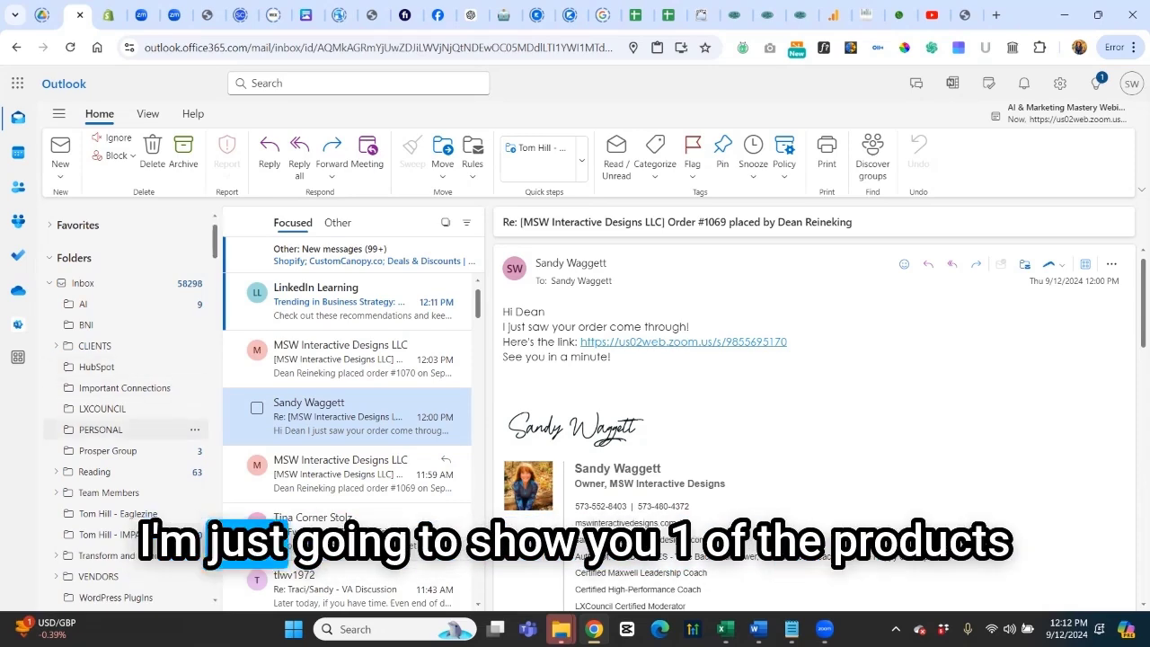
Step: Open the !GoodNews folder of Good news prospect visitor alerts in Outlook
scroll(126, 249, "down", 10)
scroll(126, 248, "down", 15)
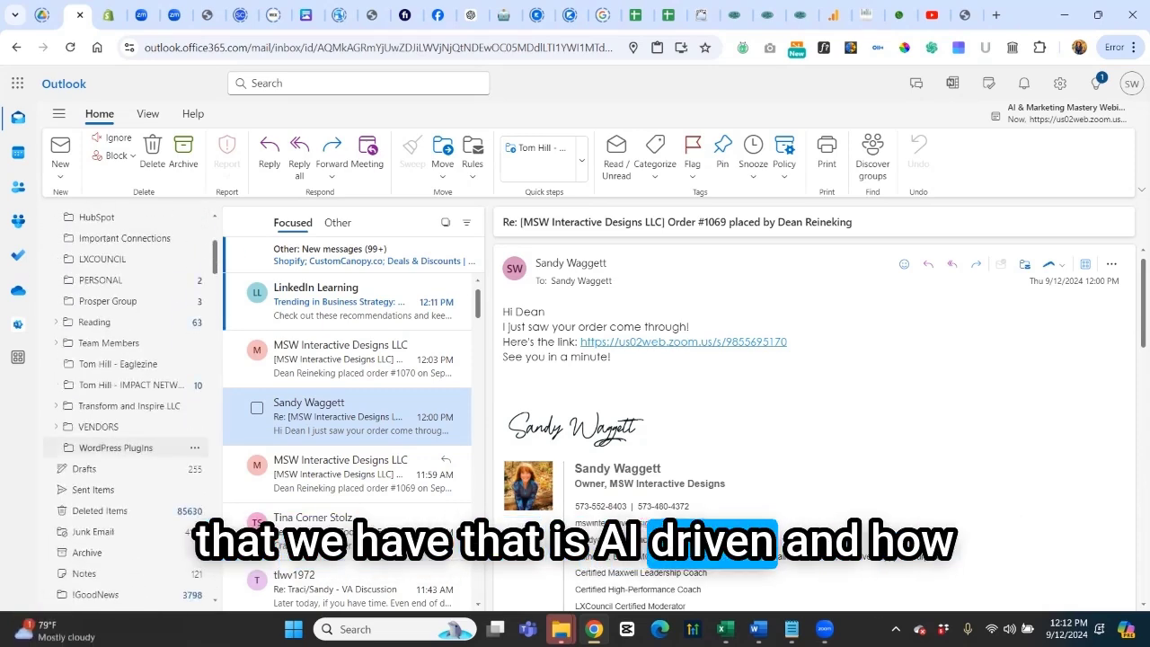
scroll(148, 441, "up", 4)
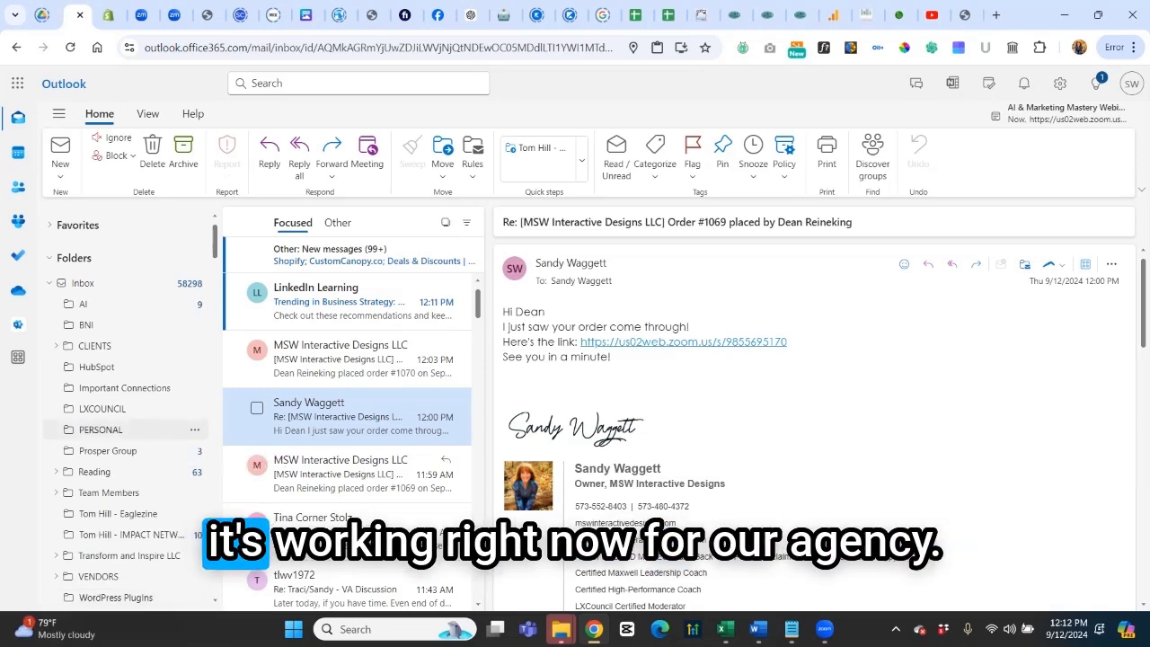
scroll(134, 440, "down", 5)
scroll(135, 444, "down", 2)
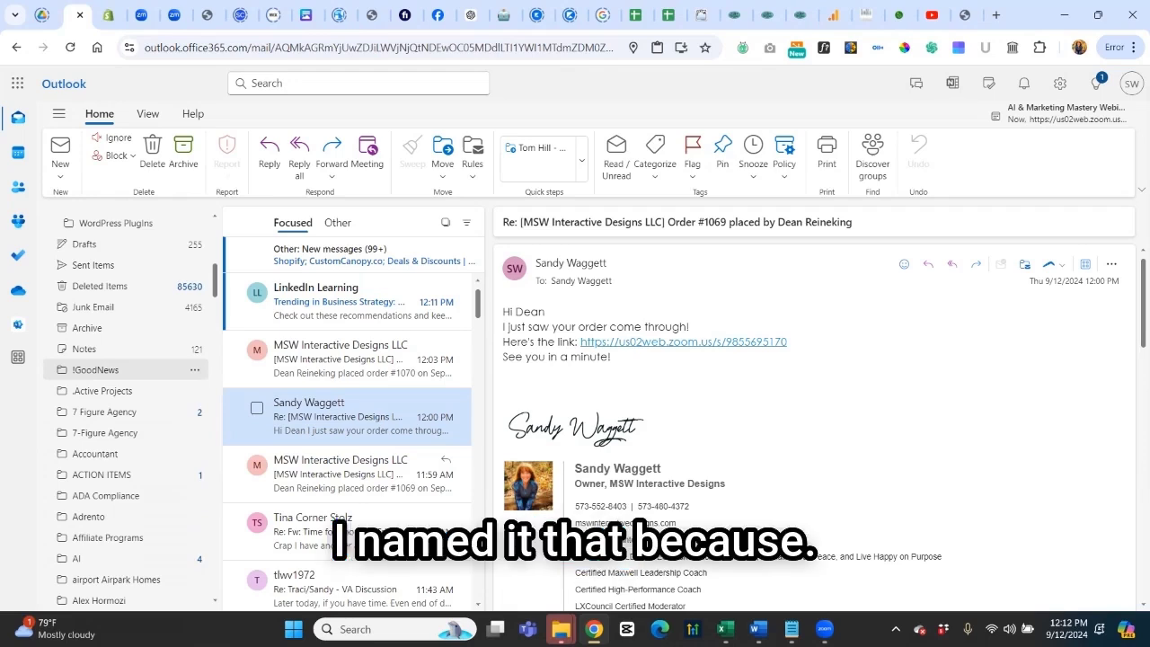
left_click(95, 370)
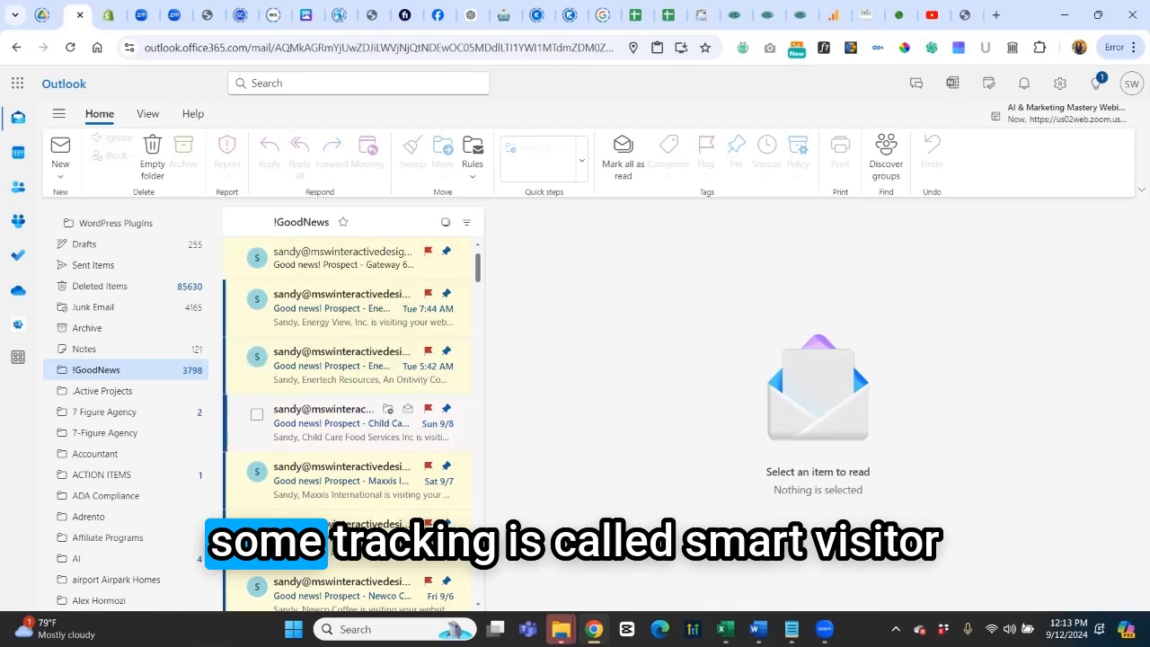
Step: Read the Tue 7:44 AM Energy View, Inc. visitor alert, then start a new Chrome tab
left_click(342, 309)
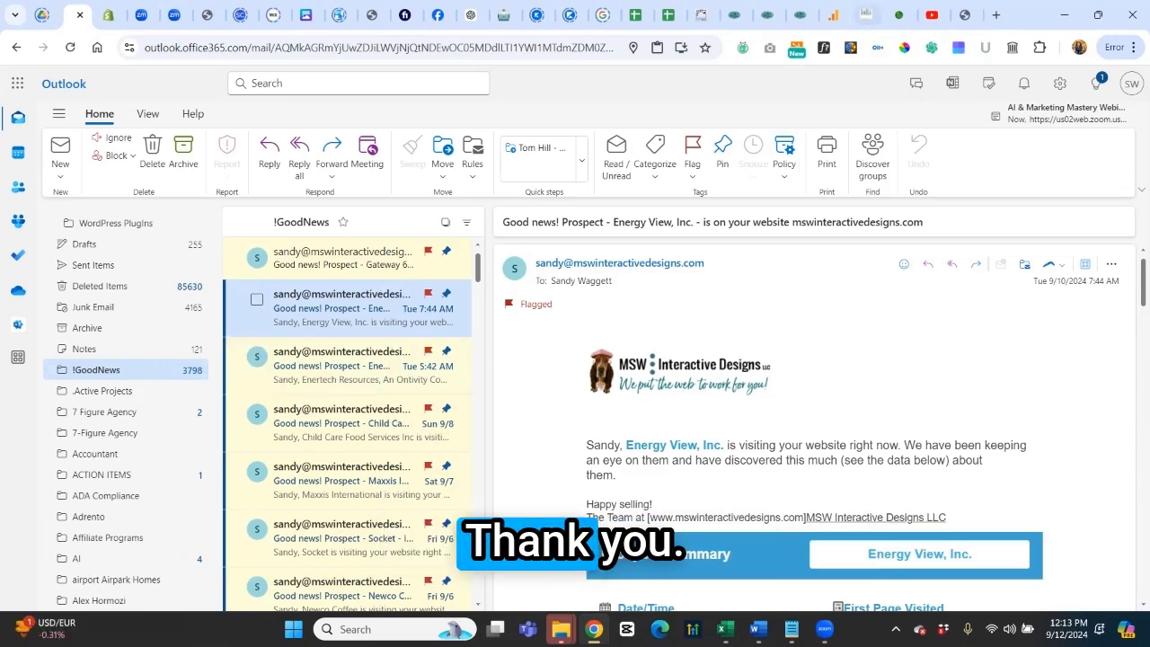
left_click(996, 15)
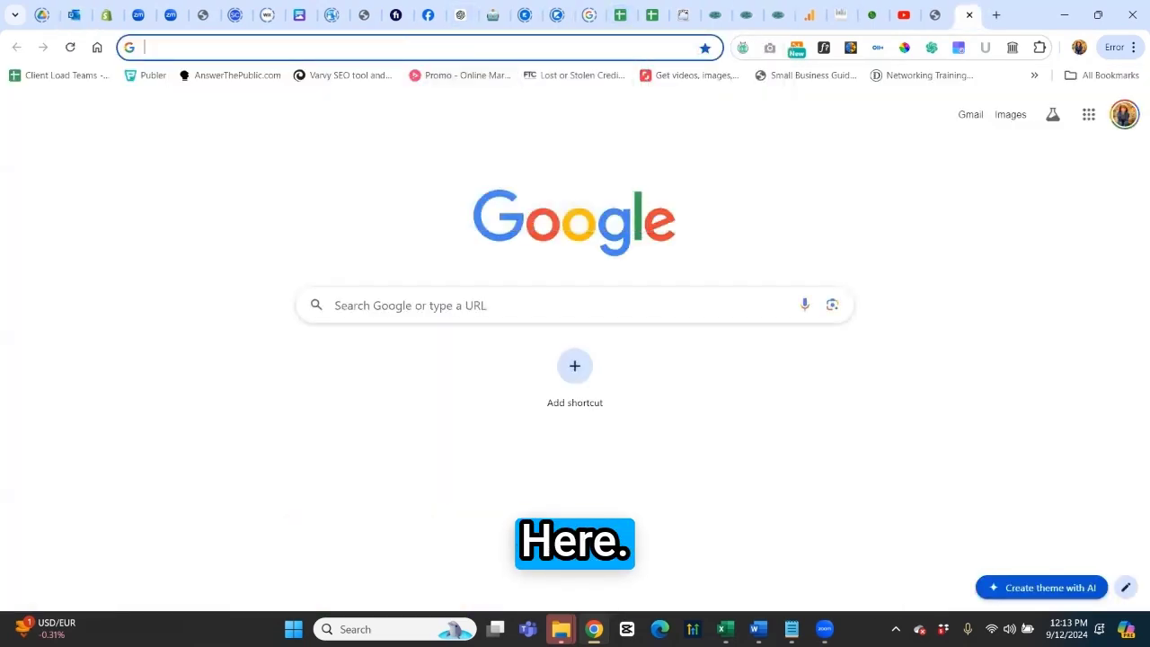
Step: Load united-veteran.com from the address bar suggestions
key("ctrl+l")
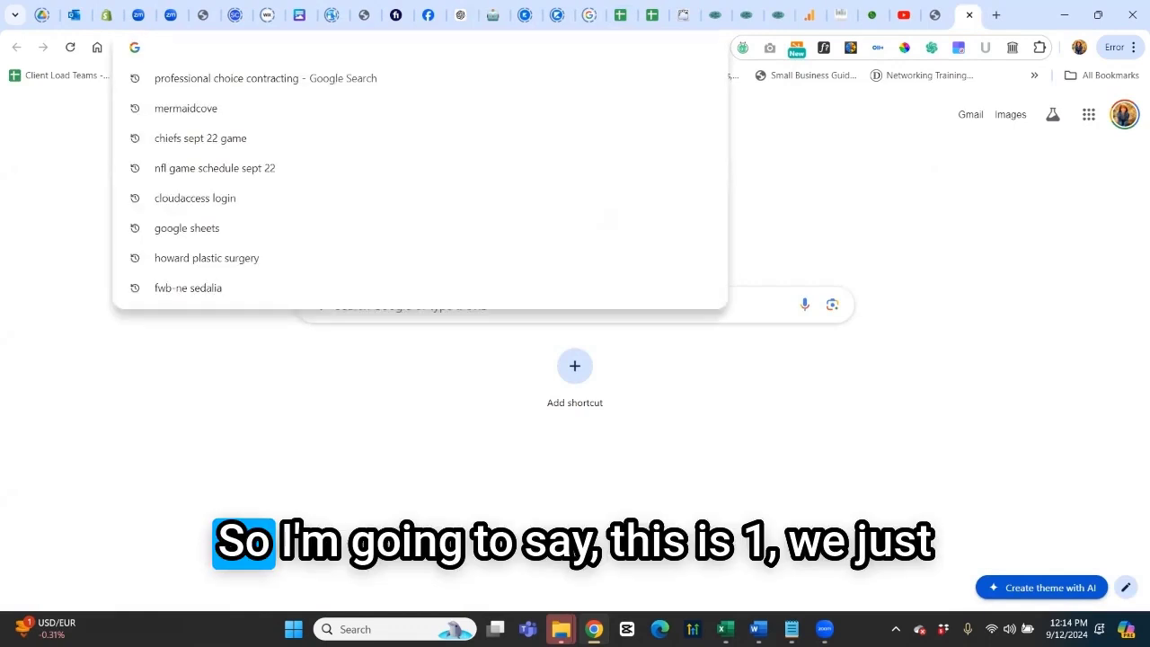
type("unit")
key("BackSpace")
key("BackSpace")
type("tie")
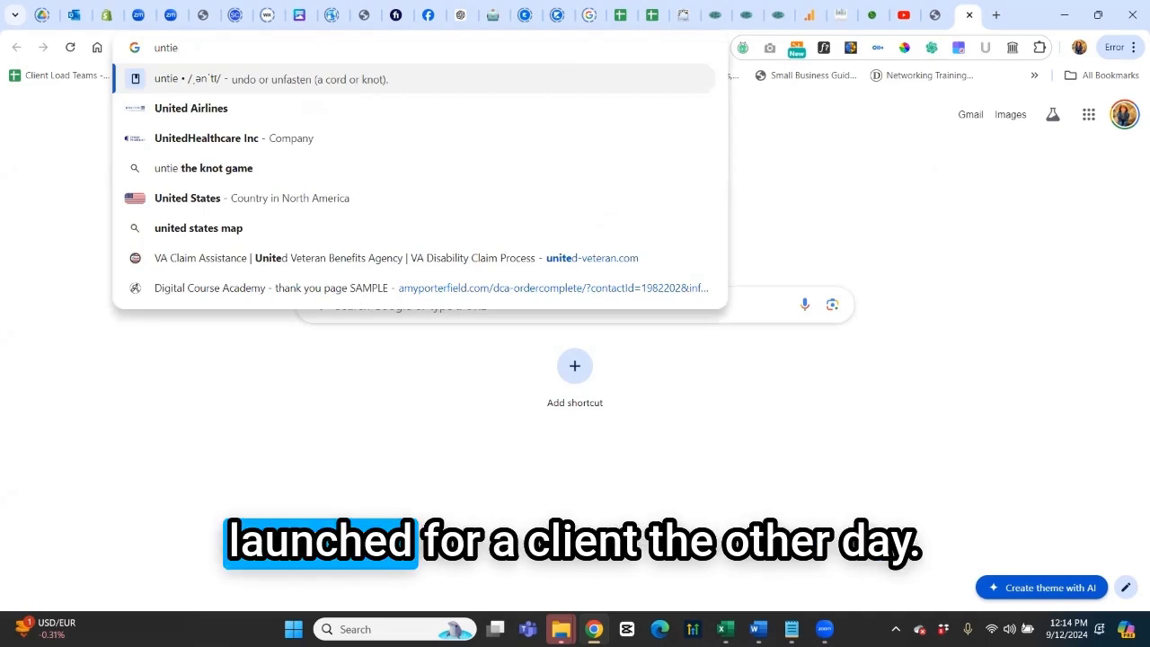
key("BackSpace")
key("BackSpace")
type("it")
key("BackSpace")
key("Down")
key("Return")
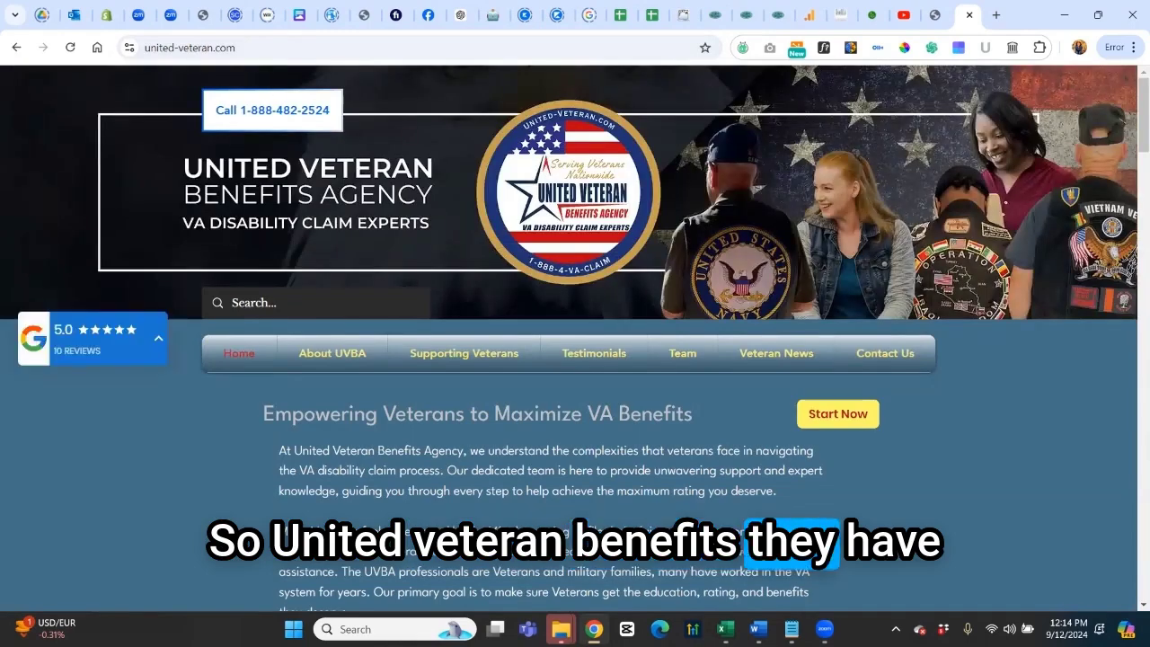
Step: Scroll to trigger the disability-guide signup popup, then dismiss it
scroll(575, 342, "down", 1)
scroll(575, 342, "down", 3)
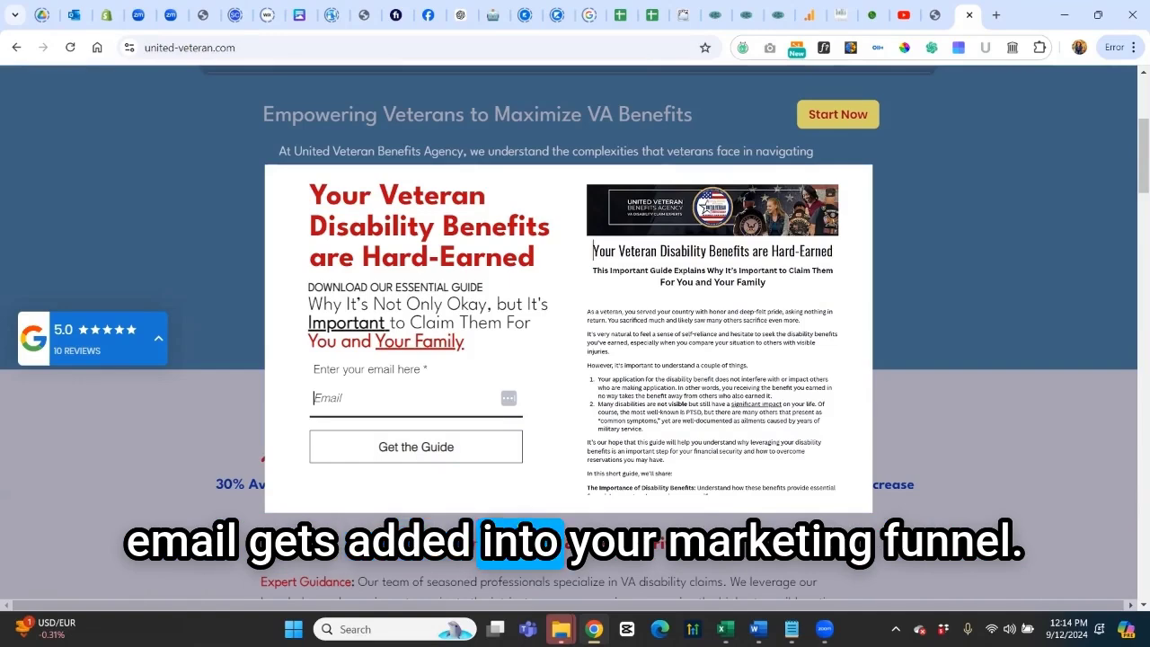
key("Escape")
key("ctrl+l")
Step: Load mswinteractivedesigns.com and scroll to reveal its free Ideal Customer Persona template form
type("m")
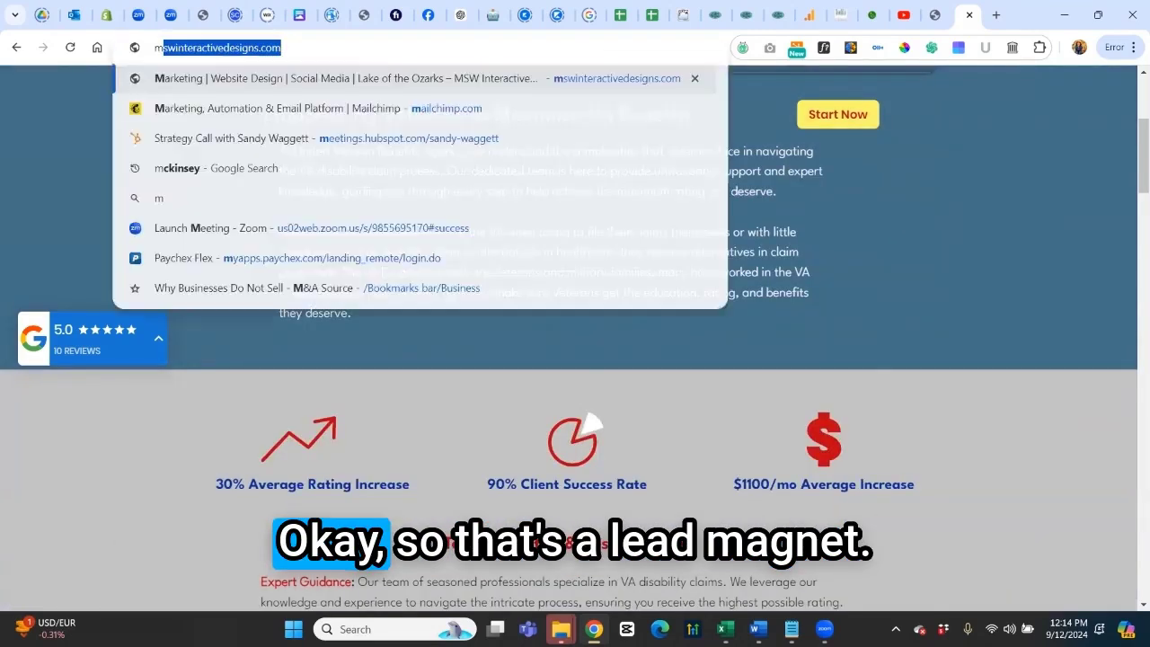
type("swinteractivedesigns.com")
key("Return")
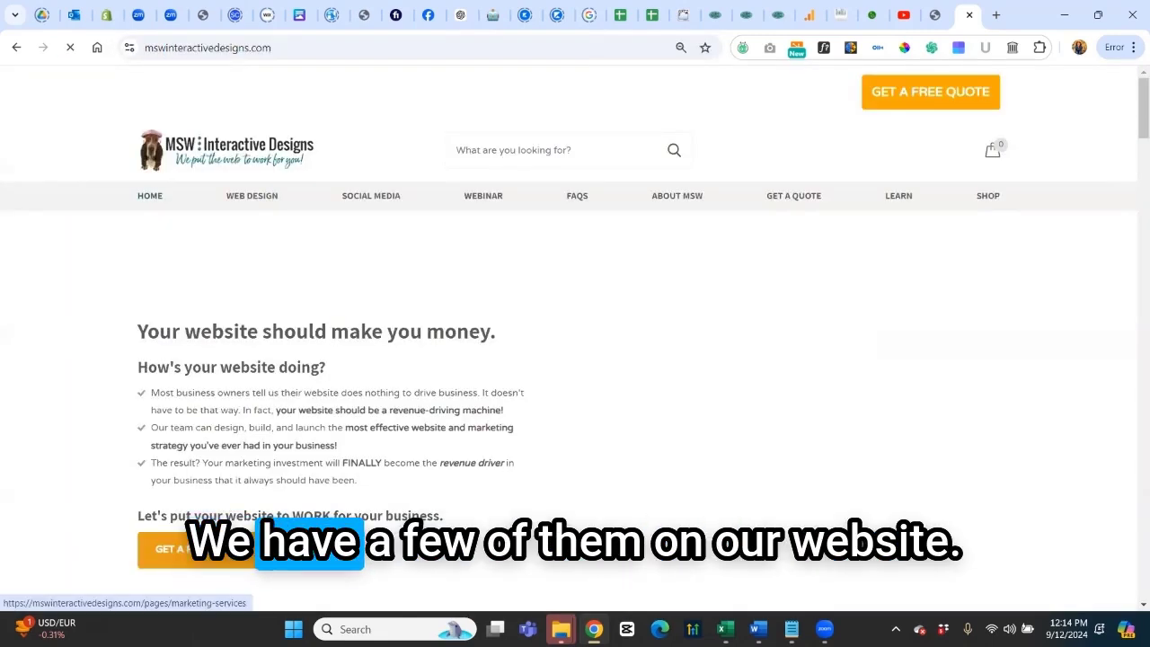
scroll(575, 359, "down", 2)
scroll(575, 360, "down", 4)
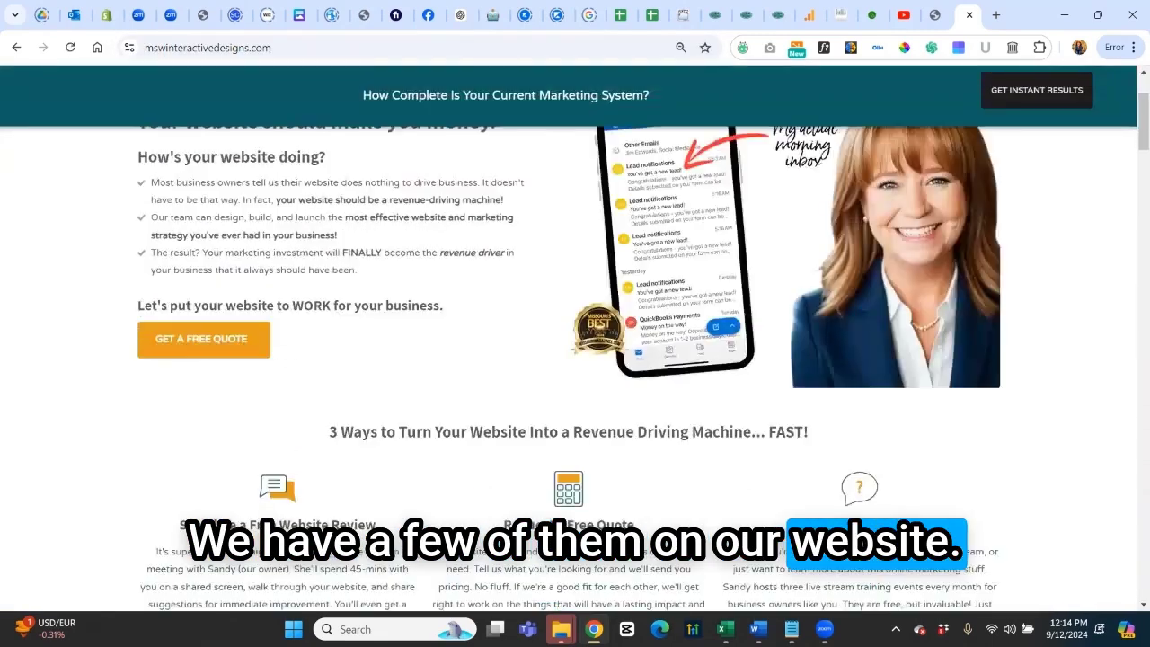
scroll(575, 359, "down", 1)
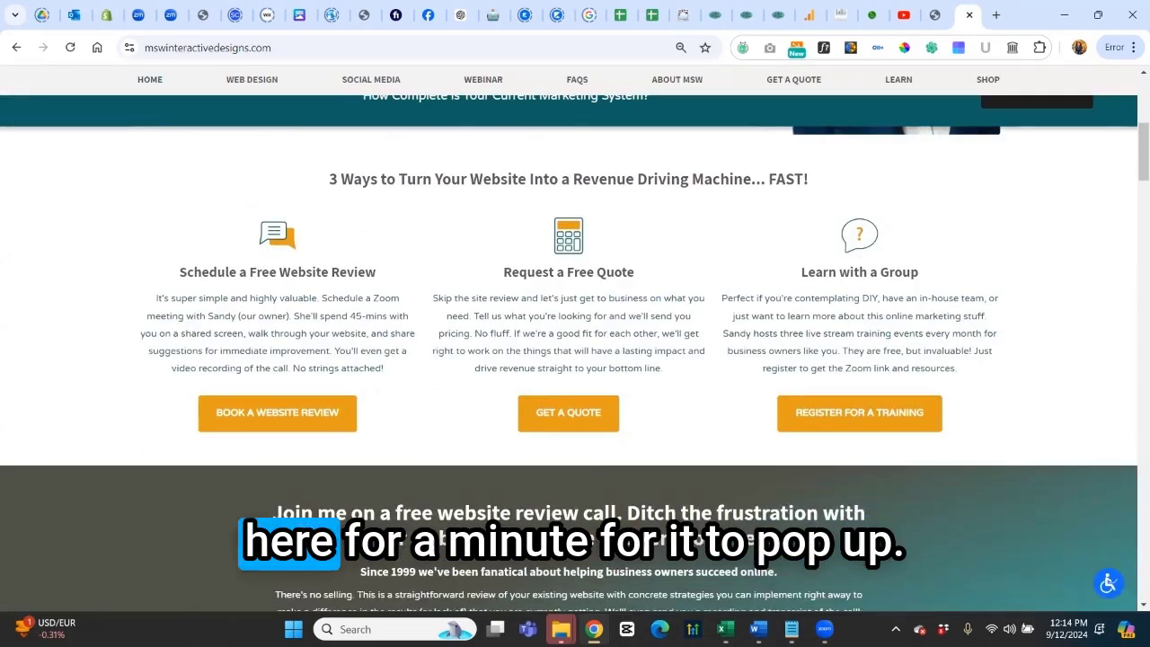
scroll(576, 360, "down", 4)
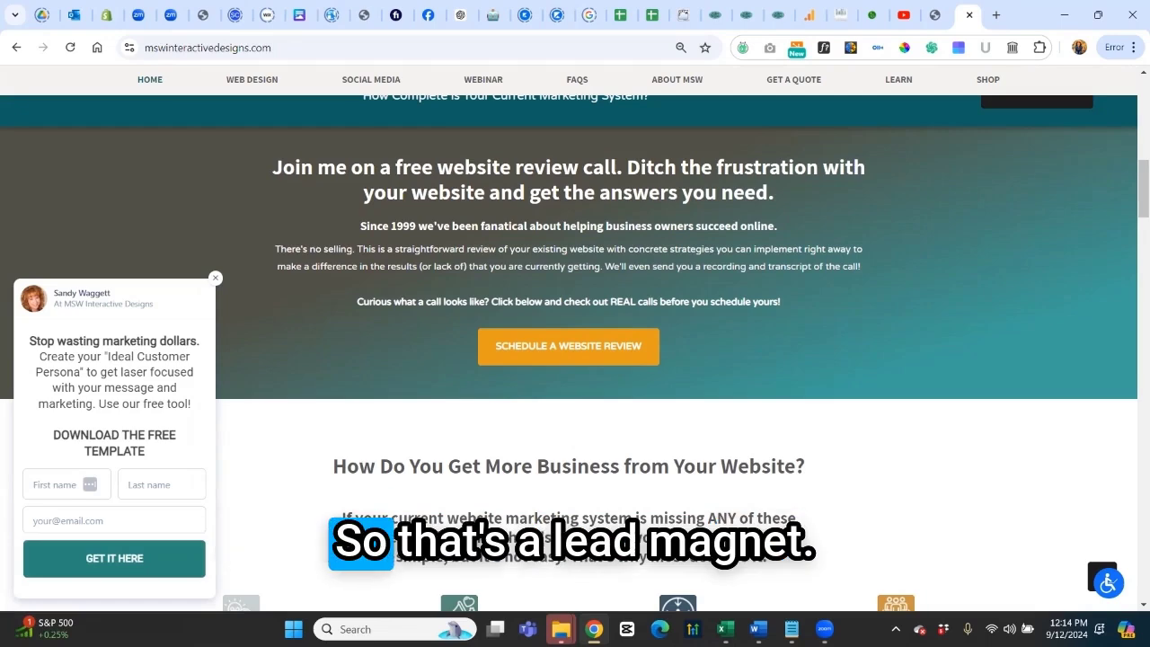
scroll(575, 360, "up", 2)
scroll(575, 359, "up", 1)
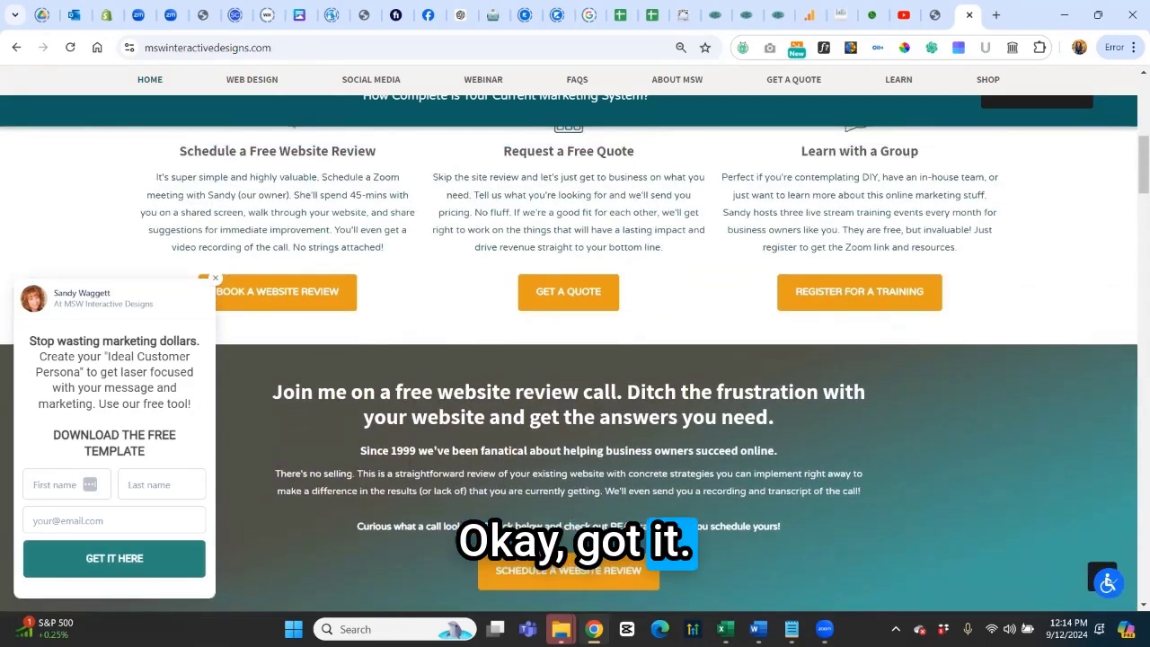
scroll(575, 359, "up", 10)
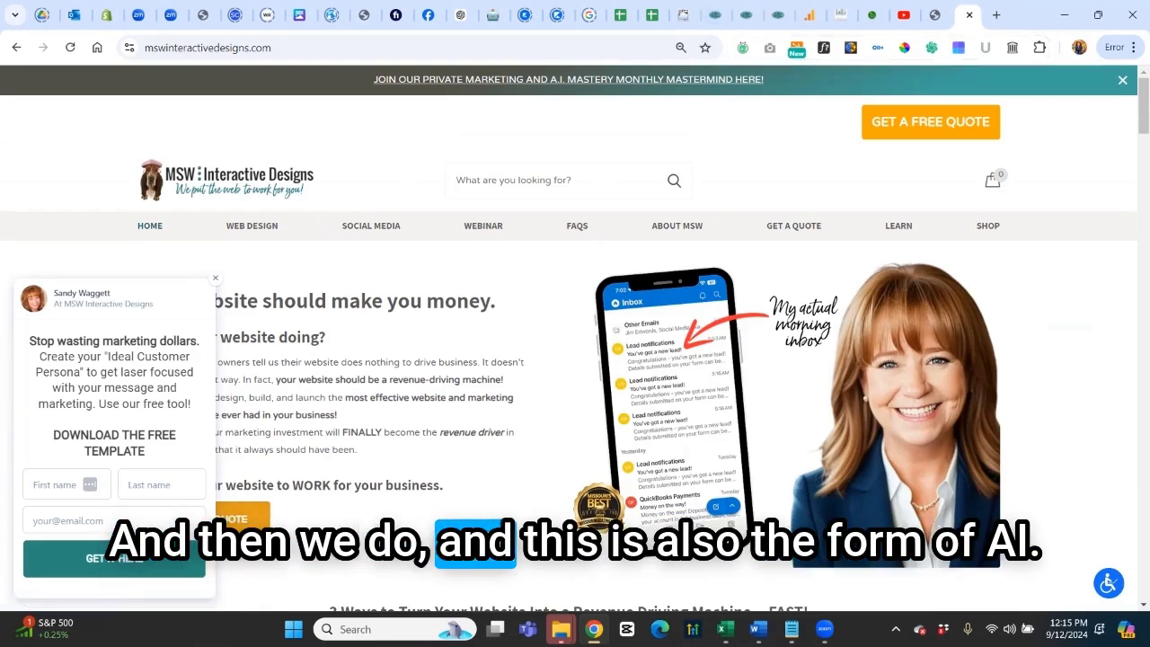
Step: Go to adroll.com in a new tab and sign in with credentials and the two-step verification code
key("ctrl+t")
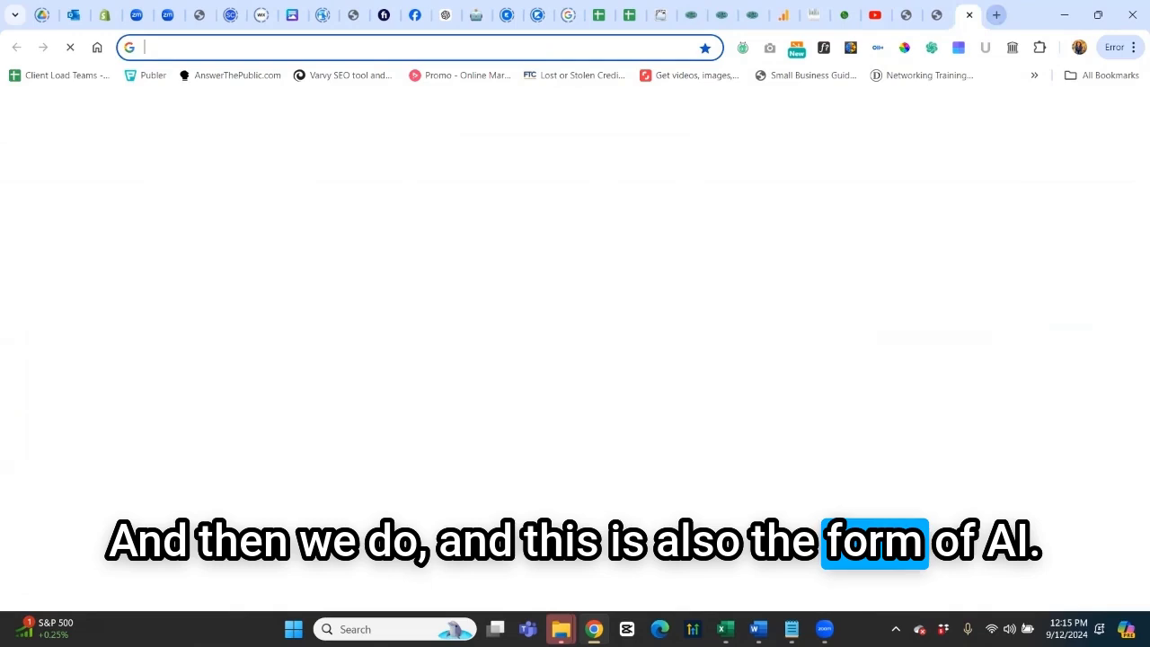
type("adr")
key("Return")
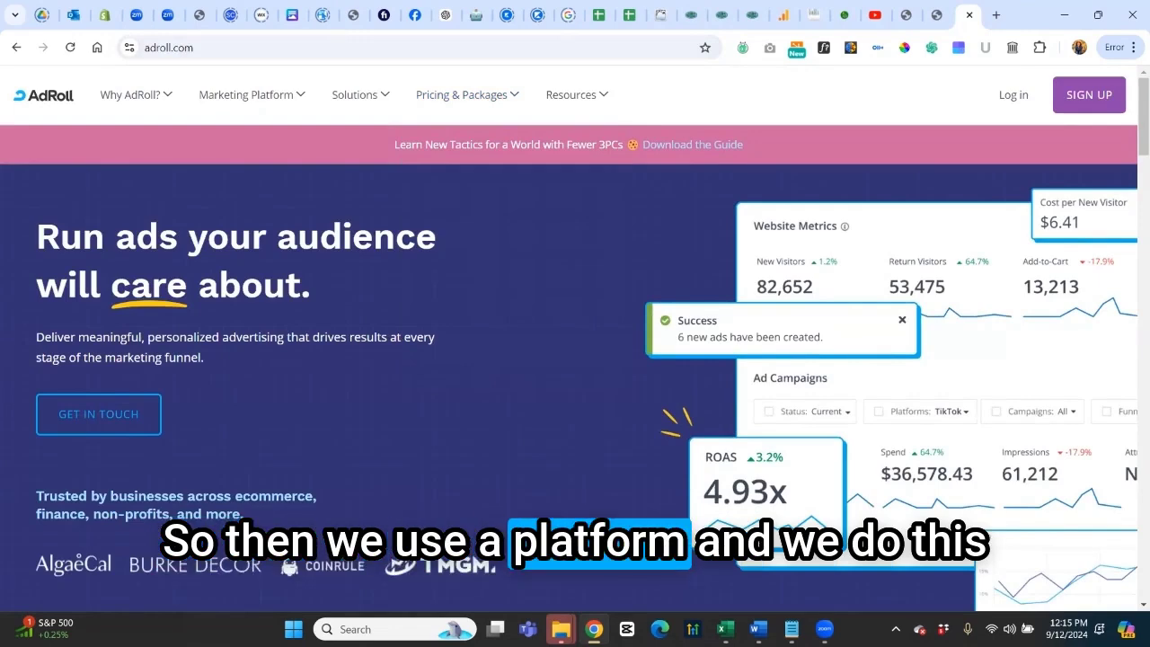
left_click(1013, 94)
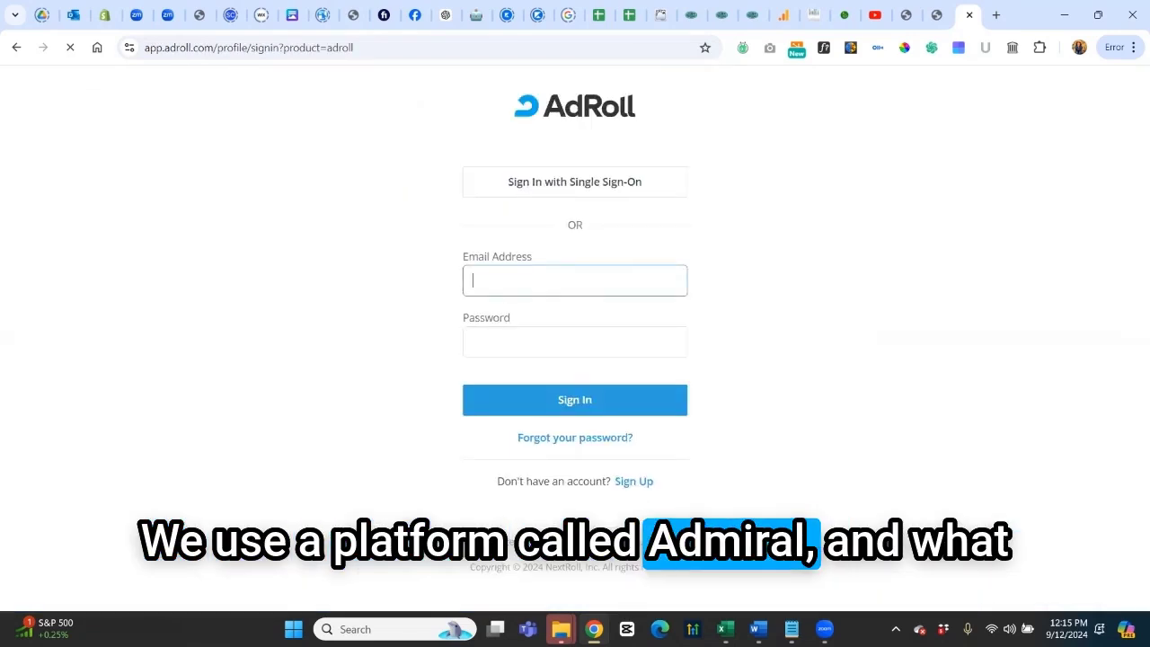
key("Return")
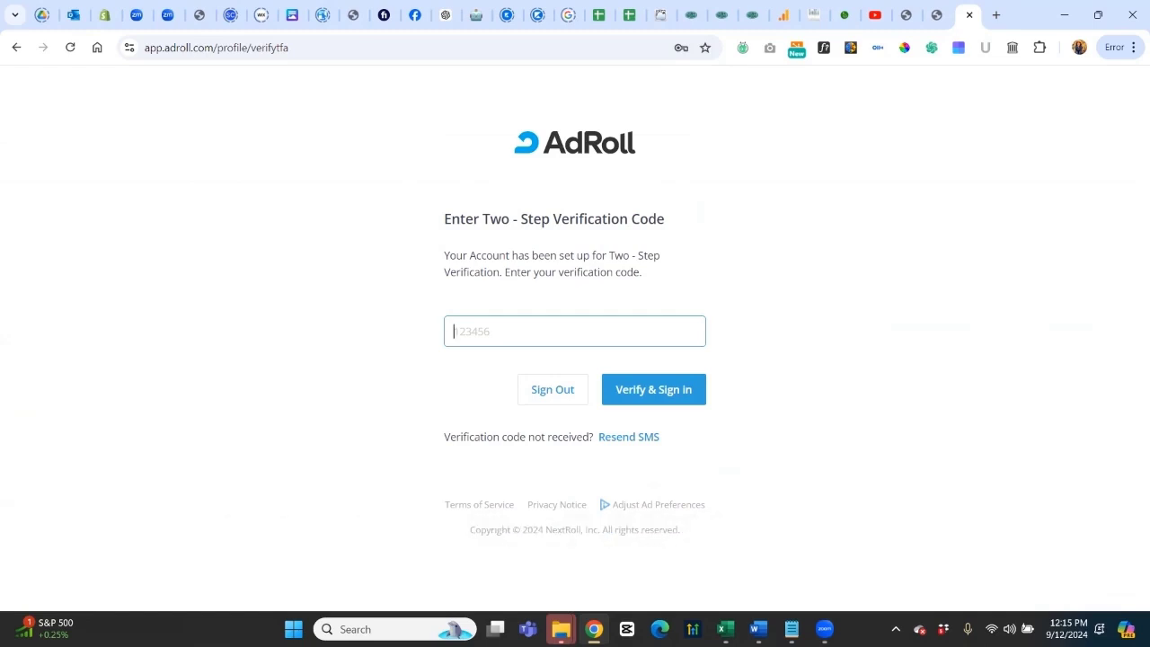
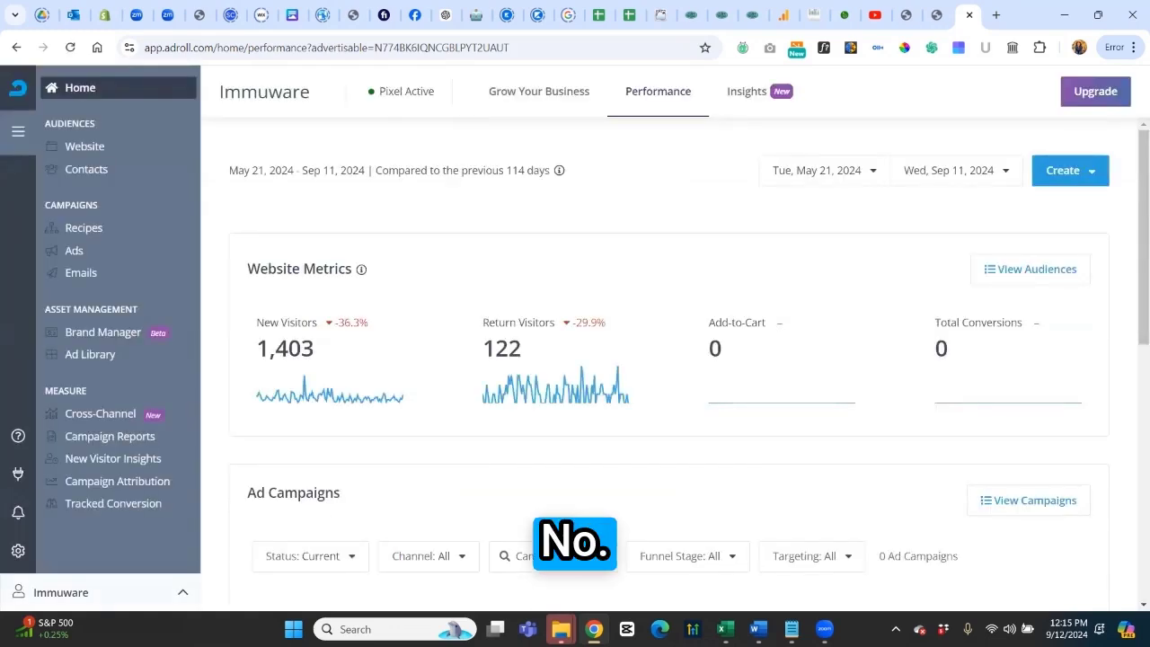
Step: Switch to the MSW Interactive Designs profile and review its Ad Campaigns card ($1,638.22 spend, 148,919 impressions)
left_click(61, 592)
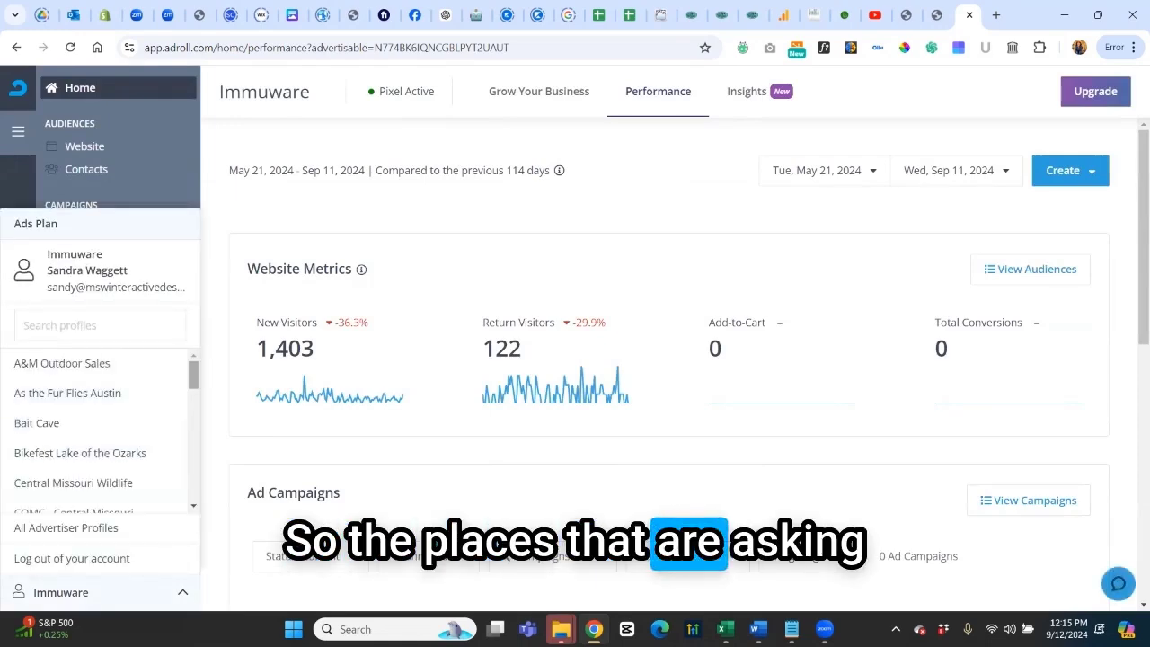
scroll(104, 431, "down", 5)
scroll(104, 432, "down", 4)
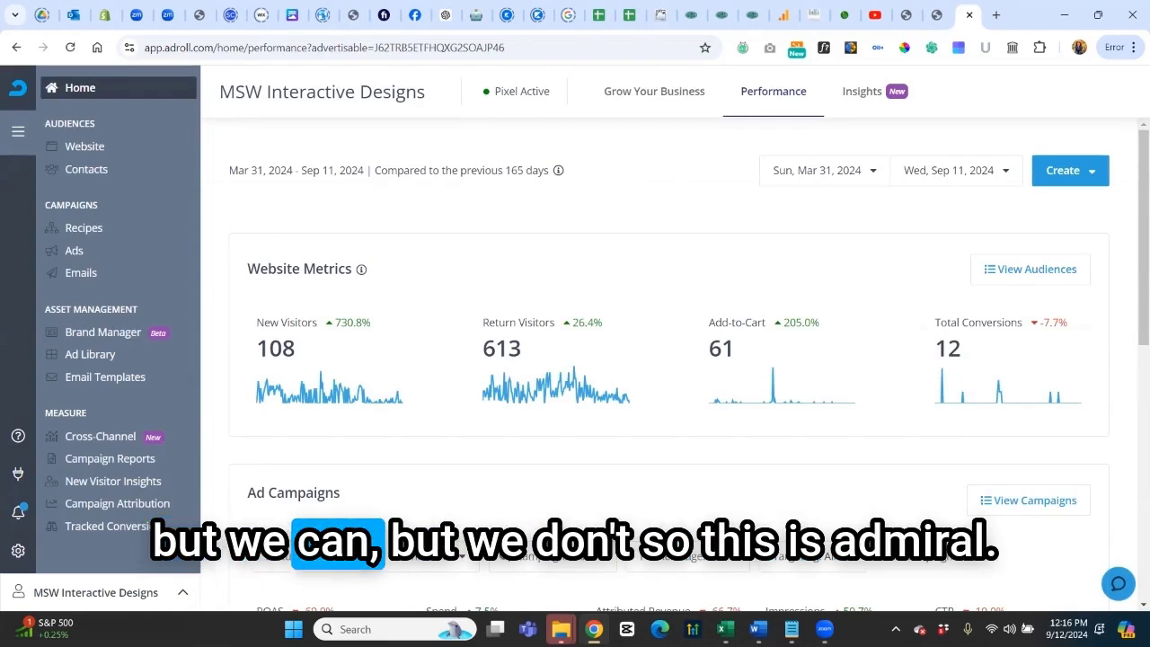
scroll(670, 359, "down", 3)
scroll(670, 360, "down", 2)
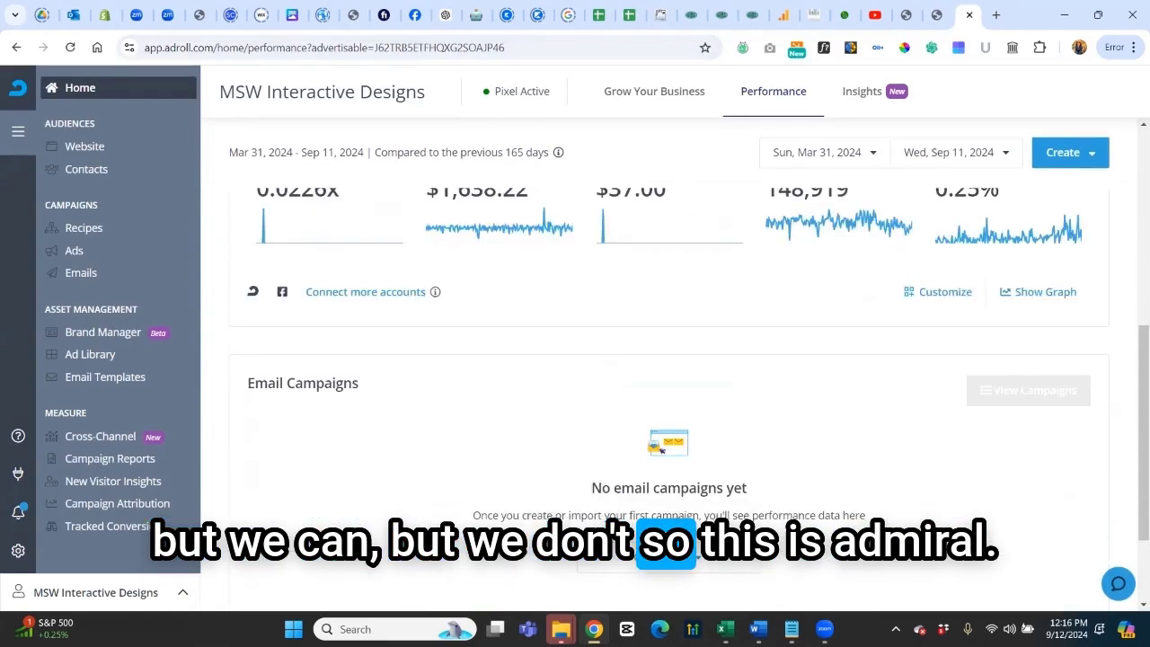
scroll(490, 373, "up", 2)
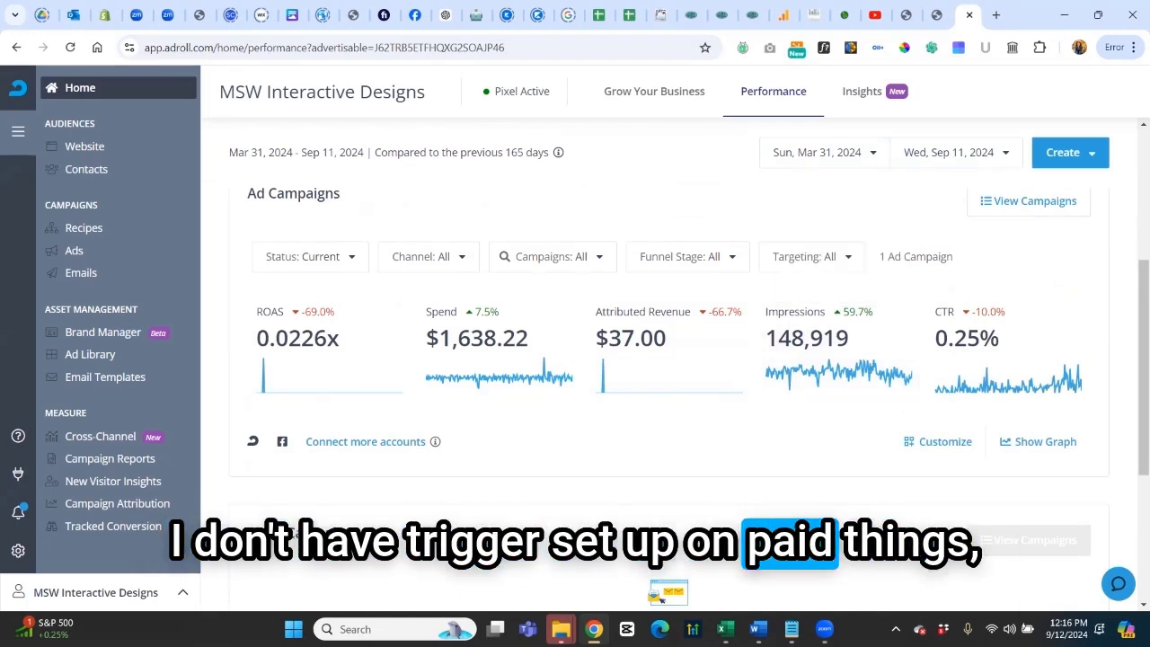
scroll(670, 360, "down", 3)
scroll(934, 387, "up", 4)
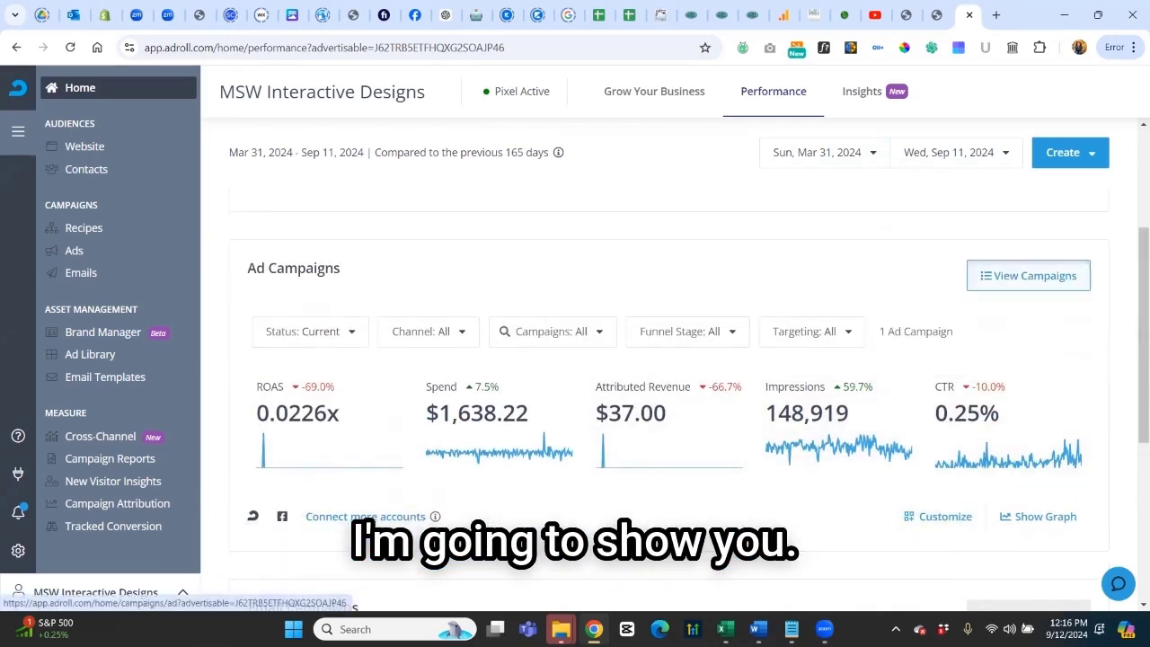
Step: Open the MSW Retargeting campaign from the full ad campaigns list
left_click(1027, 275)
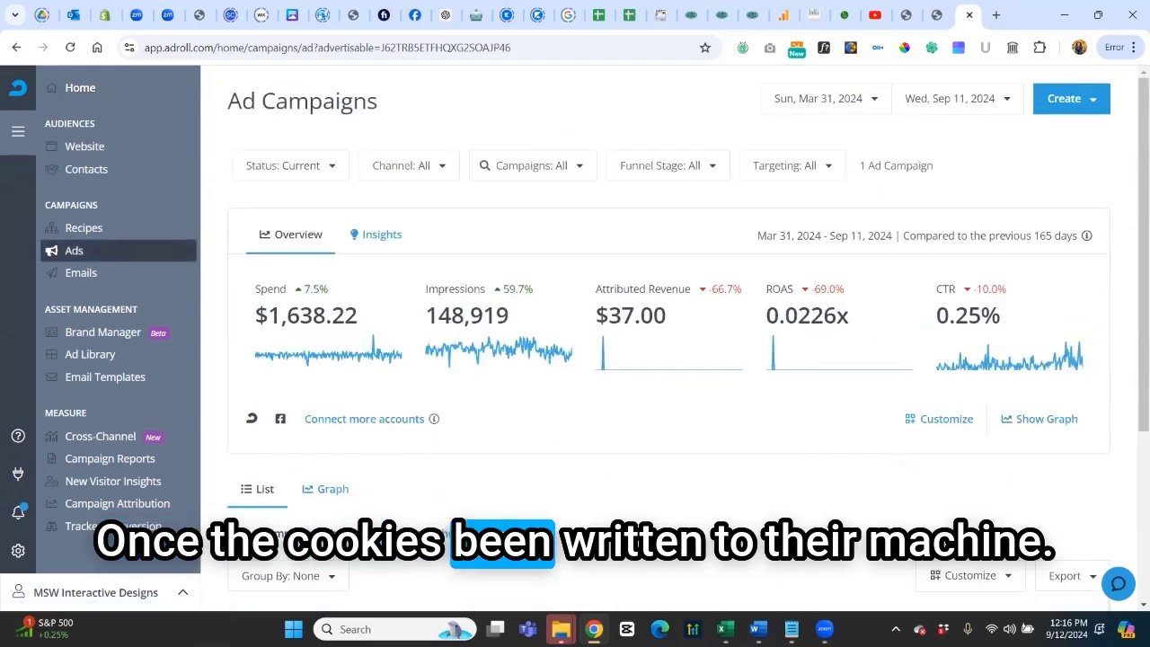
scroll(670, 359, "down", 3)
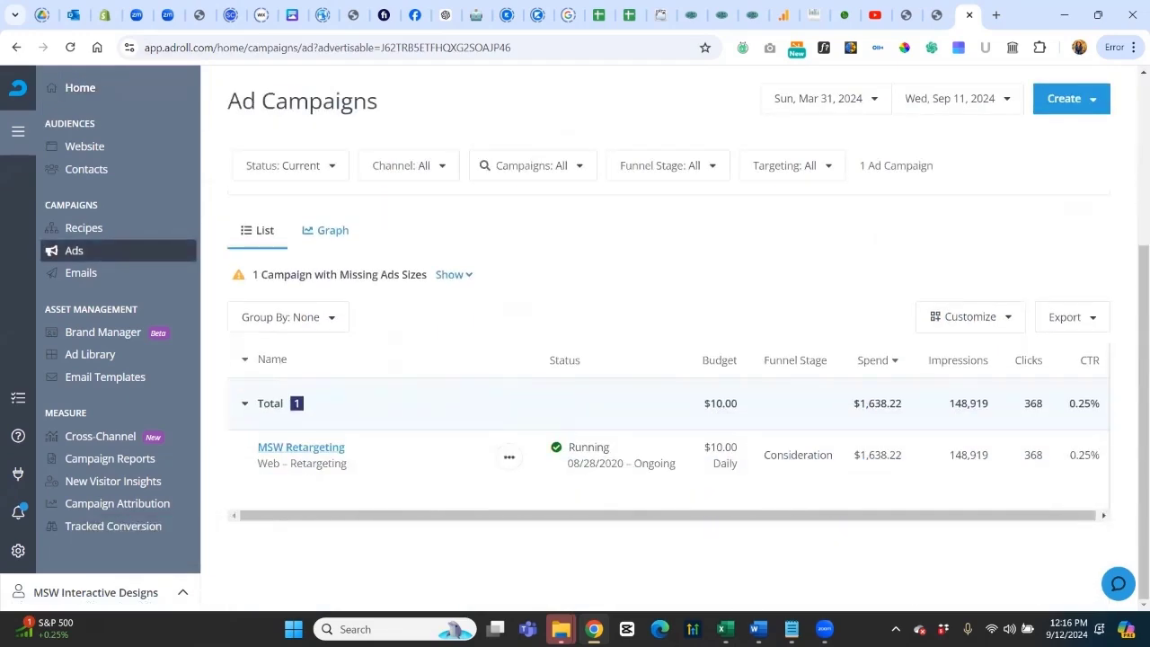
mouse_move(958, 360)
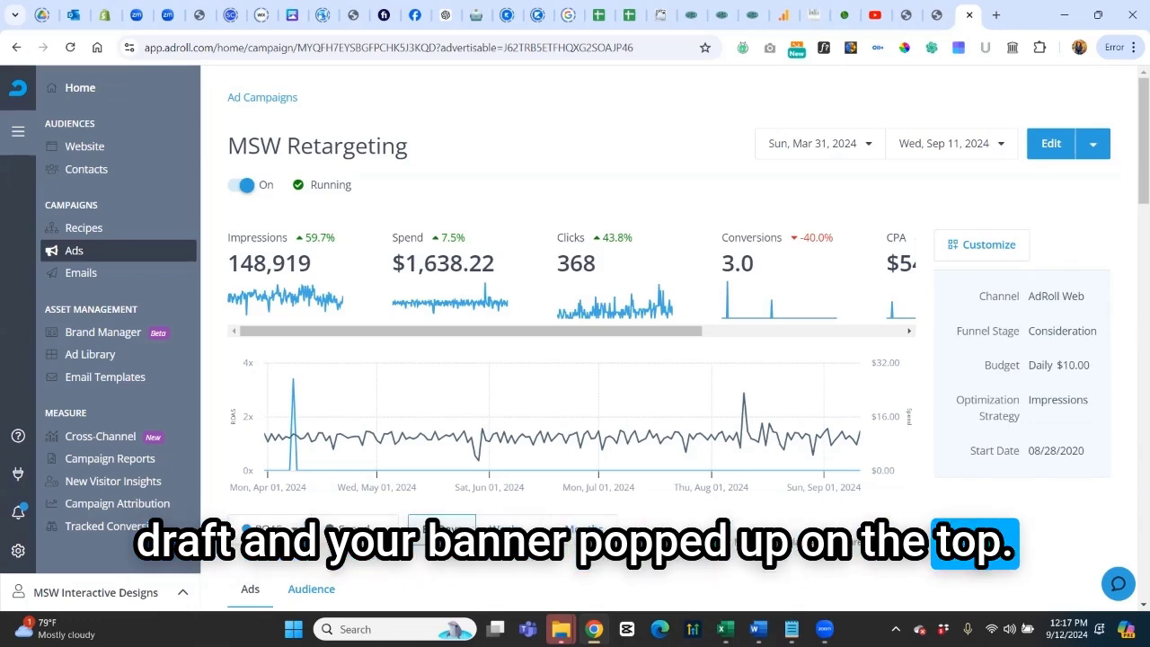
Step: Review the 23-ad table with thumbnail previews and bring up the Excel/CSV export choices
scroll(784, 226, "down", 3)
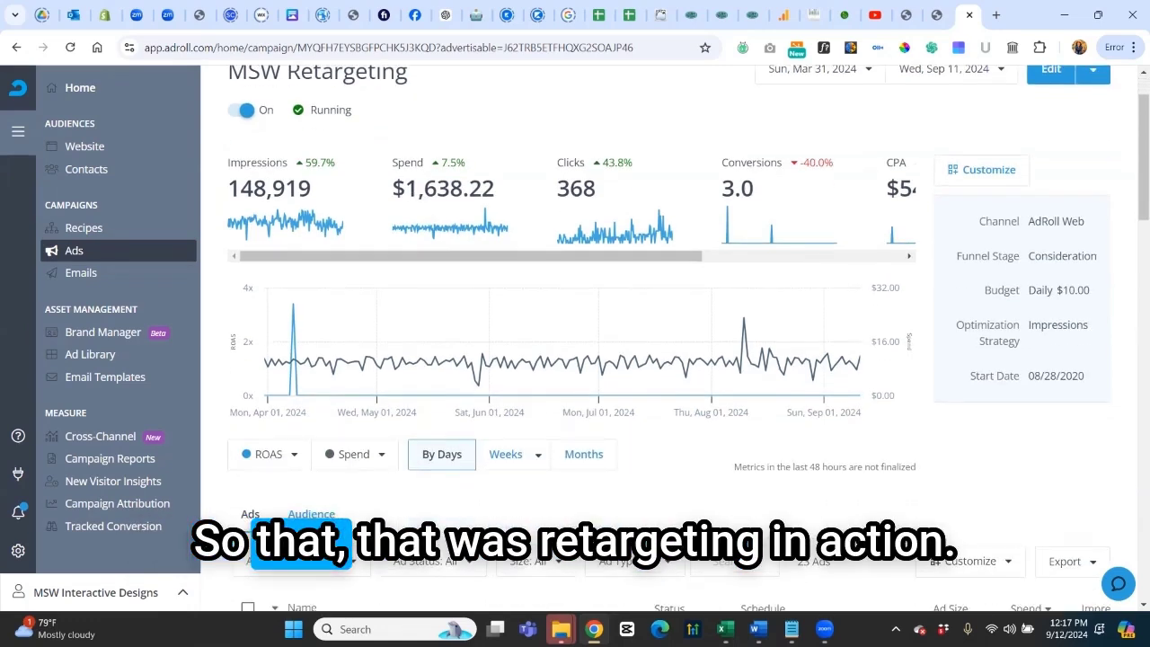
scroll(784, 233, "down", 3)
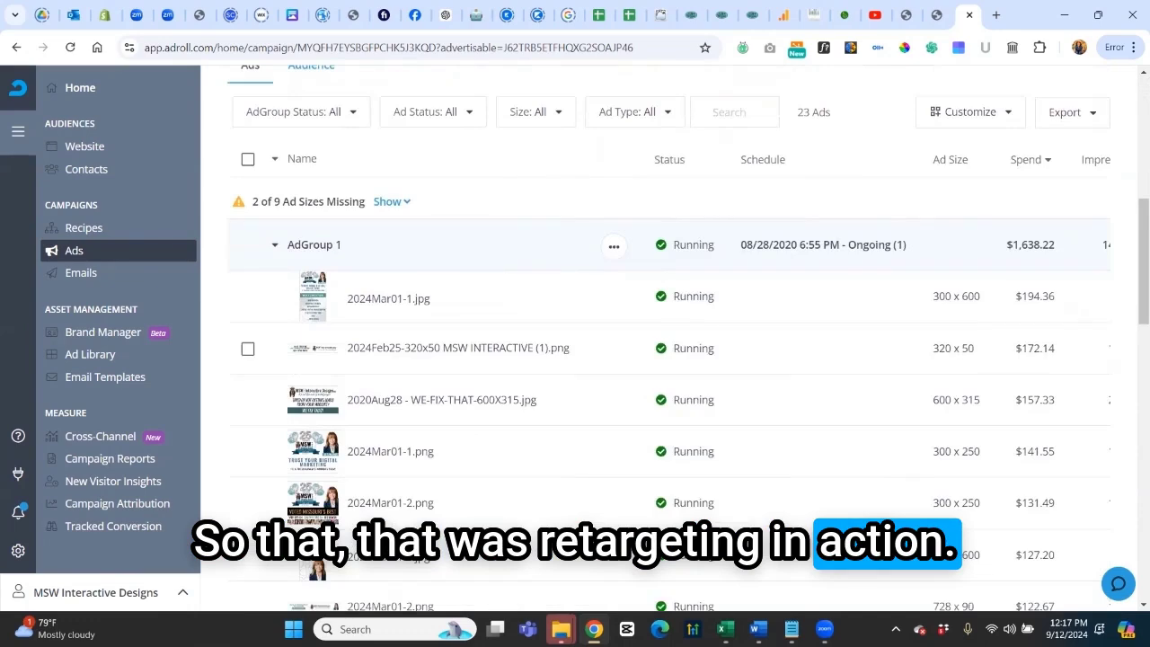
mouse_move(313, 296)
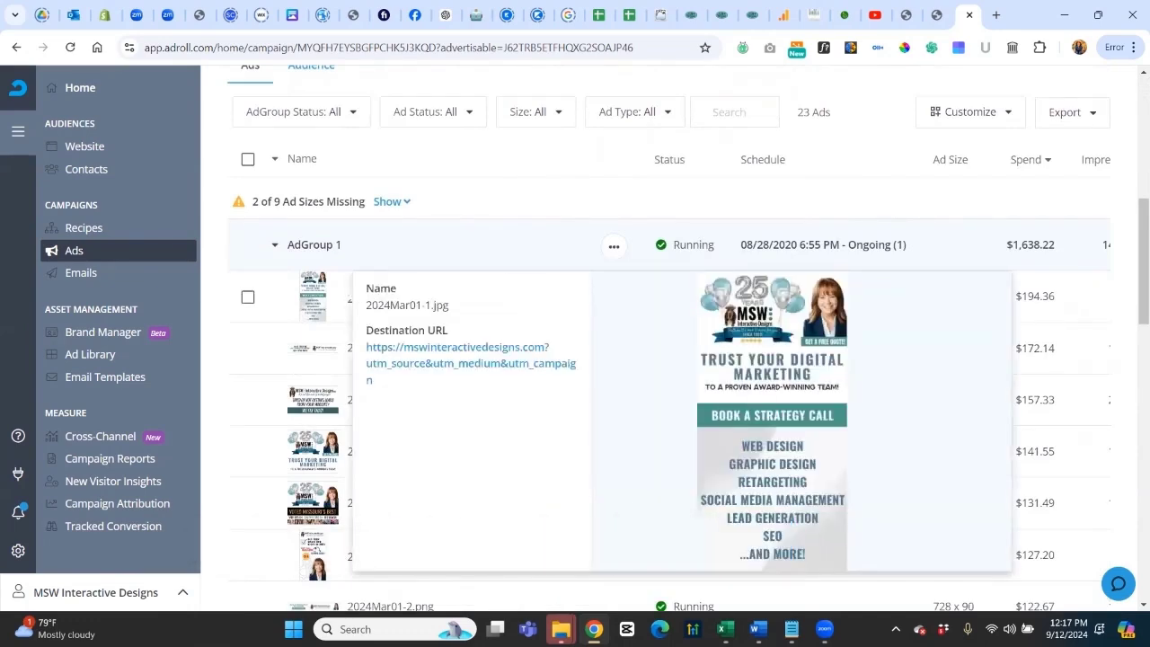
mouse_move(312, 348)
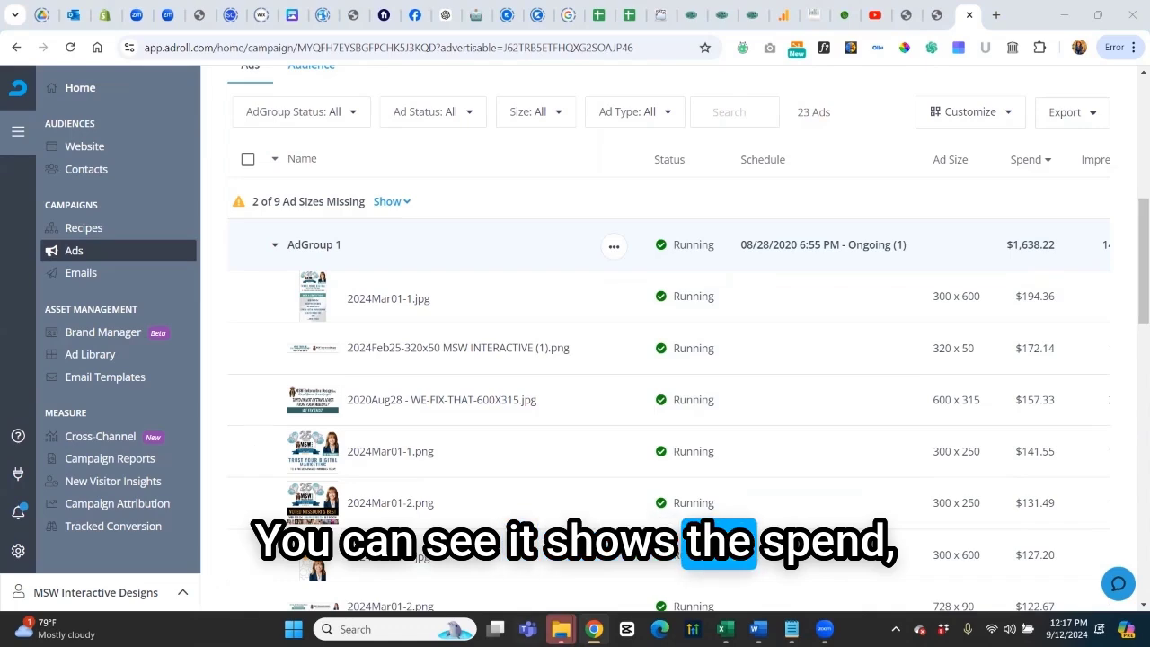
scroll(670, 360, "down", 1)
scroll(670, 359, "down", 3)
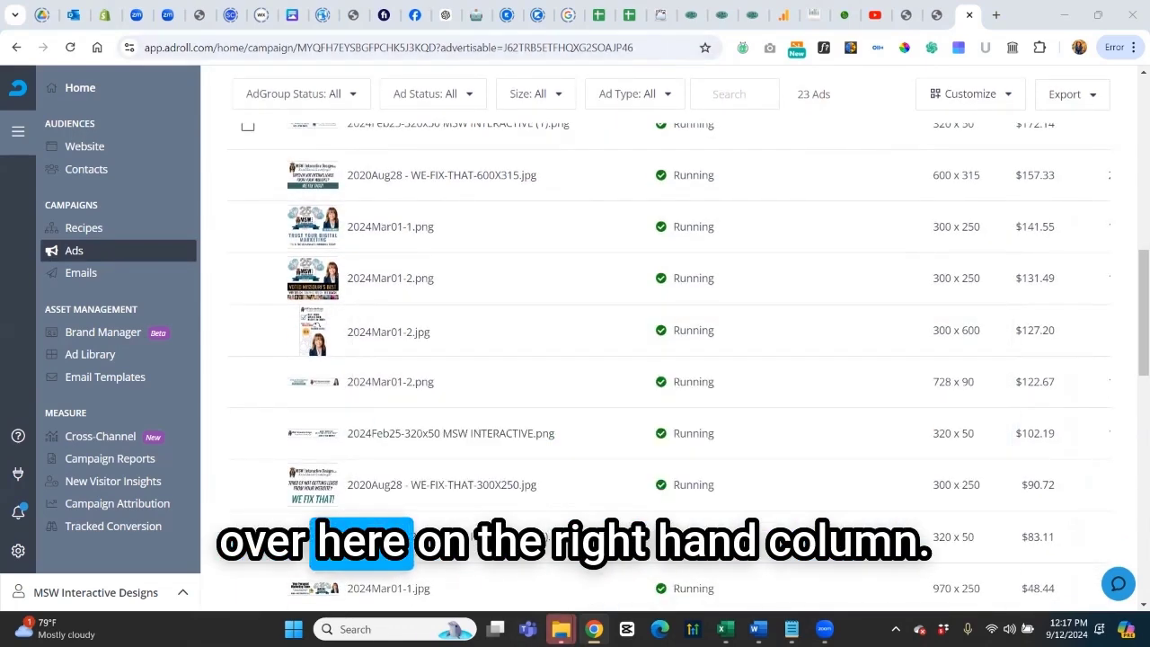
left_click(1065, 93)
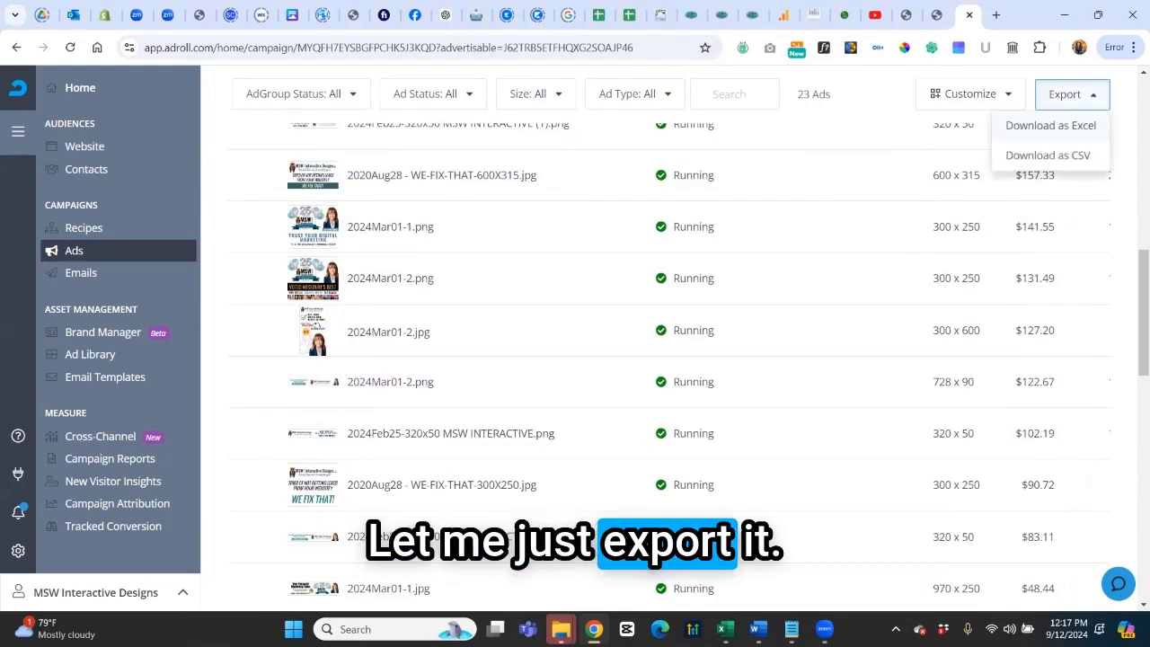
Step: Save the ads report as Excel file adroll.MSW Retargeting.2024-03-31_2024-09-11 in the speakers folder and reveal it
left_click(1051, 125)
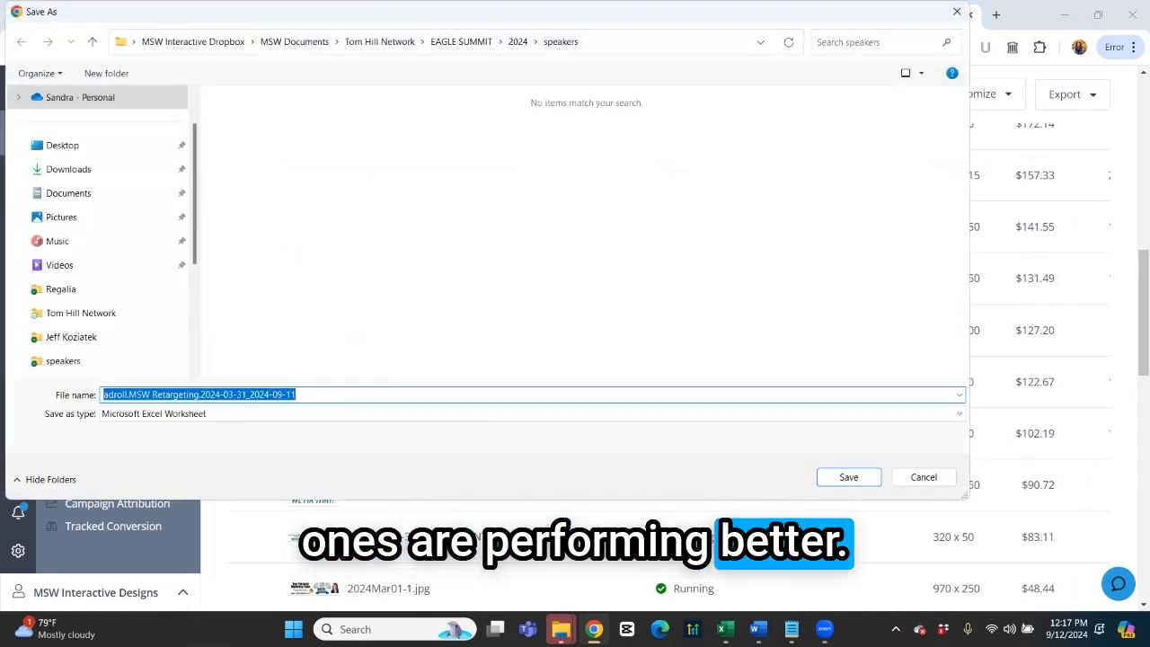
left_click(848, 478)
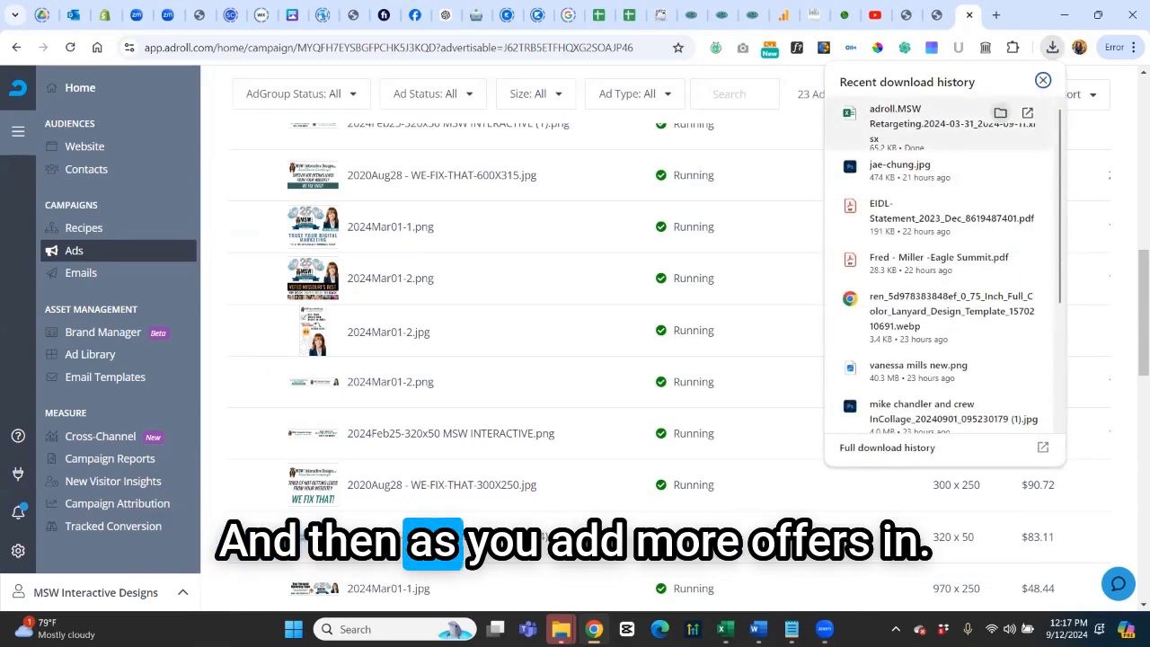
left_click(1000, 112)
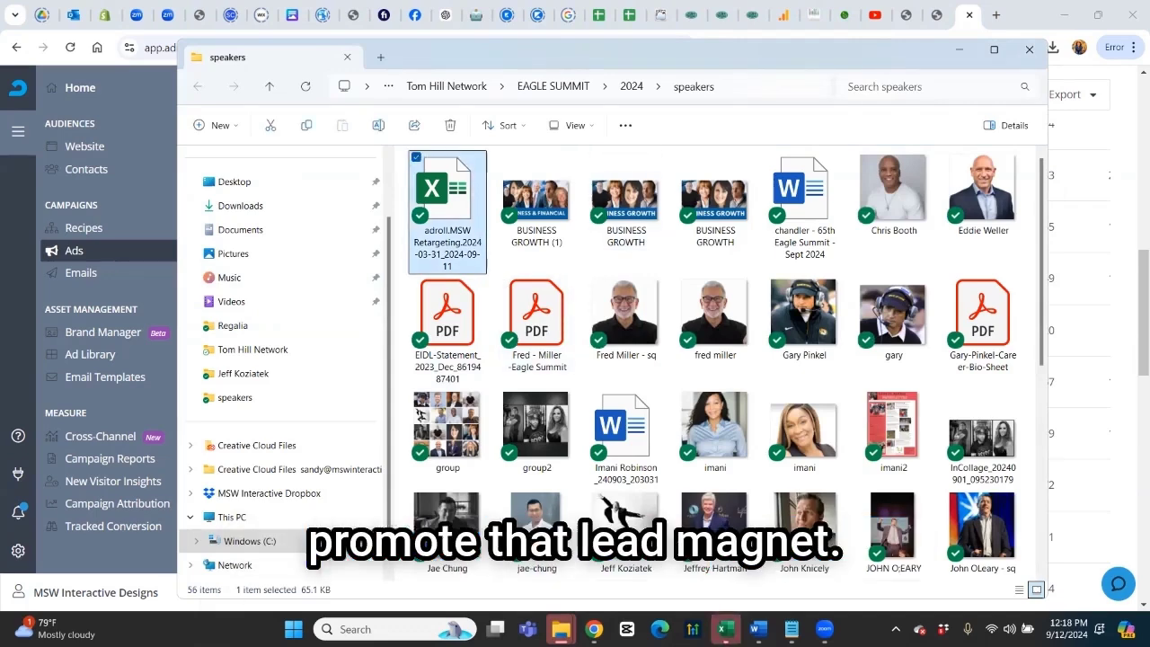
Step: Open the ads report in Excel, select the Clicks values to see their total, then close it
key("Return")
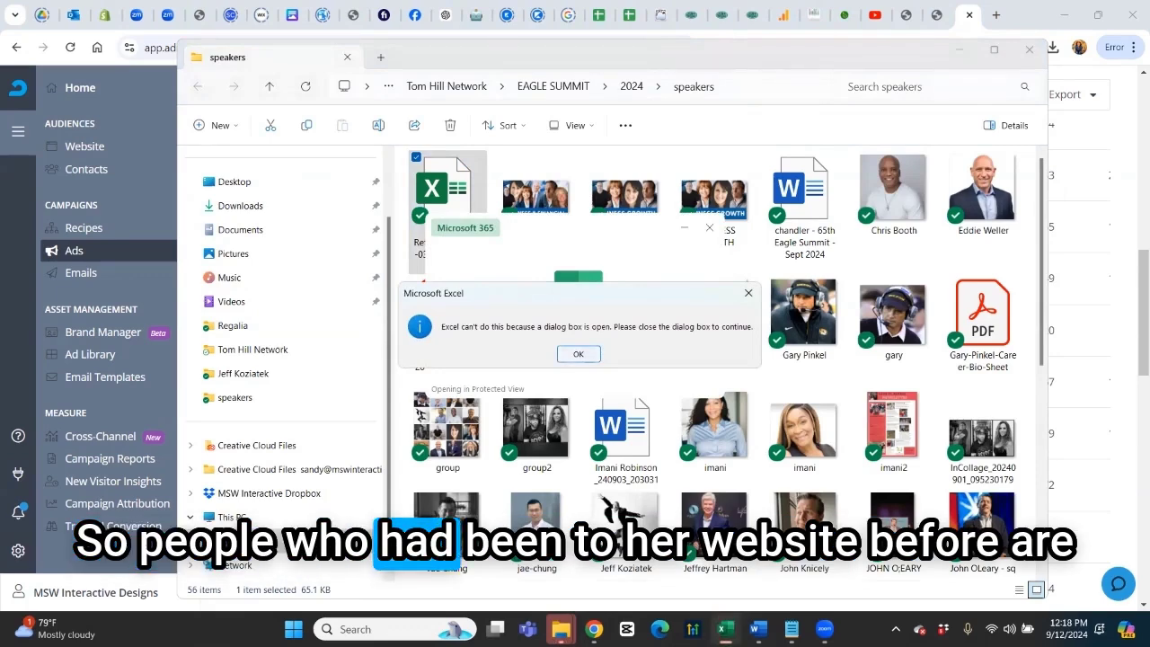
key("Return")
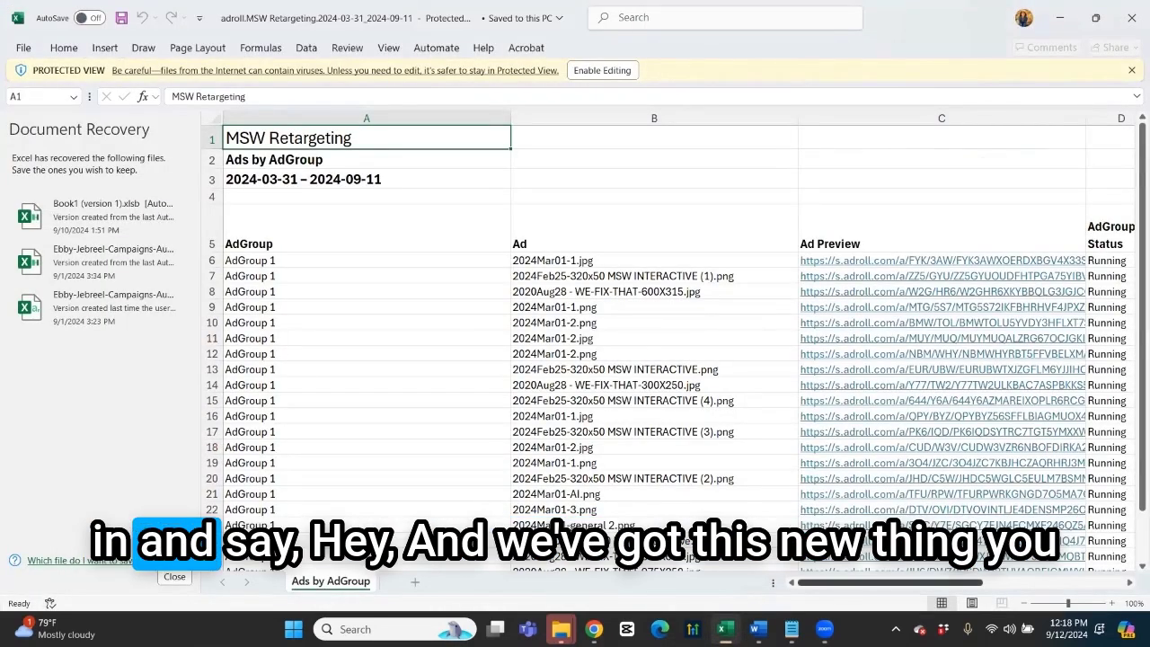
scroll(676, 347, "right", 5)
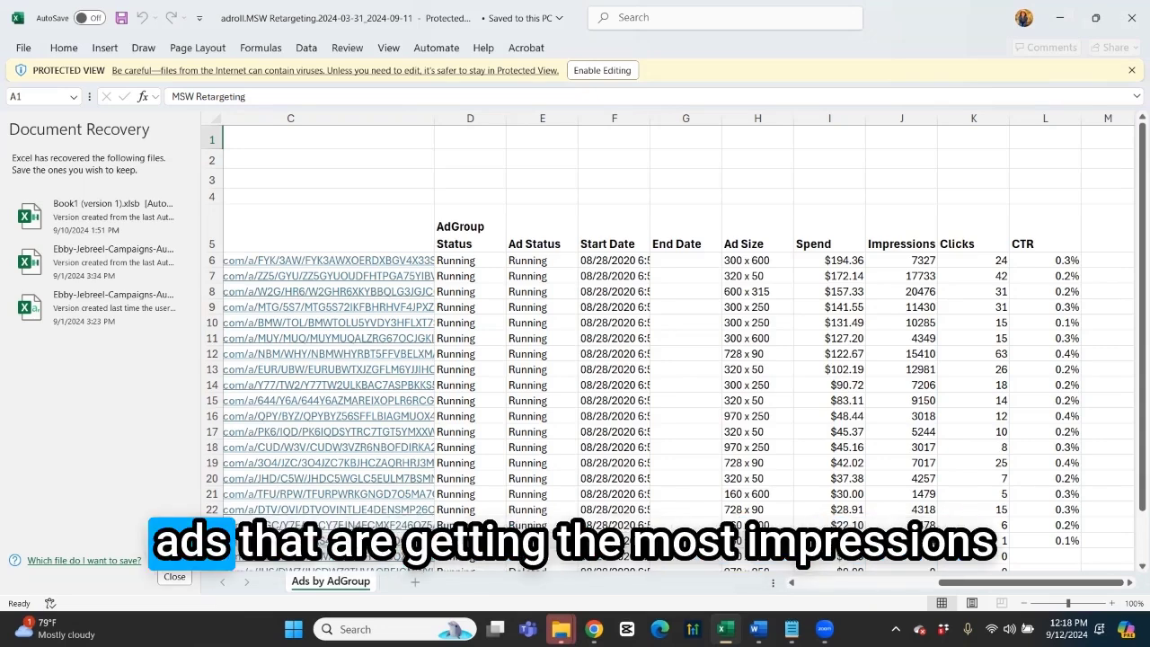
left_click_drag(974, 259, 973, 572)
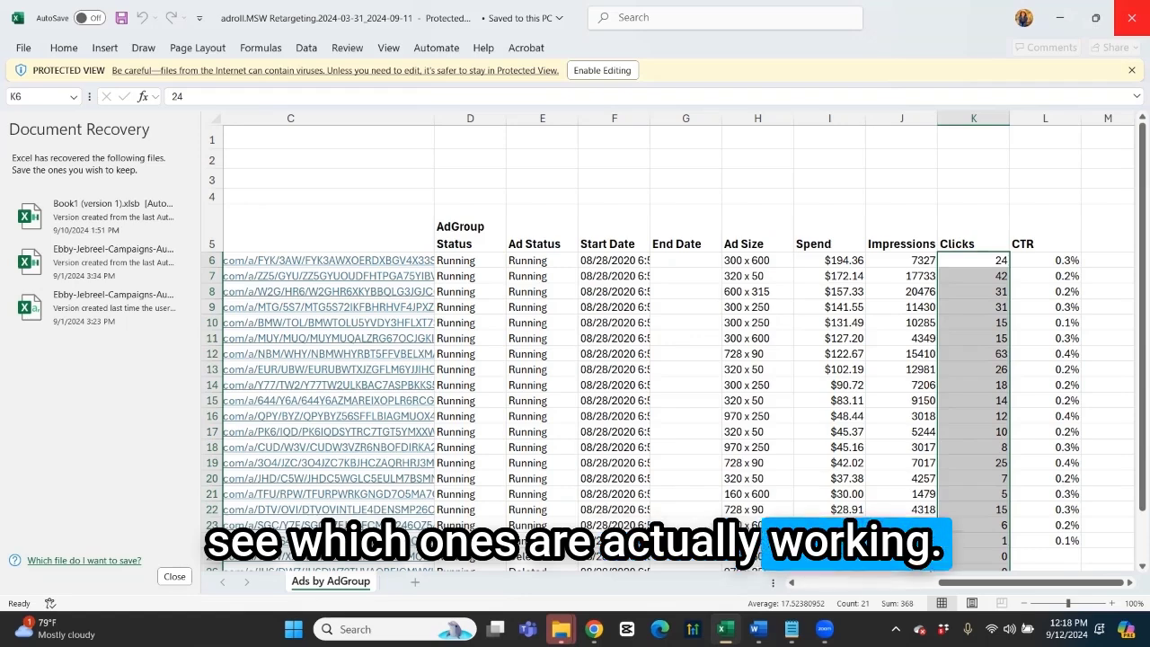
left_click(1131, 17)
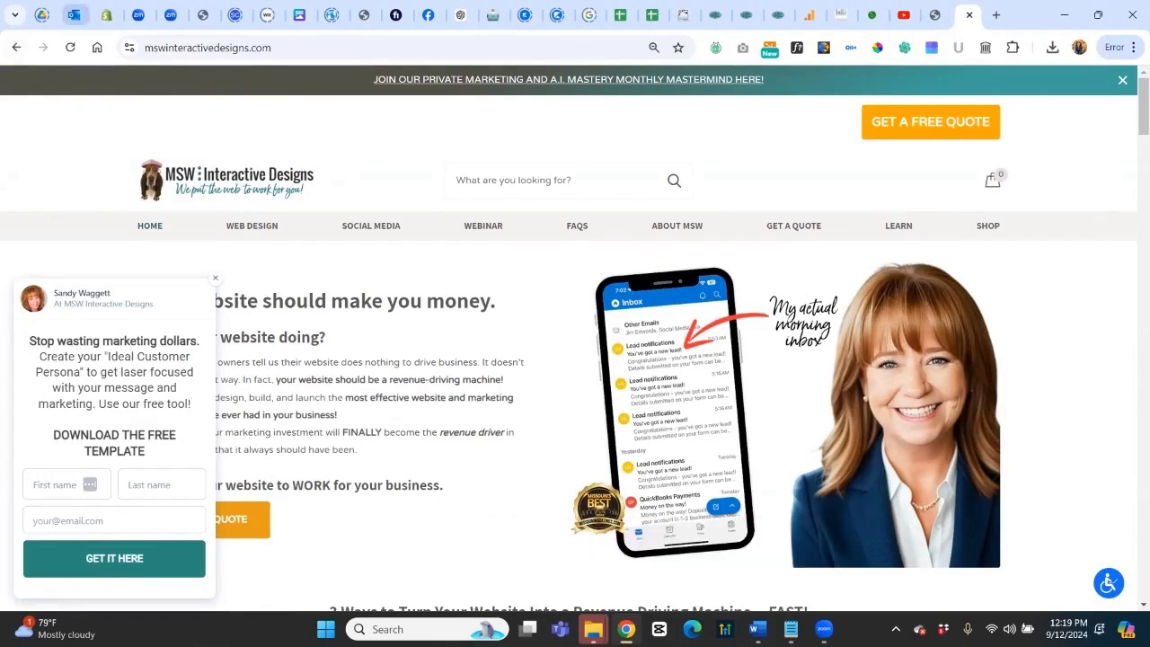
Step: Scroll through the Energy View, Inc. prospect email in Outlook and select the domain energyviewwindows.com
left_click(74, 14)
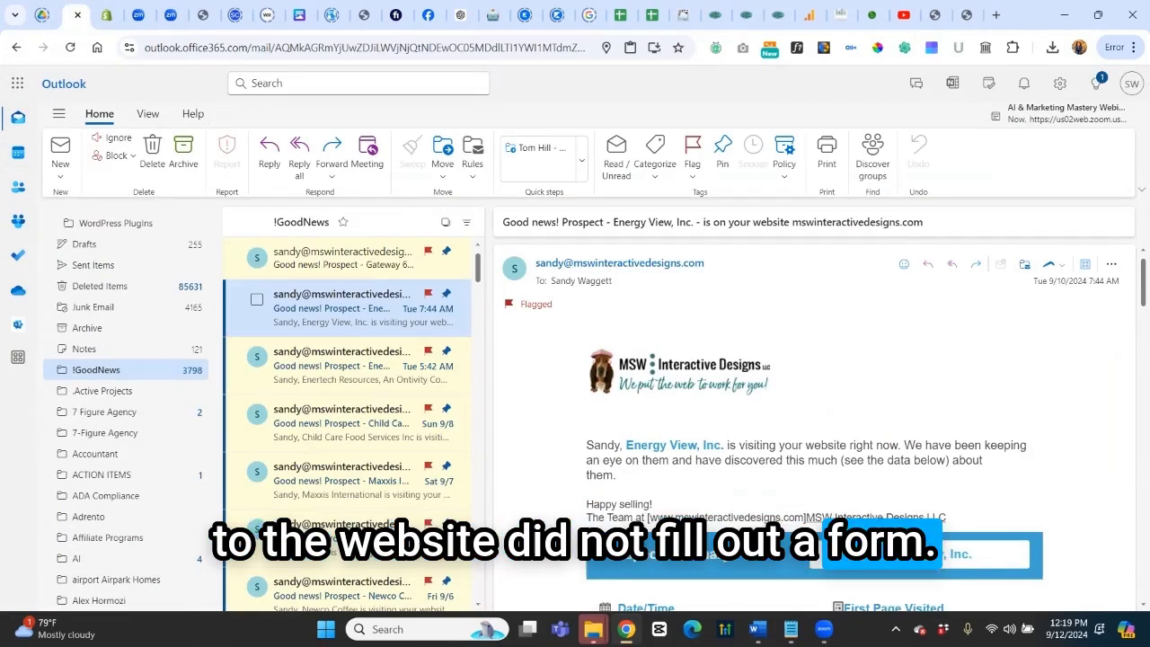
scroll(813, 414, "down", 5)
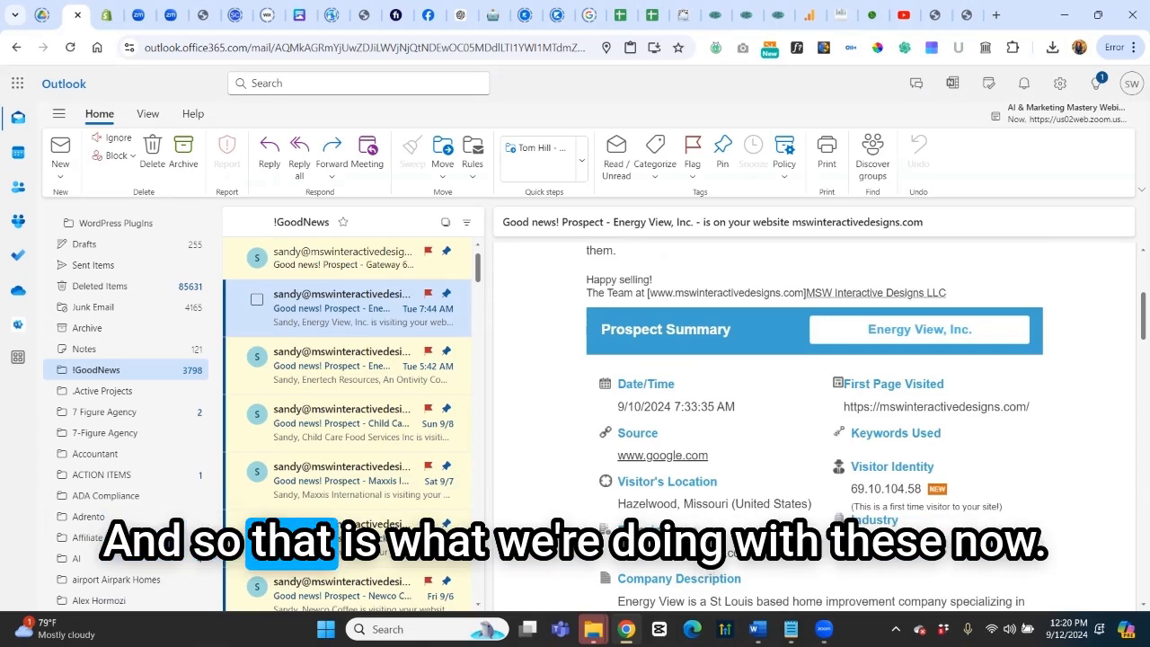
scroll(815, 427, "down", 2)
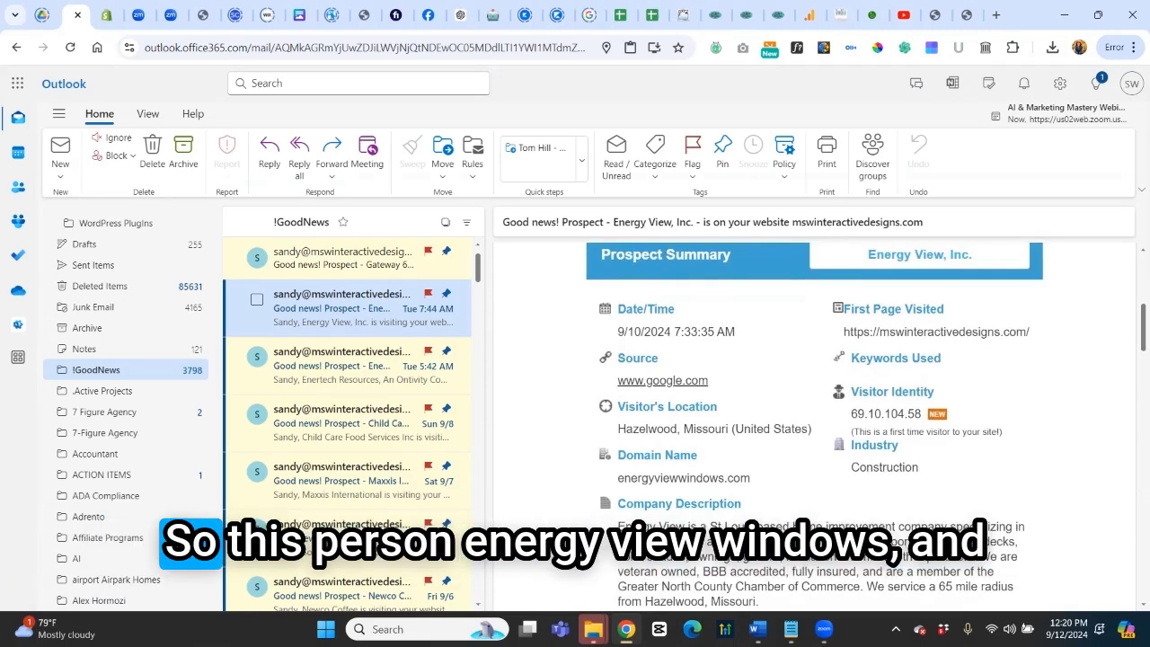
scroll(814, 427, "down", 5)
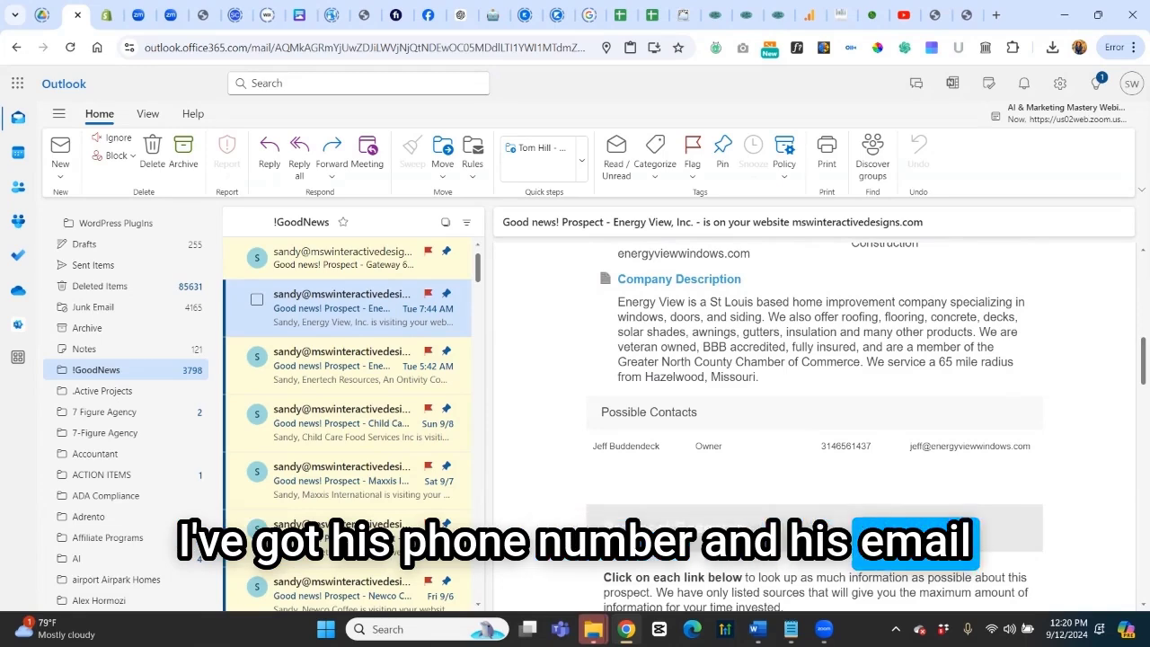
scroll(814, 404, "down", 3)
scroll(814, 405, "down", 4)
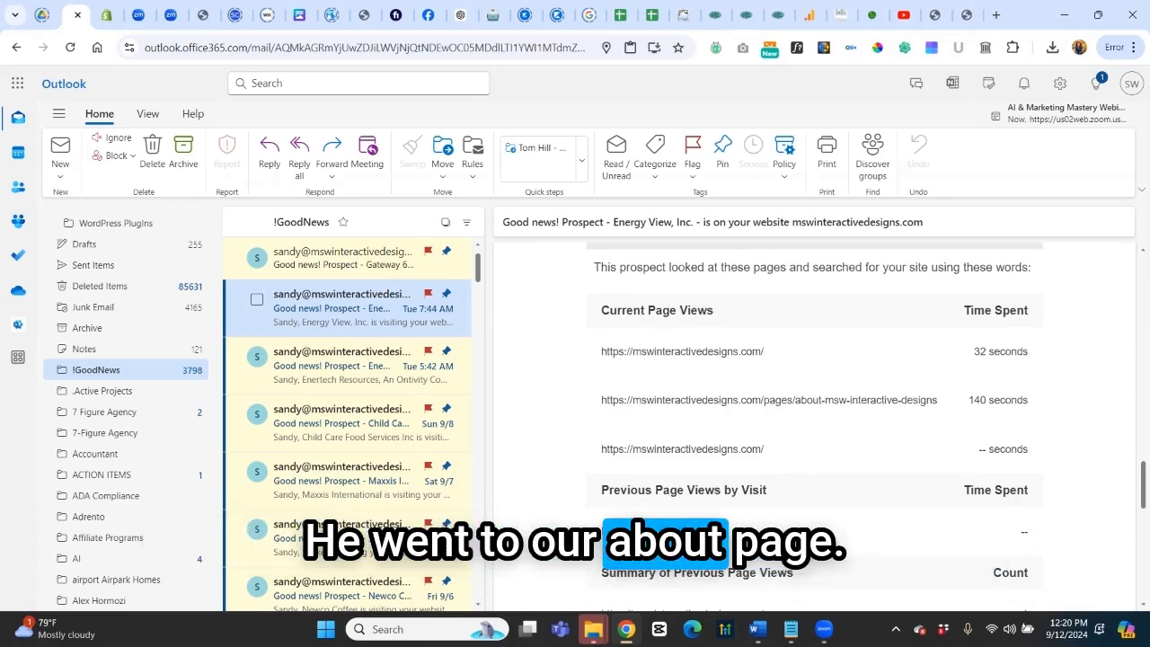
scroll(814, 432, "up", 5)
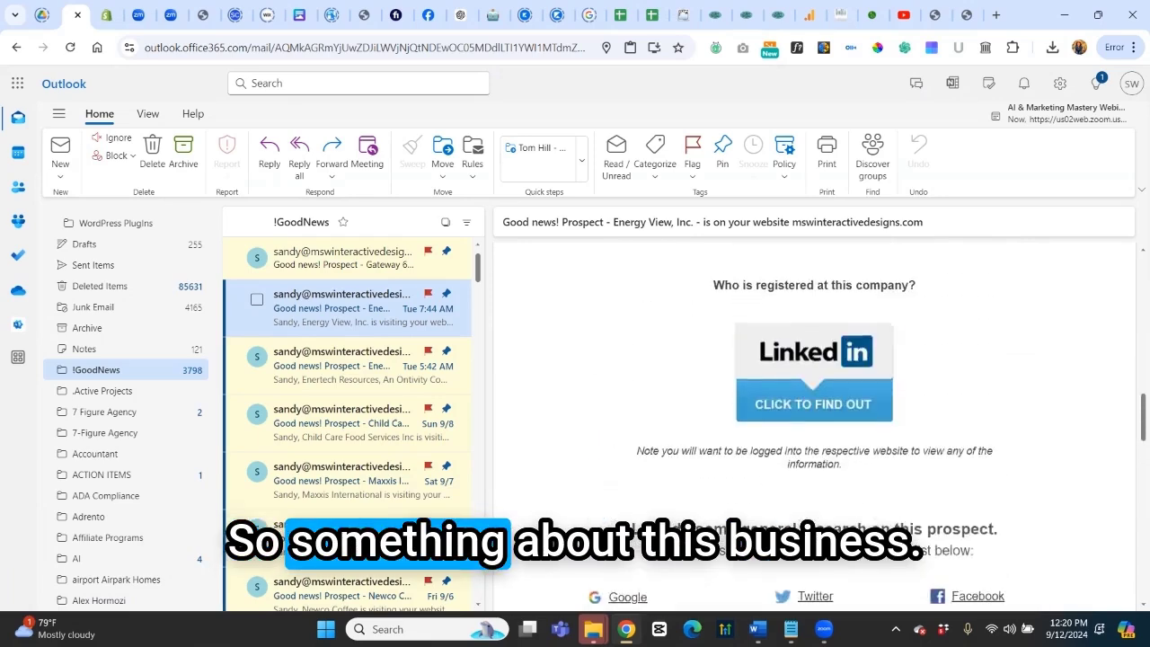
scroll(814, 431, "up", 6)
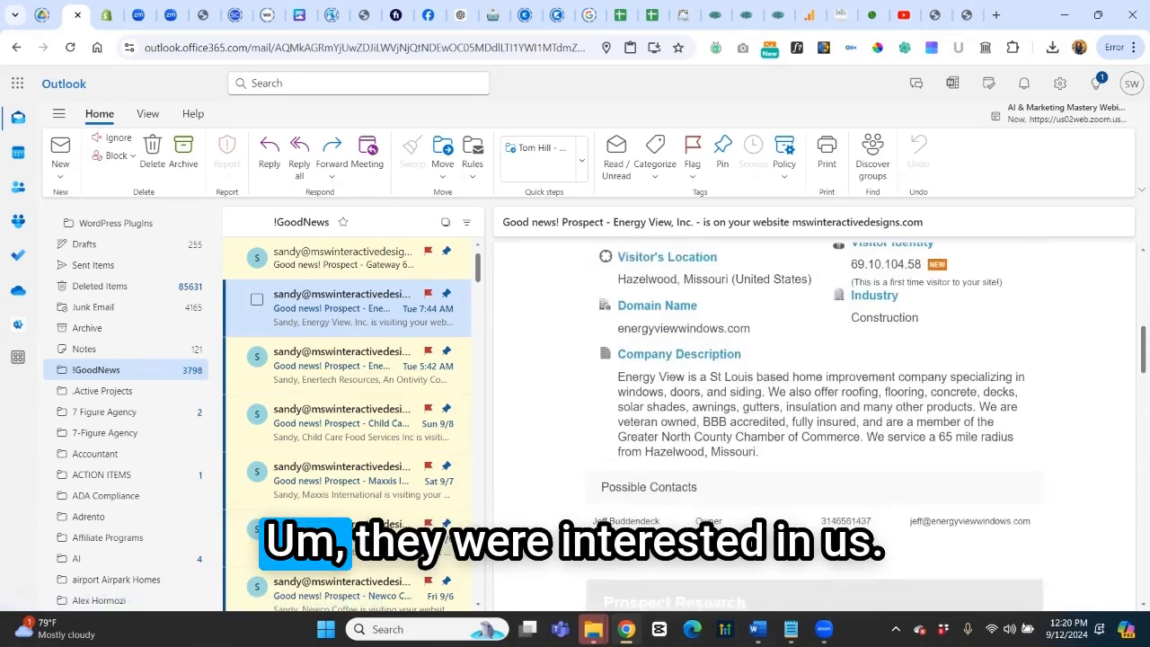
scroll(814, 426, "up", 4)
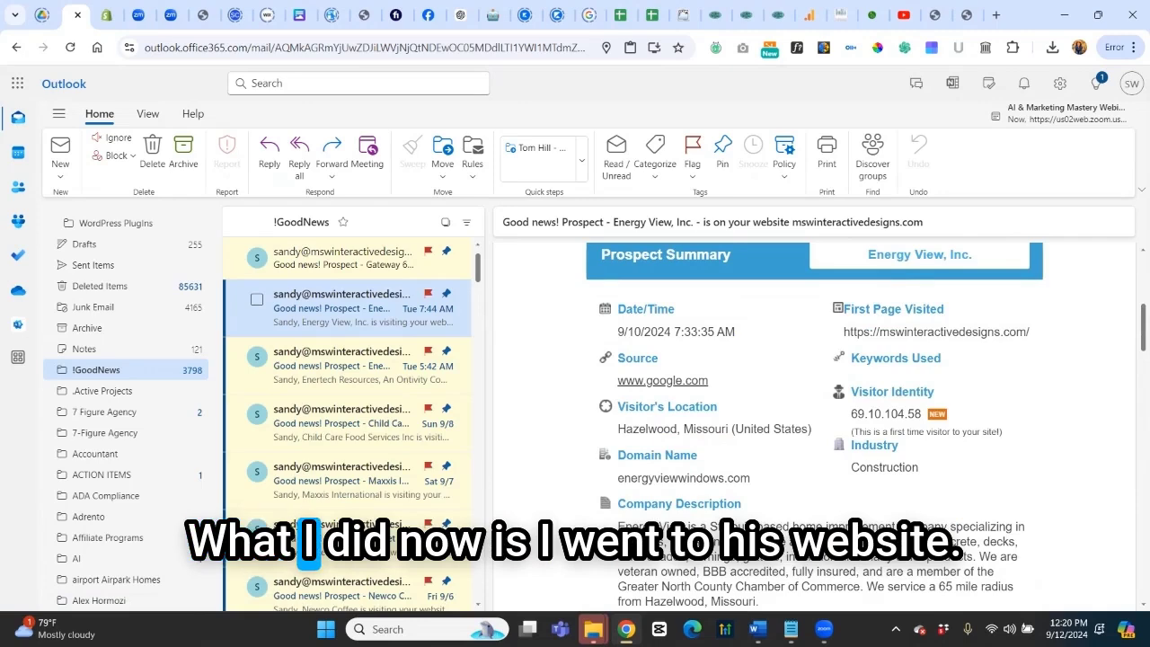
left_click_drag(618, 478, 750, 478)
key("ctrl+c")
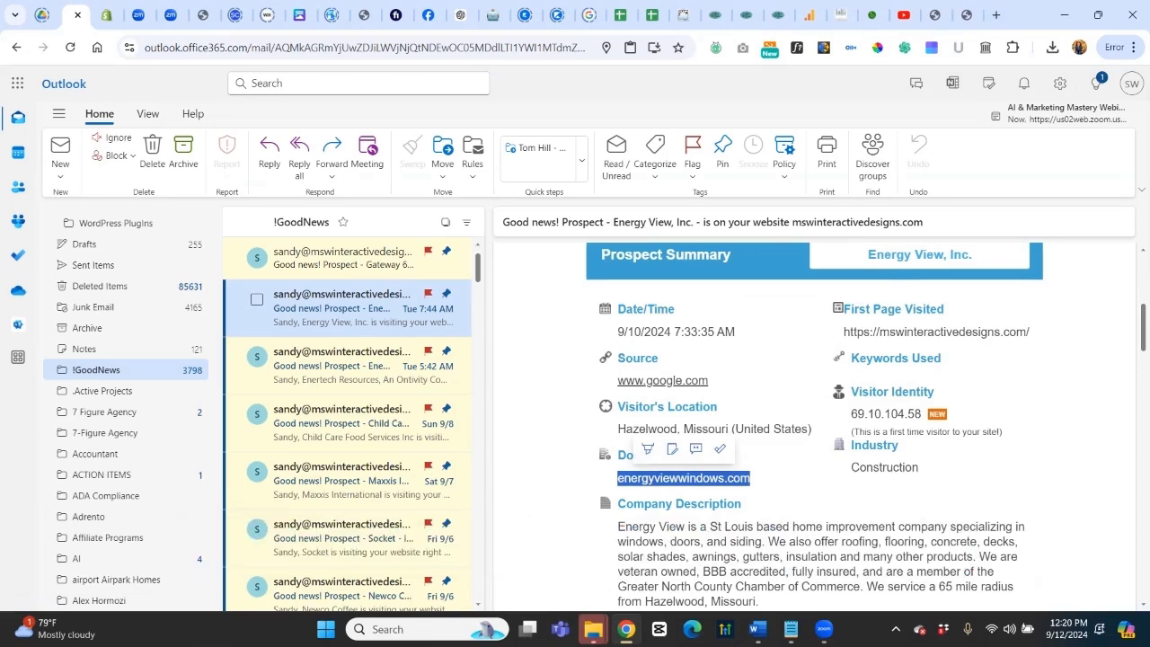
left_click(996, 14)
key("ctrl+v")
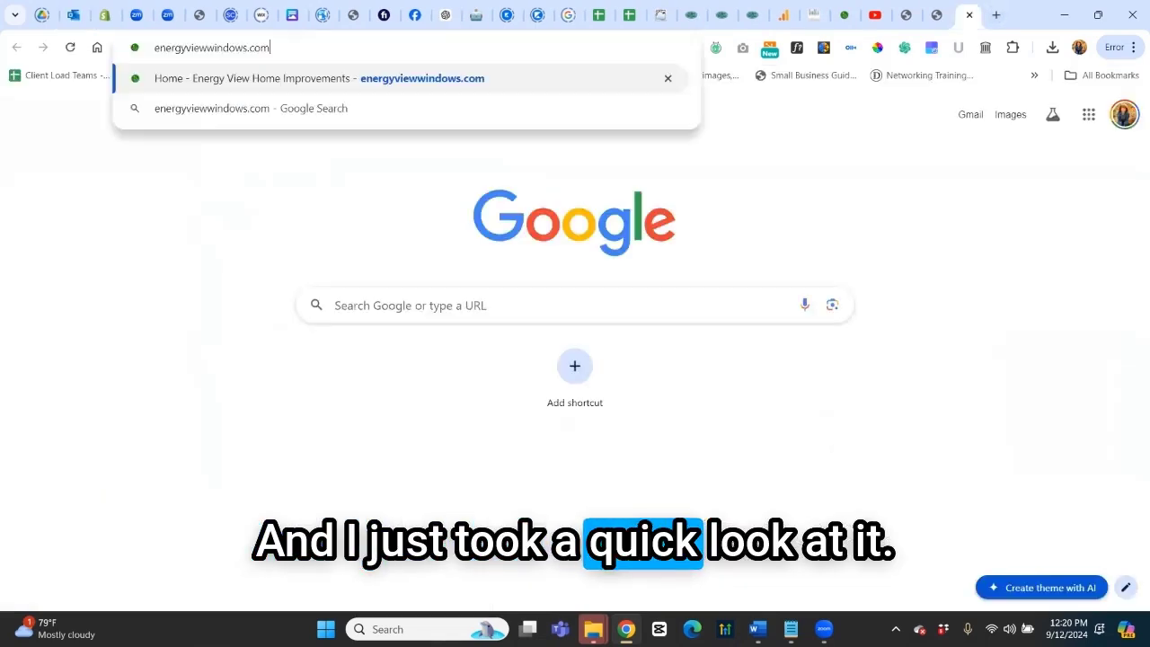
key("Return")
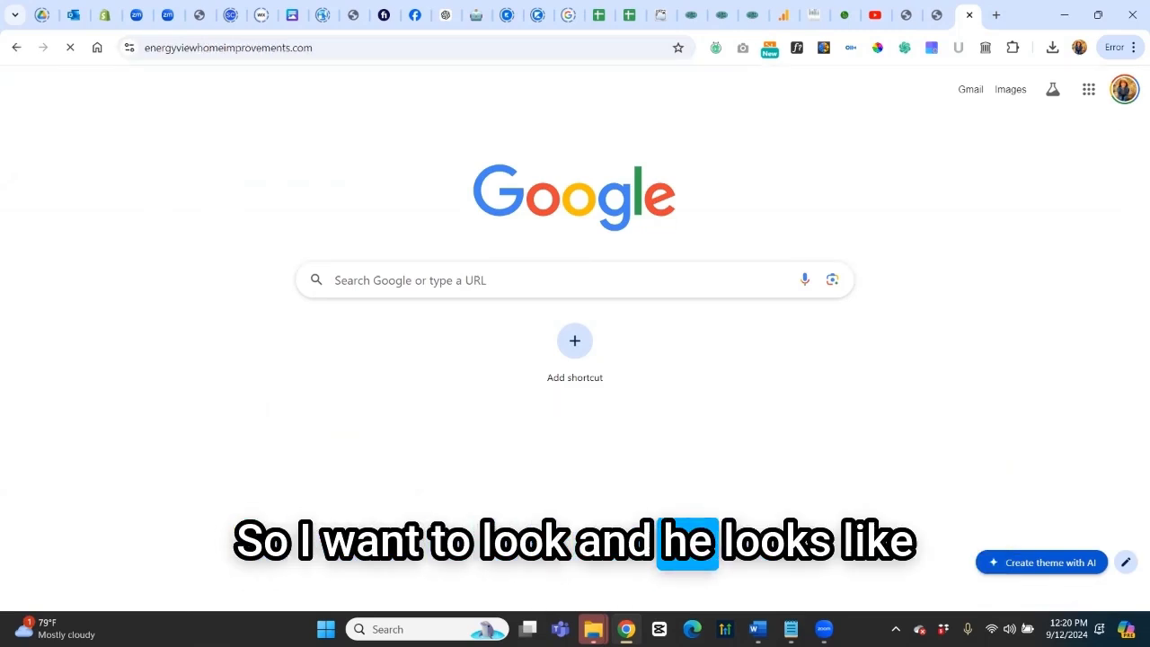
scroll(575, 339, "down", 3)
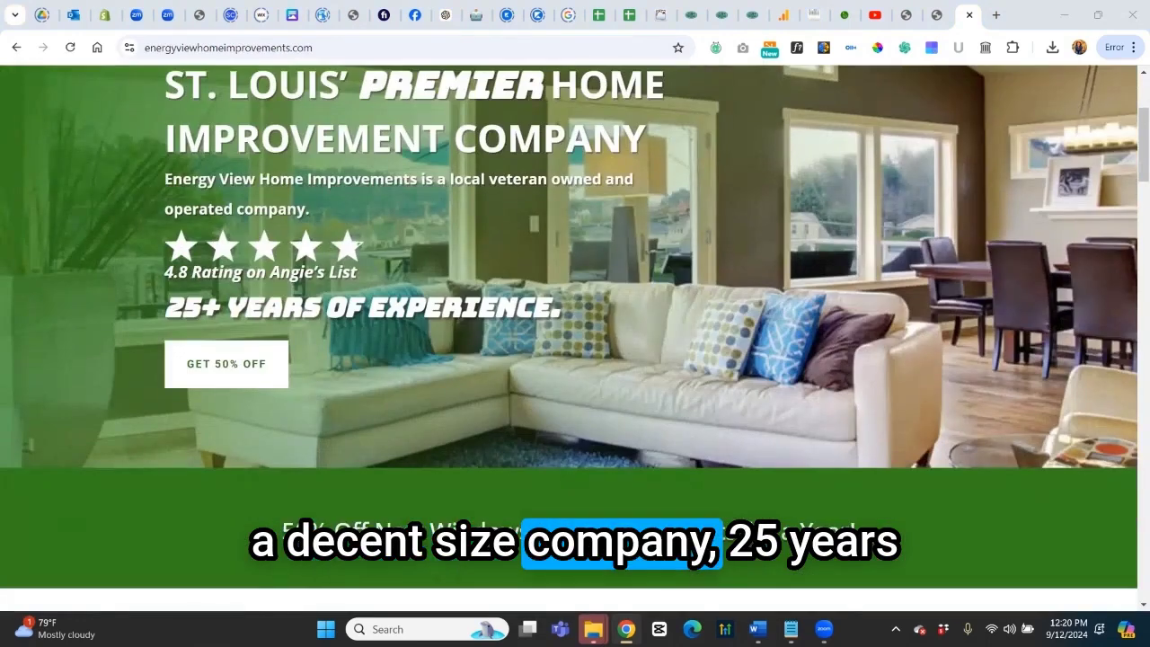
scroll(575, 339, "down", 5)
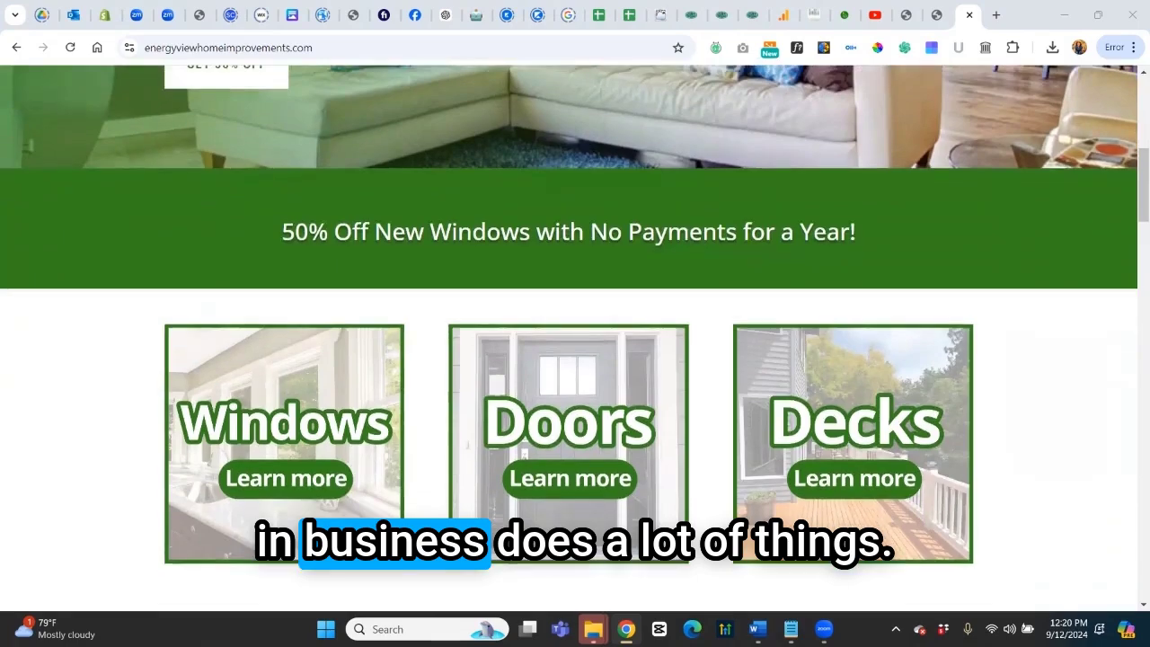
scroll(575, 338, "down", 8)
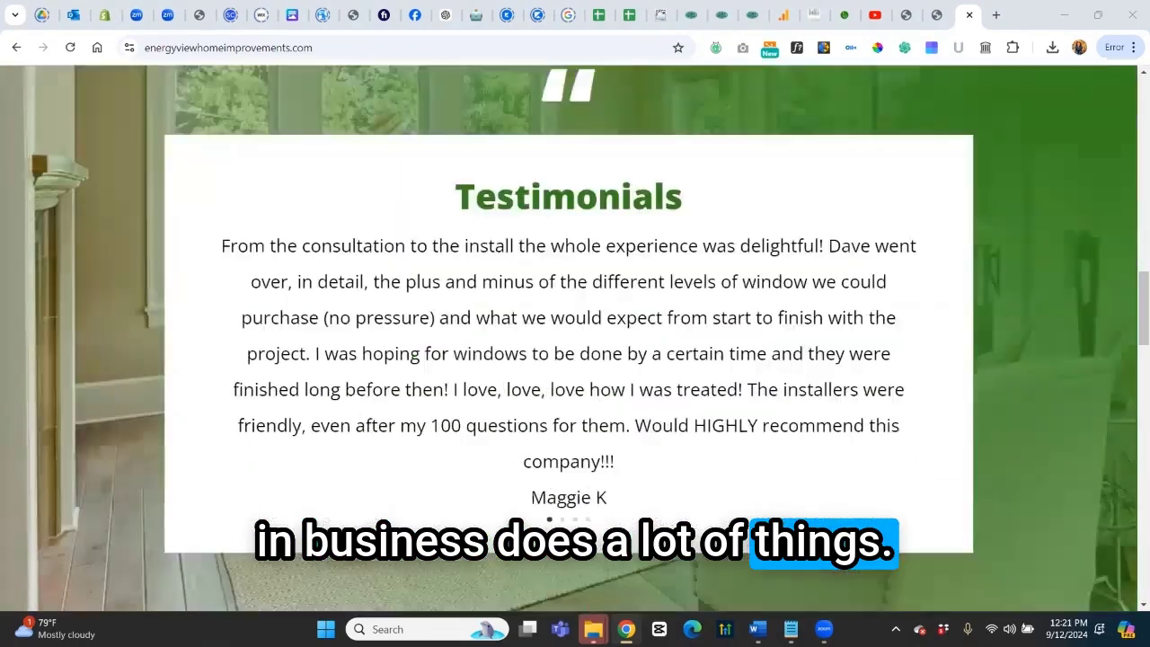
scroll(575, 339, "down", 8)
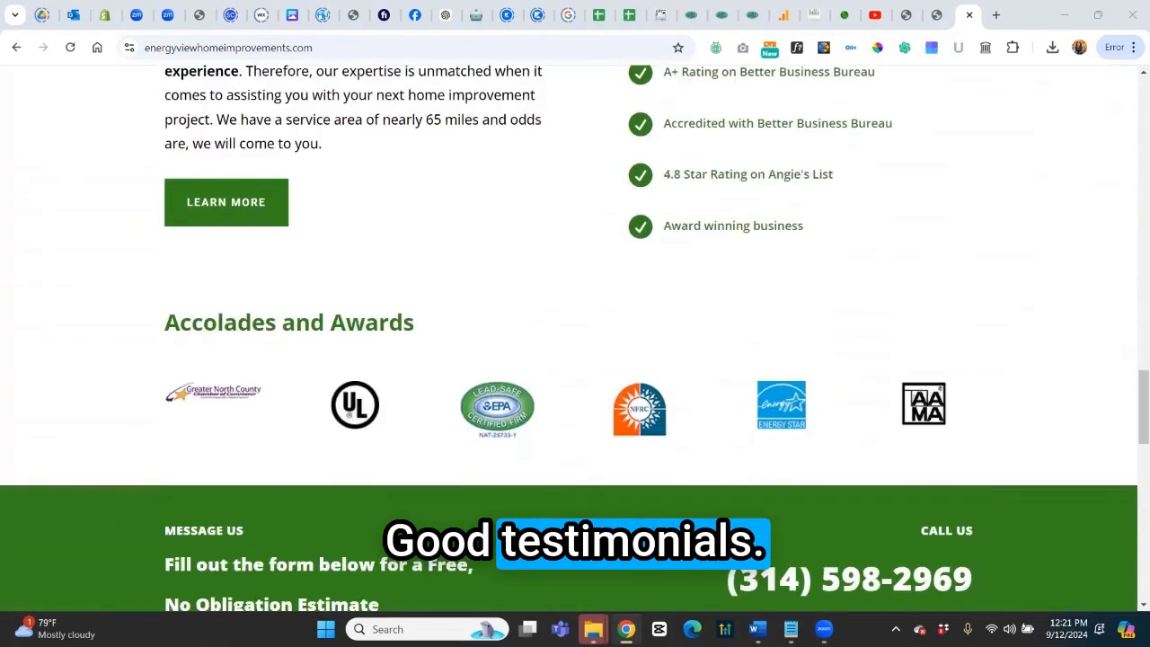
scroll(576, 339, "down", 10)
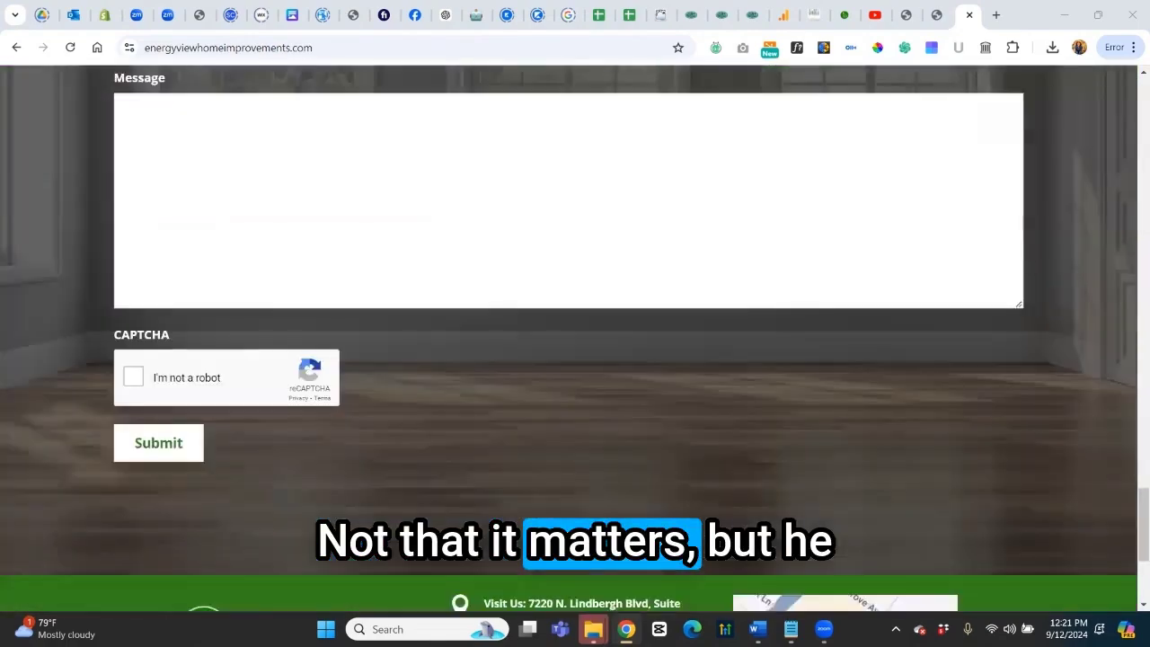
scroll(575, 339, "down", 1)
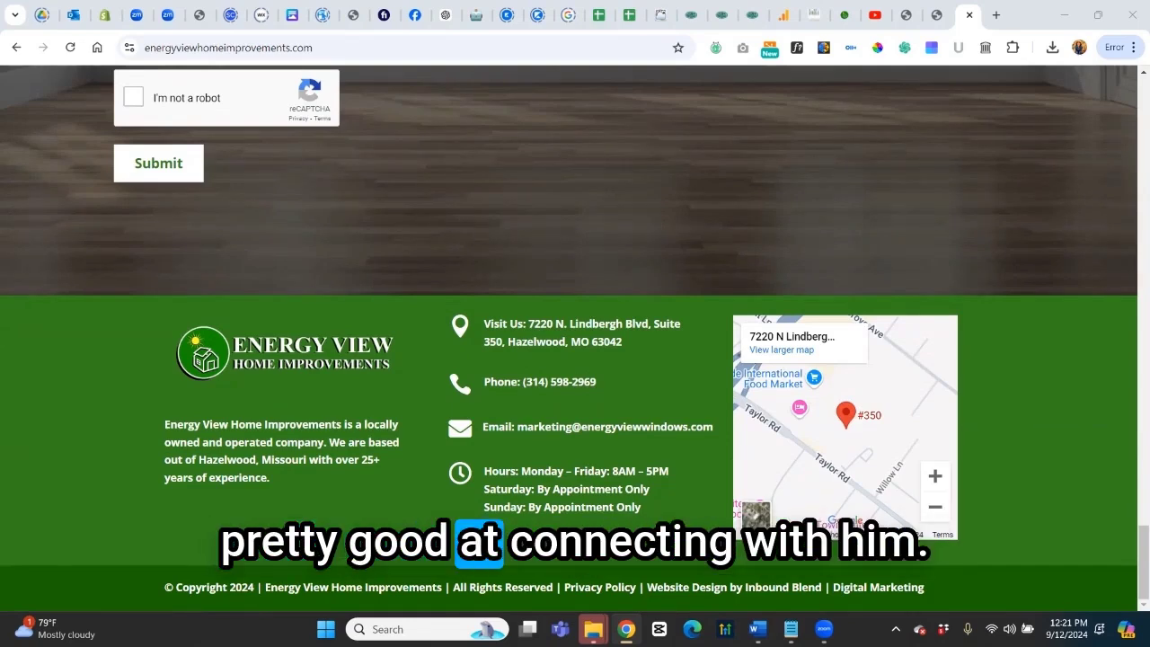
scroll(575, 339, "up", 10)
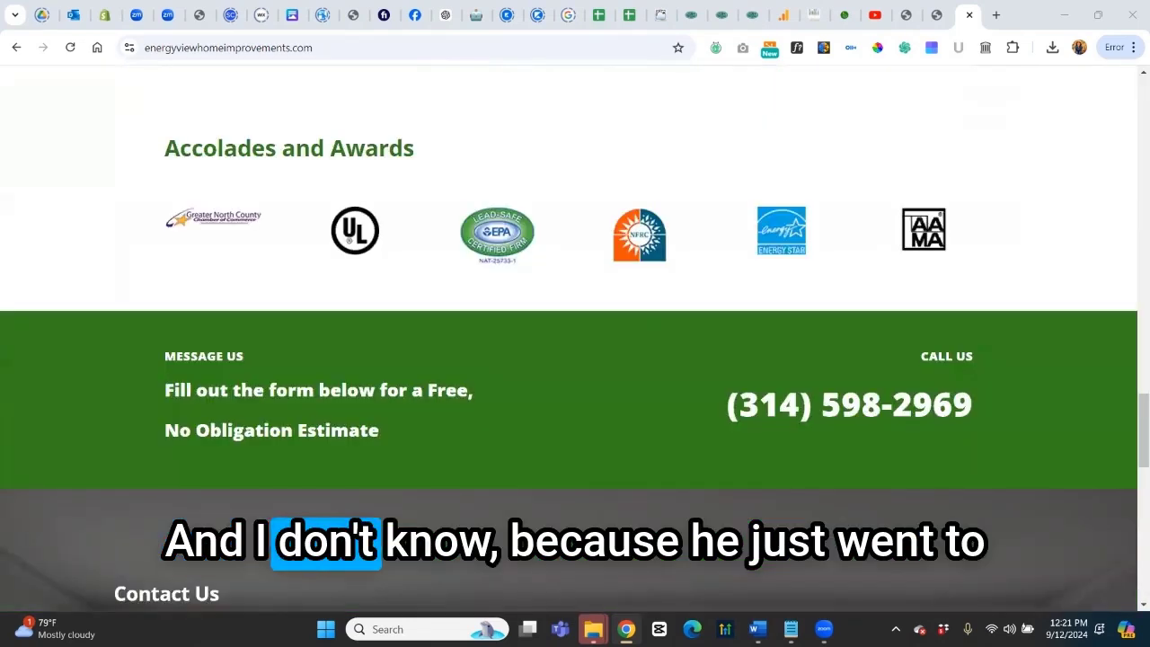
scroll(575, 338, "up", 10)
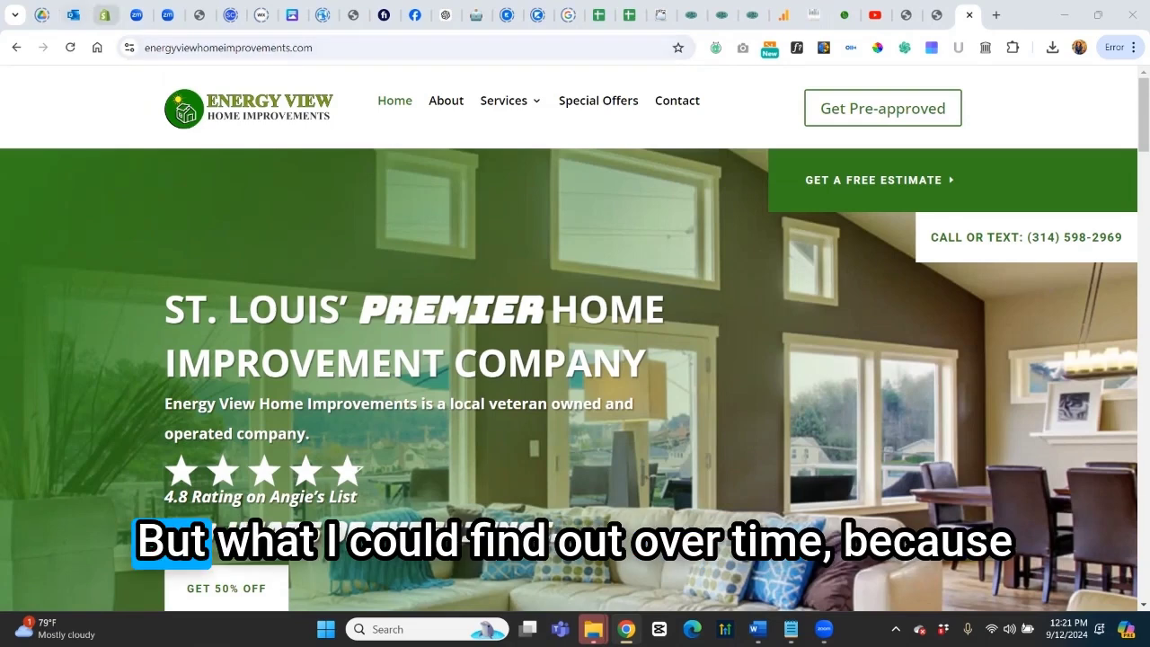
Step: Read the Energy View prospect summary in Outlook, then return to the Grow360 workflow builder
left_click(73, 14)
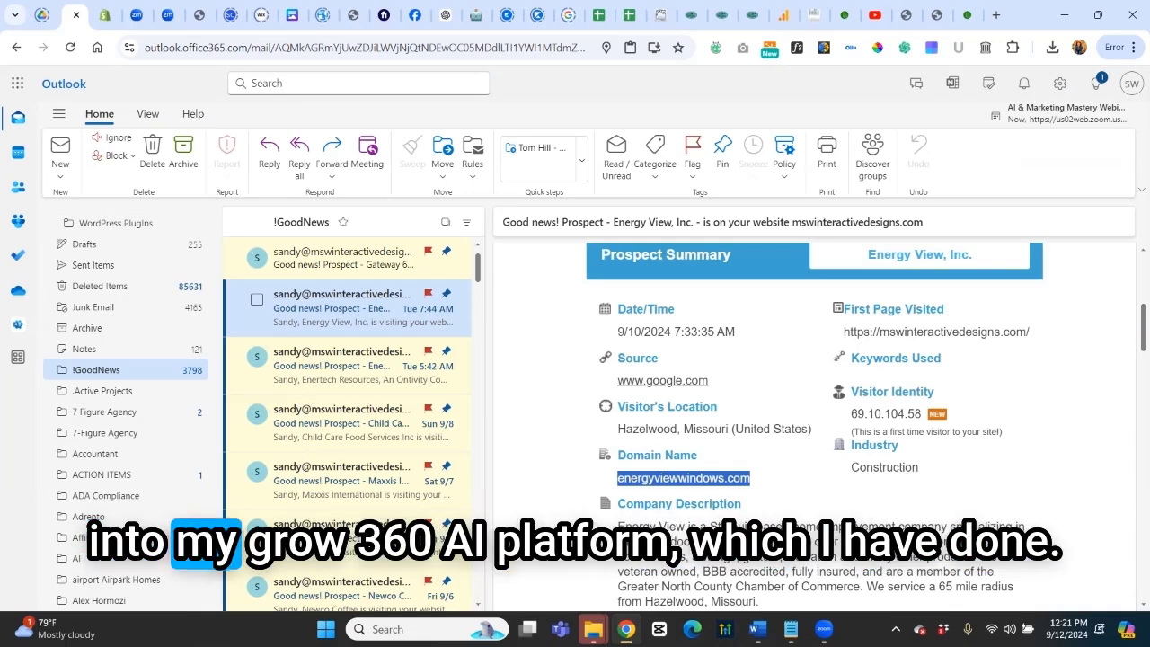
left_click(813, 15)
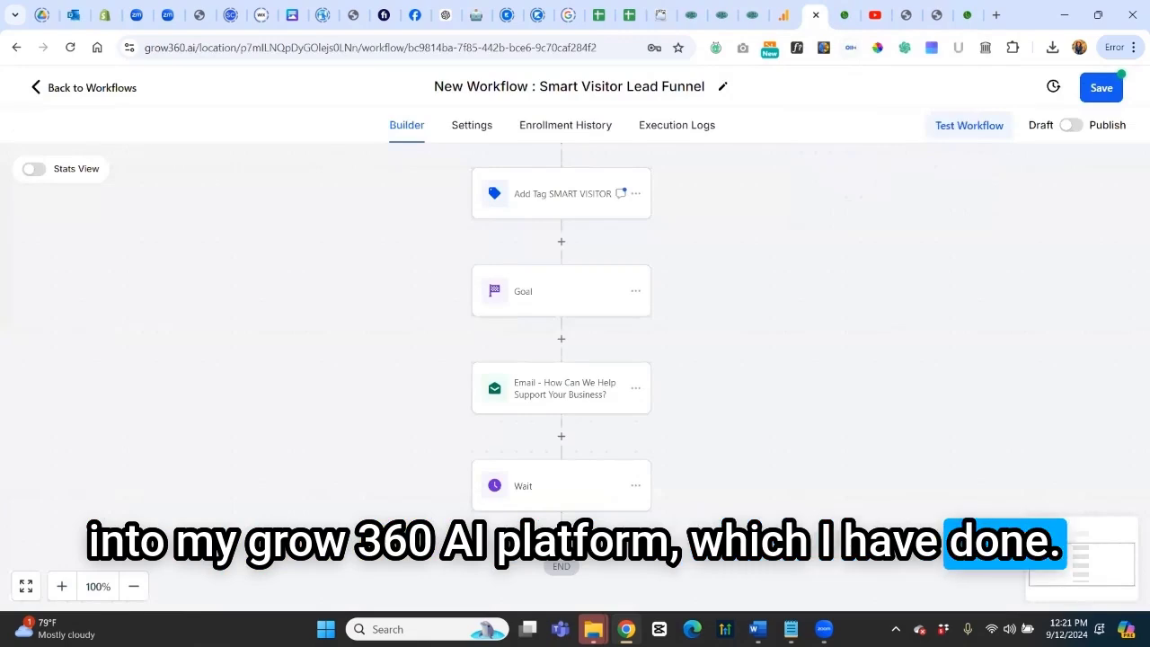
Step: Duplicate the Grow360 tab, save the workflow with Ctrl+S, and switch to the Workflow List copy
right_click(809, 20)
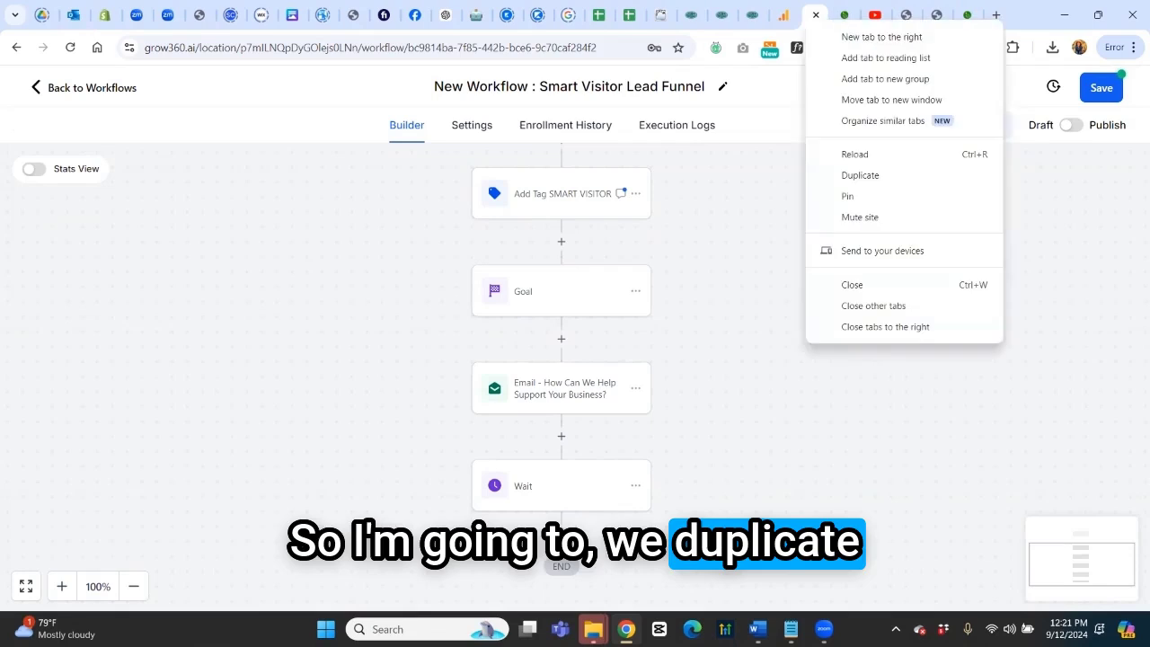
left_click(860, 175)
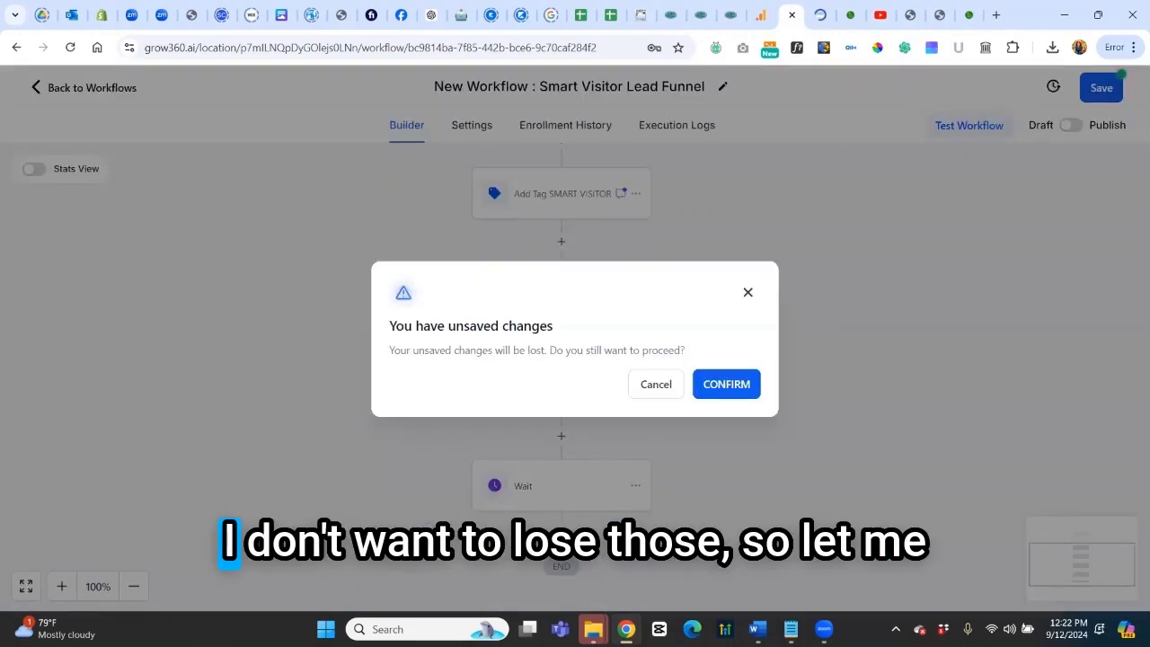
key("Escape")
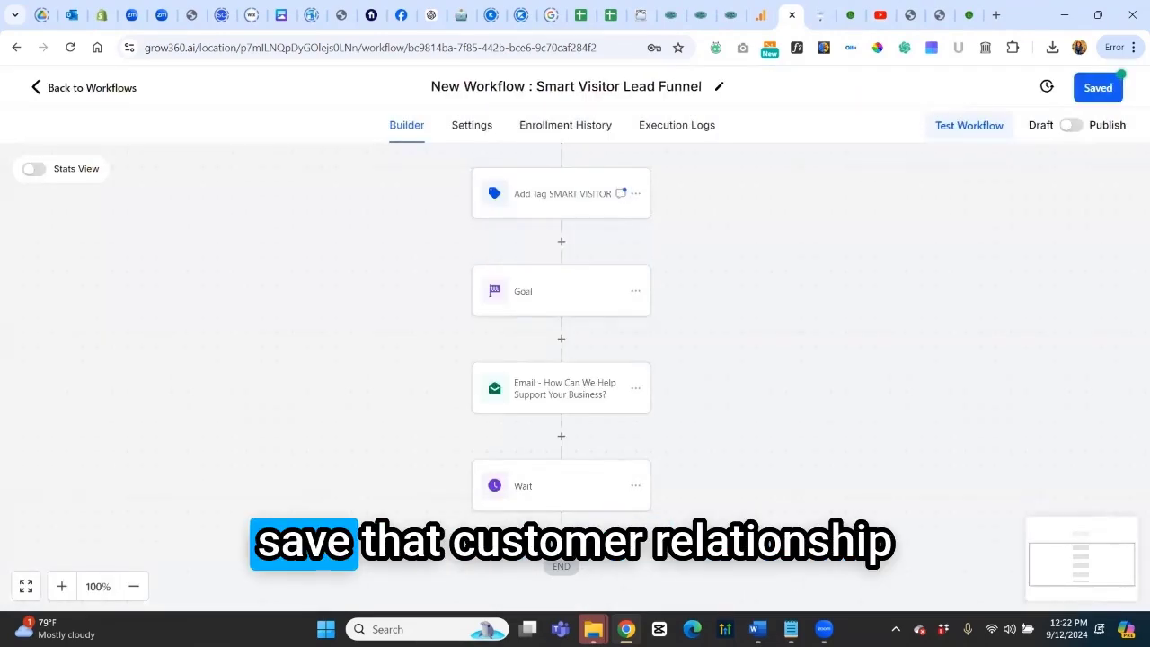
key("ctrl+s")
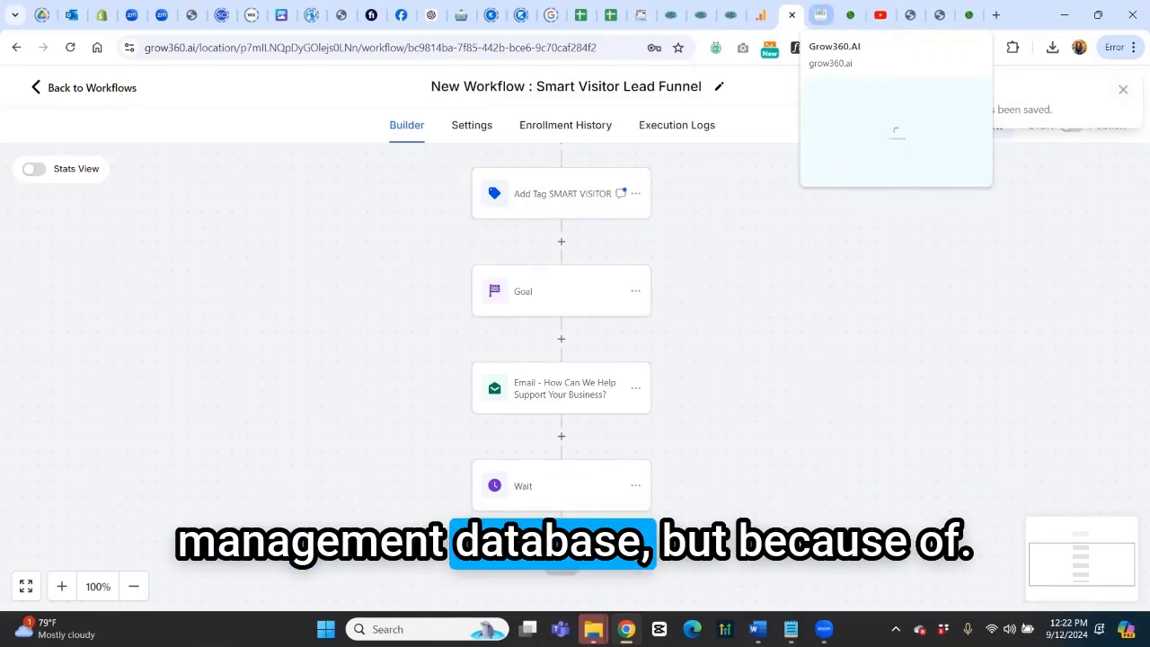
left_click(821, 14)
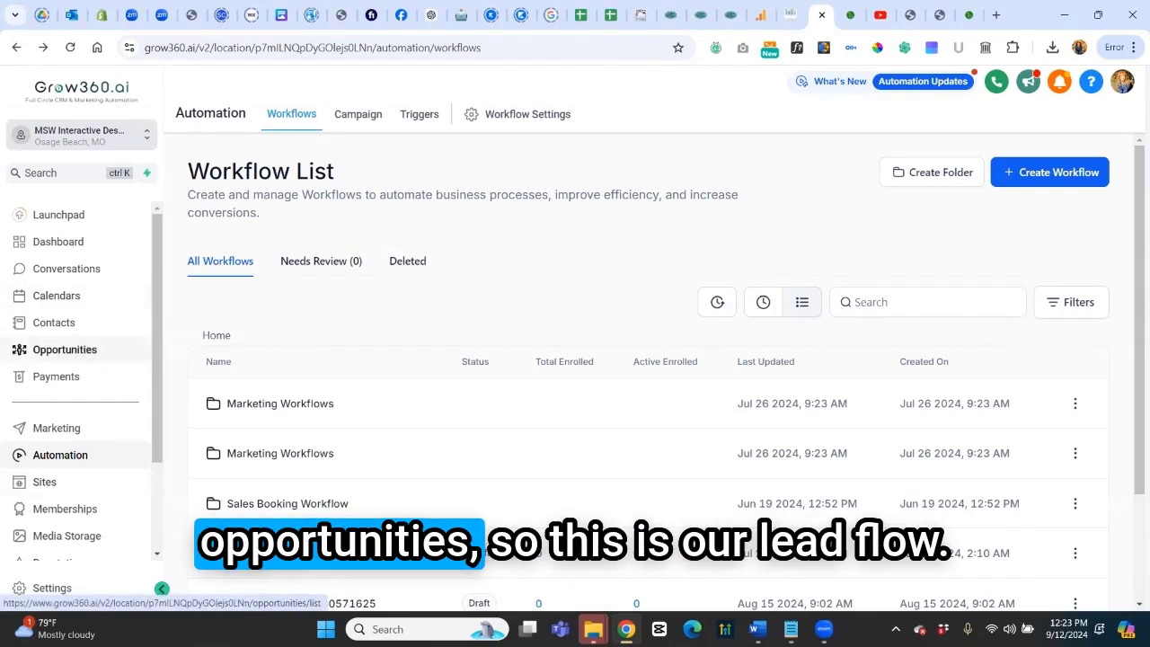
Step: Check the Sales Pipeline opportunities board, then return to the Smart Visitor Lead Funnel workflow
left_click(65, 349)
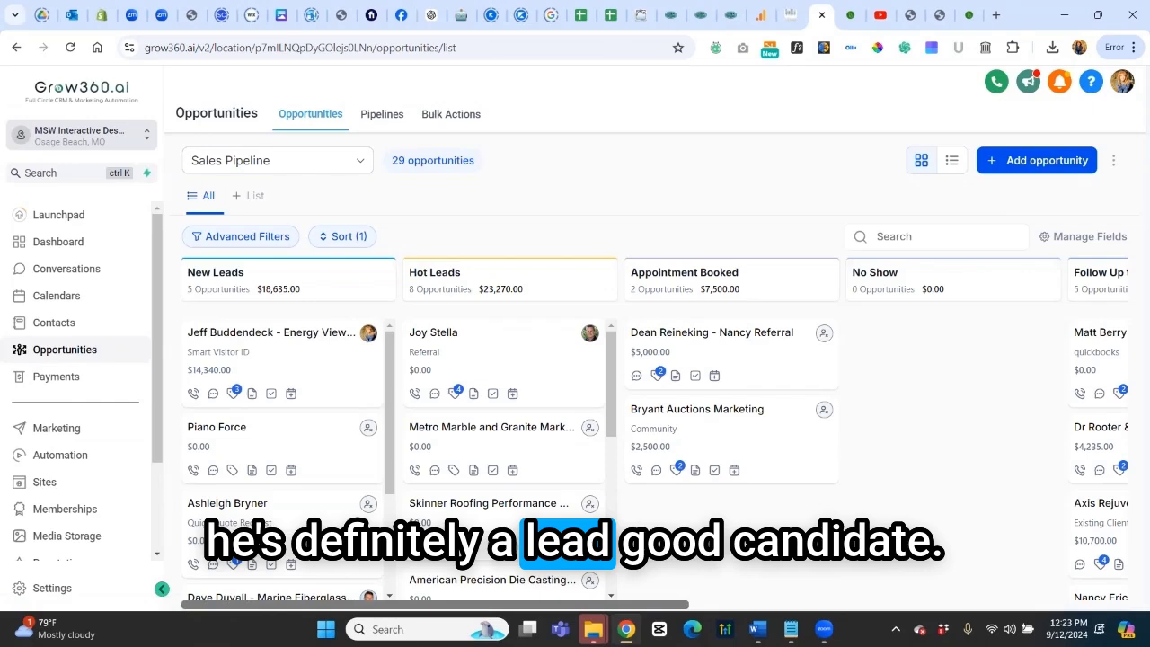
mouse_move(236, 392)
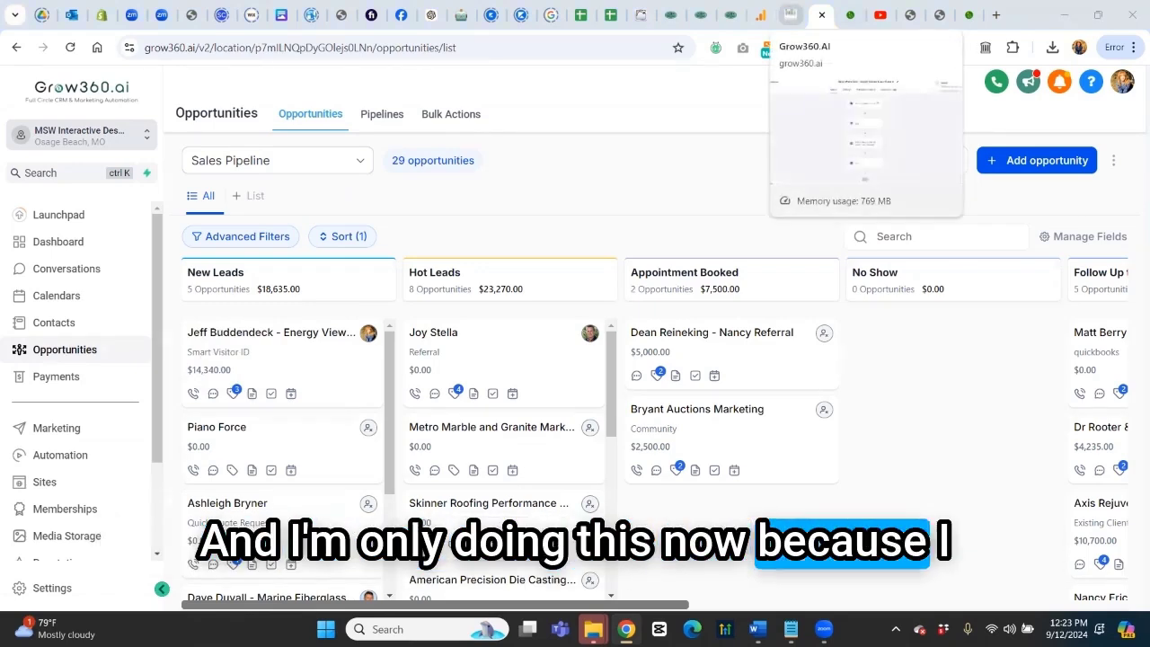
left_click(791, 14)
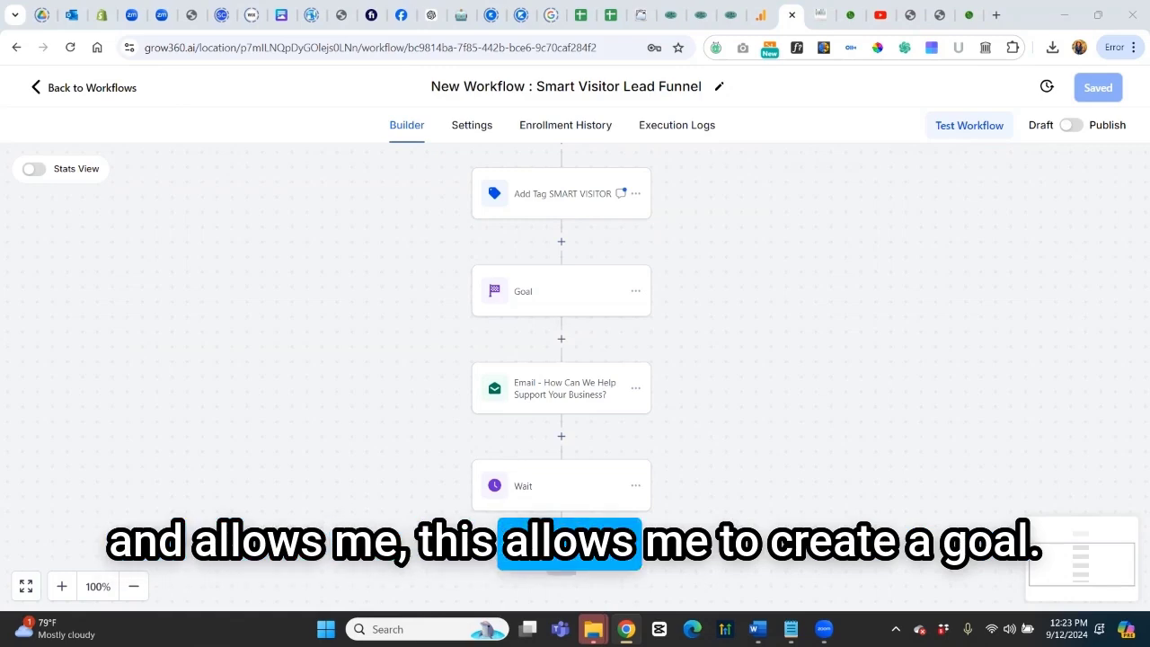
Step: View the Goal step's settings, then bring up the email step's 164-word free strategy call message
left_click(539, 290)
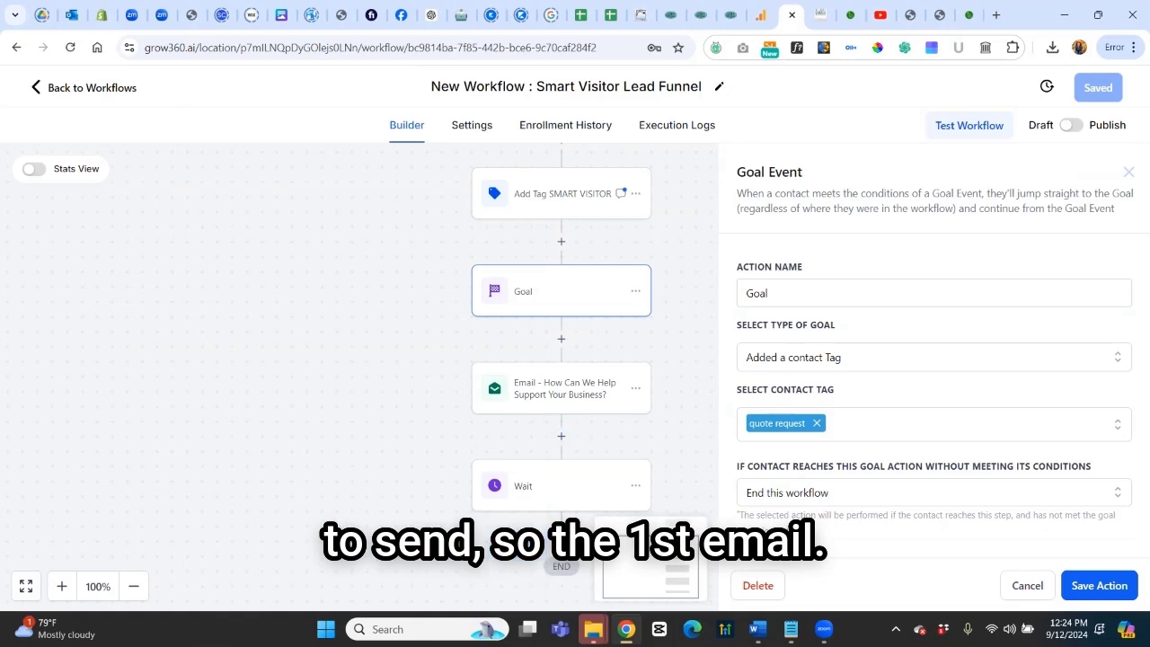
left_click(565, 388)
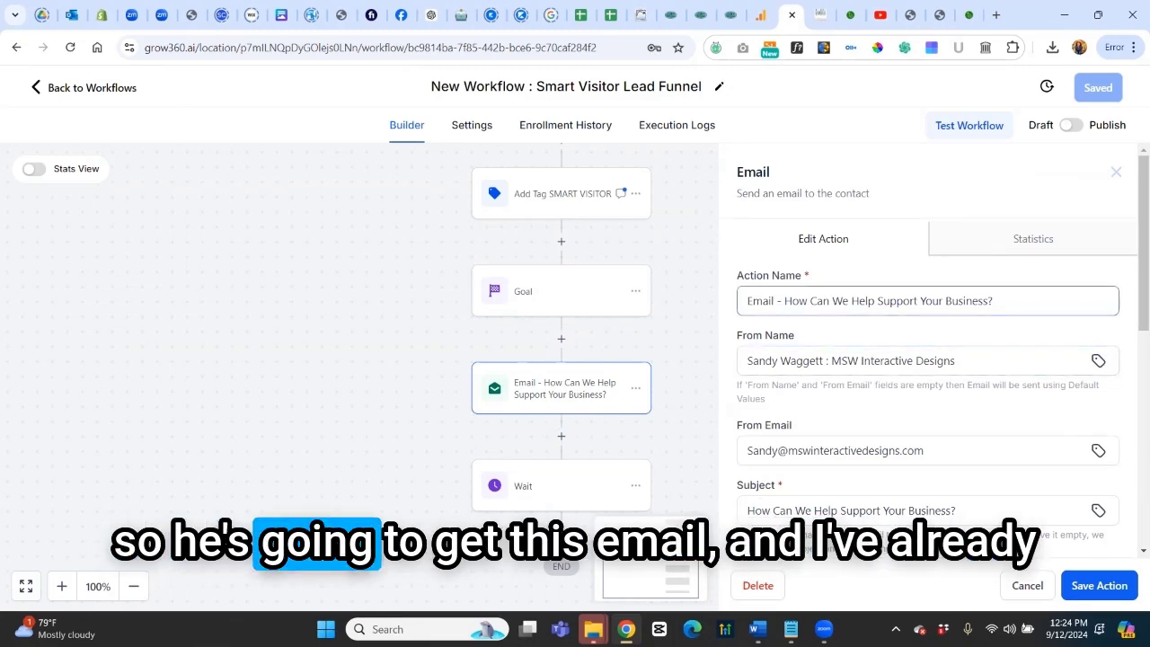
scroll(926, 269, "down", 1)
scroll(926, 359, "down", 5)
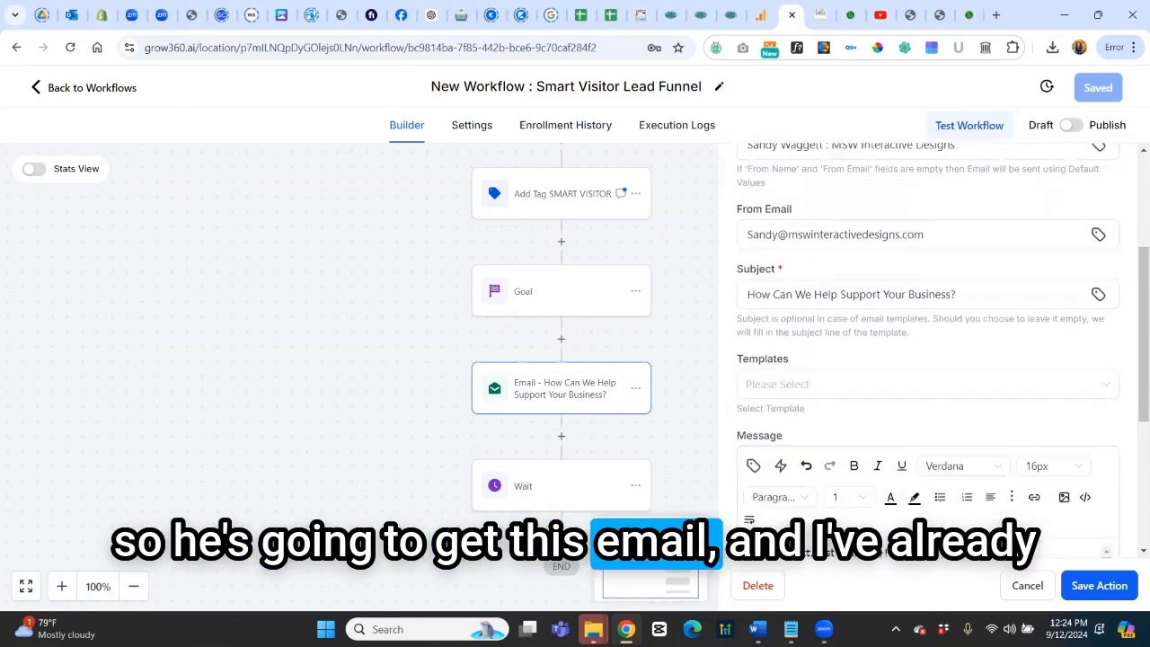
scroll(926, 360, "down", 2)
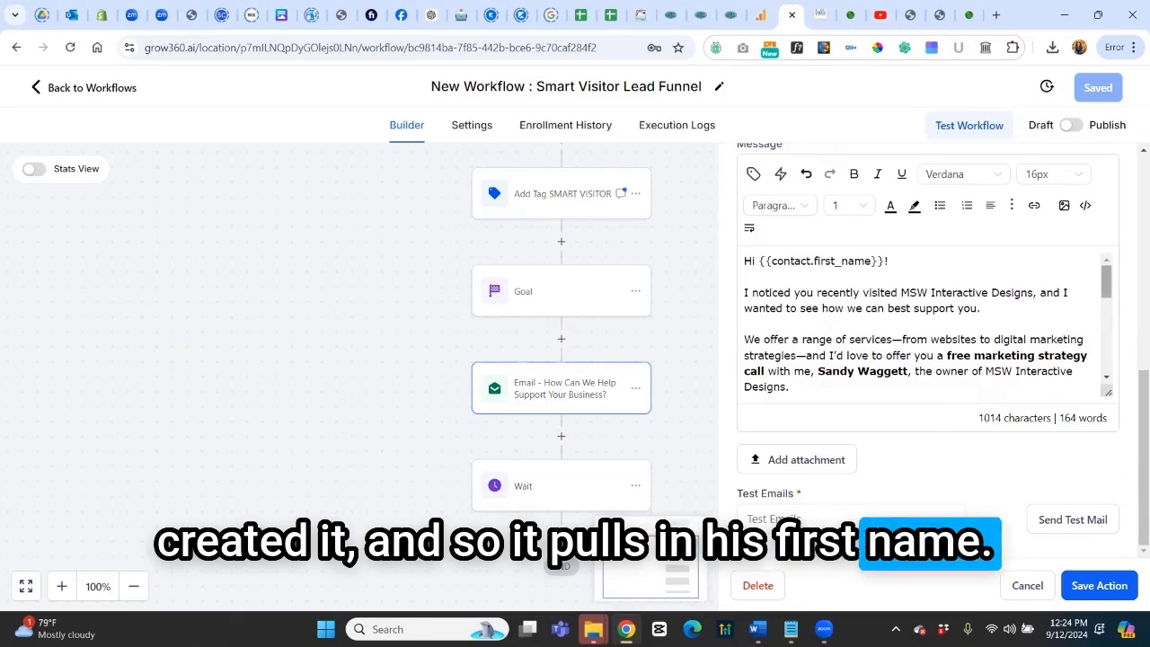
scroll(921, 323, "down", 1)
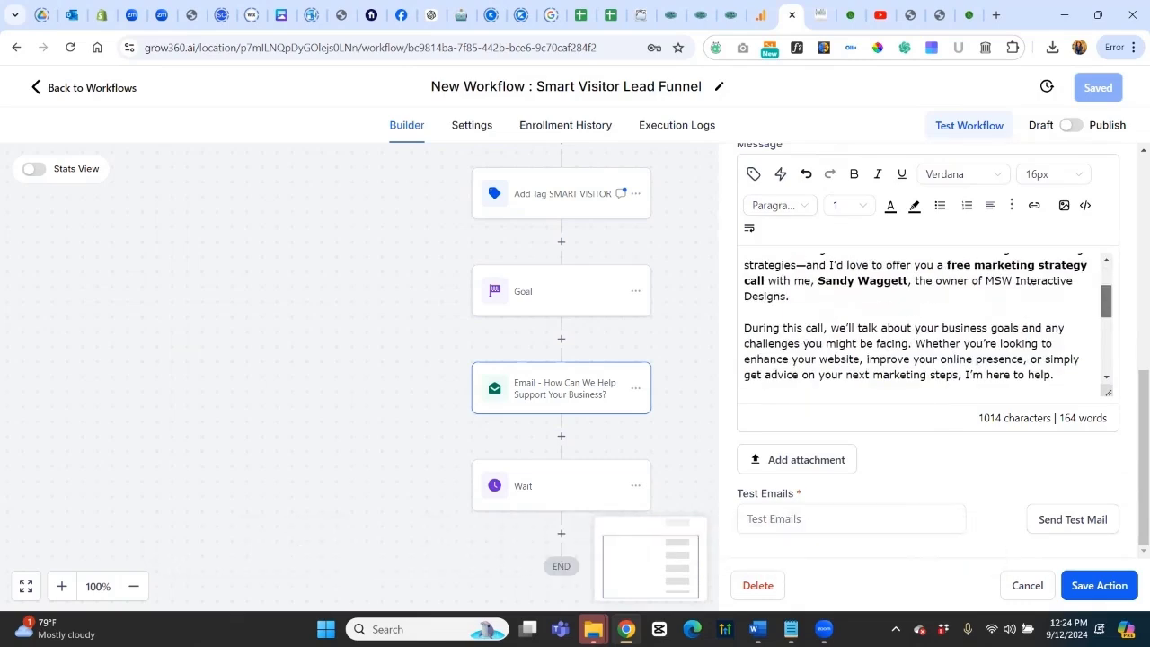
scroll(921, 324, "up", 1)
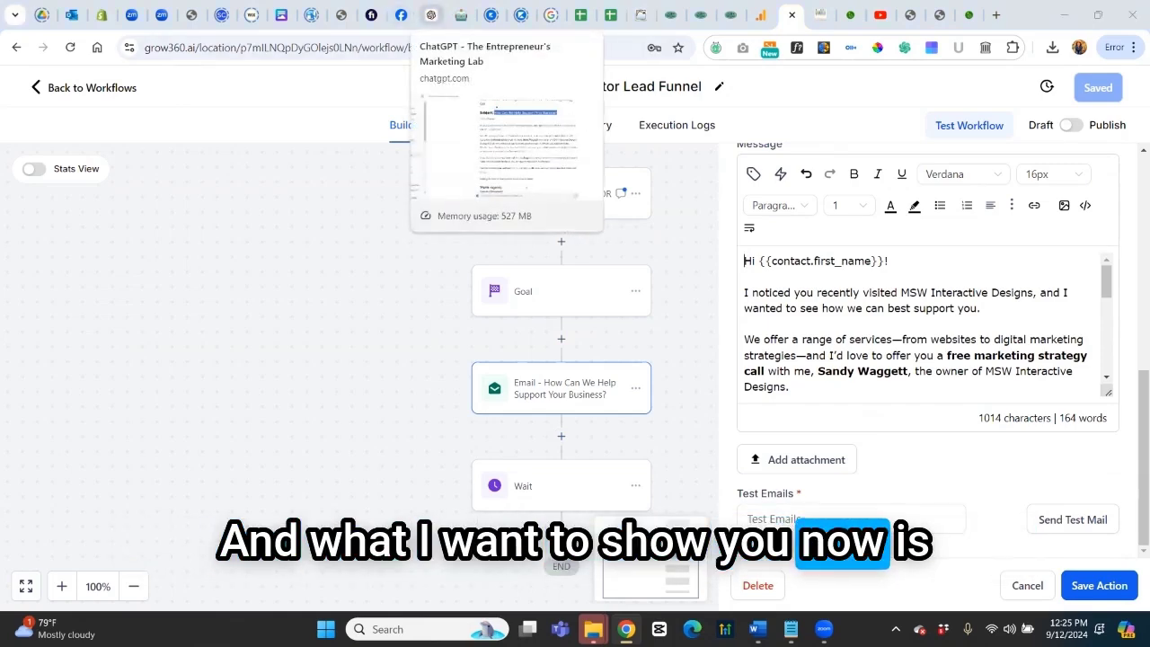
Step: Scroll up the ChatGPT Email Funnel Strategy chat to the AI & Marketing Mastery Webinar invitation
left_click(431, 16)
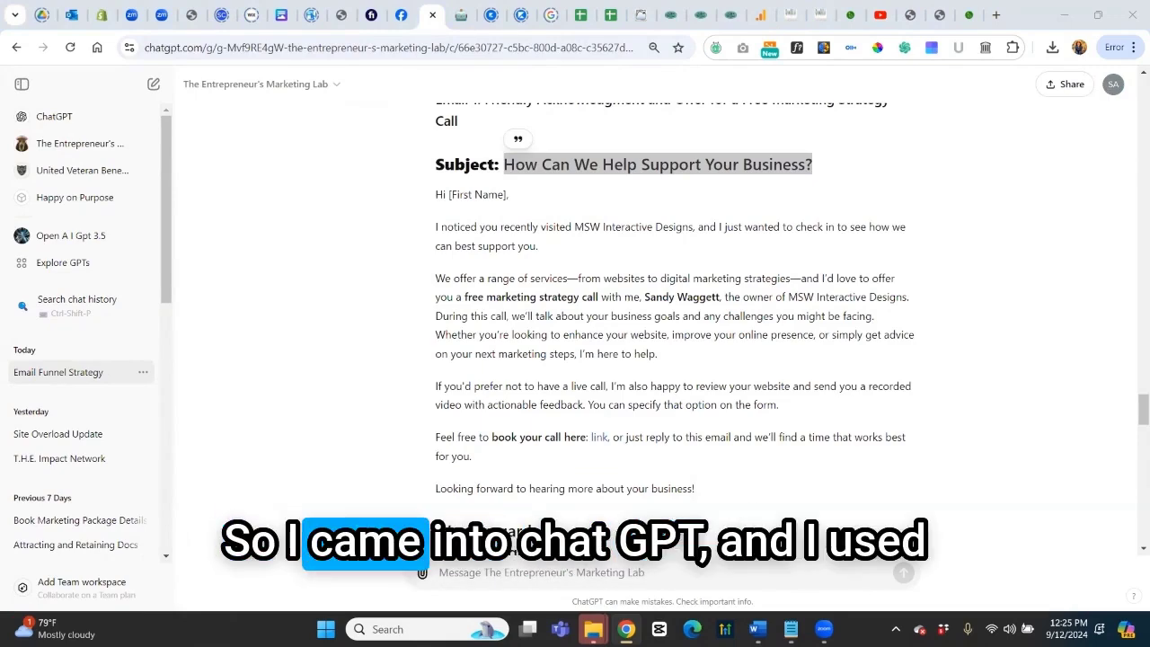
scroll(674, 324, "up", 4)
scroll(674, 324, "up", 10)
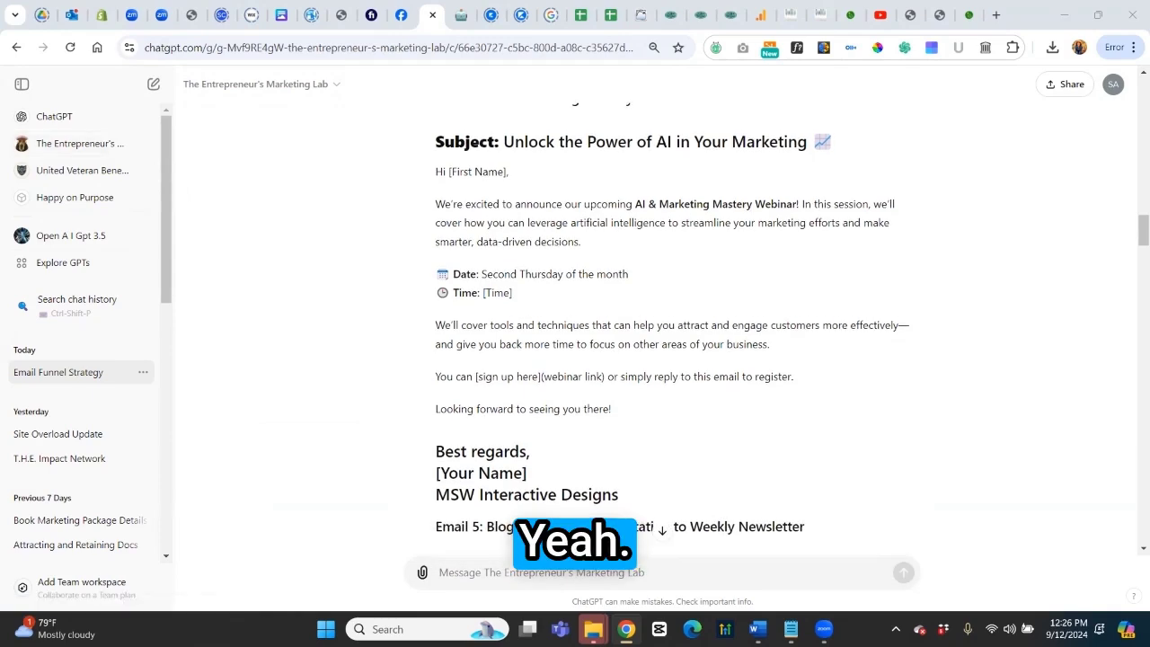
scroll(674, 342, "up", 20)
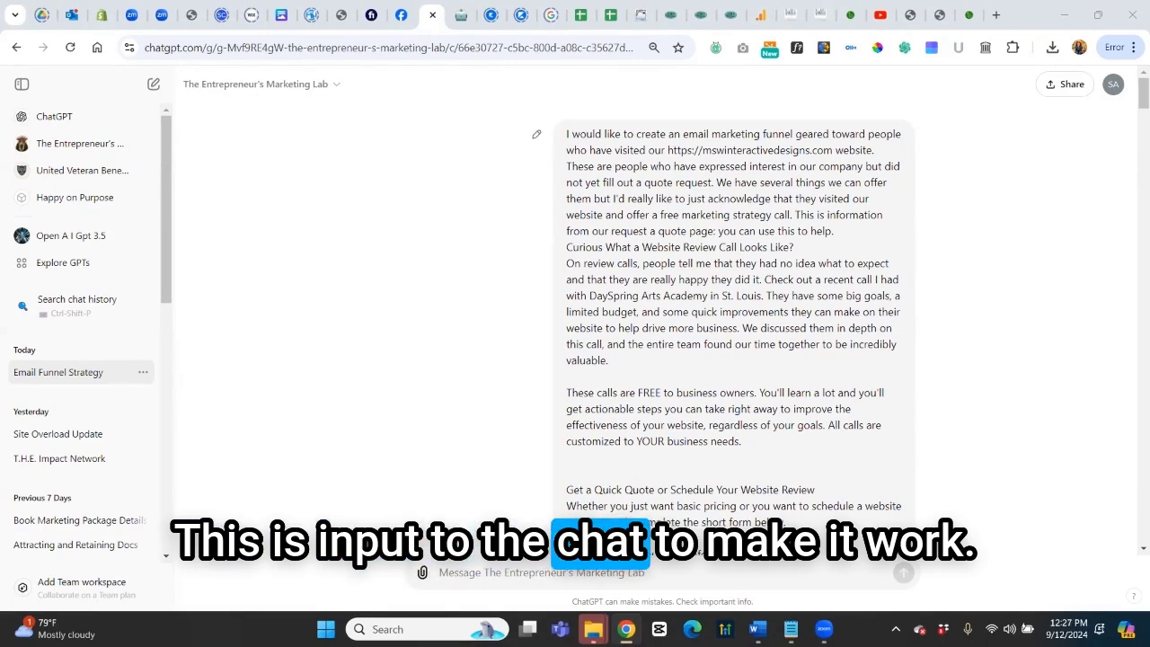
scroll(733, 315, "down", 1)
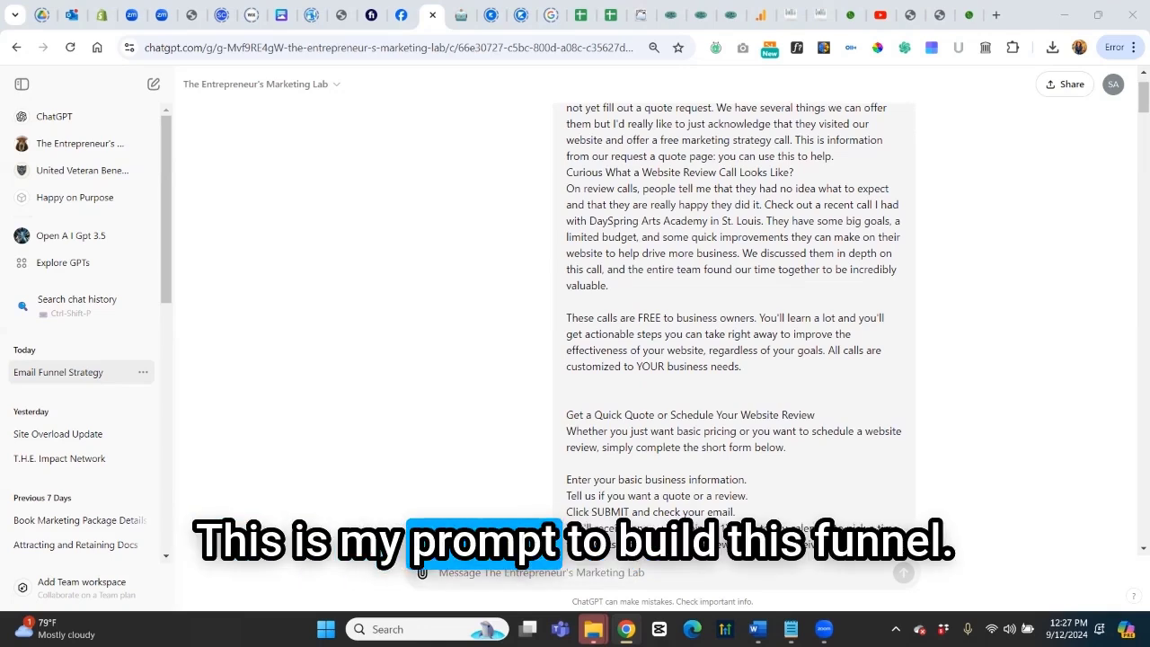
scroll(734, 342, "up", 1)
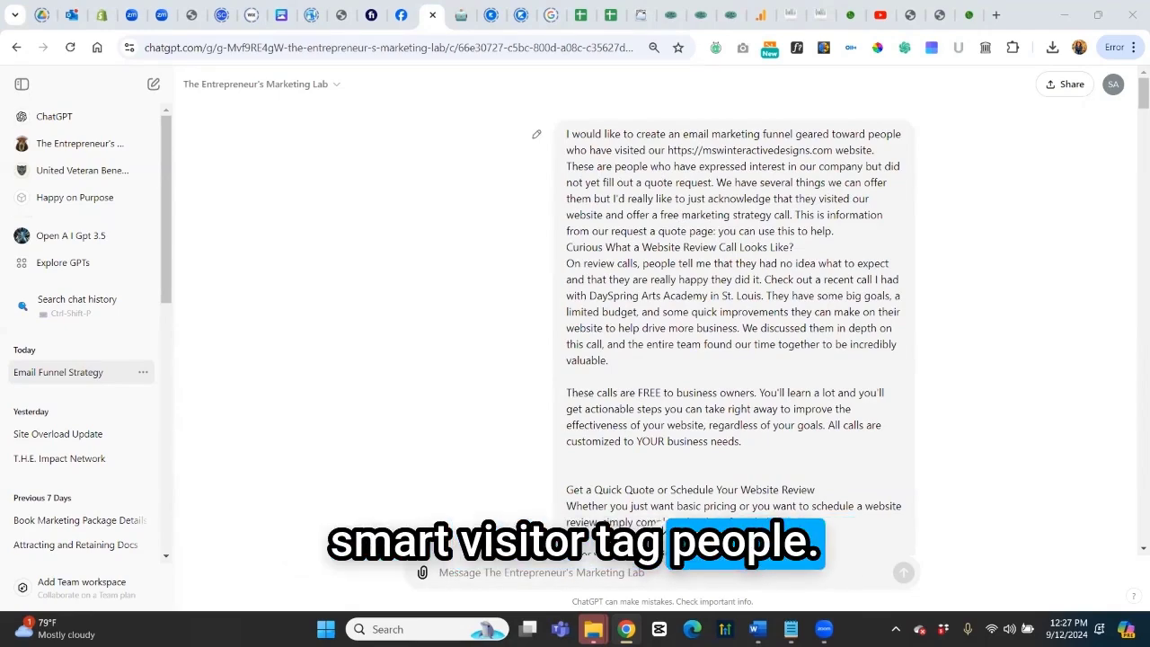
left_click_drag(795, 215, 834, 231)
left_click_drag(566, 248, 568, 458)
scroll(733, 342, "down", 2)
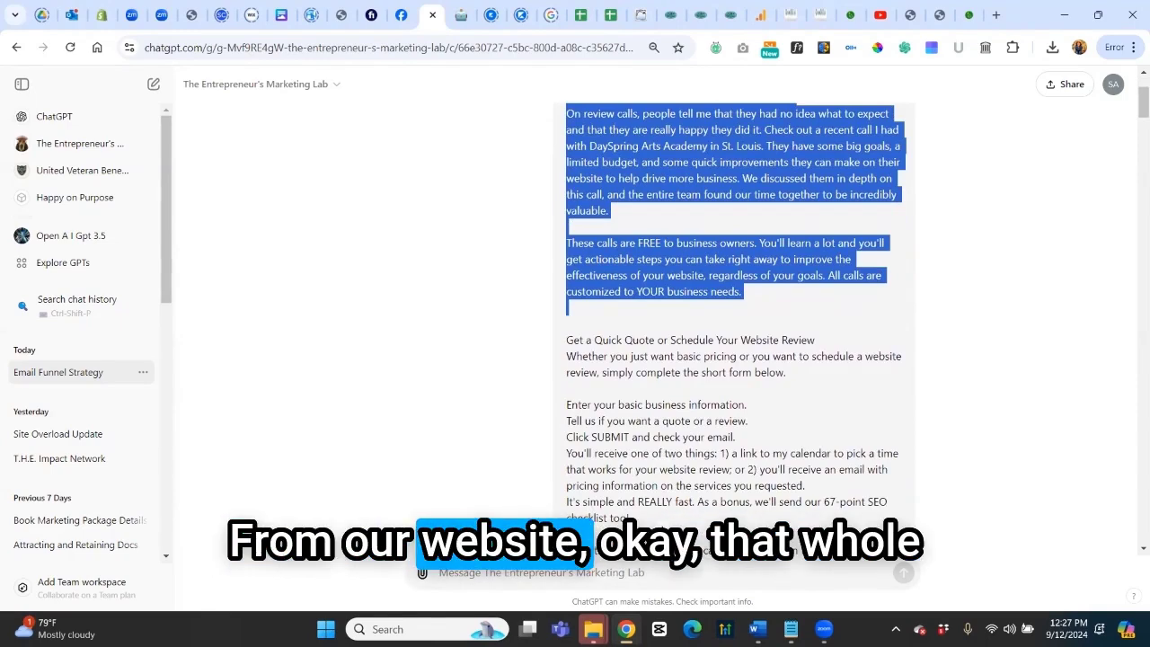
scroll(734, 341, "down", 1)
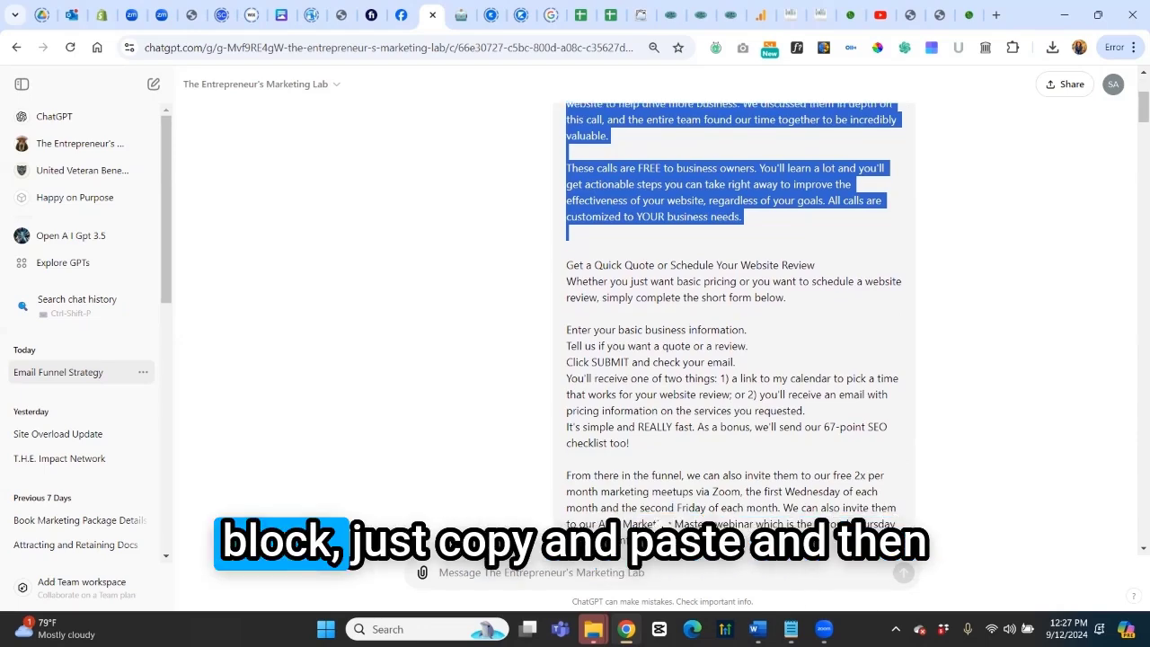
left_click(629, 443, "shift")
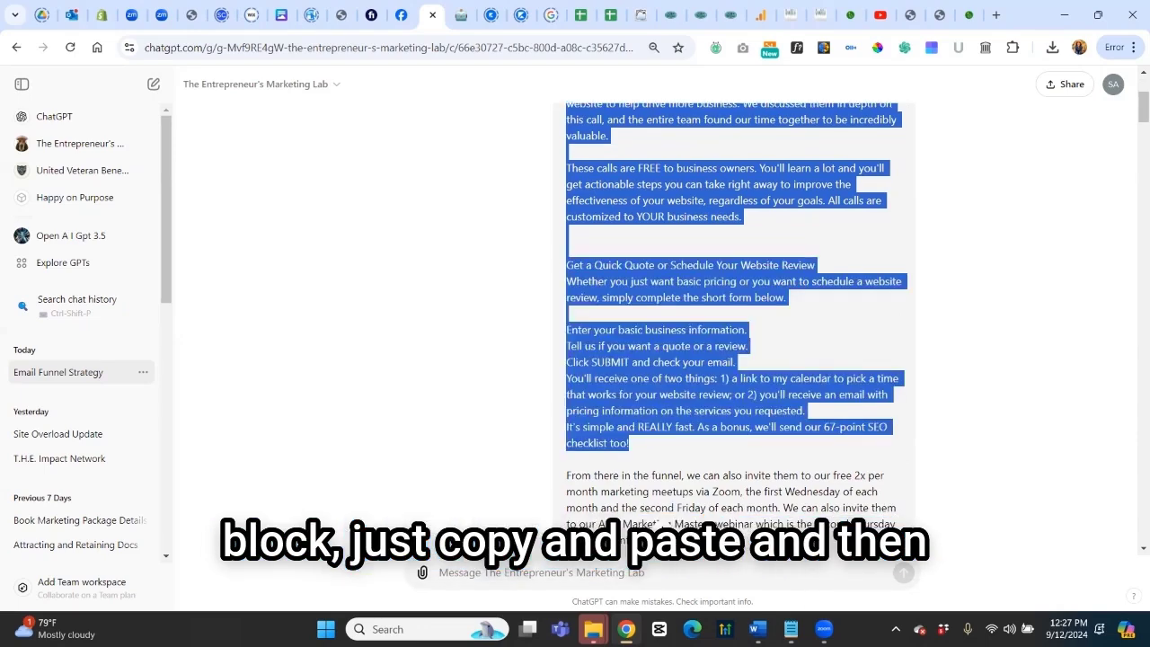
scroll(733, 342, "down", 2)
left_click(733, 342)
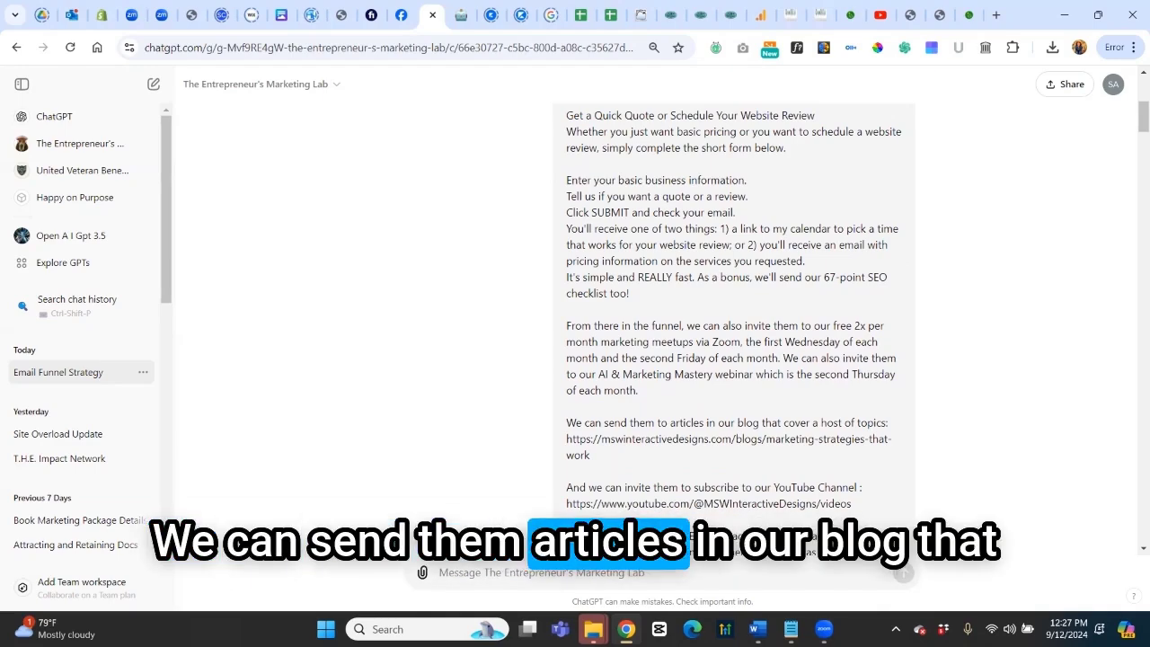
scroll(732, 297, "down", 3)
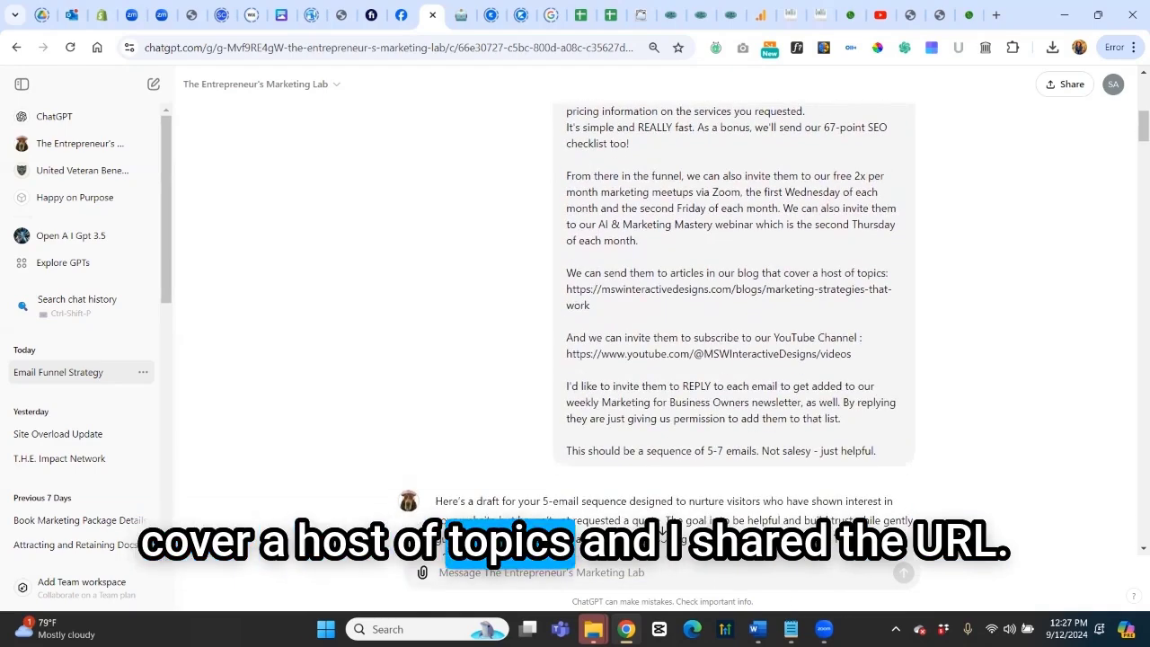
left_click_drag(566, 289, 590, 305)
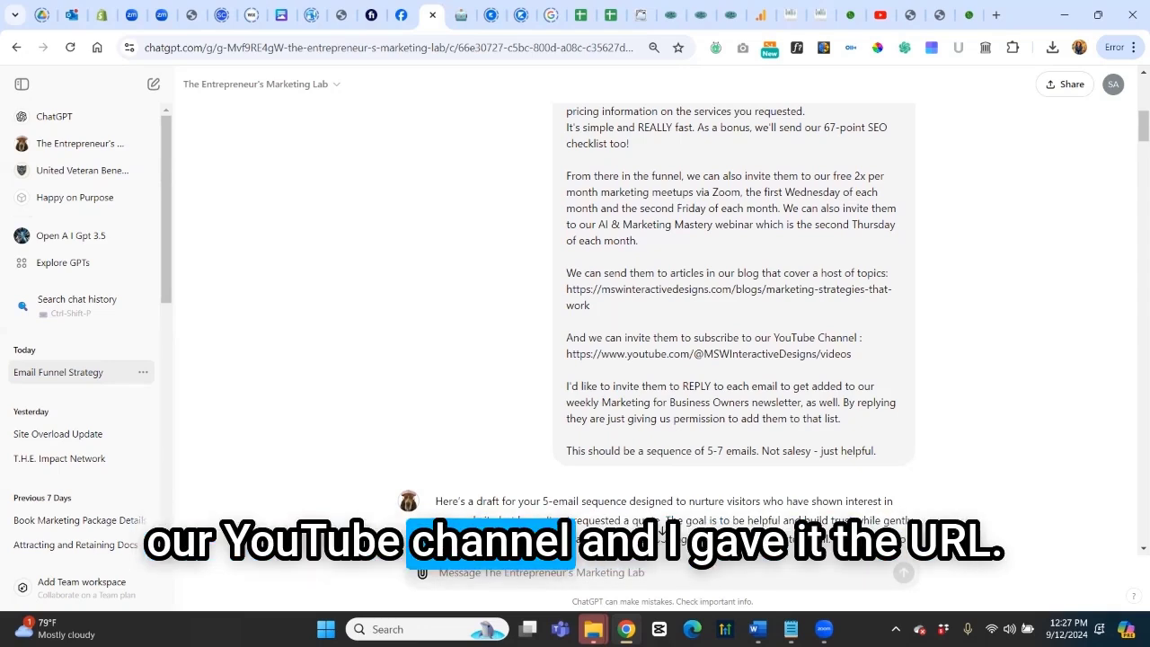
scroll(656, 315, "down", 1)
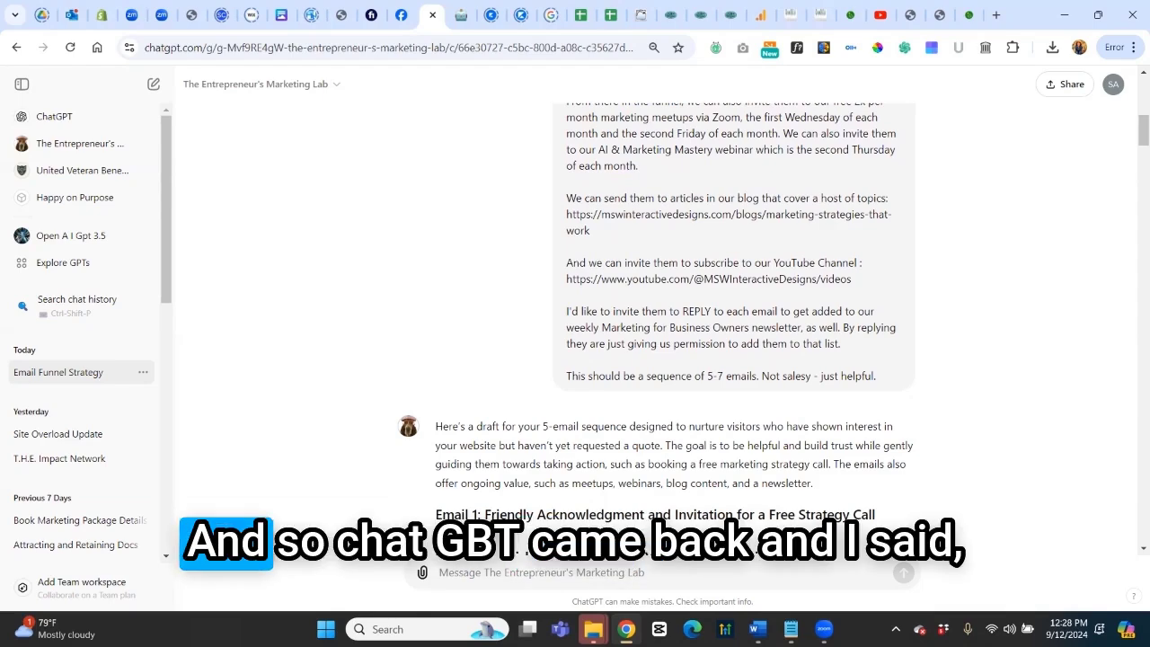
scroll(656, 342, "down", 3)
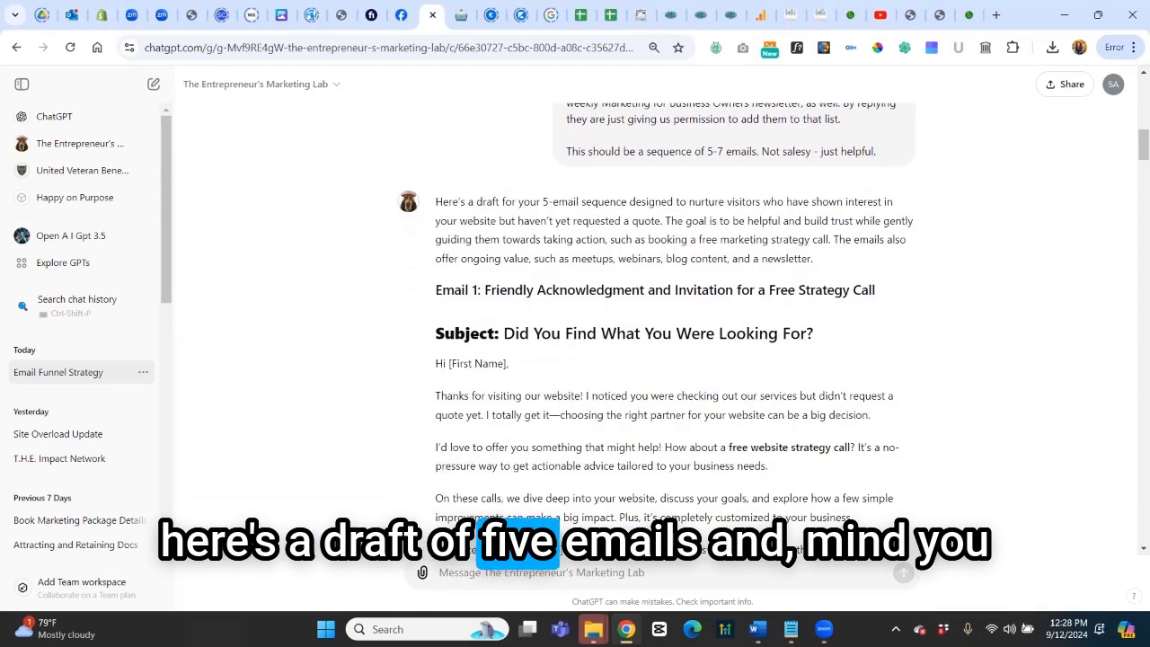
scroll(656, 341, "down", 1)
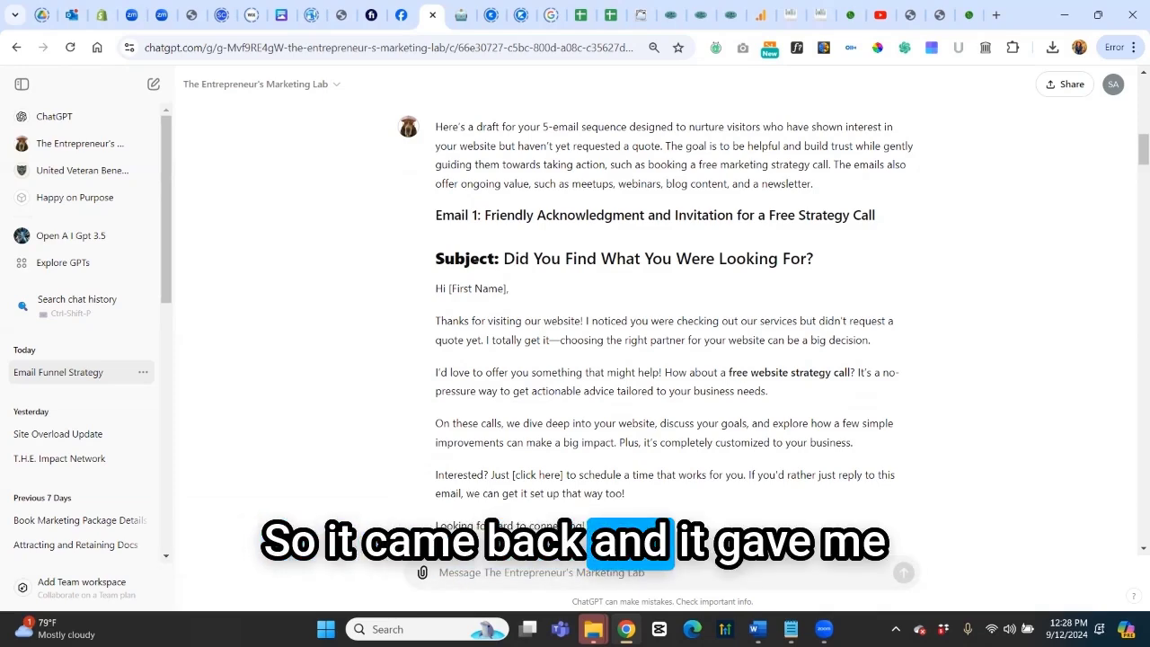
scroll(665, 315, "down", 1)
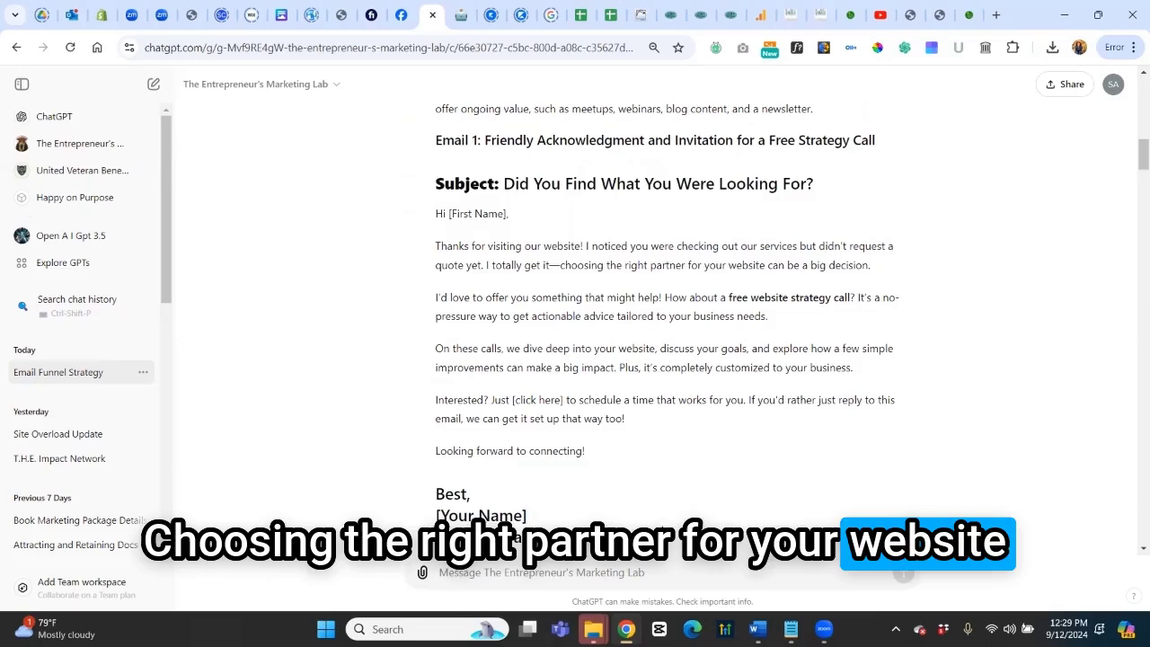
scroll(665, 314, "down", 5)
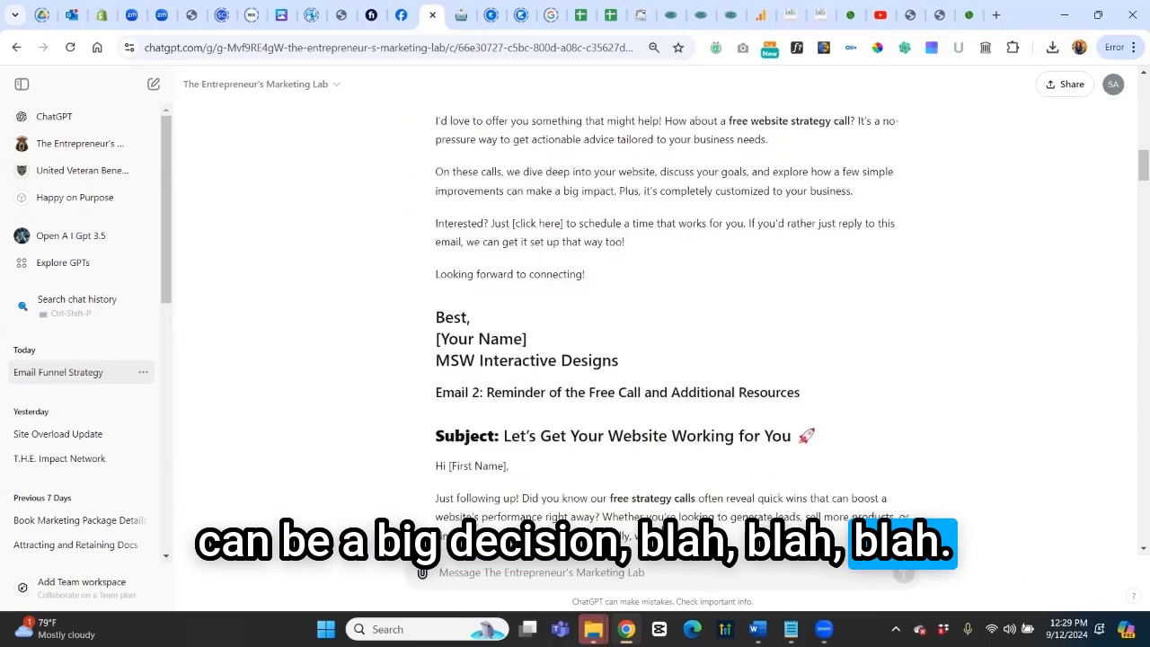
scroll(665, 314, "down", 7)
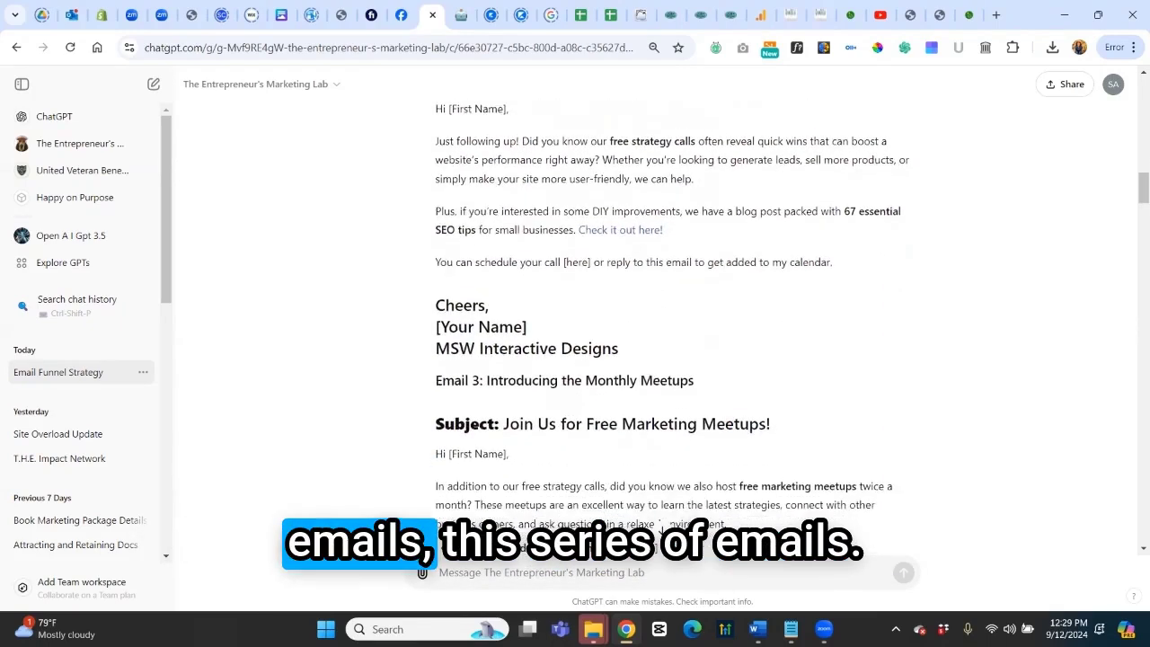
scroll(665, 315, "down", 4)
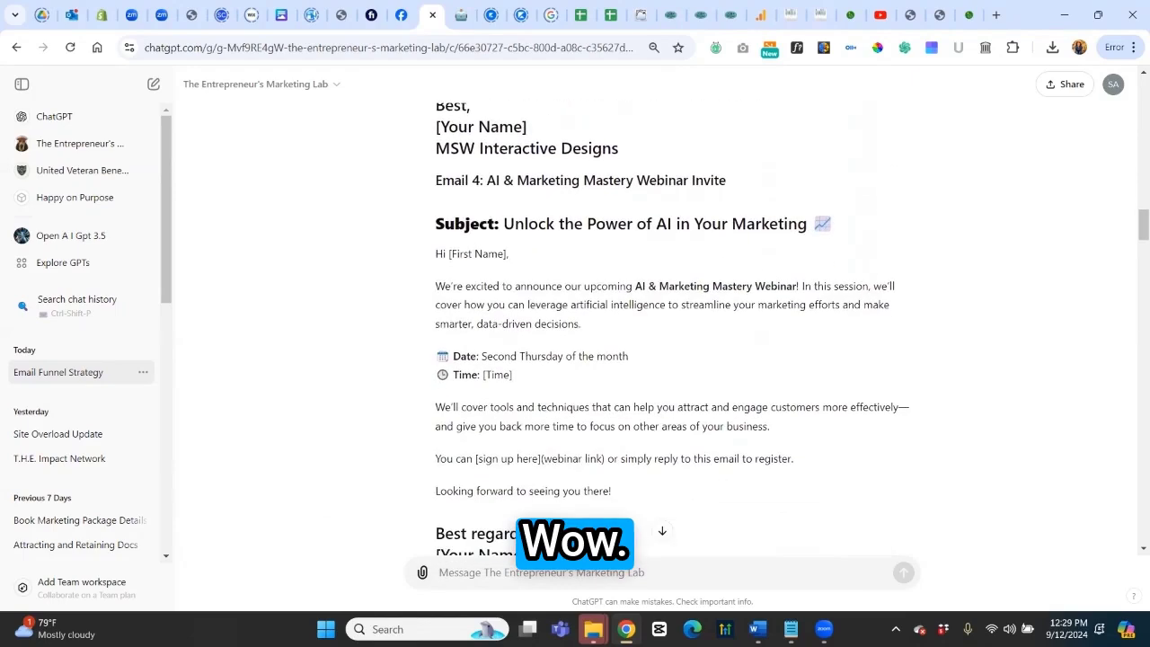
scroll(666, 315, "down", 5)
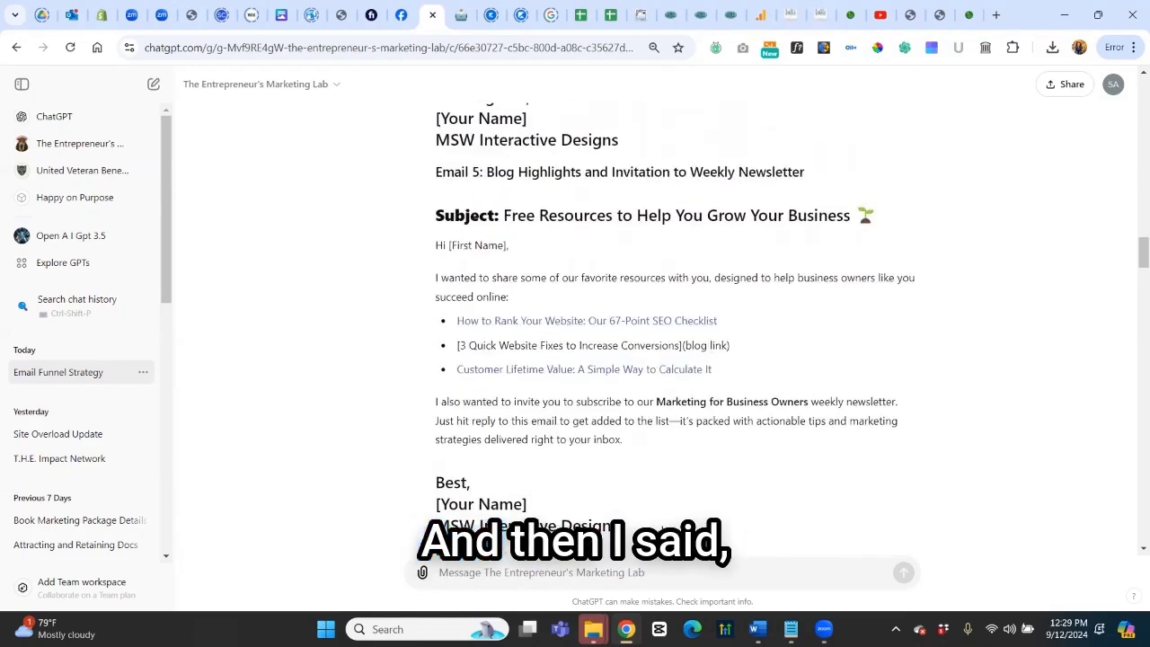
scroll(665, 315, "down", 2)
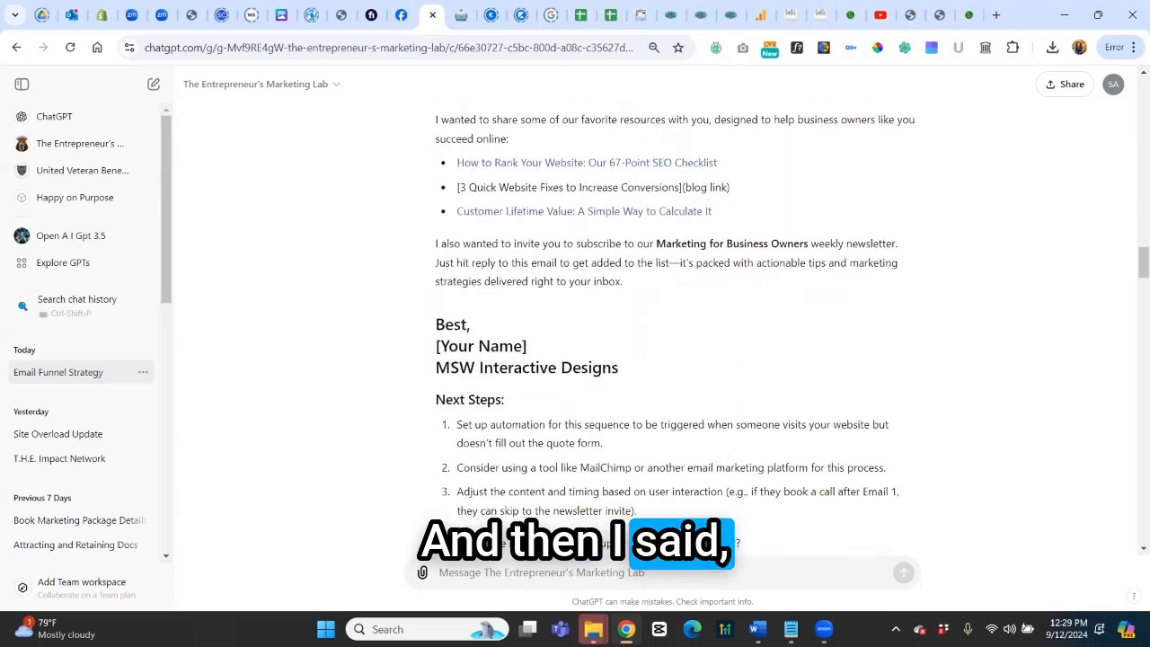
scroll(665, 314, "down", 5)
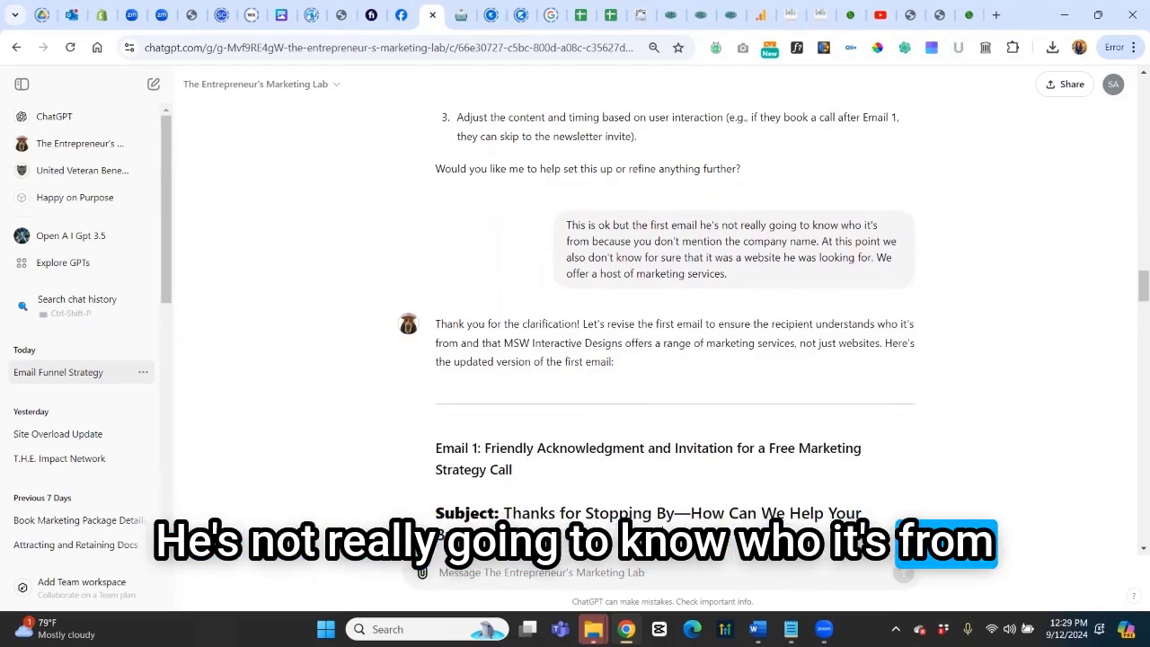
scroll(674, 342, "up", 15)
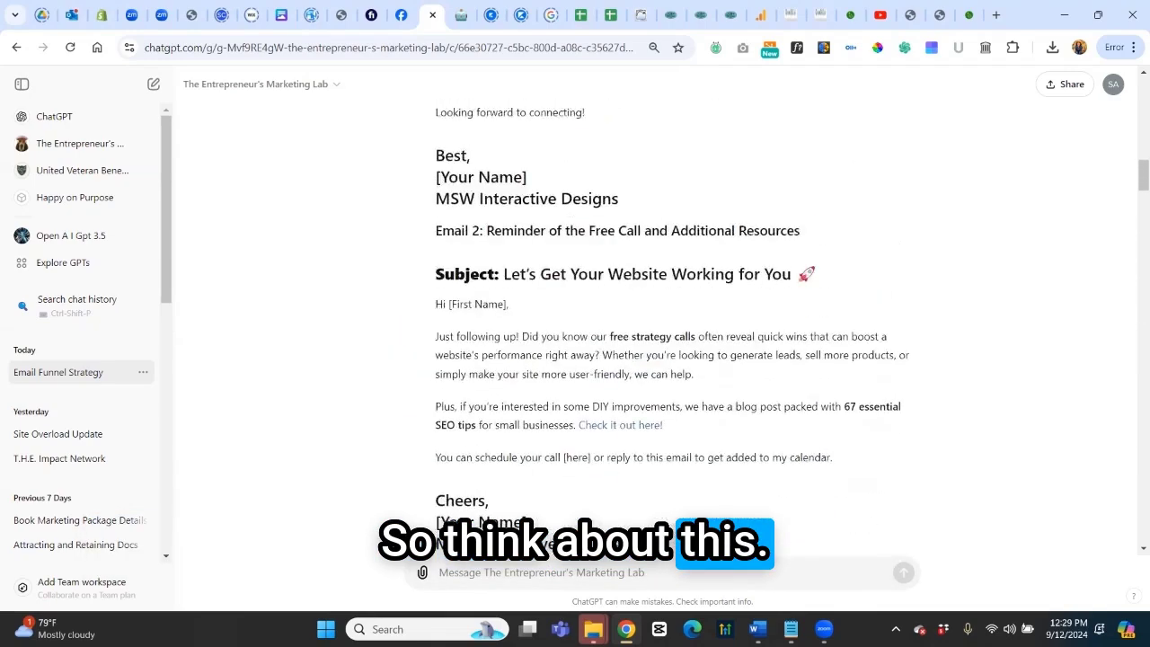
scroll(674, 342, "up", 10)
scroll(675, 341, "up", 1)
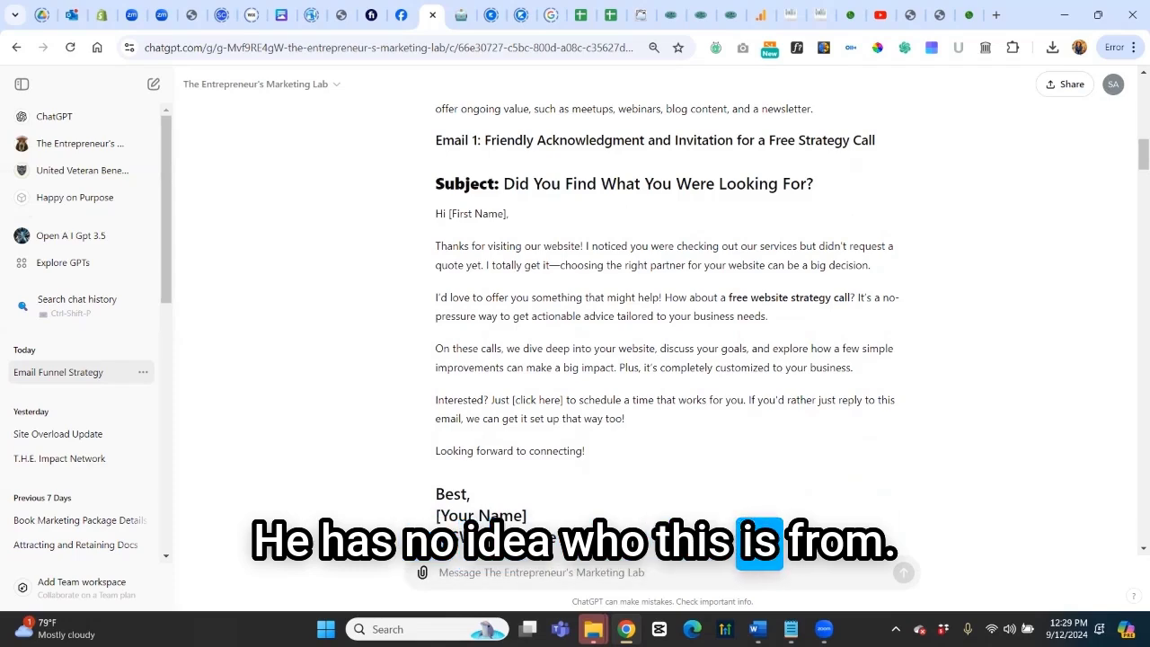
scroll(674, 342, "down", 20)
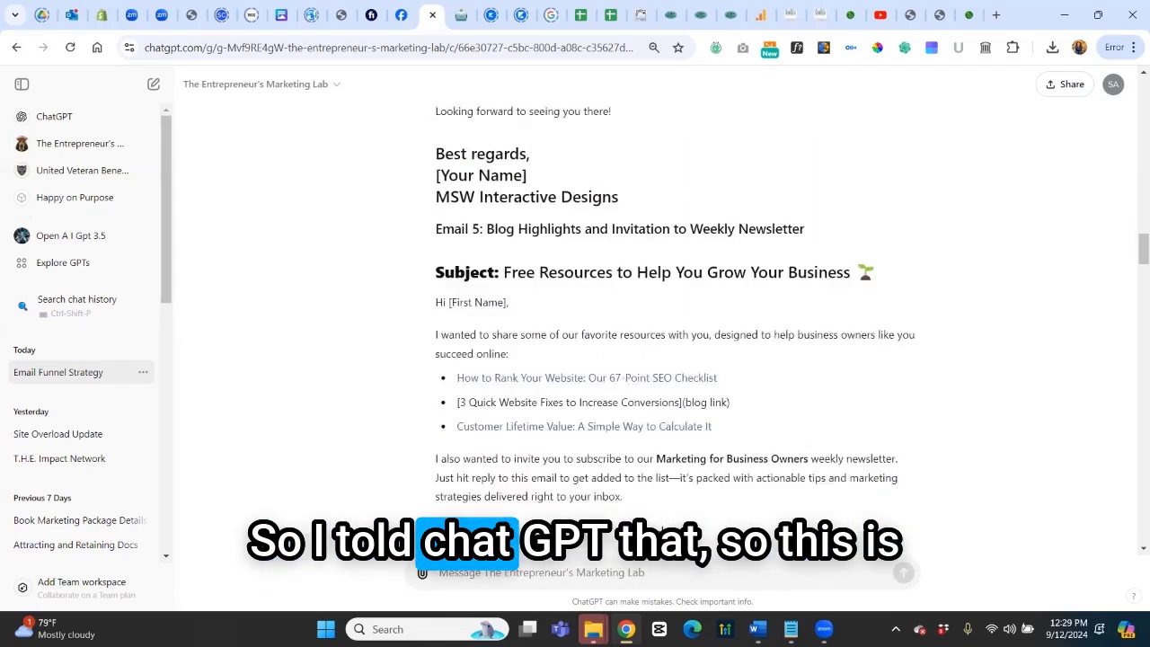
scroll(674, 341, "down", 5)
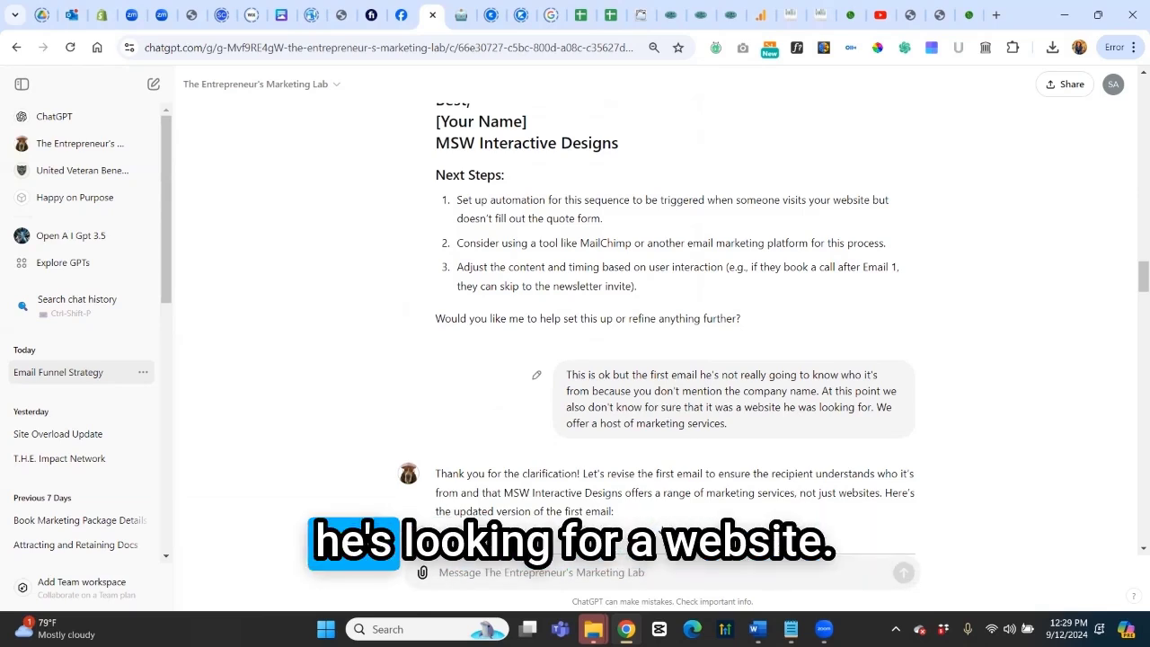
scroll(674, 315, "down", 1)
scroll(674, 315, "down", 1)
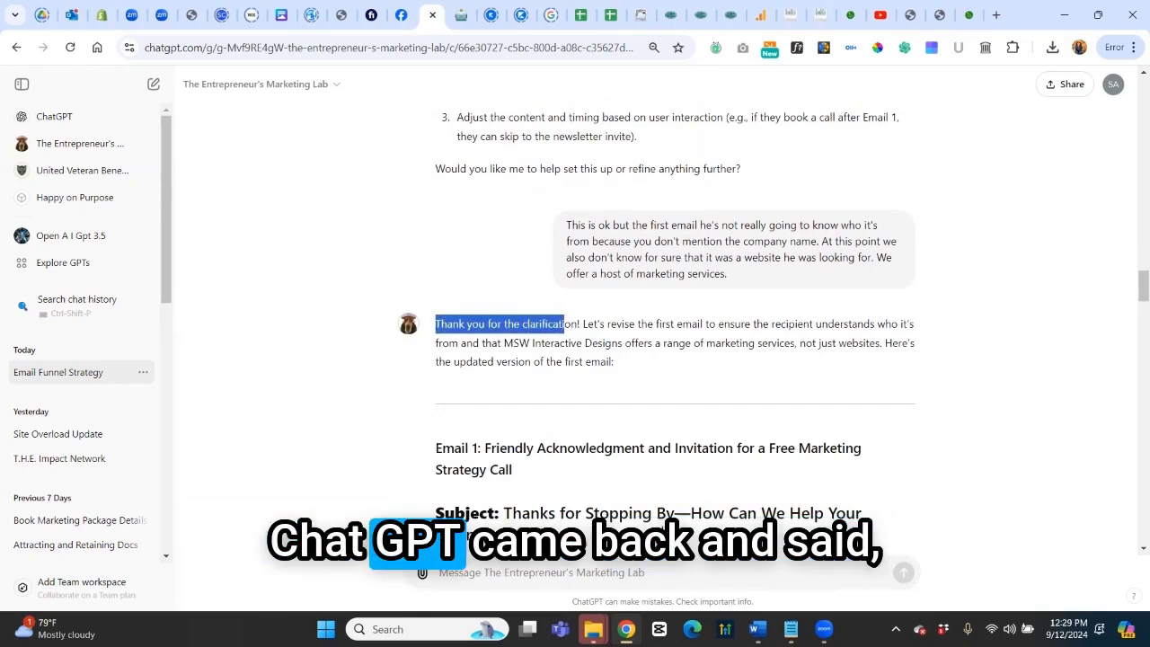
left_click_drag(564, 324, 581, 324)
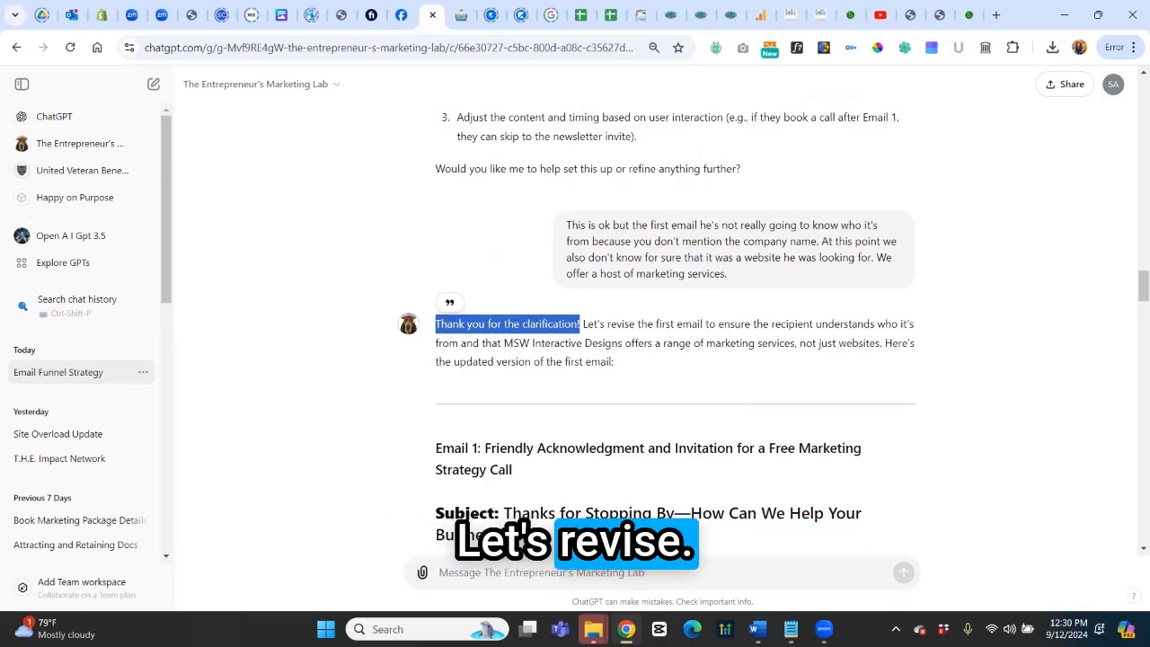
scroll(674, 341, "down", 3)
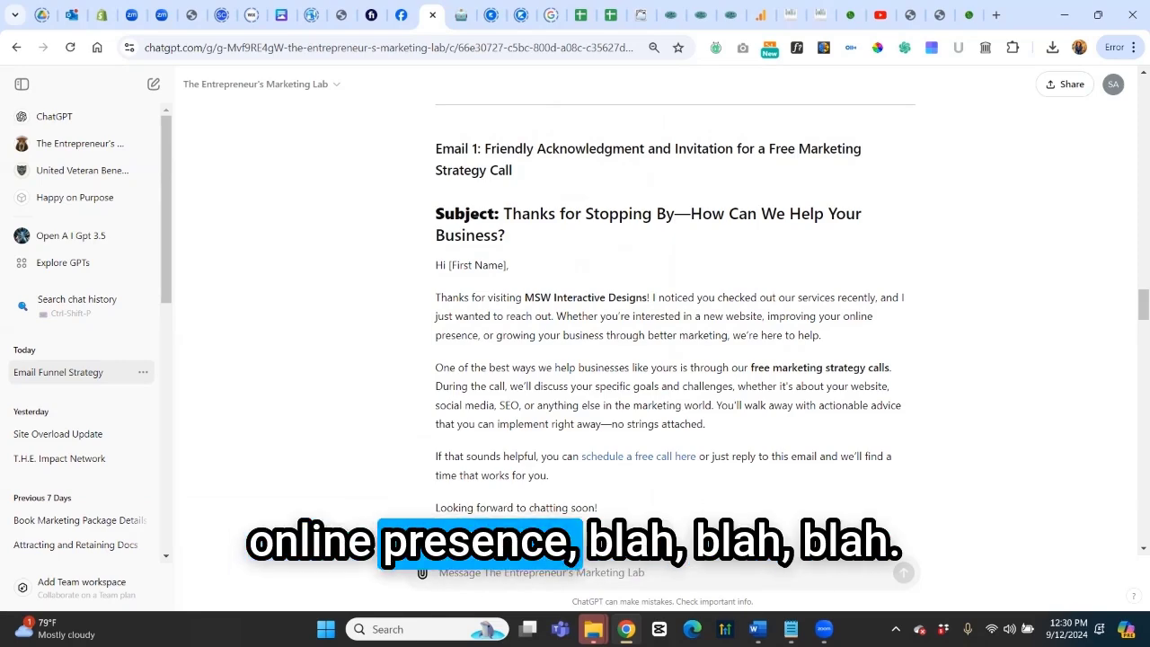
scroll(675, 339, "down", 3)
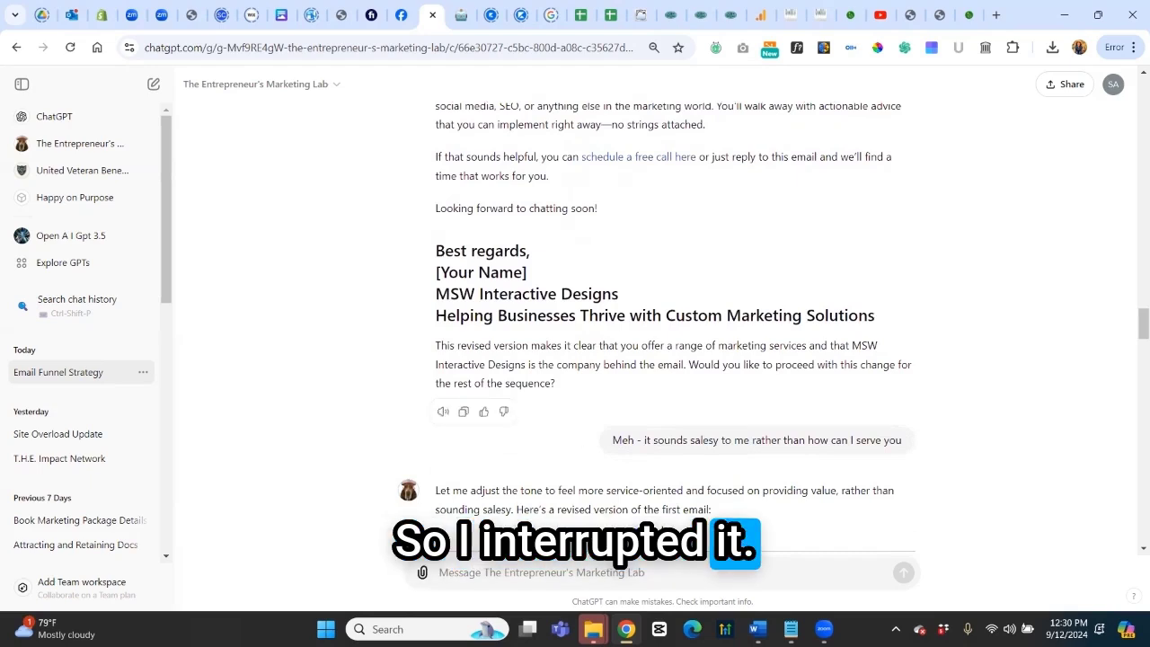
scroll(675, 338, "down", 1)
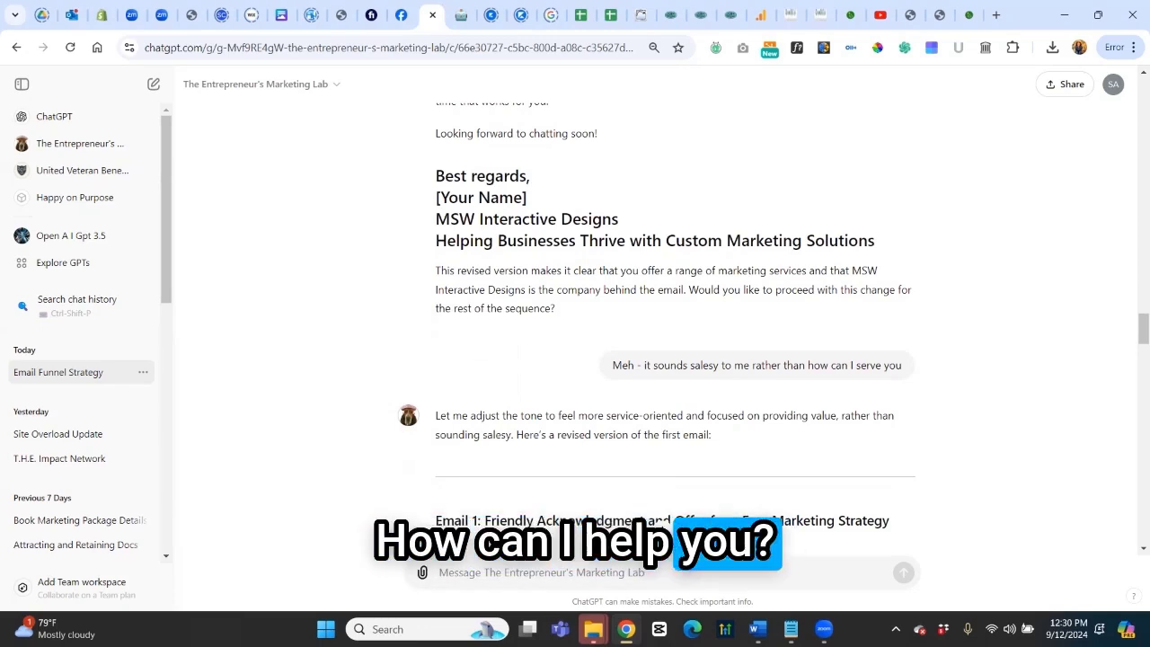
scroll(674, 328, "down", 1)
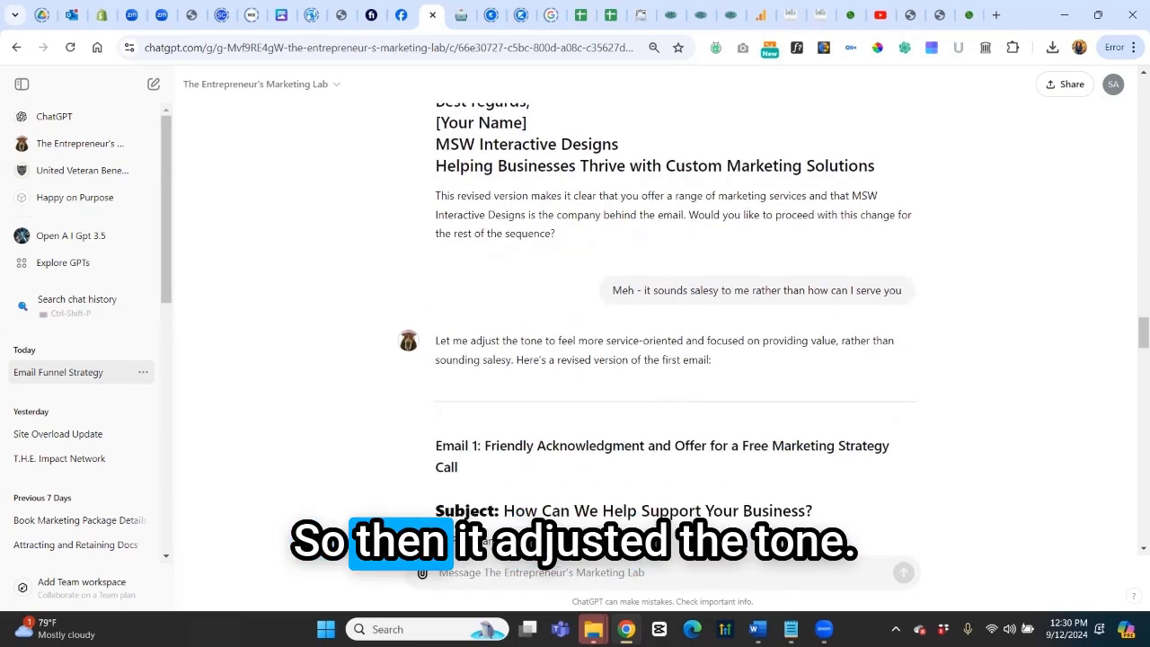
scroll(674, 328, "down", 3)
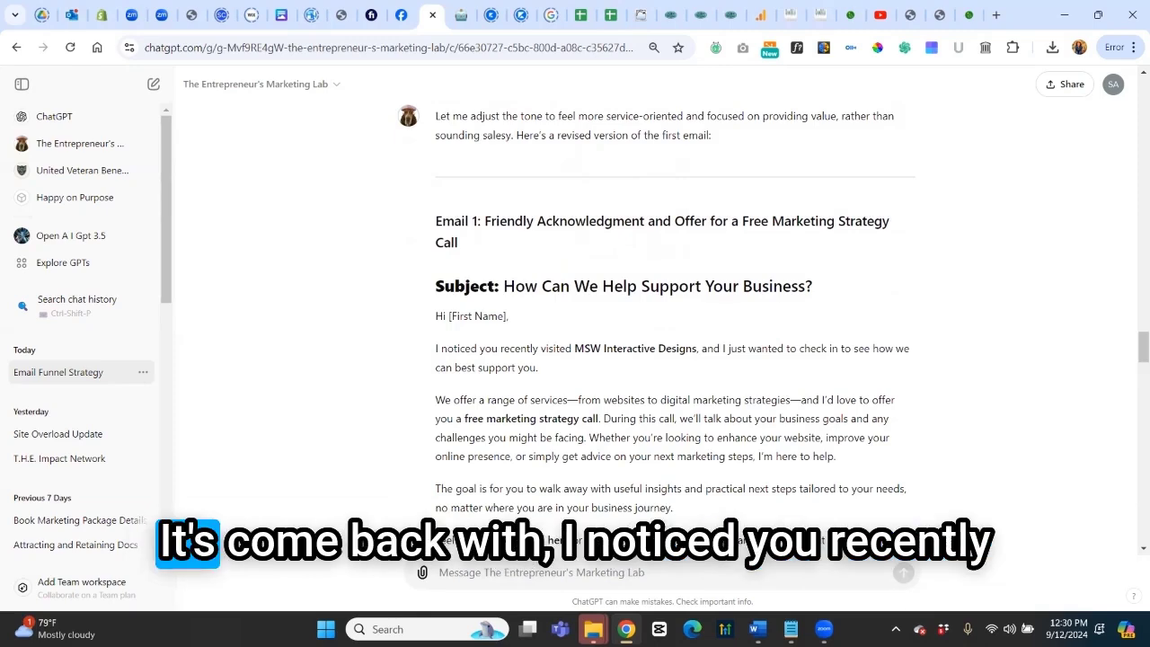
scroll(675, 328, "down", 1)
scroll(674, 328, "down", 1)
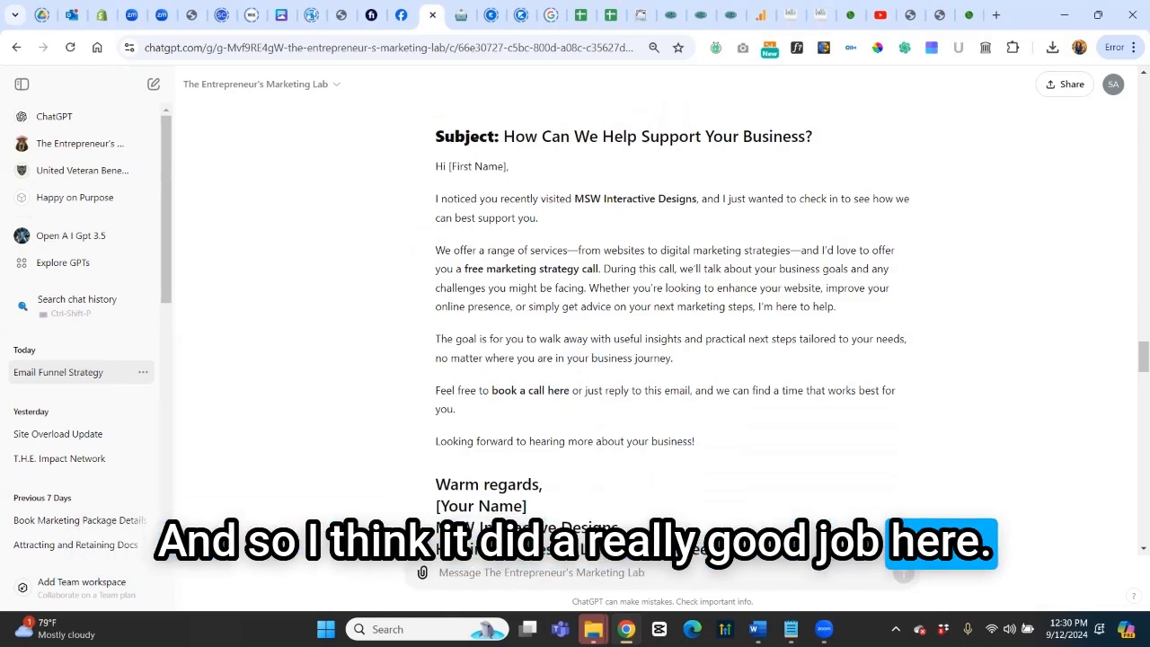
scroll(672, 342, "down", 3)
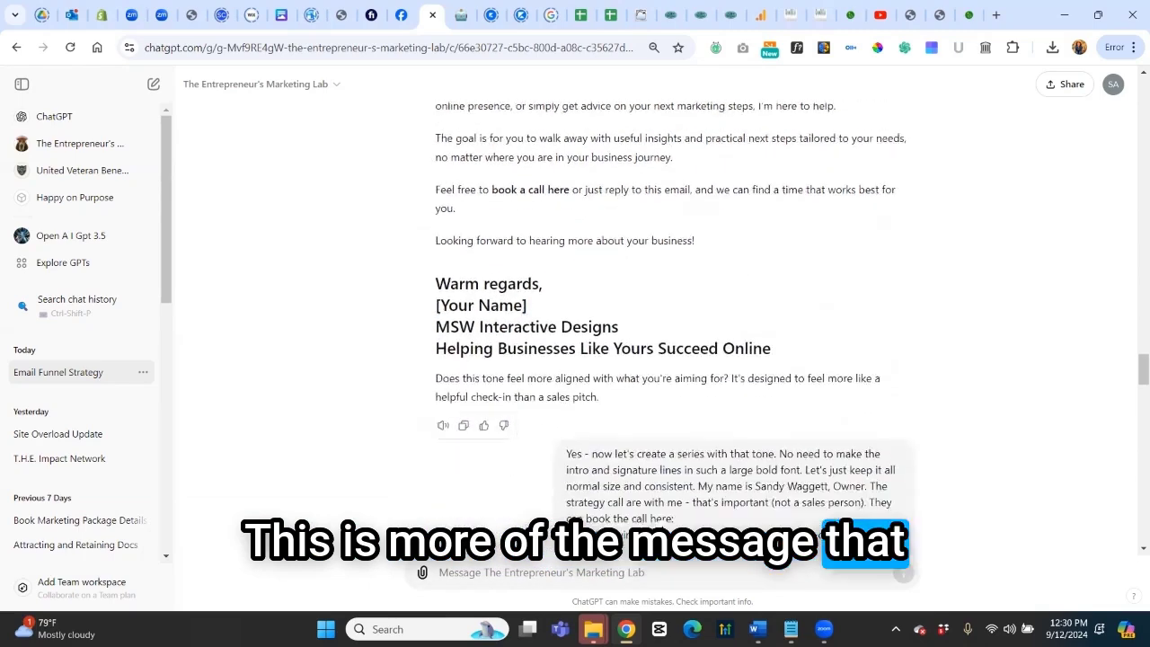
Step: Review the revised three-email series, highlighting the request for normal-size intro lines
scroll(665, 341, "down", 3)
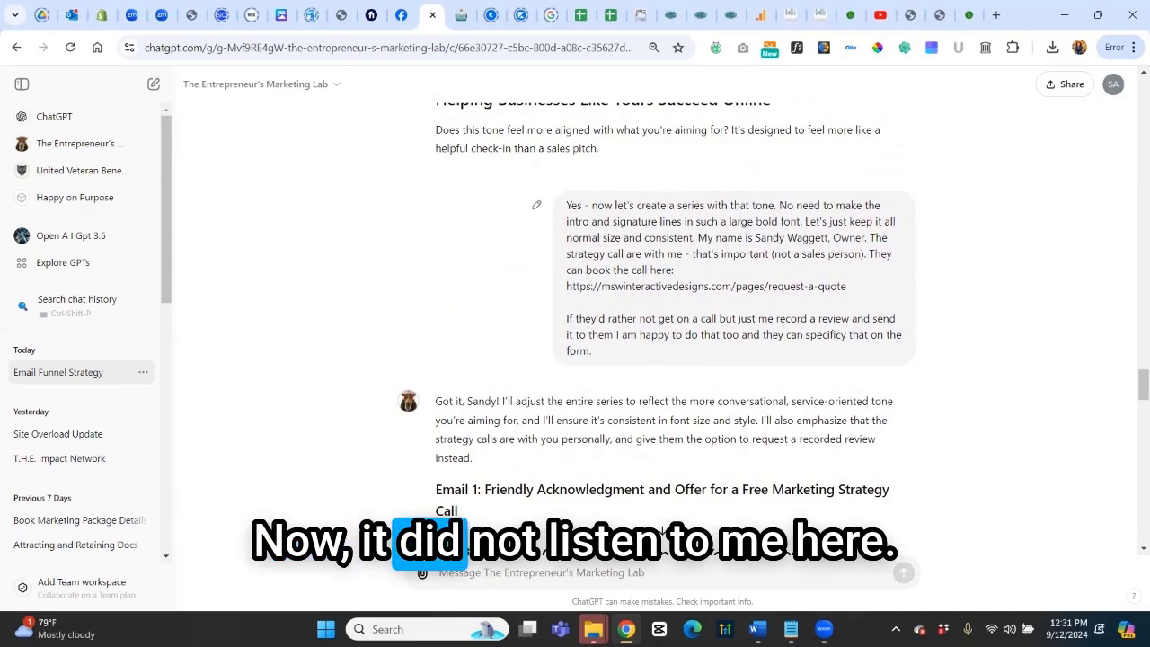
left_click_drag(778, 205, 802, 221)
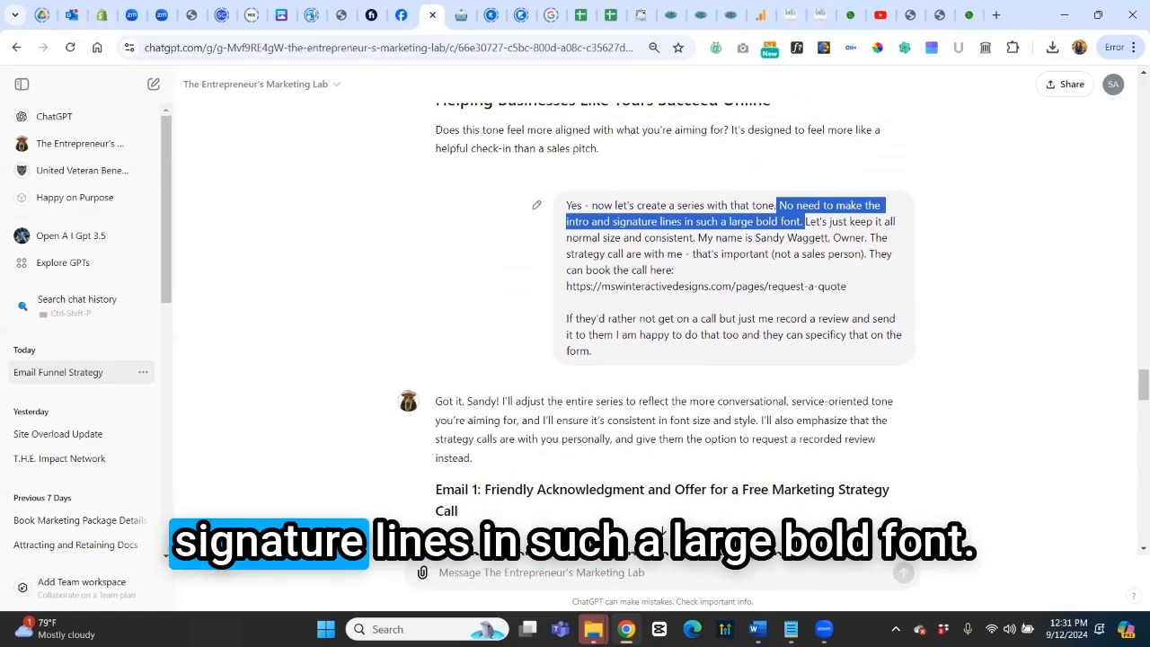
scroll(664, 531, "up", 3)
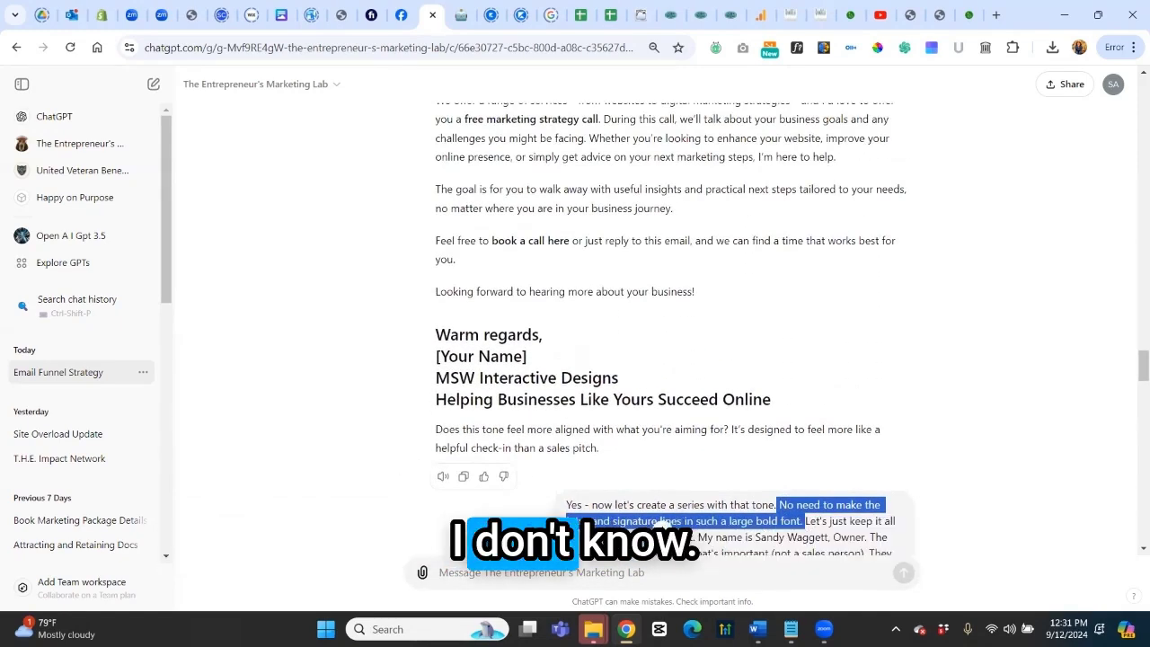
scroll(665, 524, "up", 3)
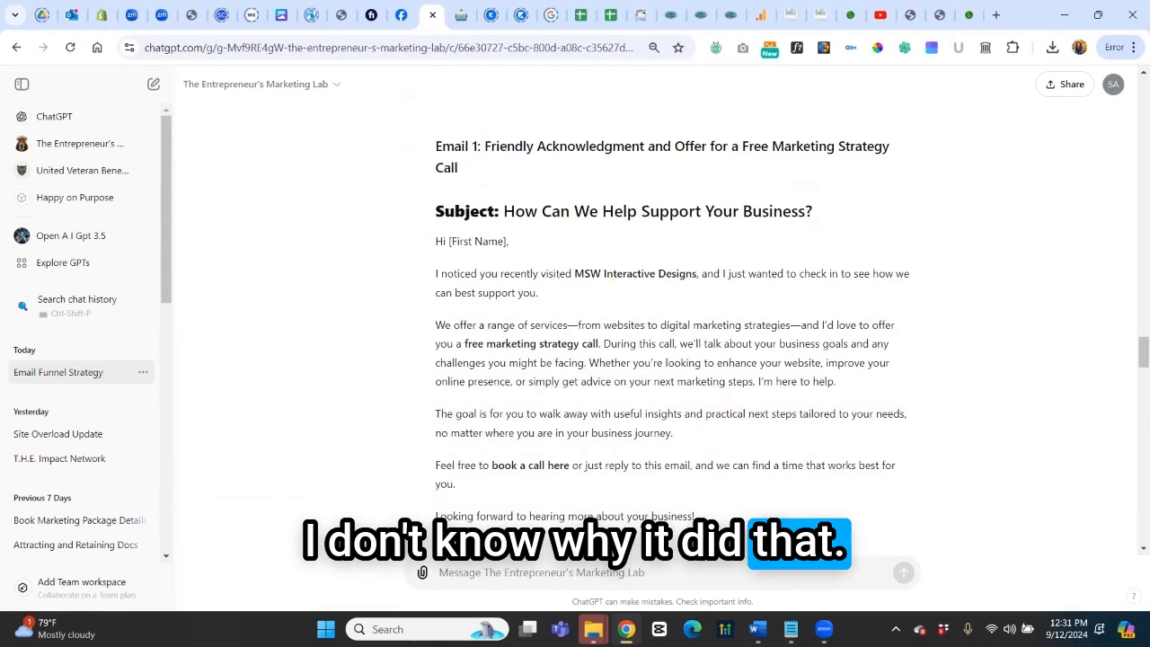
scroll(665, 315, "up", 4)
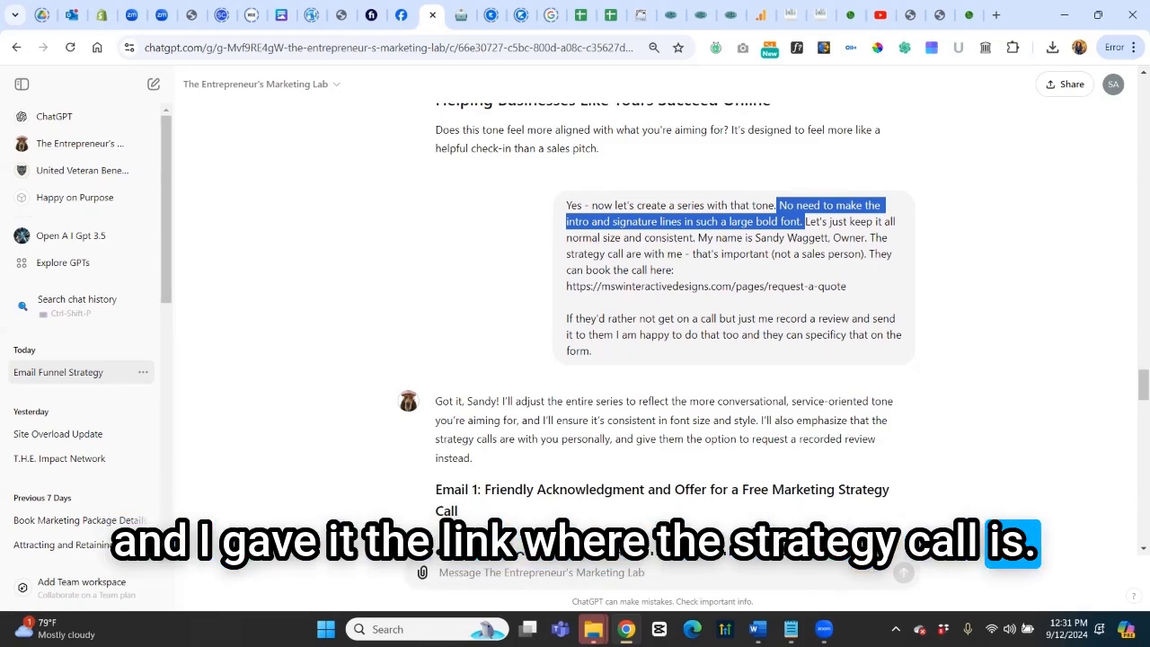
scroll(666, 342, "down", 1)
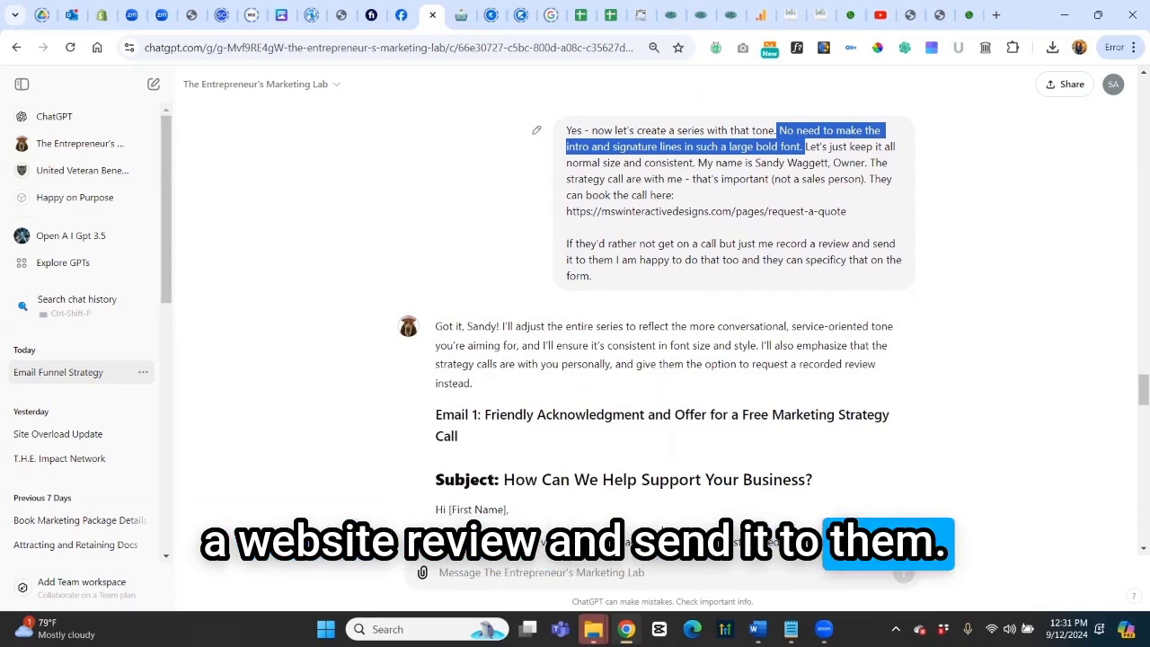
scroll(656, 342, "down", 1)
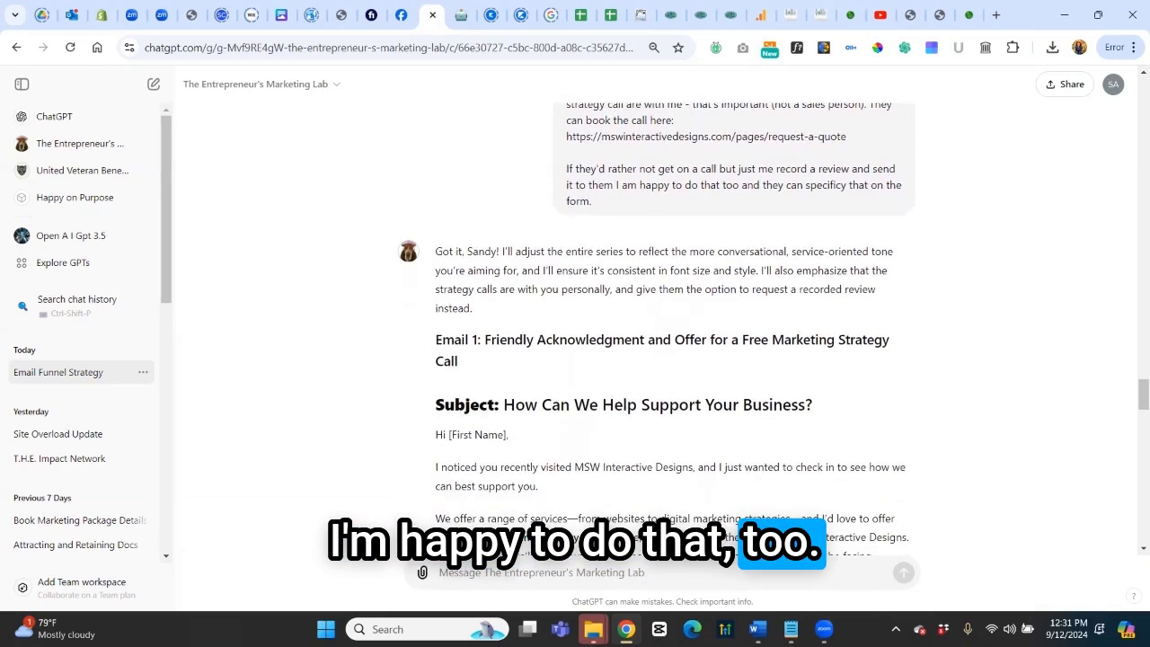
scroll(657, 342, "down", 2)
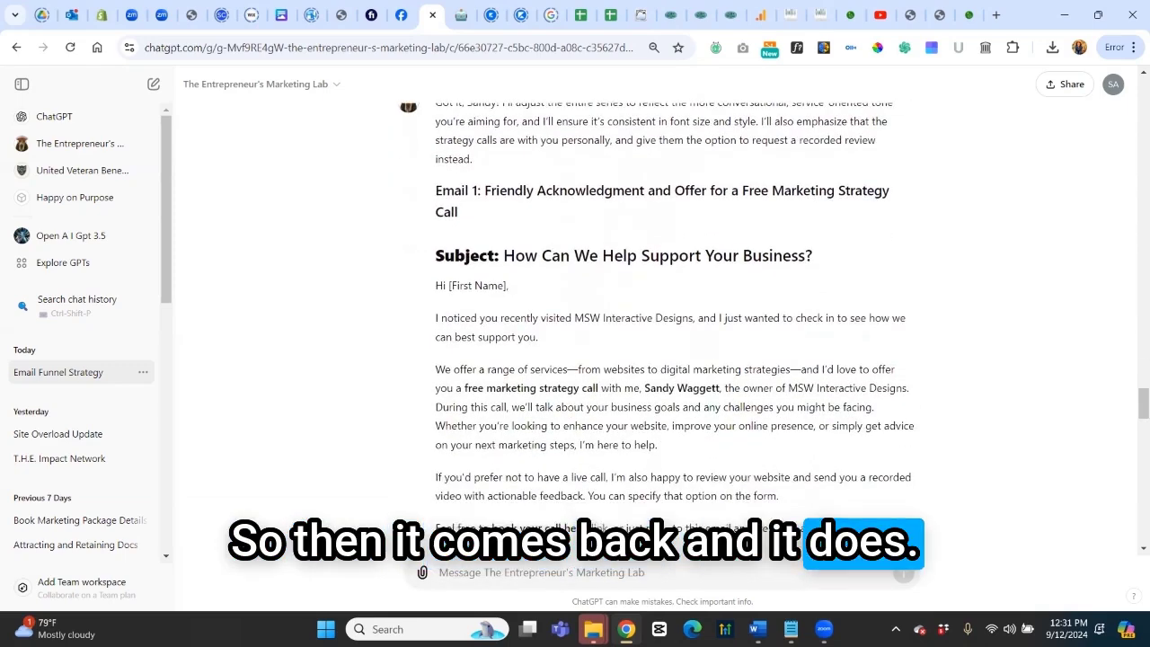
scroll(656, 342, "down", 1)
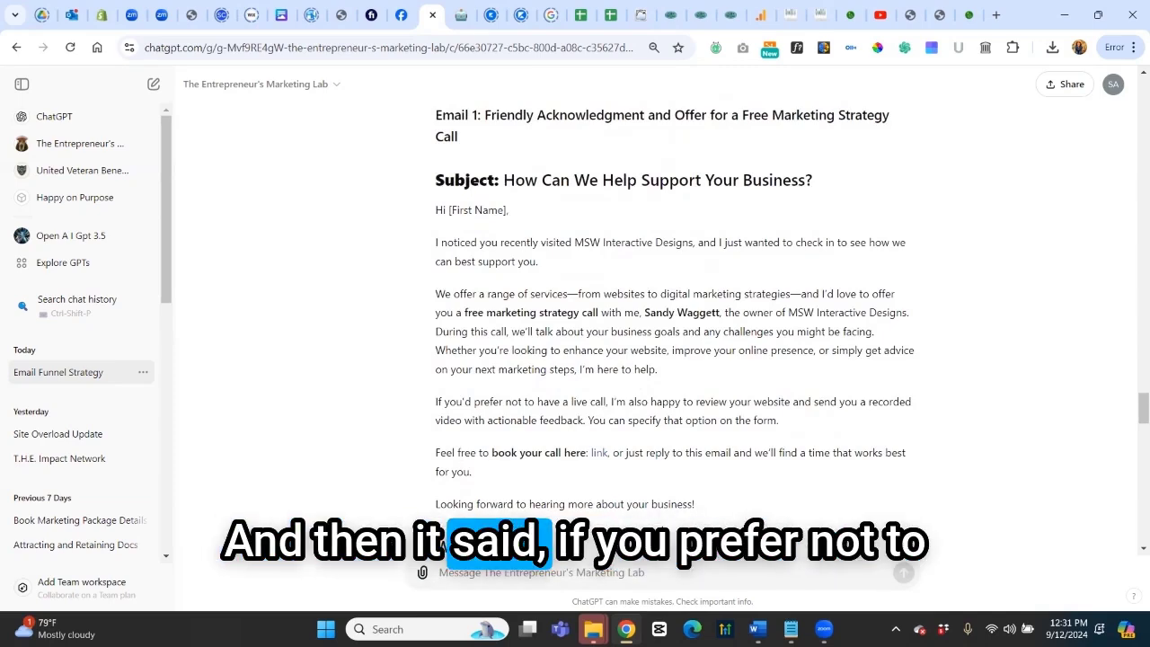
left_click_drag(436, 402, 778, 421)
Step: Select Email 2's subject line and greeting in ChatGPT
scroll(674, 377, "down", 1)
scroll(674, 323, "down", 1)
scroll(674, 341, "down", 6)
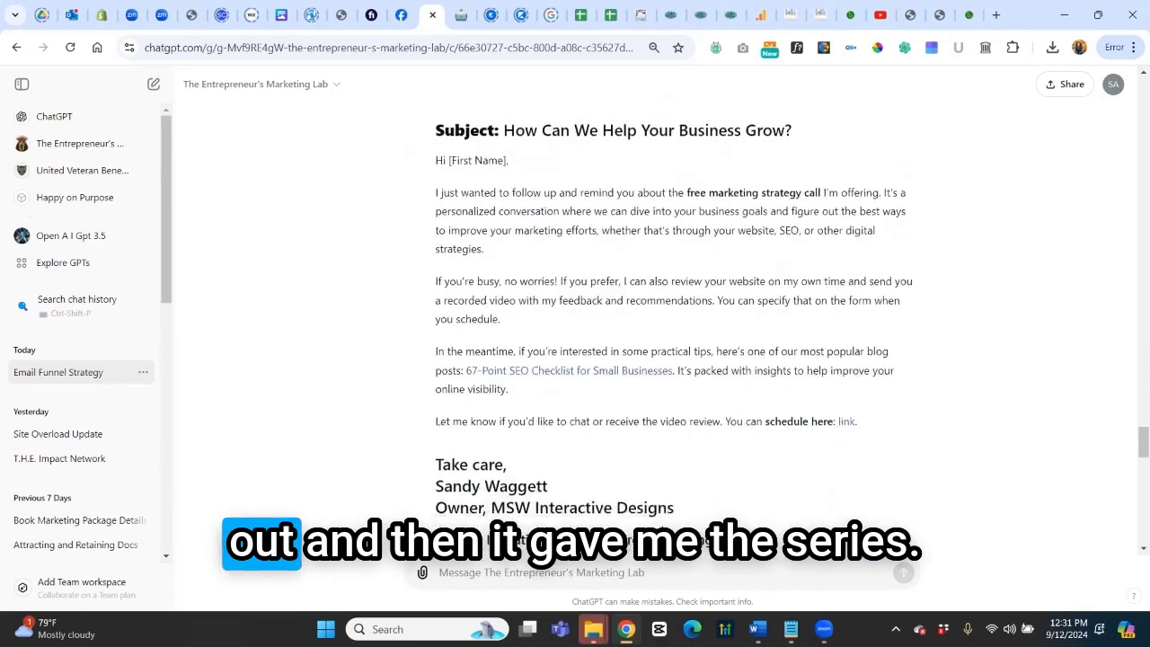
scroll(674, 341, "up", 3)
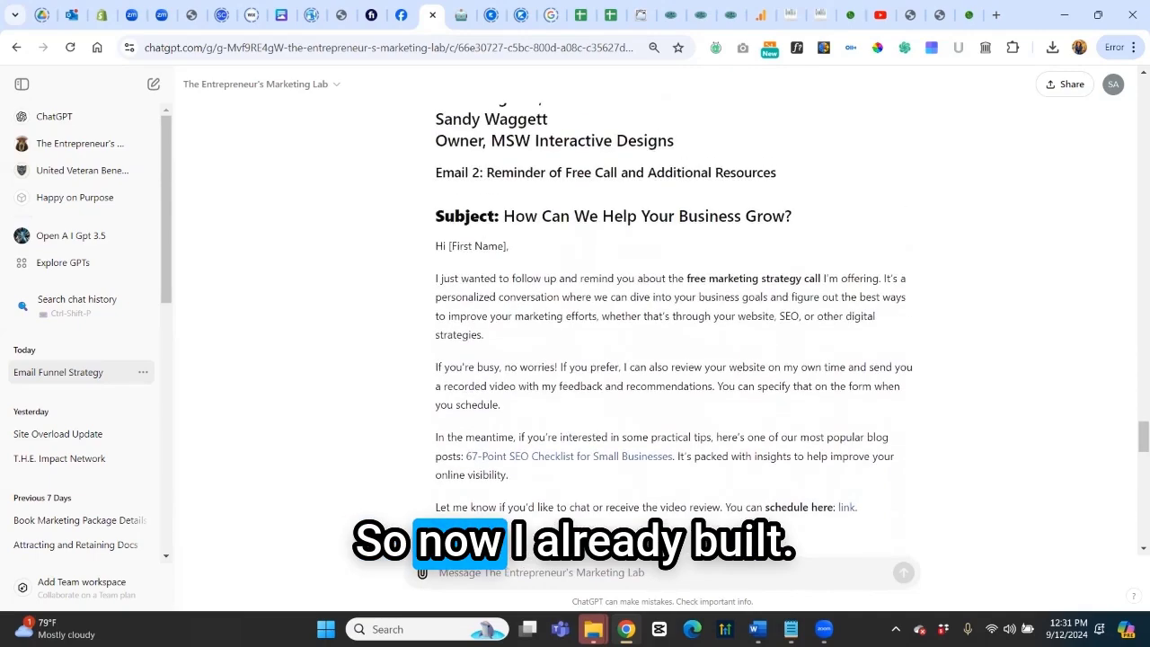
scroll(674, 342, "up", 6)
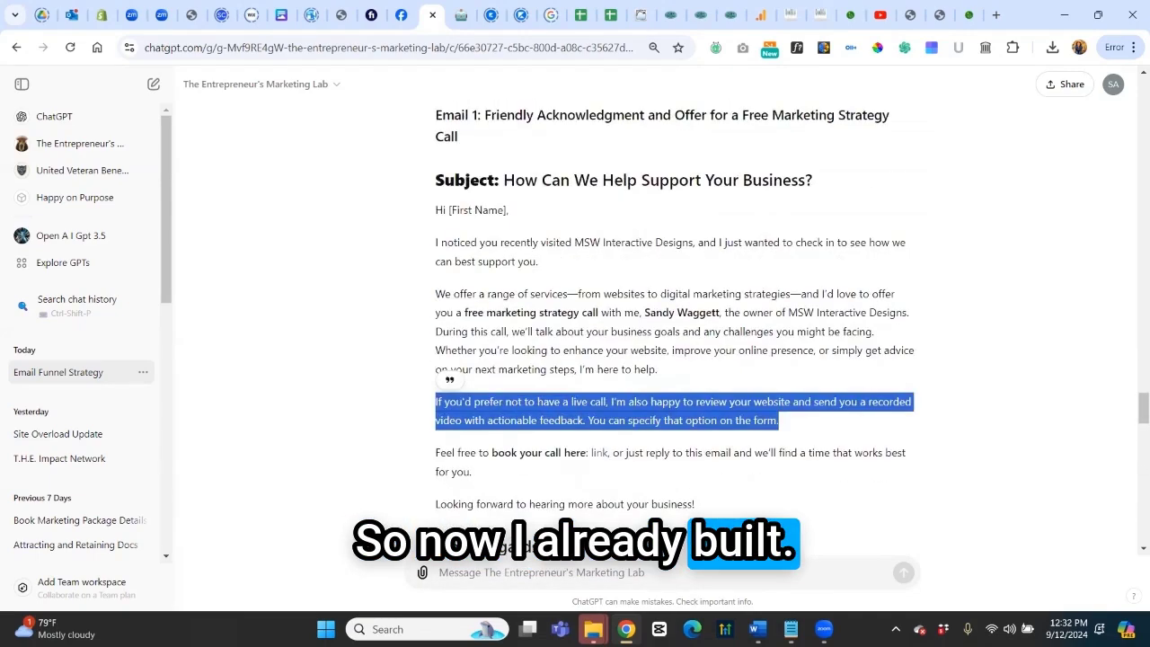
scroll(674, 341, "down", 5)
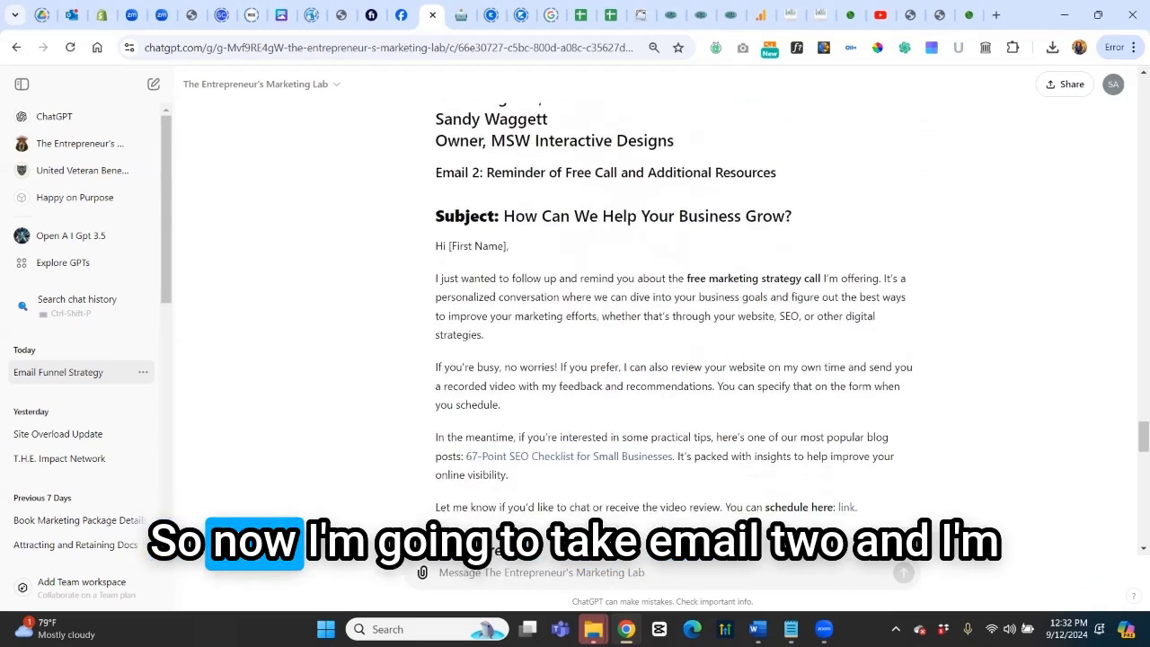
scroll(674, 342, "down", 1)
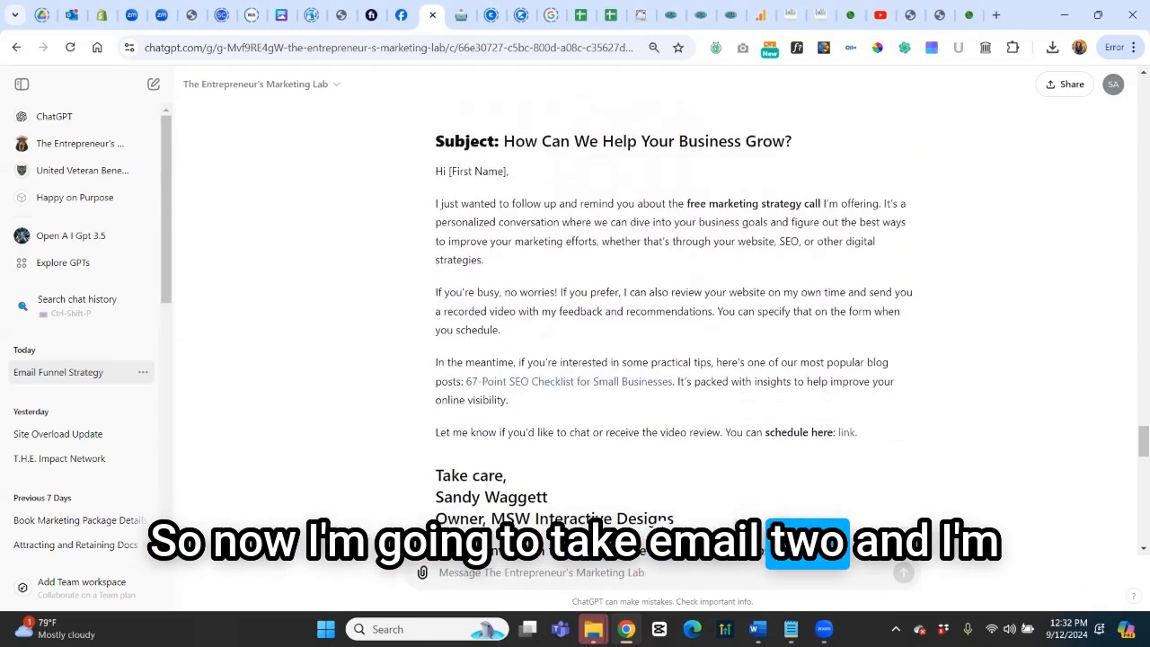
left_click_drag(504, 141, 509, 172)
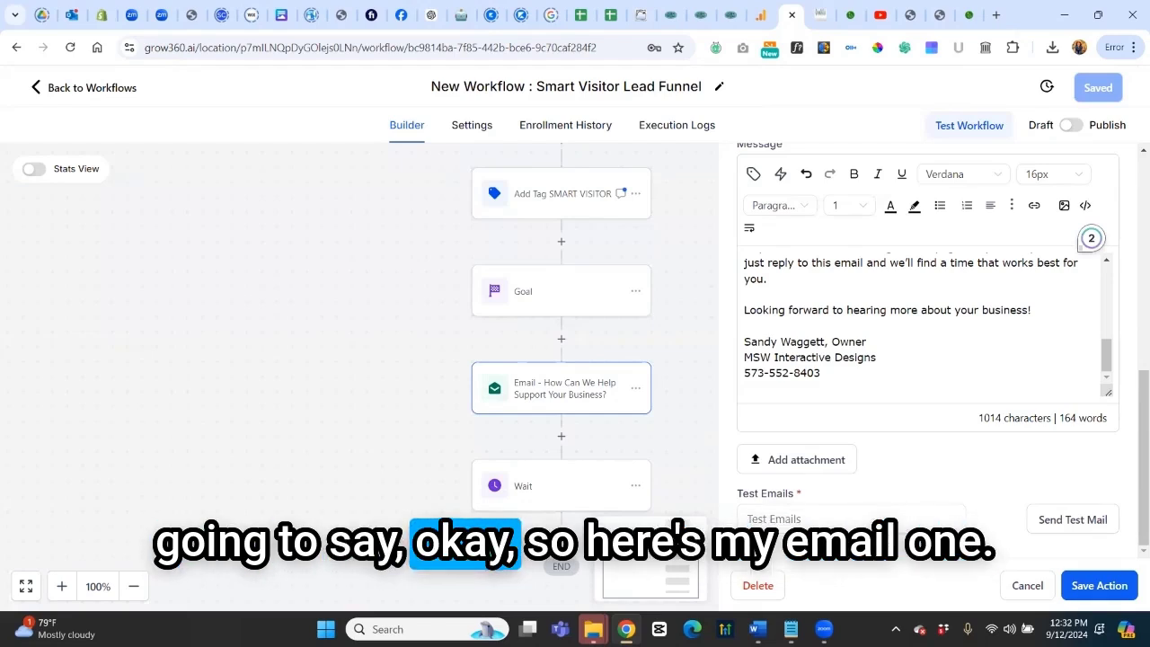
Step: Add an empty step after the Wait node and browse the actions down to If / Else and Split
scroll(561, 359, "down", 1)
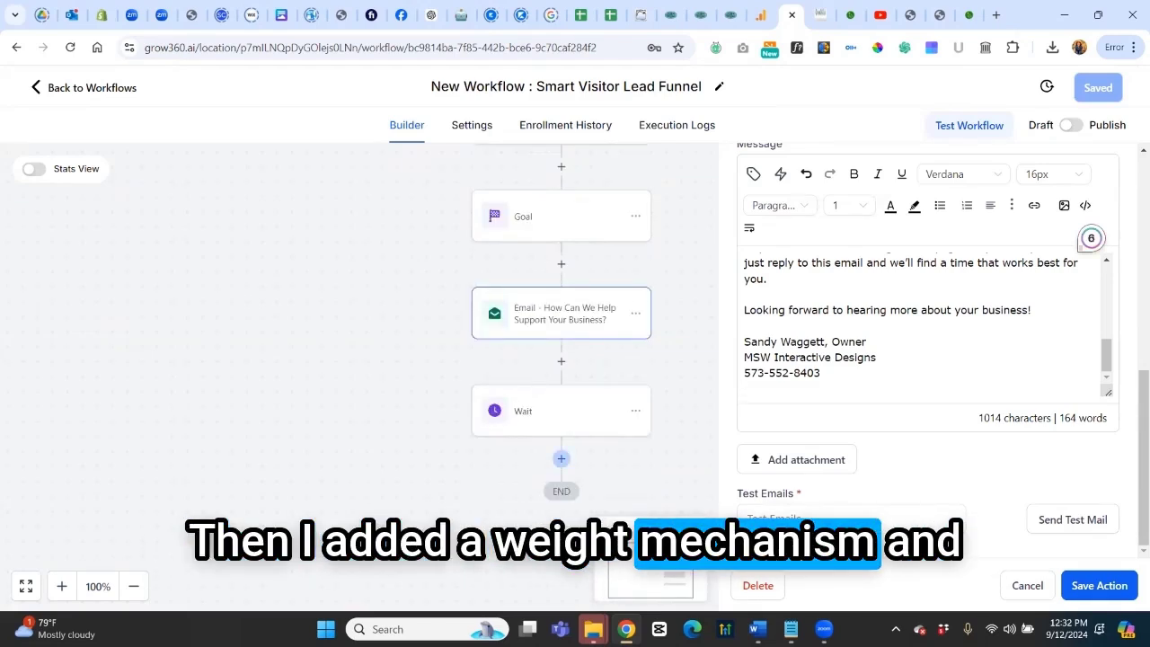
left_click(561, 459)
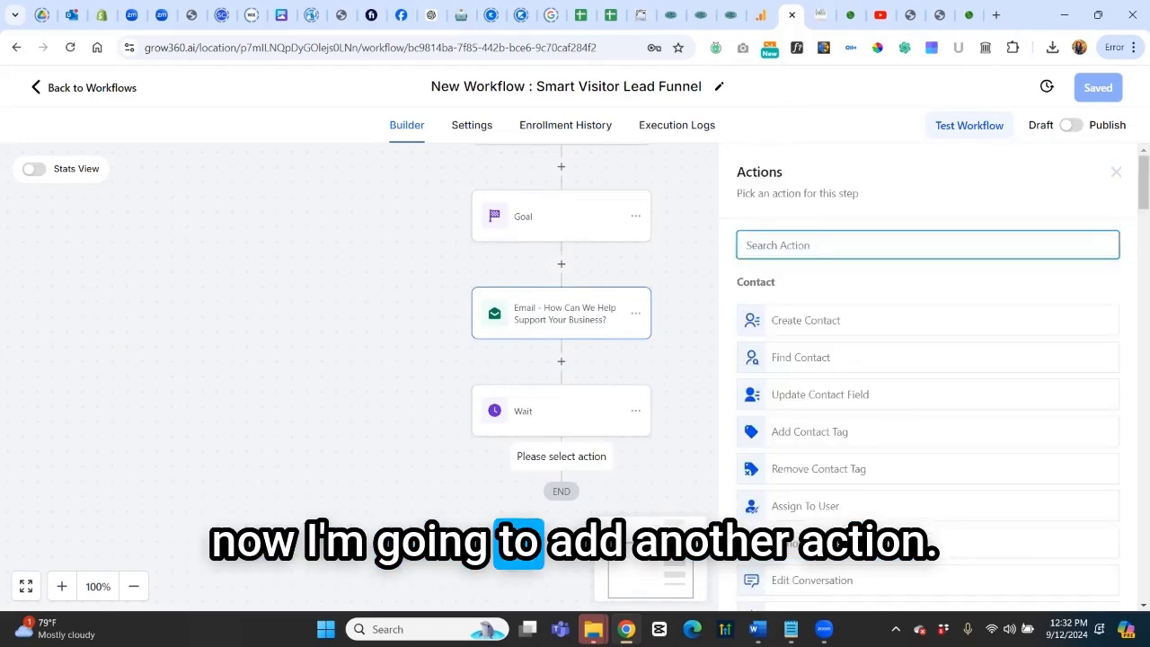
scroll(927, 378, "down", 1)
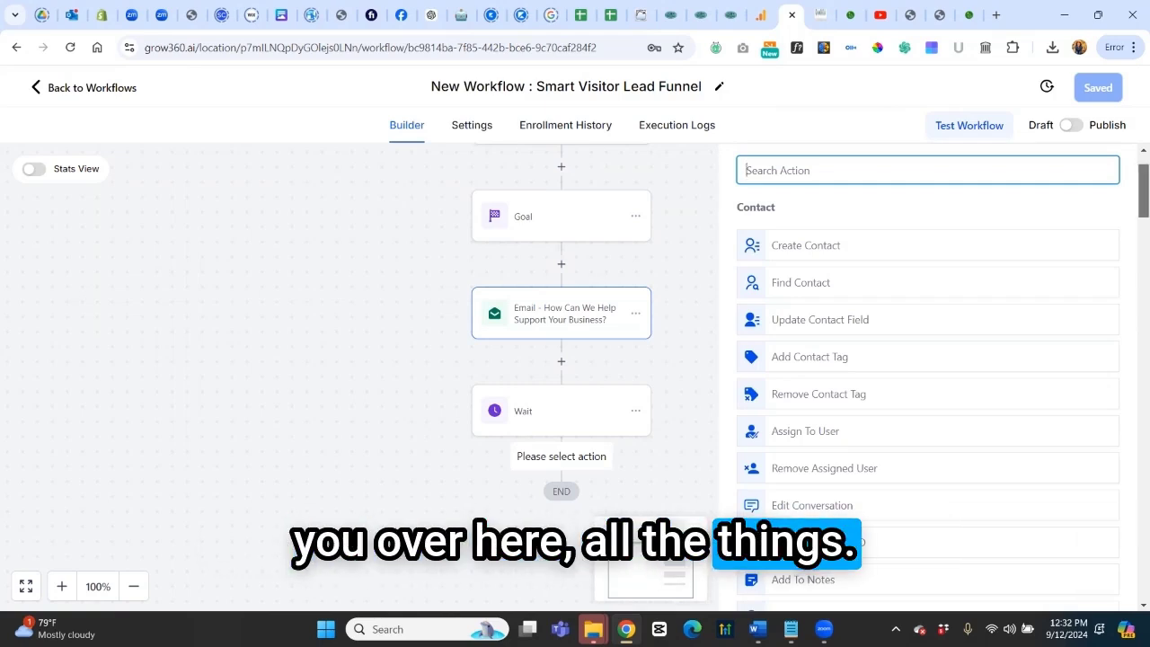
scroll(928, 378, "down", 1)
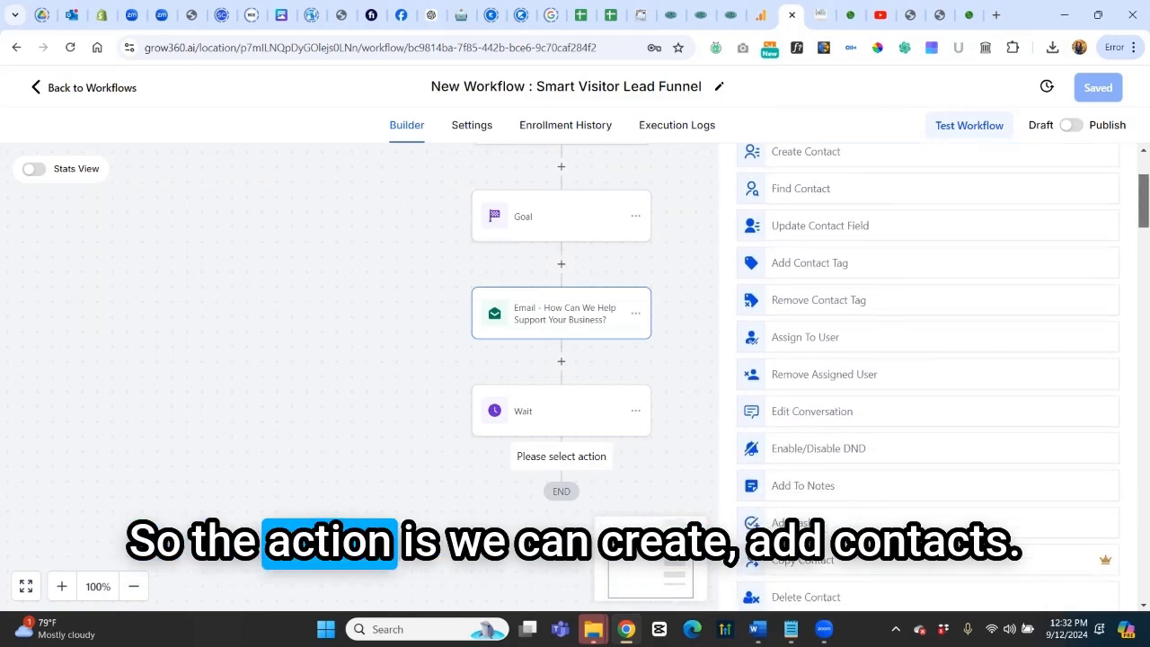
scroll(927, 378, "down", 3)
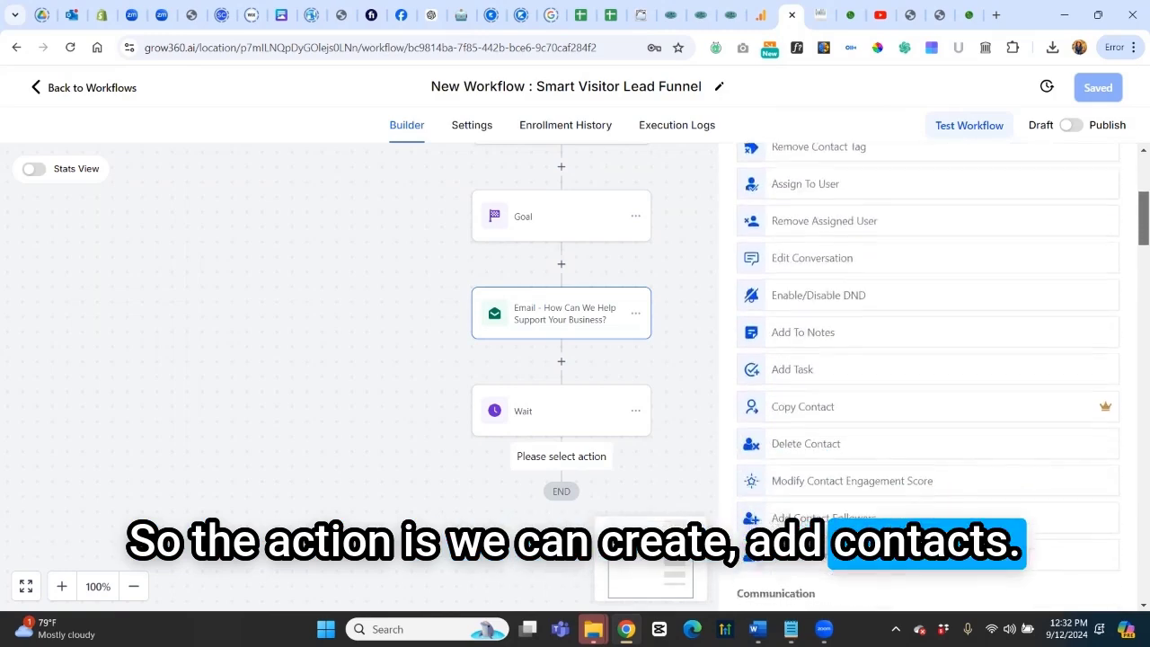
scroll(928, 378, "down", 3)
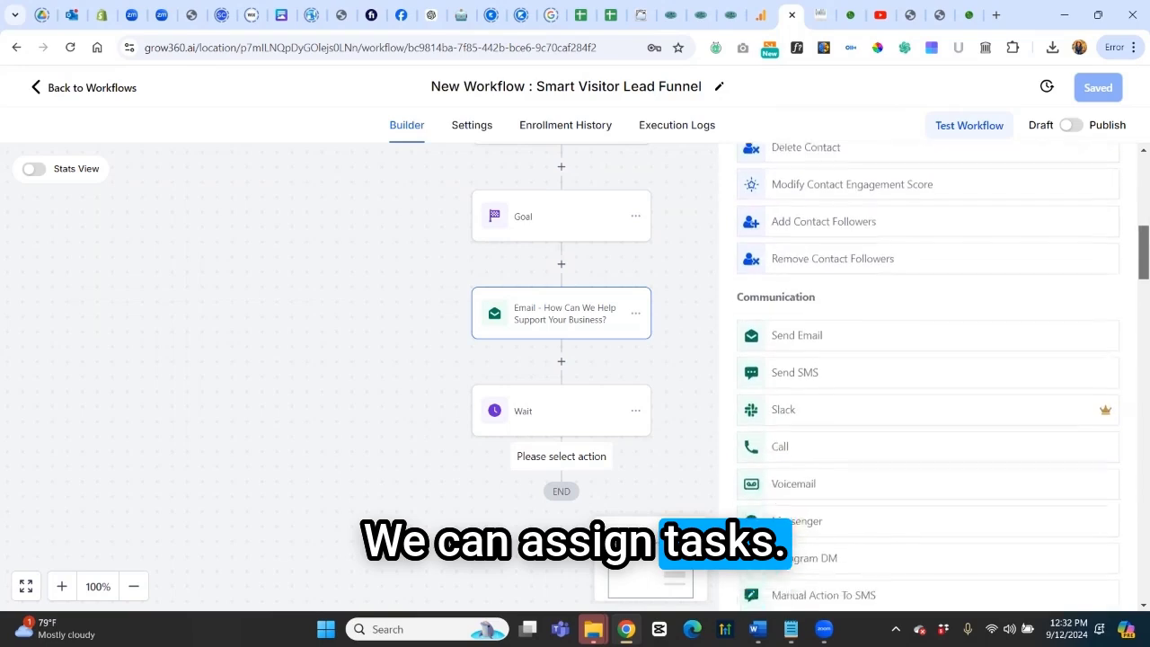
scroll(928, 377, "down", 1)
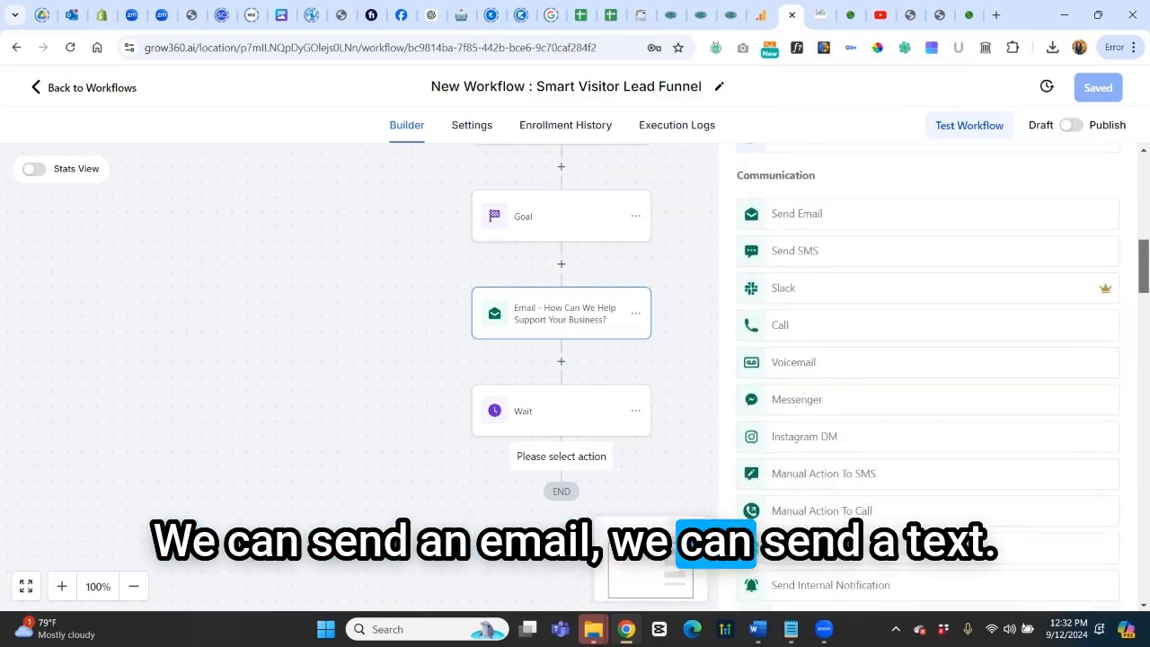
scroll(928, 377, "down", 1)
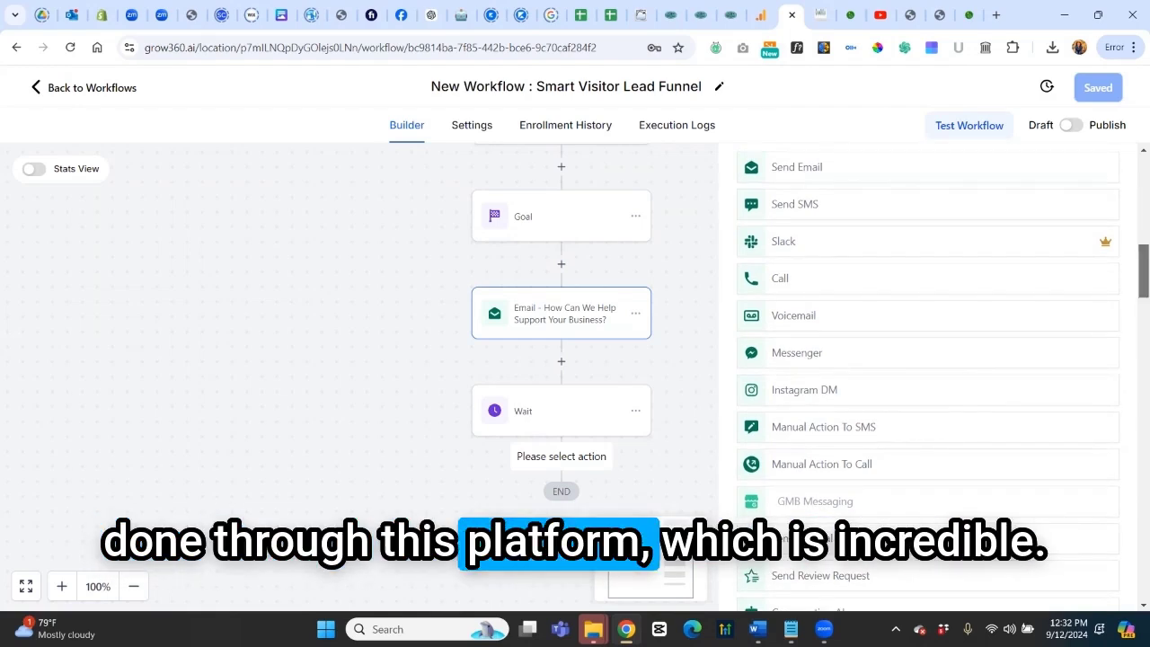
scroll(928, 378, "down", 1)
scroll(927, 377, "down", 2)
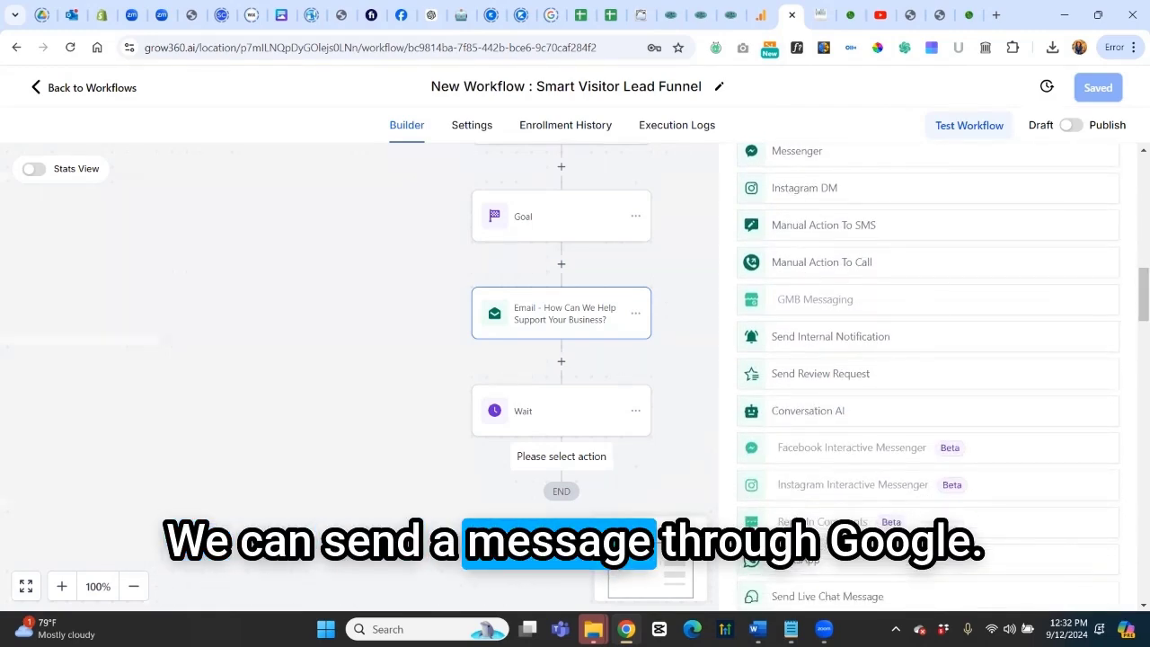
scroll(927, 377, "down", 1)
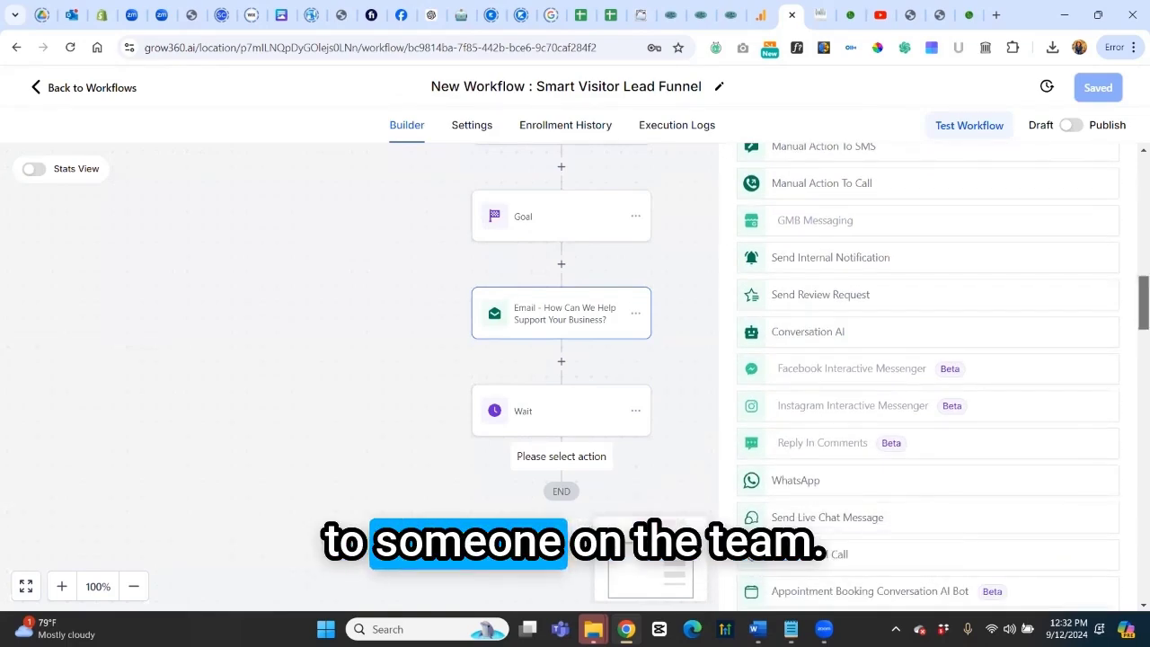
scroll(928, 378, "down", 5)
scroll(928, 374, "down", 3)
scroll(928, 374, "down", 1)
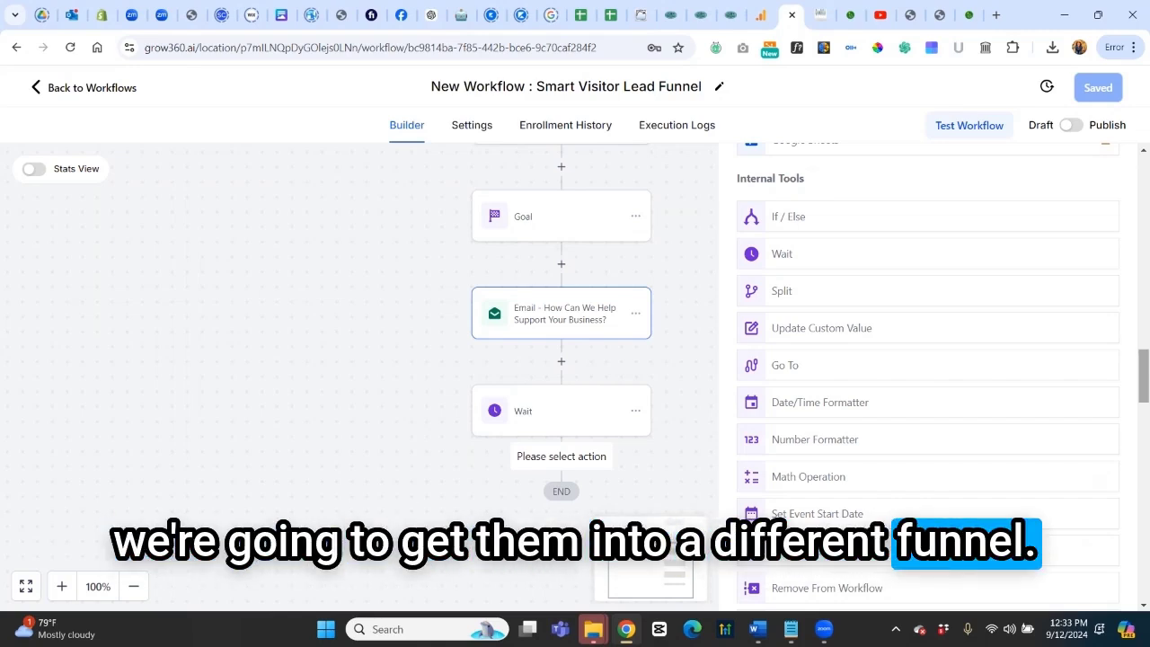
scroll(929, 377, "down", 3)
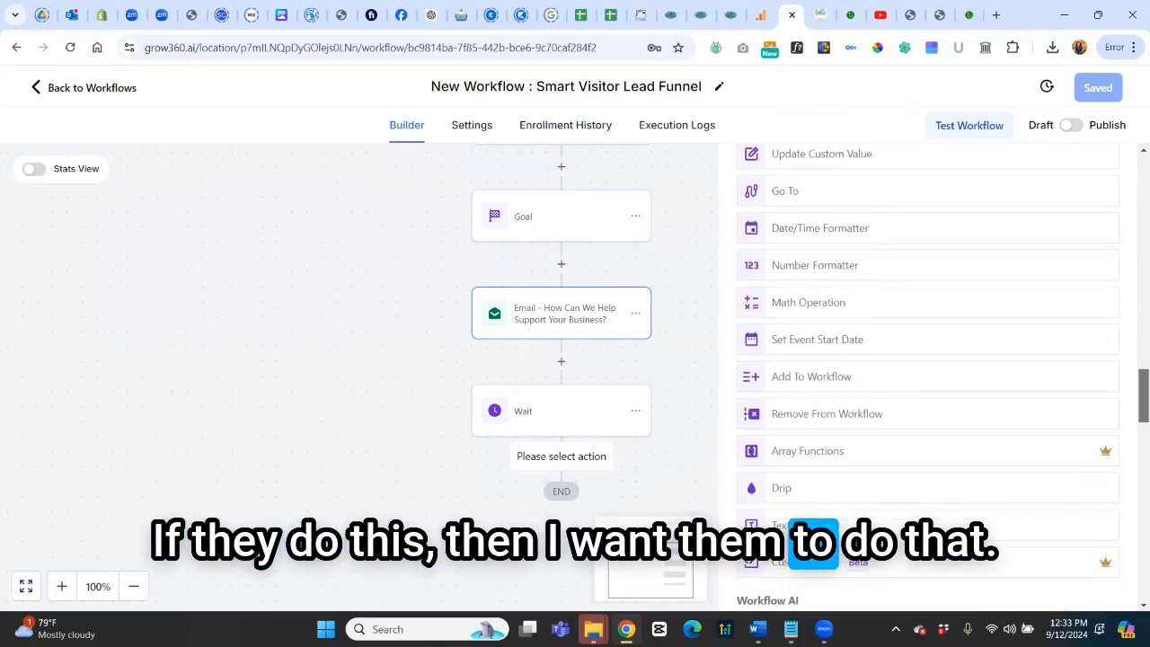
scroll(928, 377, "down", 5)
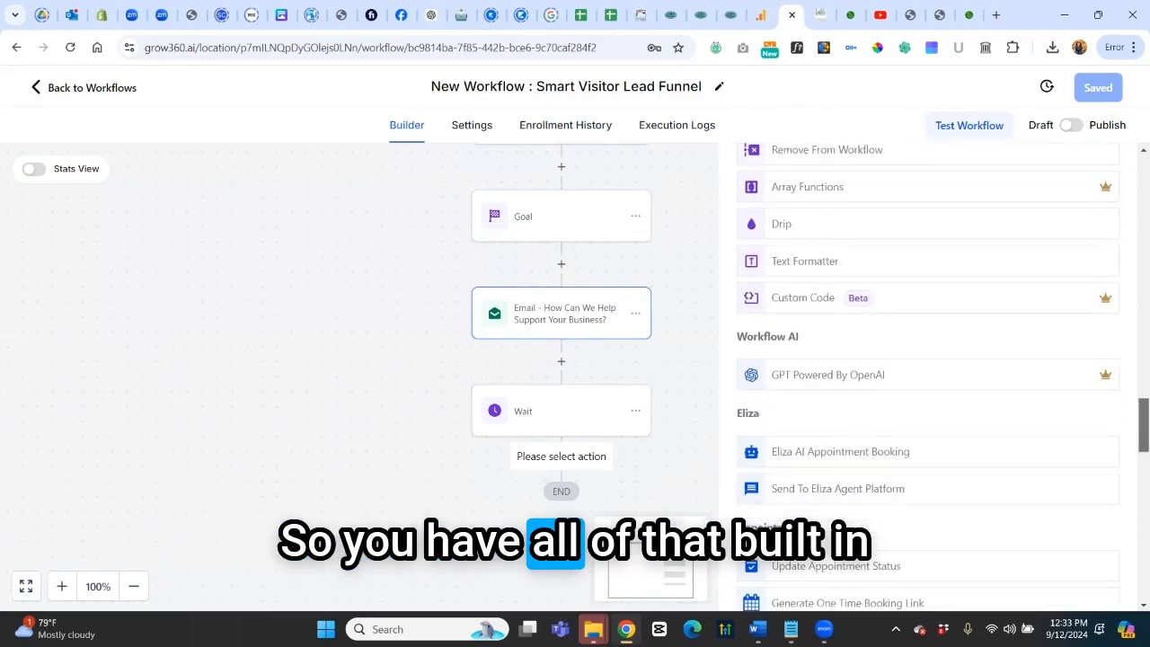
scroll(929, 377, "down", 2)
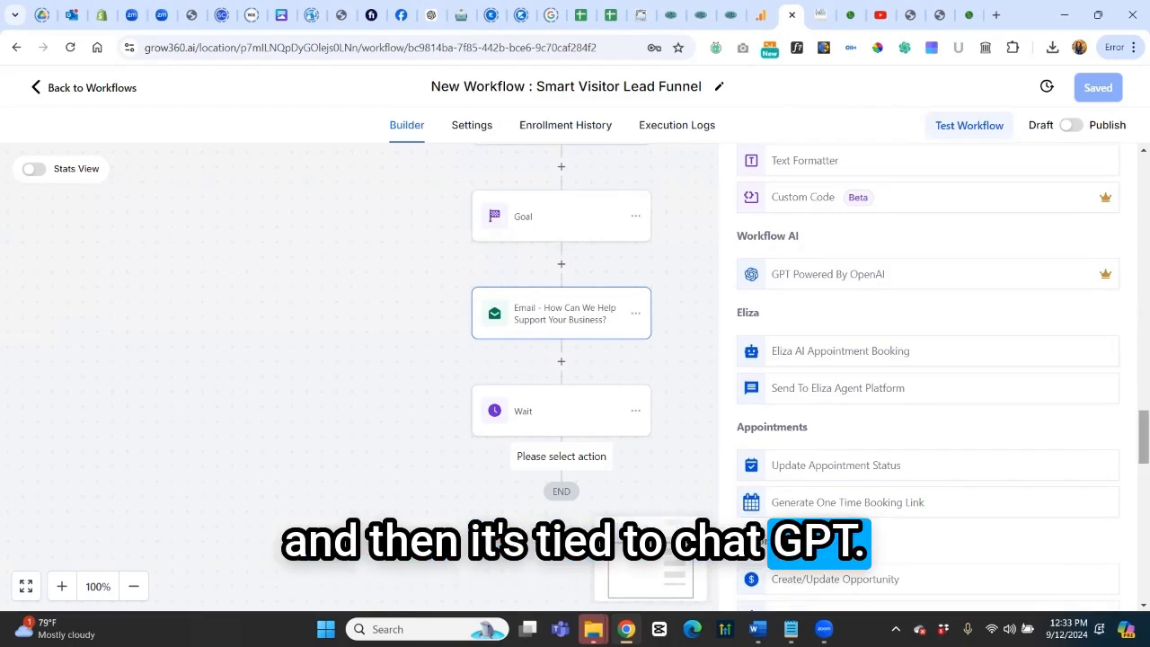
scroll(928, 378, "down", 4)
scroll(929, 377, "down", 1)
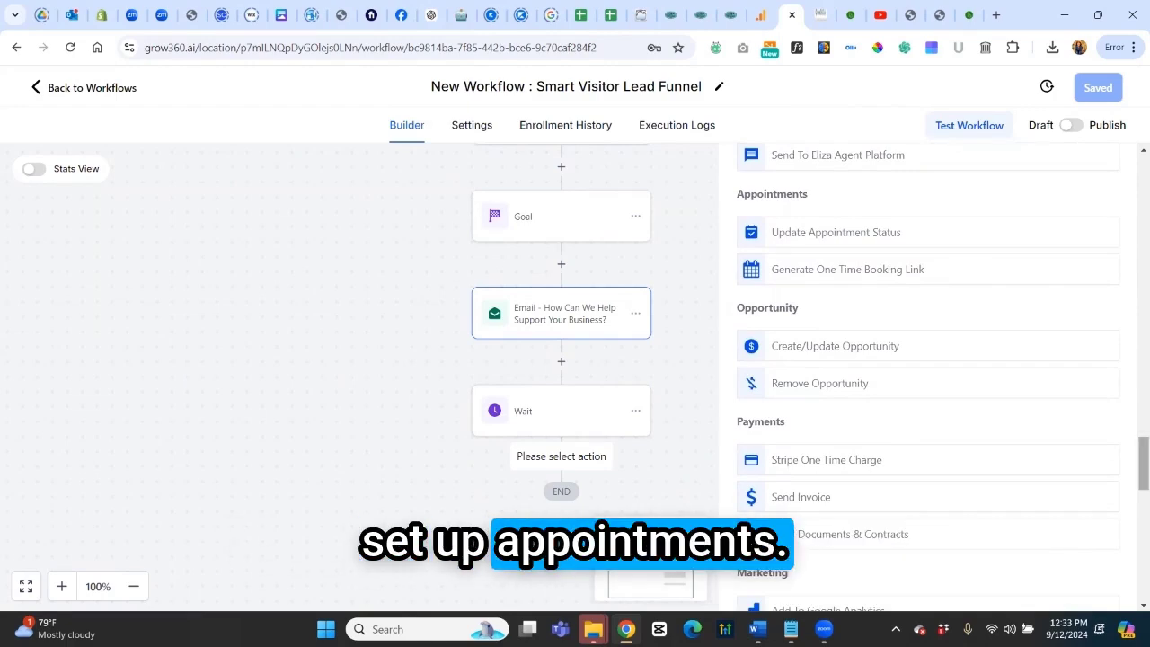
scroll(929, 378, "down", 1)
scroll(929, 377, "down", 2)
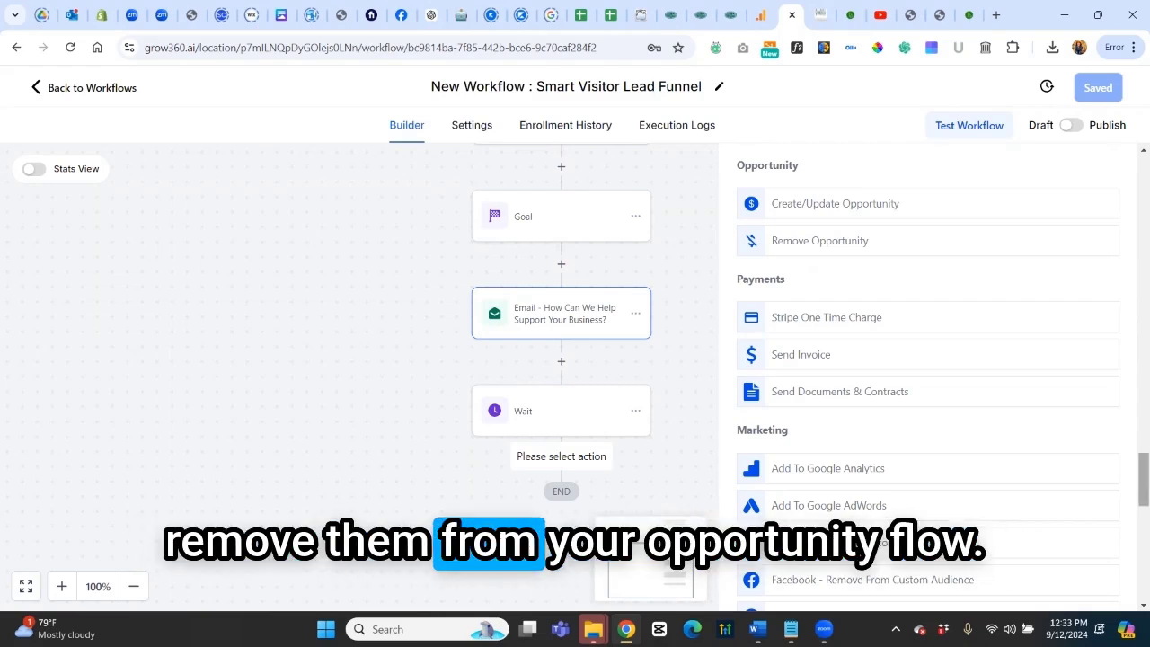
scroll(928, 378, "down", 2)
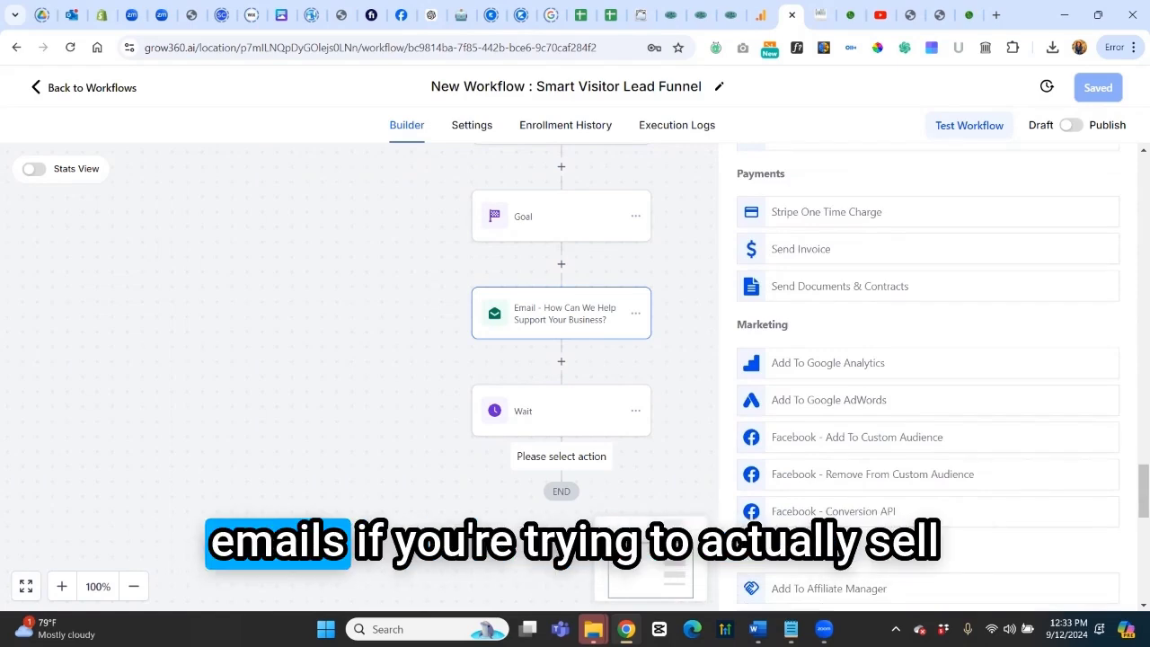
scroll(928, 377, "down", 1)
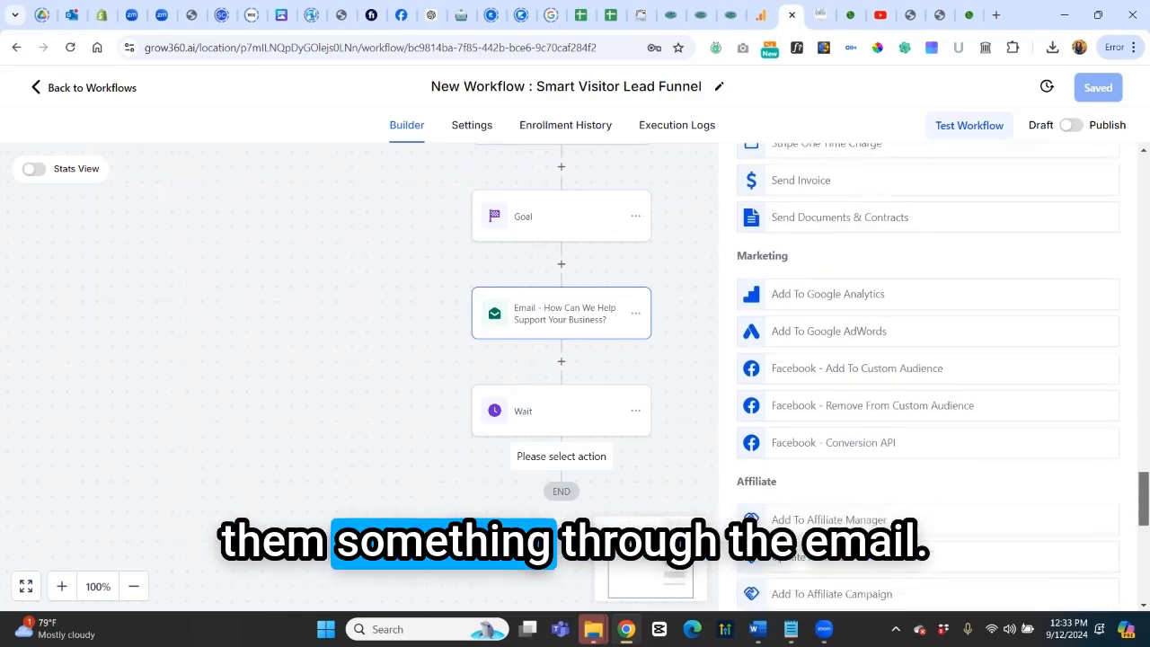
scroll(928, 378, "down", 5)
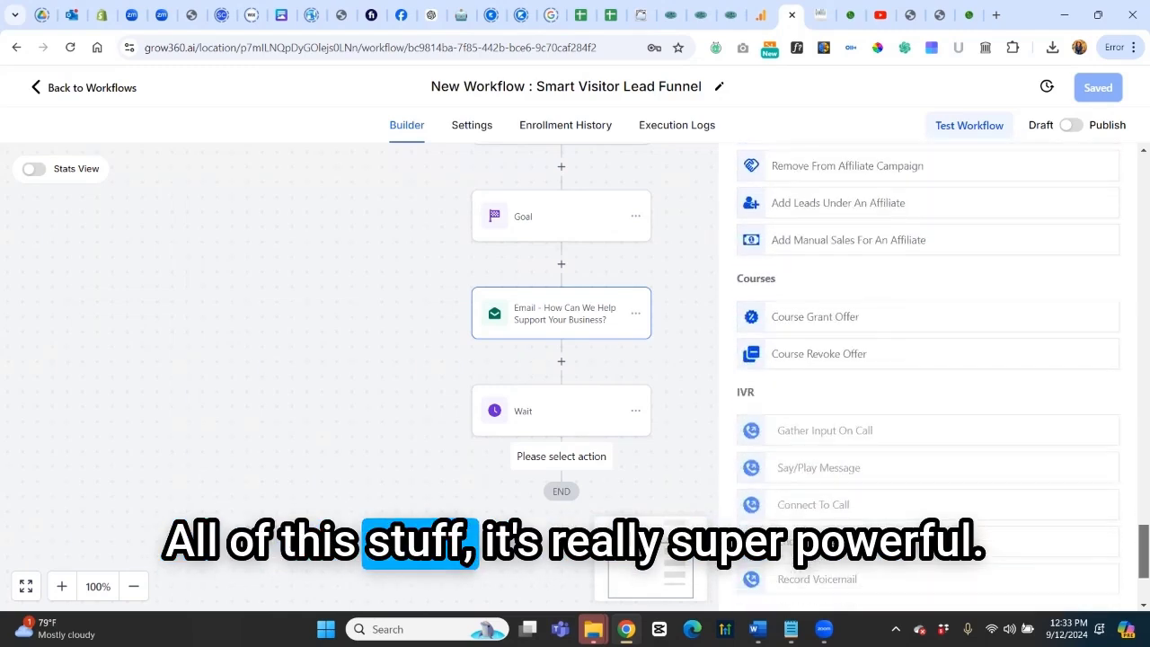
scroll(928, 378, "down", 3)
scroll(927, 377, "up", 2)
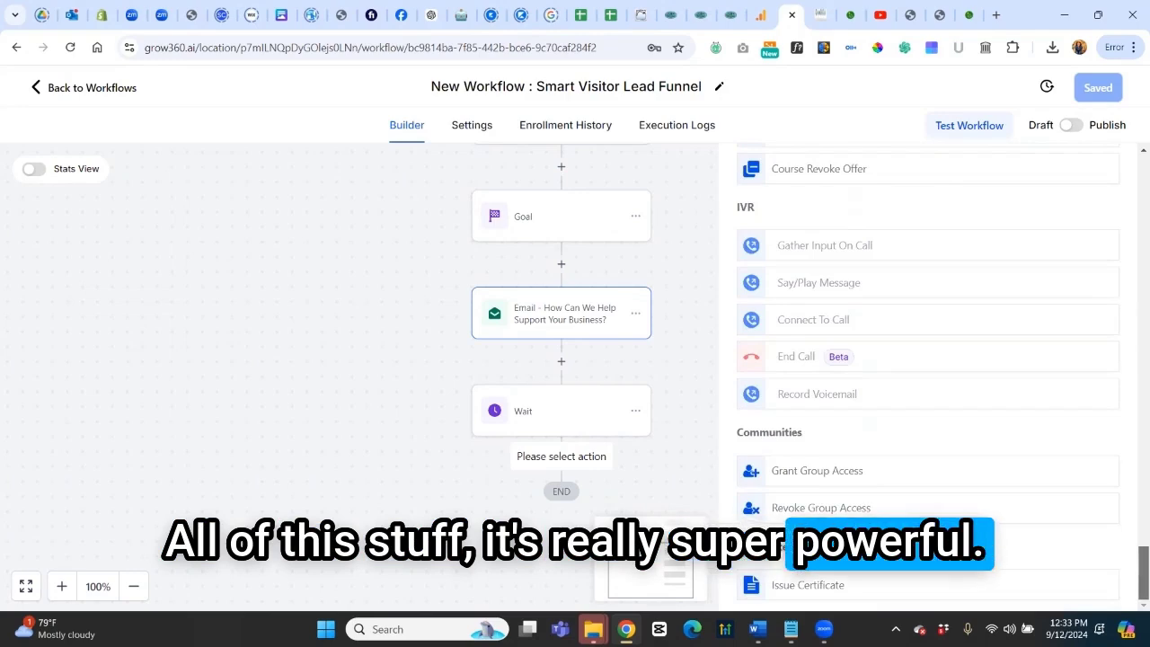
scroll(928, 378, "up", 15)
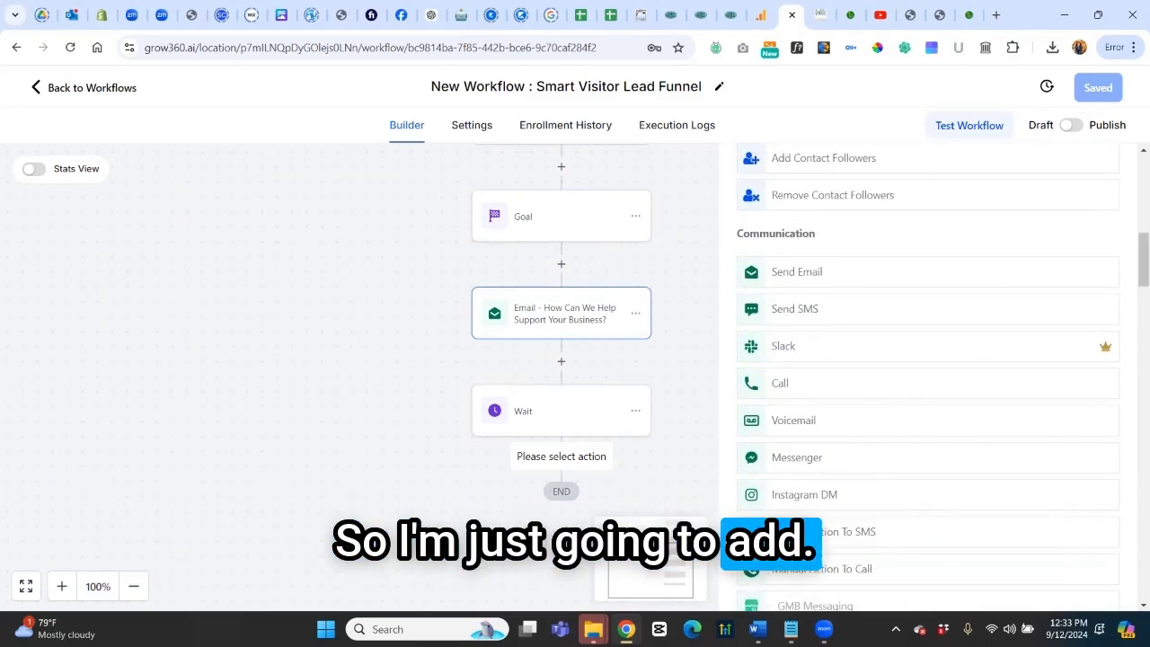
Step: Make the new step an email with suggested sender name and address, subject 'How Can We Help Your Business Grow?'
left_click(796, 272)
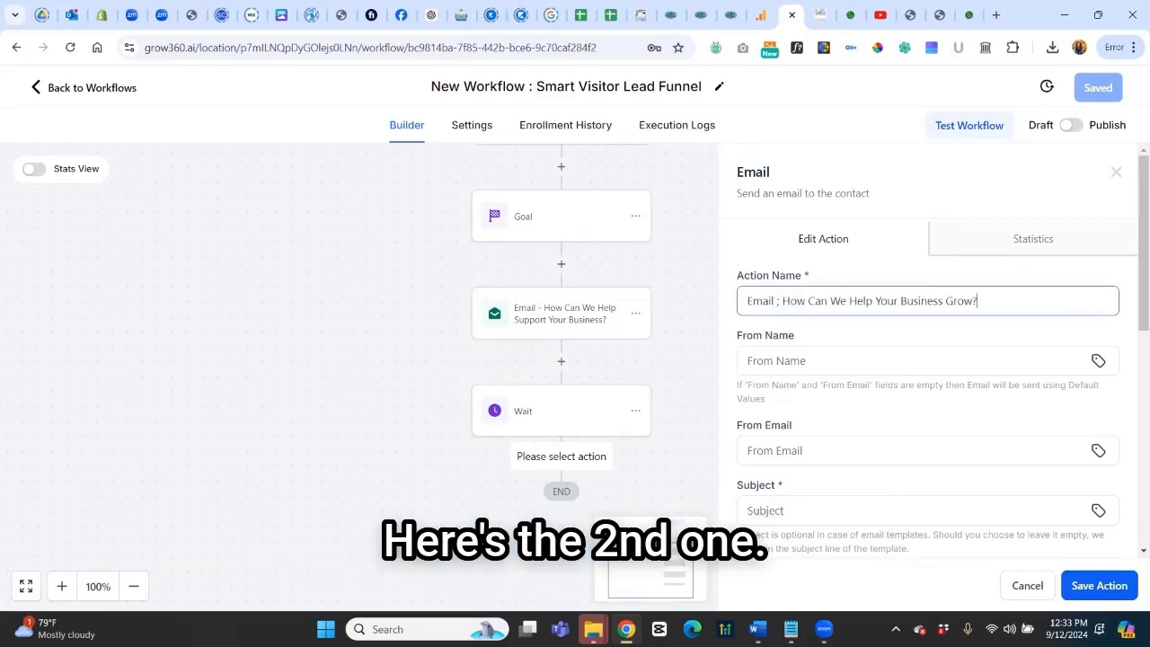
left_click(749, 360)
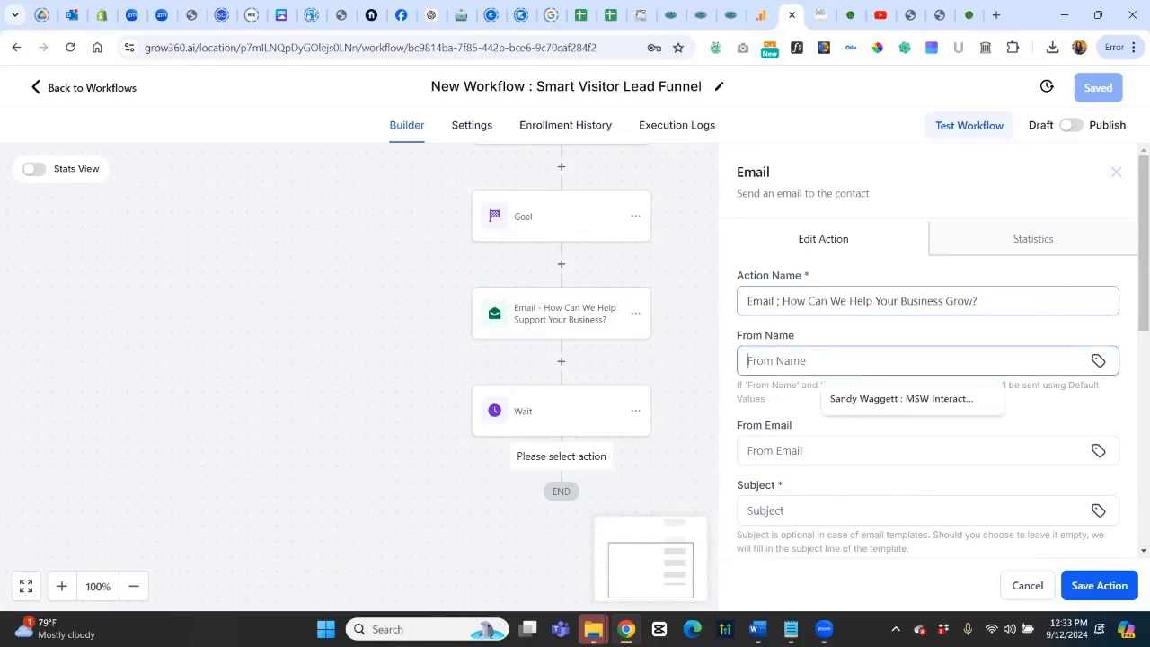
left_click(901, 398)
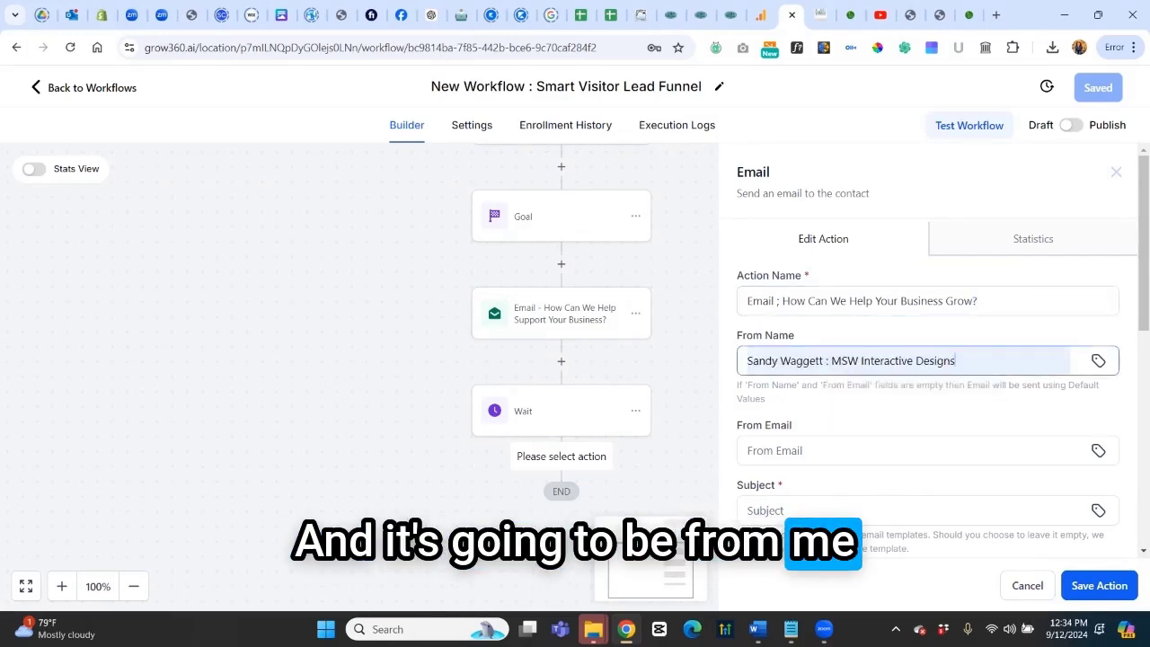
scroll(926, 360, "down", 2)
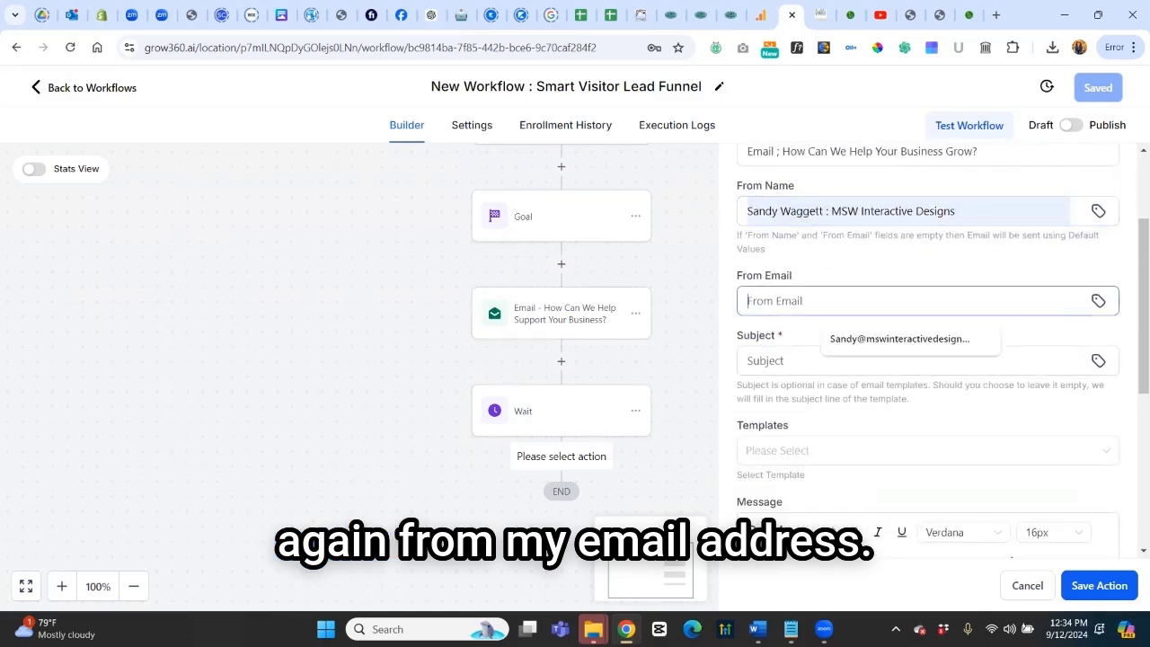
left_click(899, 339)
left_click(748, 360)
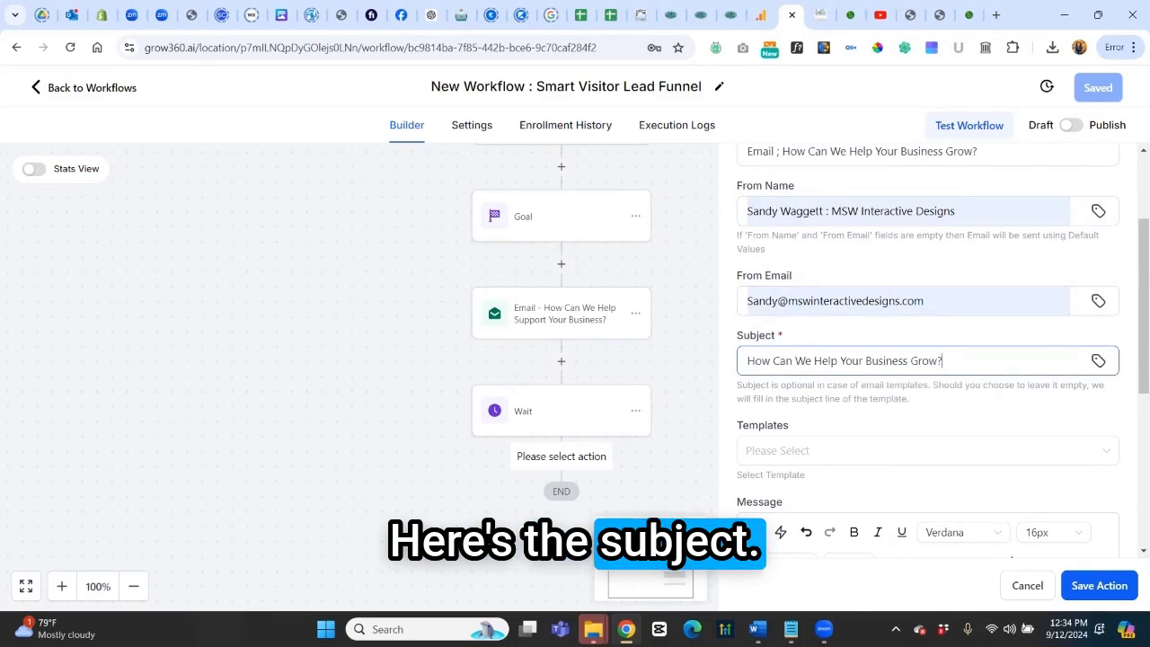
scroll(928, 348, "down", 2)
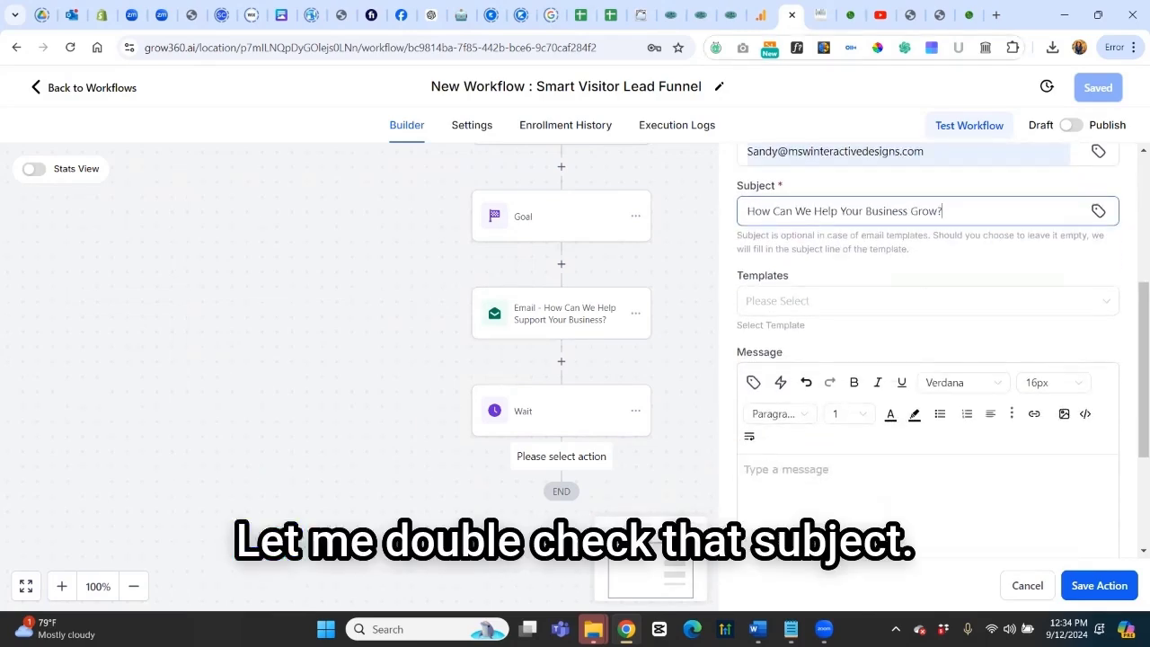
Step: Copy the four body paragraphs of the drafted follow-up email from ChatGPT
left_click(820, 14)
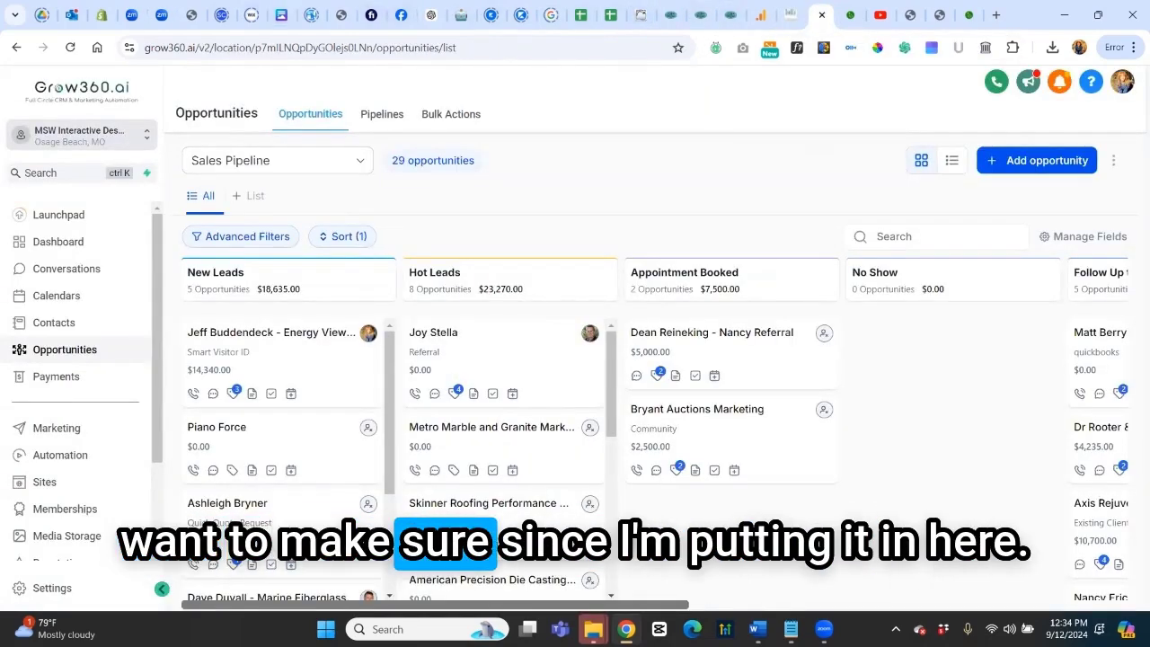
mouse_move(640, 14)
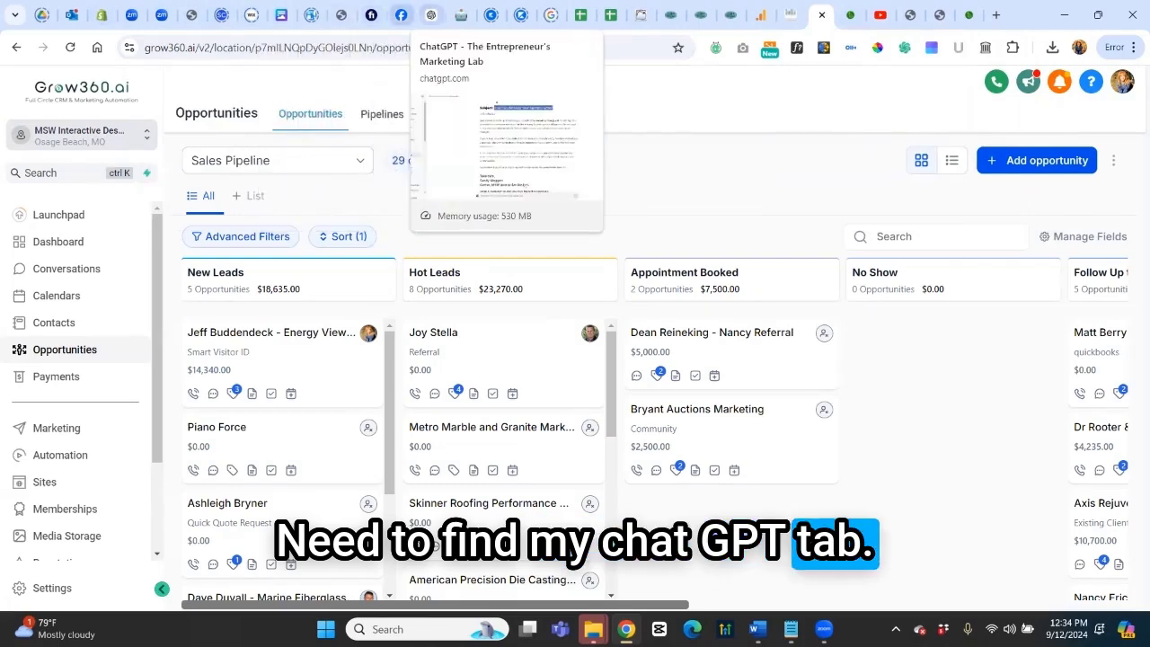
left_click(432, 14)
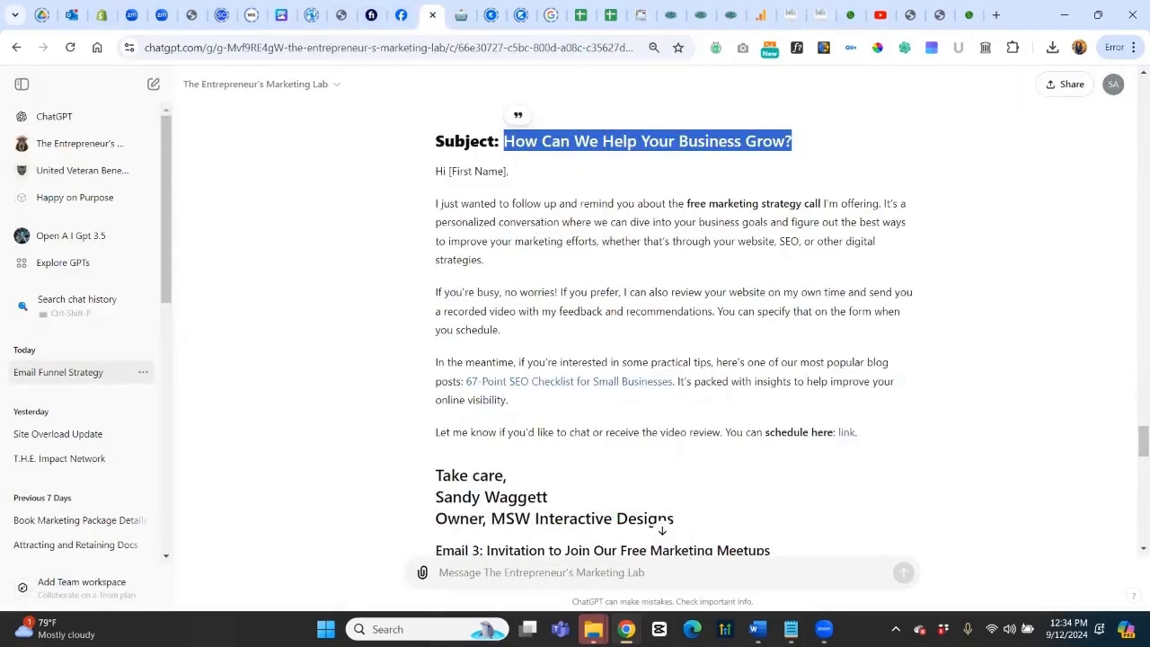
left_click_drag(436, 203, 859, 432)
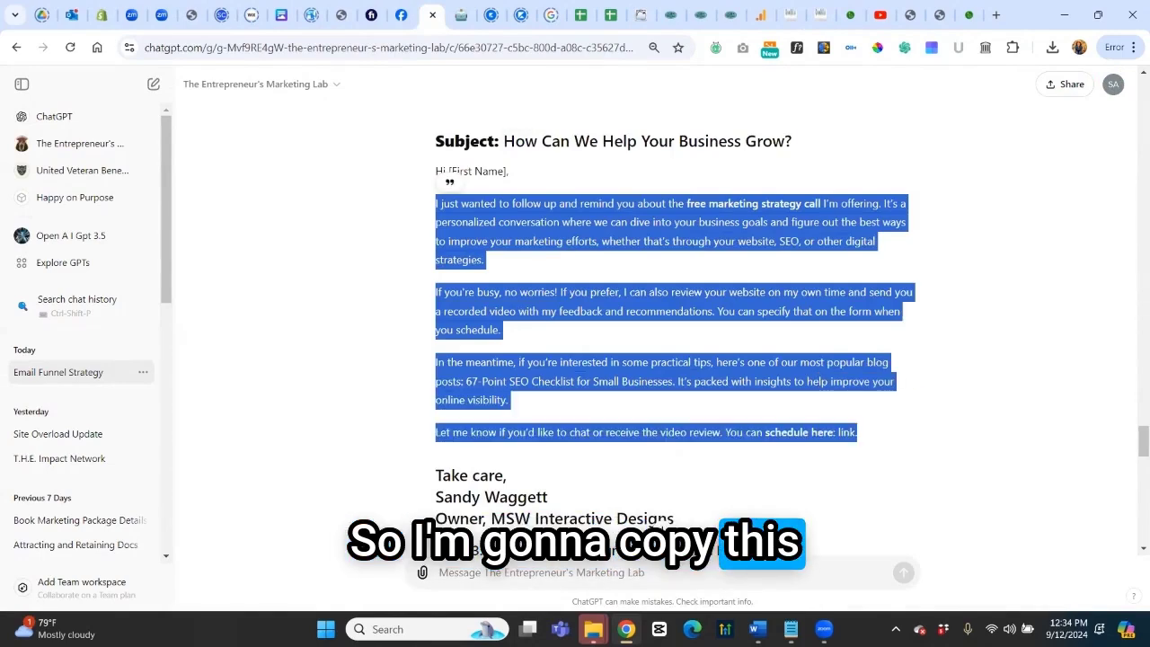
key("ctrl+c")
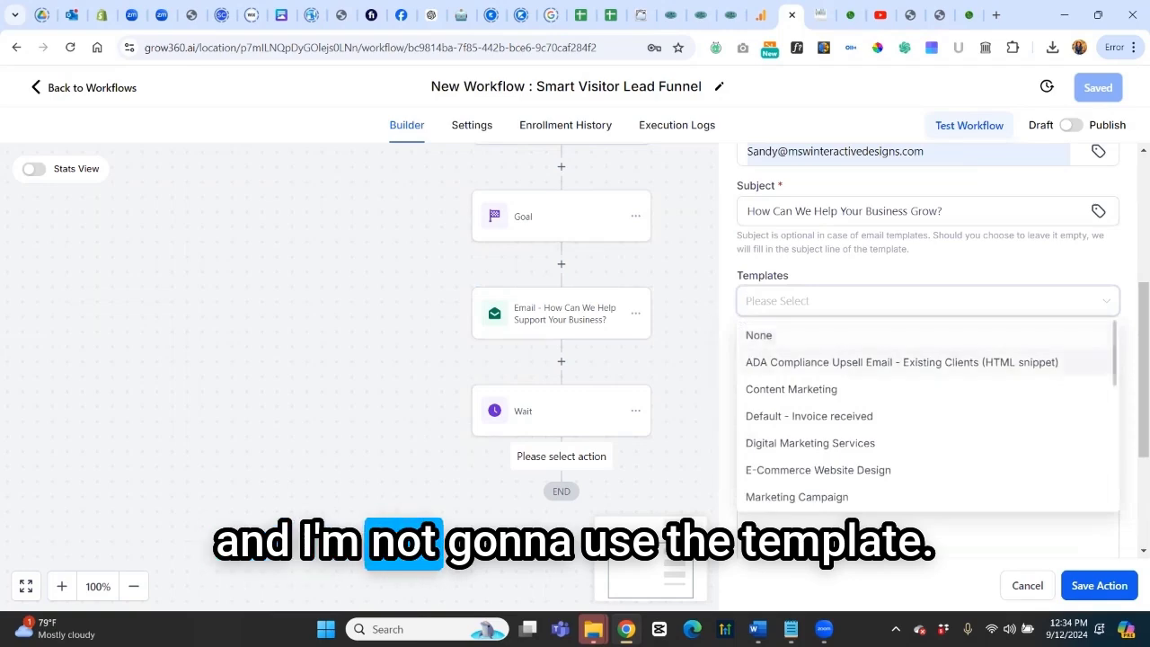
Step: Set the Grow360 email step's template to None
left_click(757, 334)
scroll(926, 360, "down", 1)
scroll(925, 359, "down", 2)
Step: Paste the copied email body into the empty message and add a greeting line
left_click(754, 351)
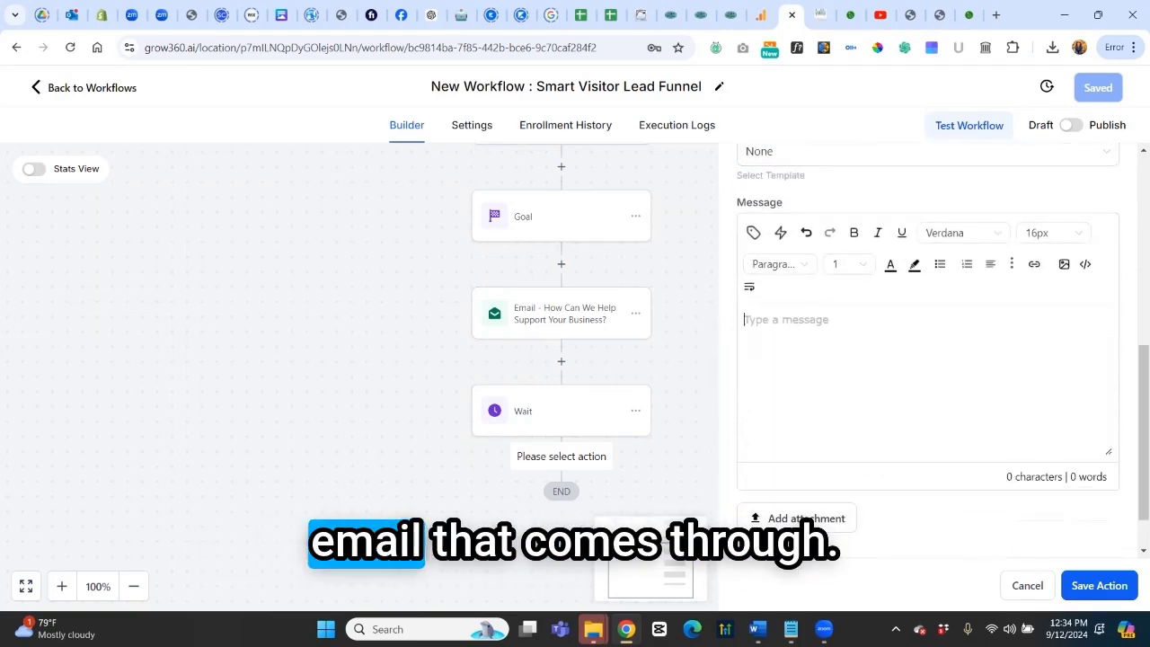
key("ctrl+v")
scroll(926, 431, "up", 5)
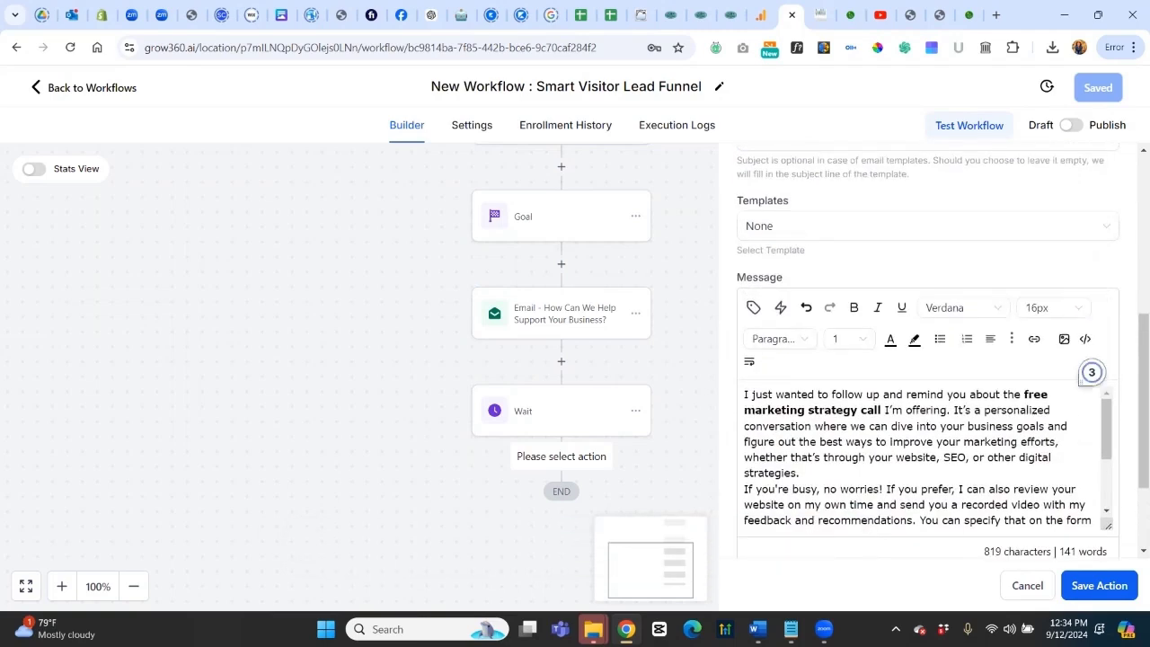
key("Return")
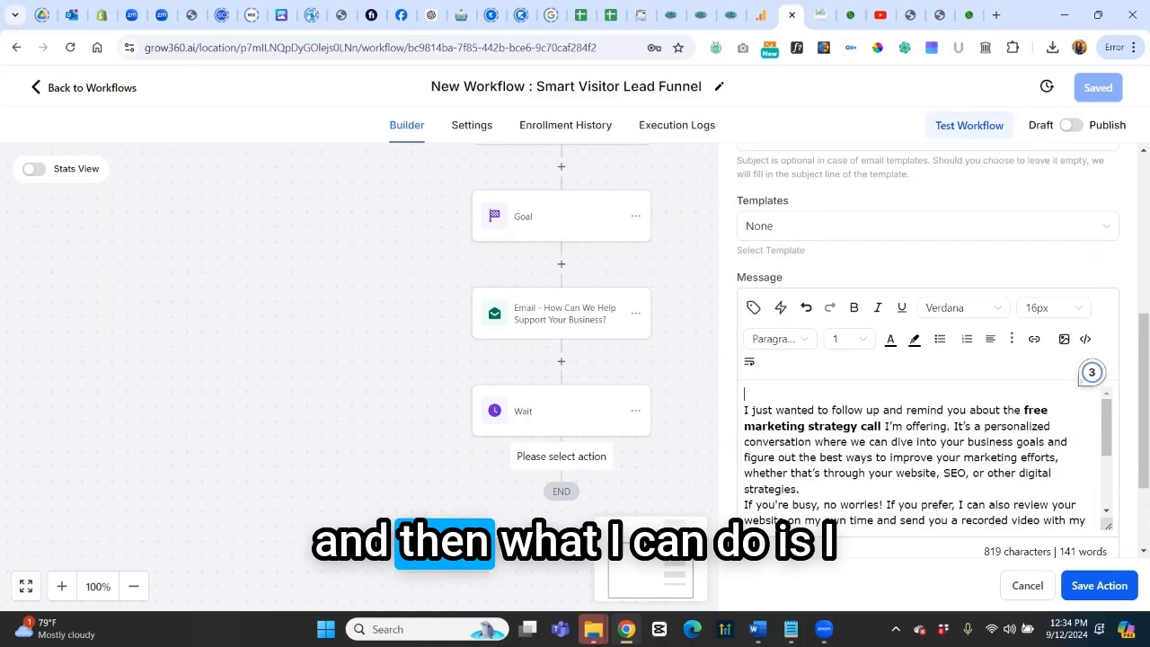
type("Hi")
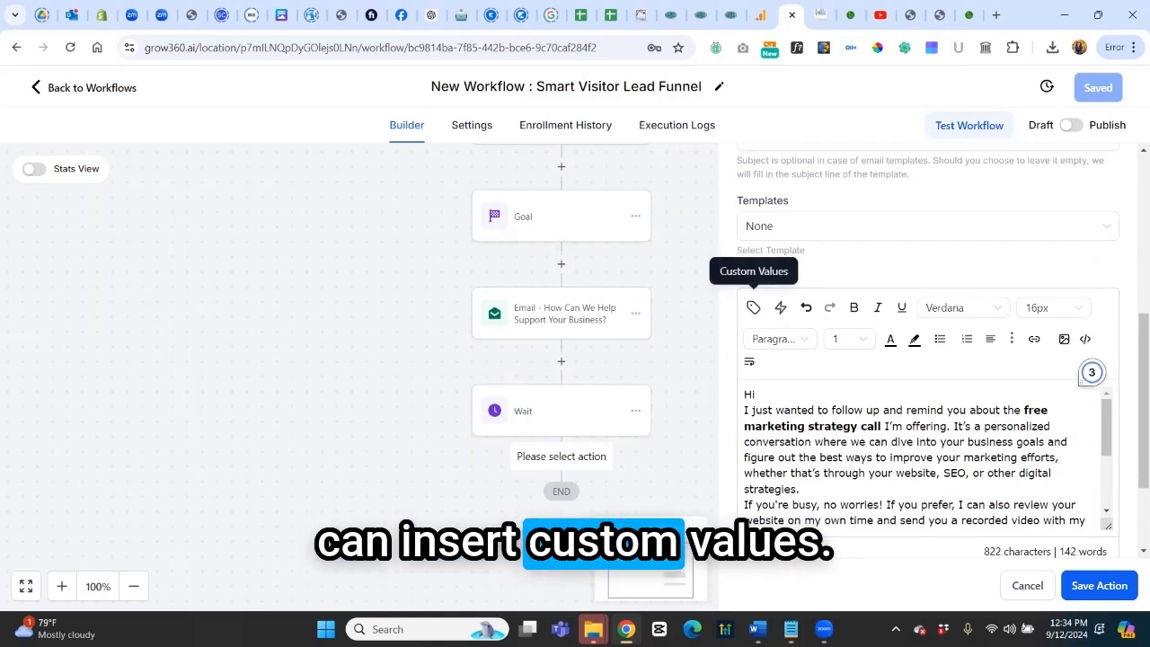
Step: Insert the Contact > First Name custom value after Hi and restore the paragraph spacing
left_click(754, 307)
left_click(666, 384)
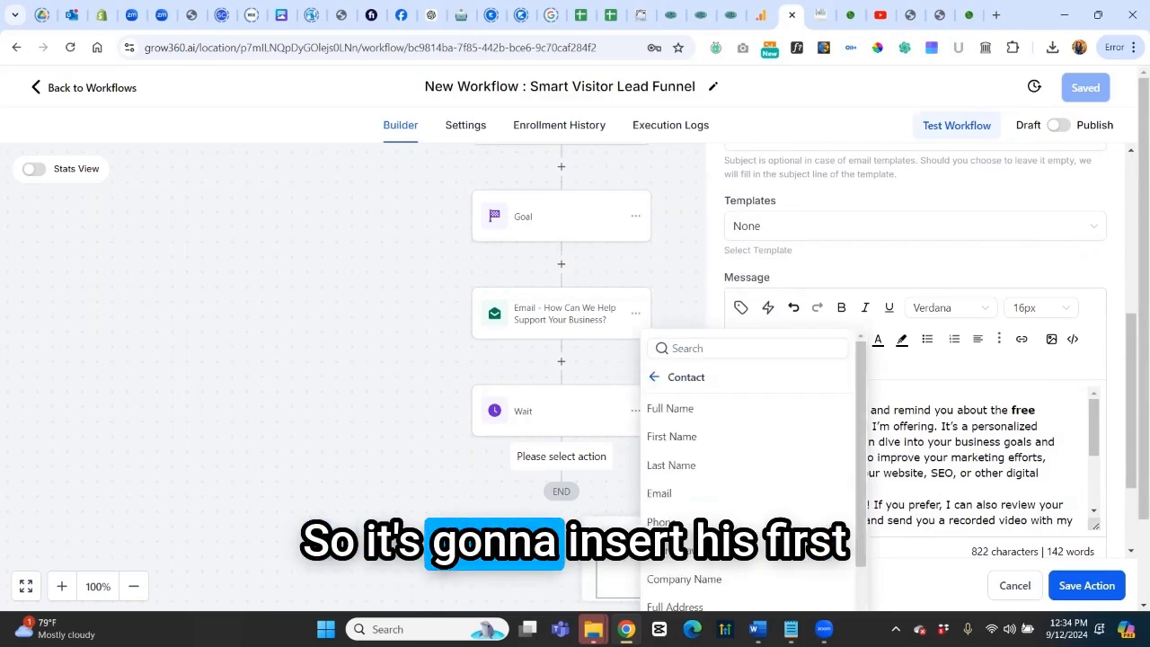
left_click(671, 435)
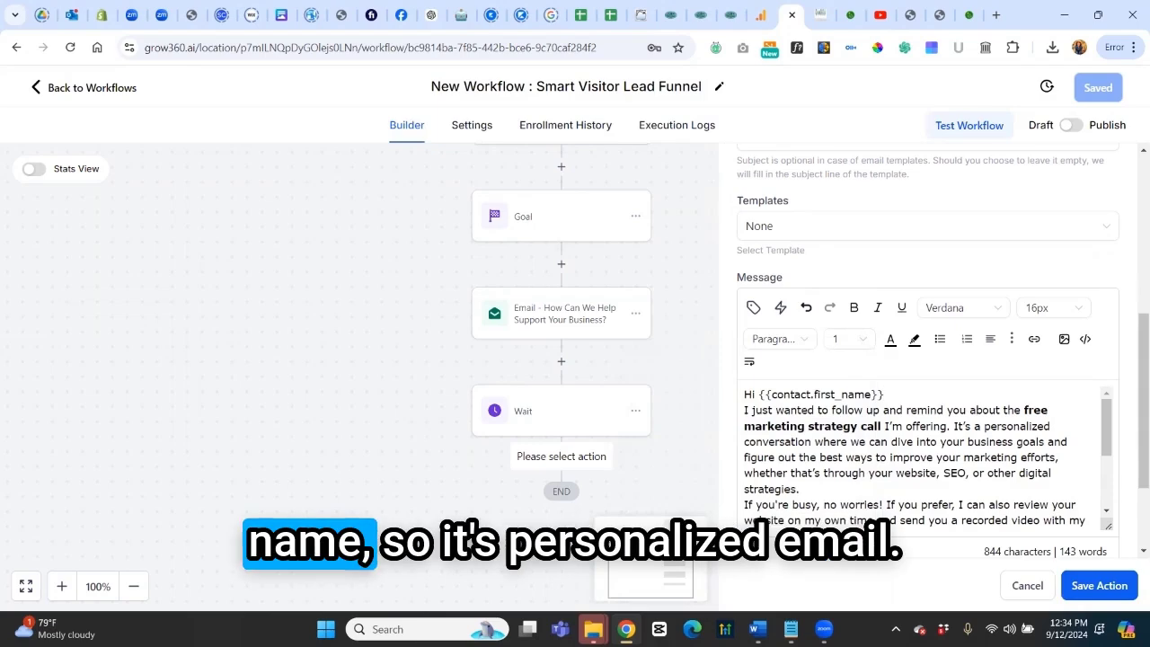
left_click(1092, 372)
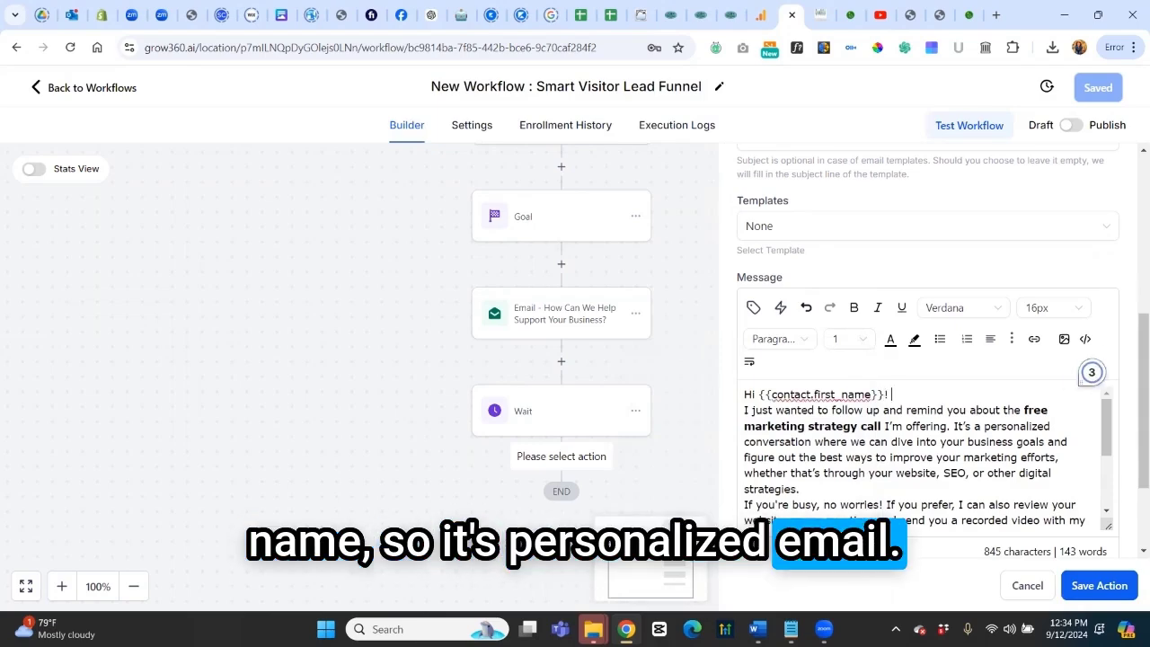
key("ctrl+z")
key("ctrl+z")
key("ctrl+y")
scroll(921, 450, "down", 2)
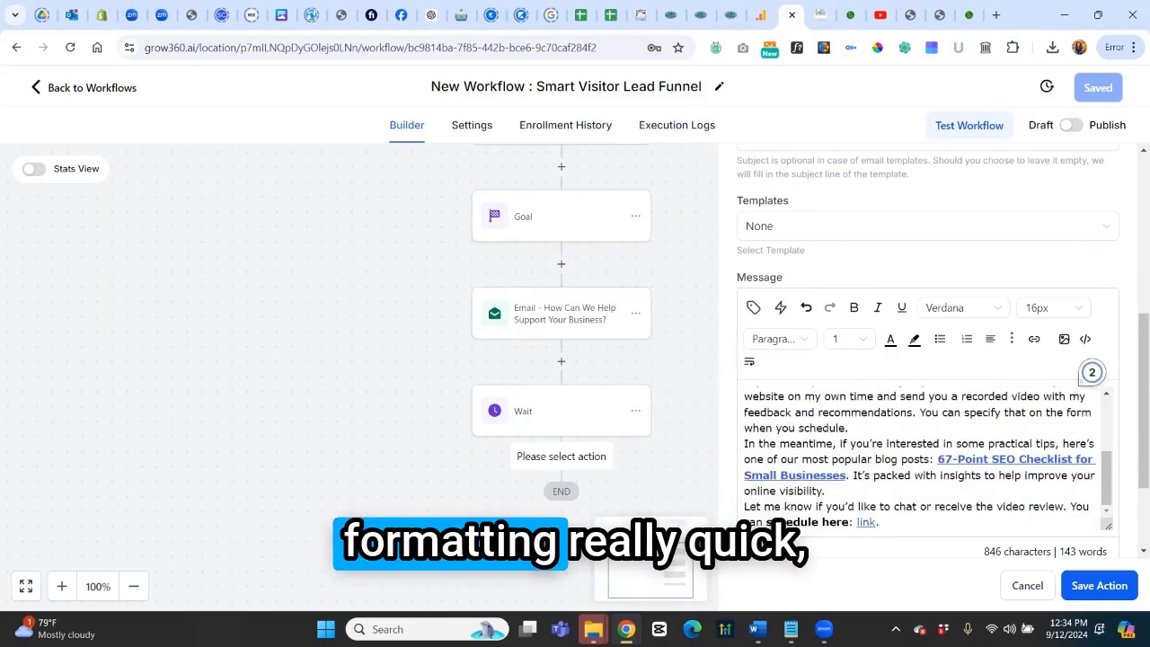
scroll(921, 449, "up", 3)
scroll(921, 449, "down", 2)
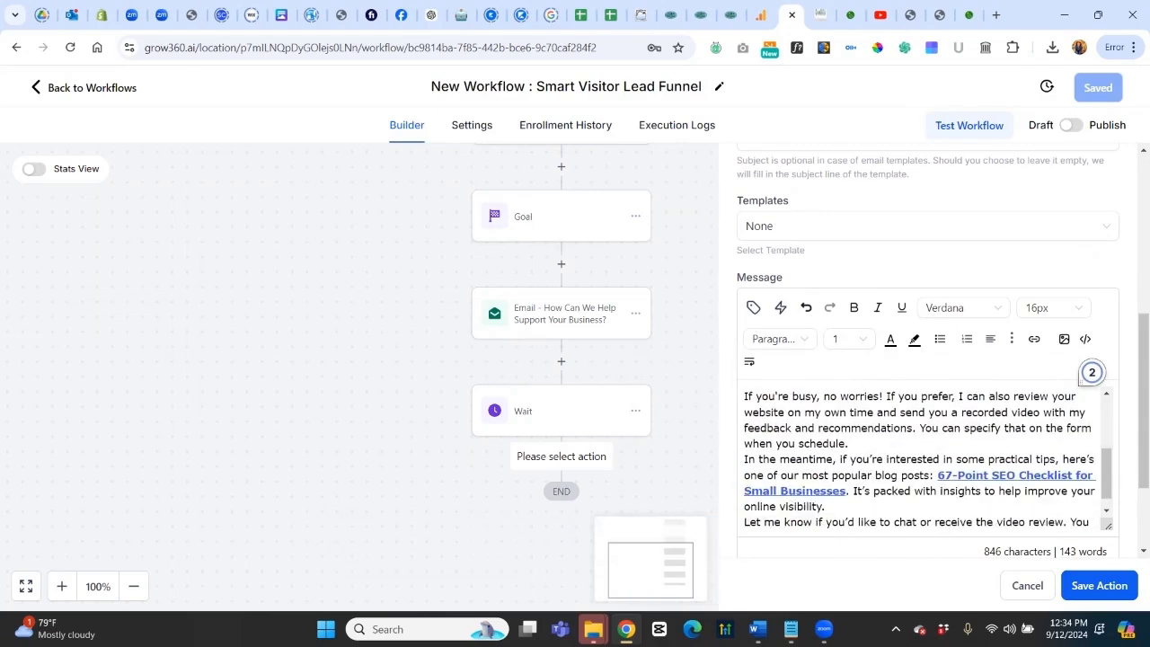
key("ctrl+y")
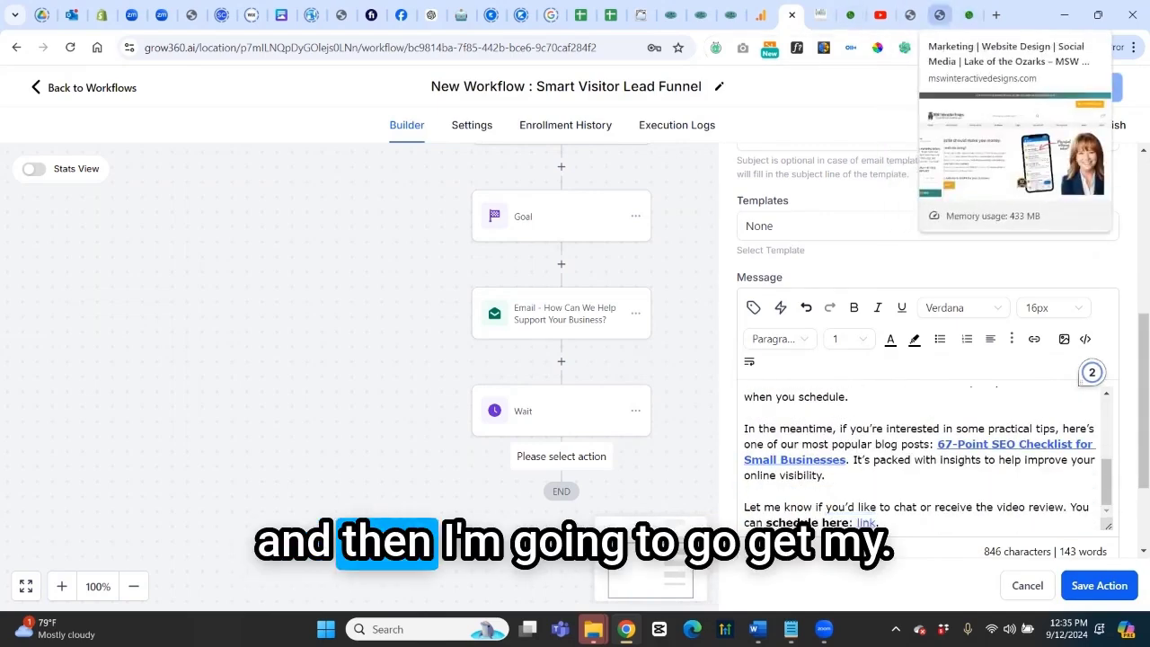
Step: Replace the placeholder word 'link.' with the request-a-quote page URL
left_click(939, 14)
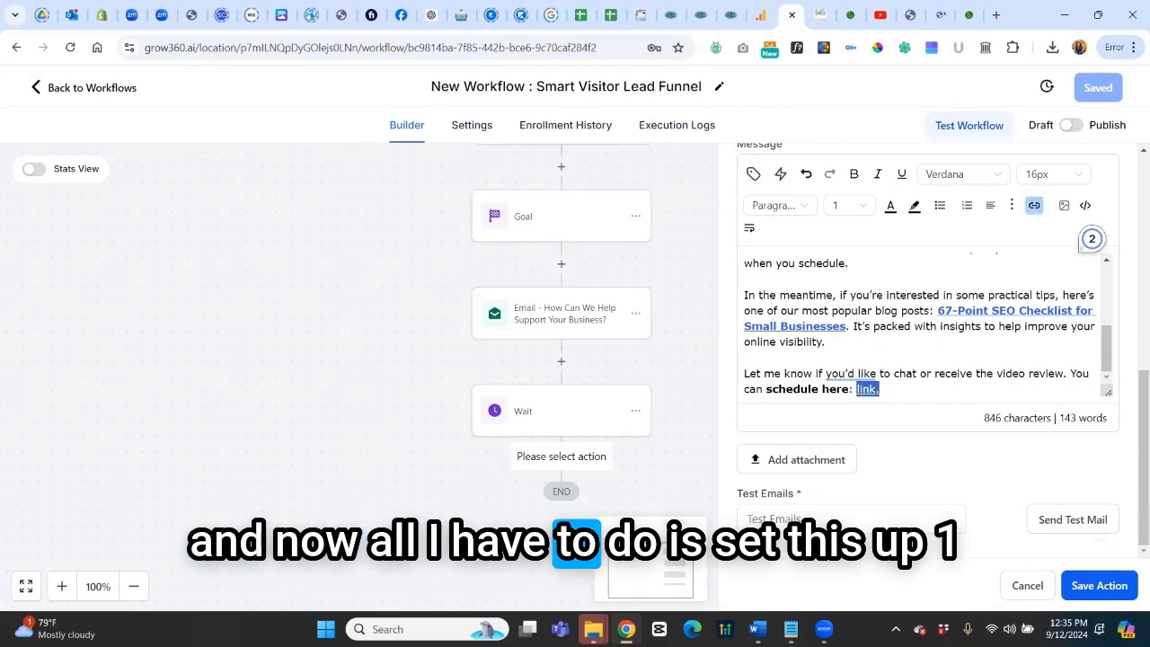
key("BackSpace")
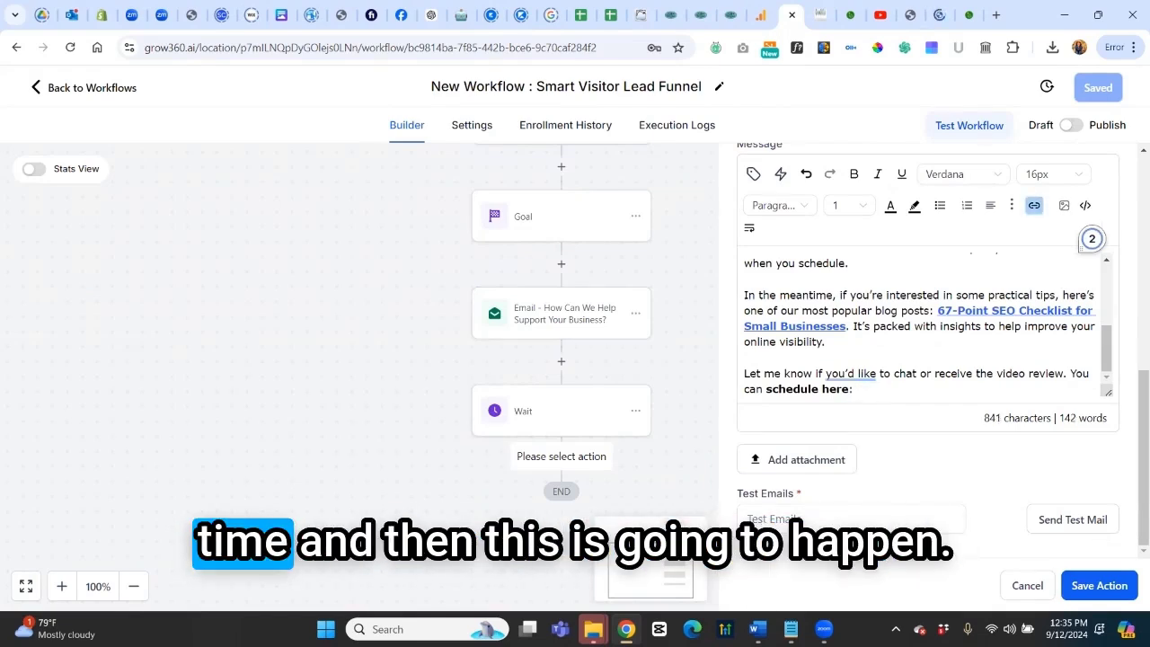
key("ctrl+v")
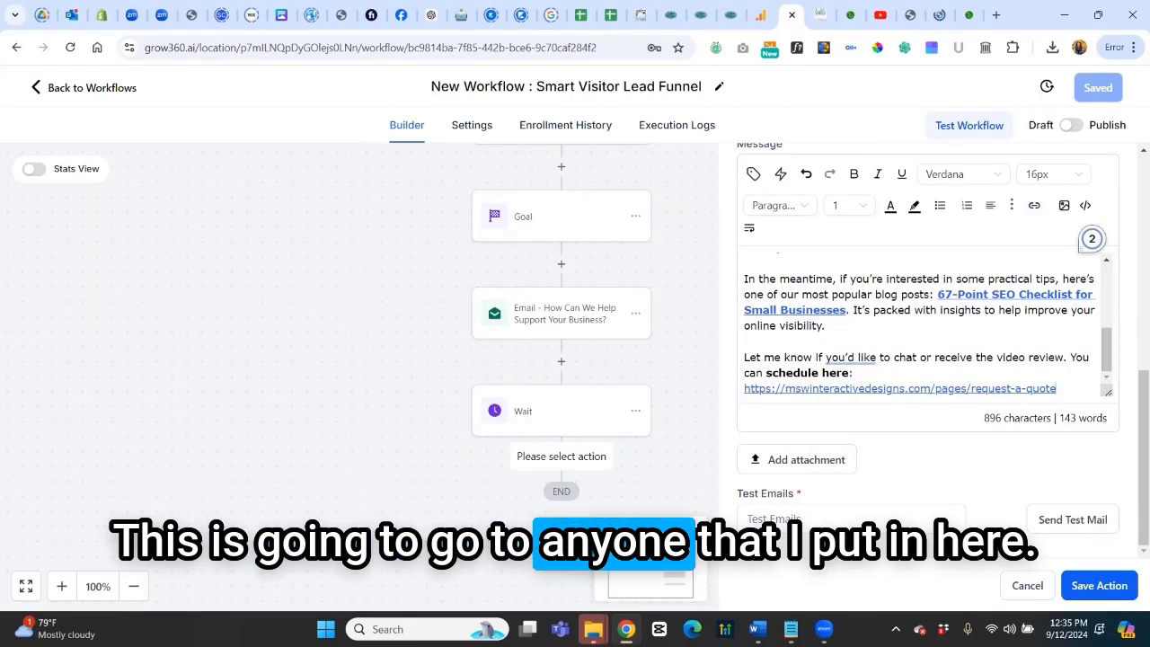
Step: Add a signature block with the owner's name, MSW Interatctive Designs, phone number and e-mail
key("Return")
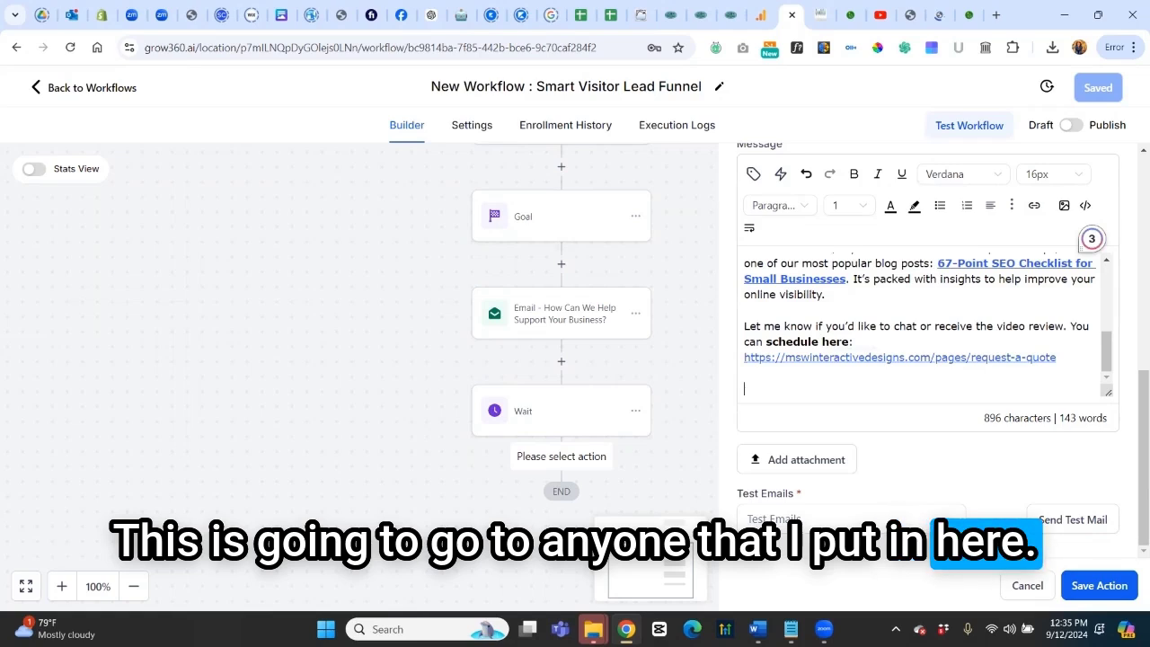
key("Return")
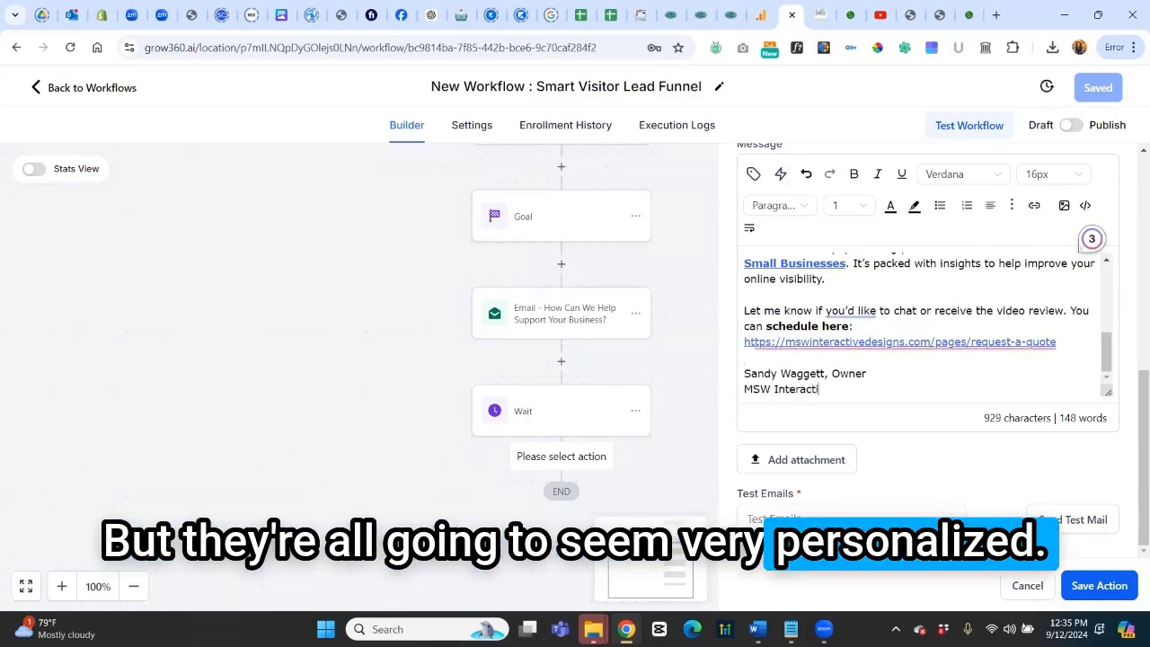
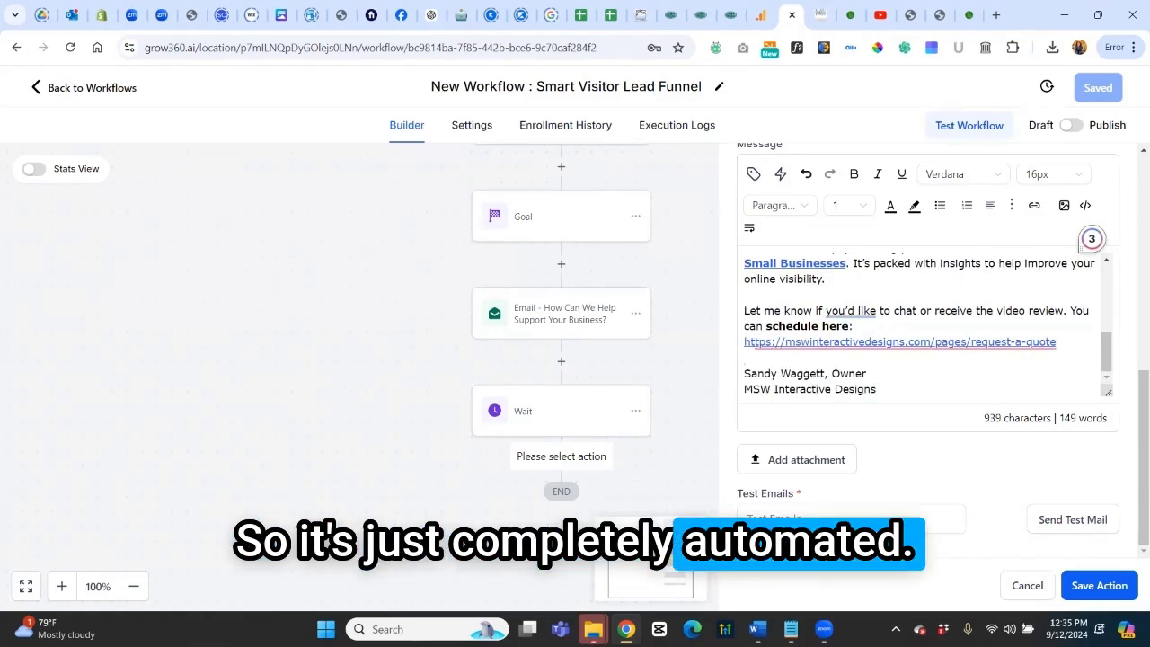
key("Return")
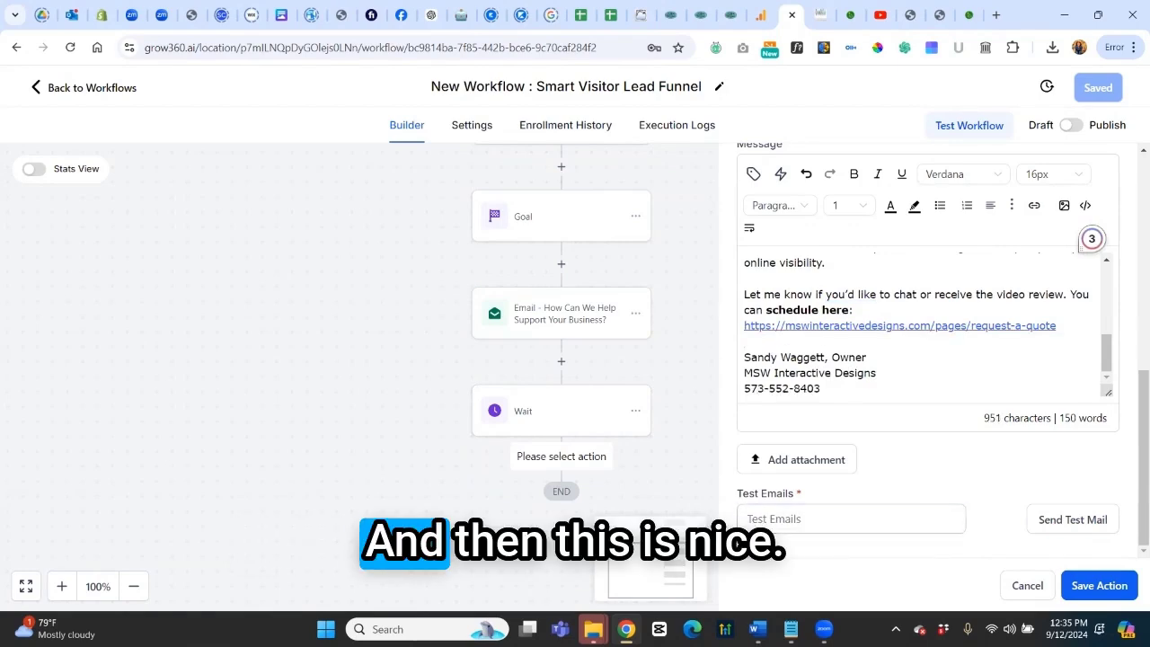
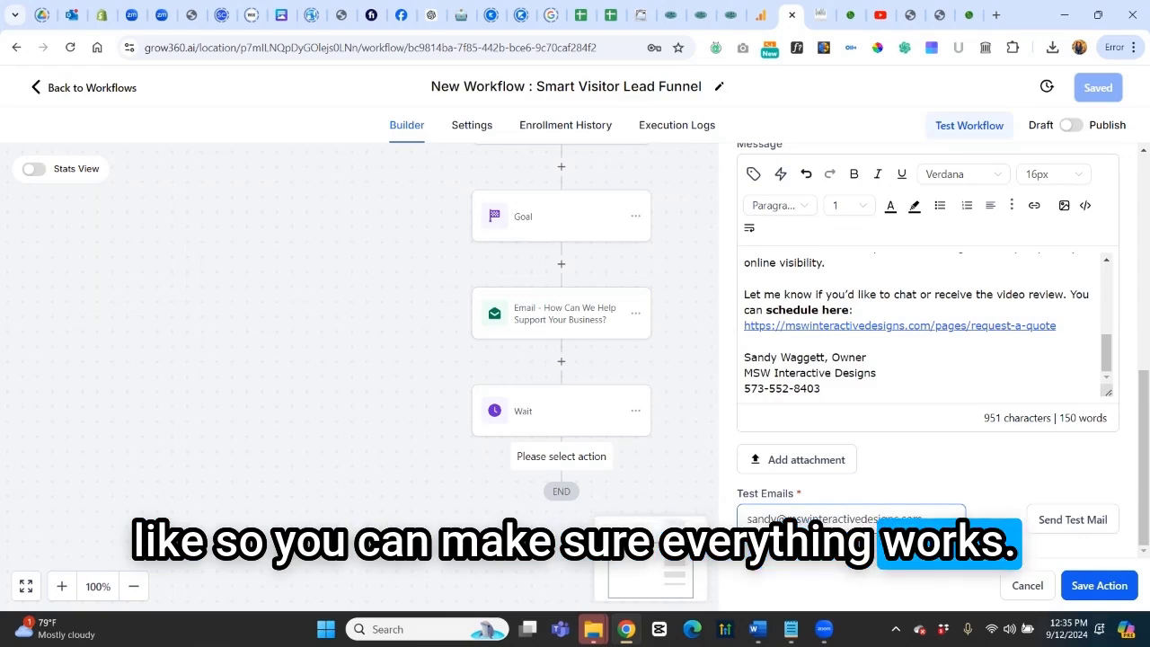
Step: After a failed test send, enter the subject 'How Can We Help Your Business Grow?'
left_click(1073, 519)
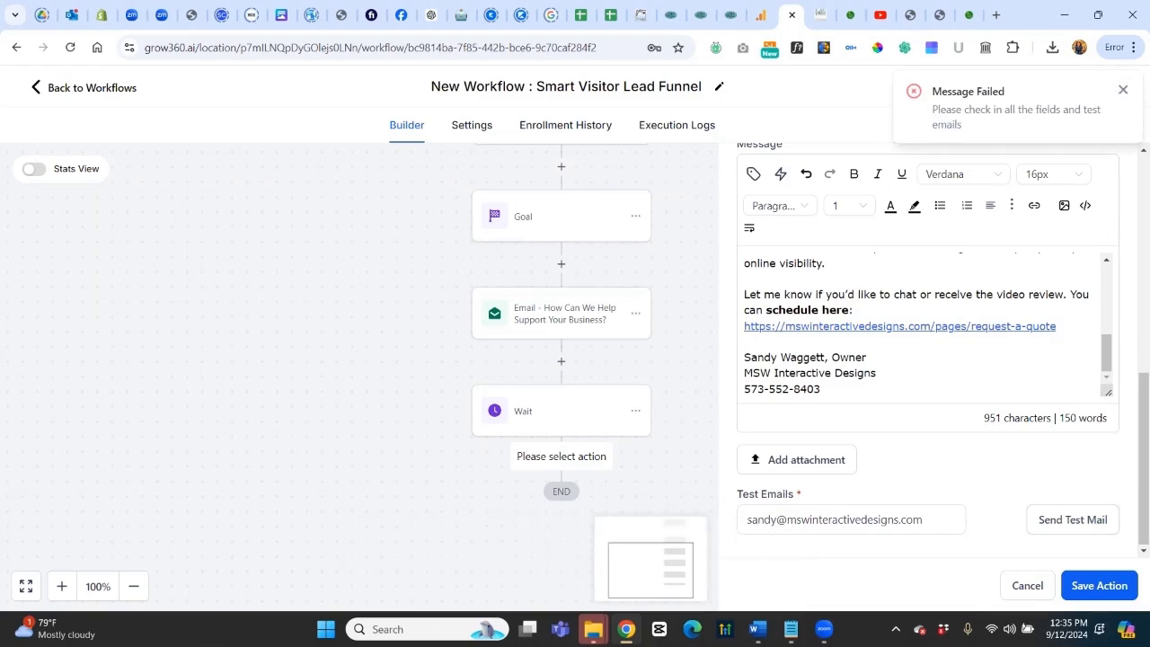
scroll(926, 324, "up", 10)
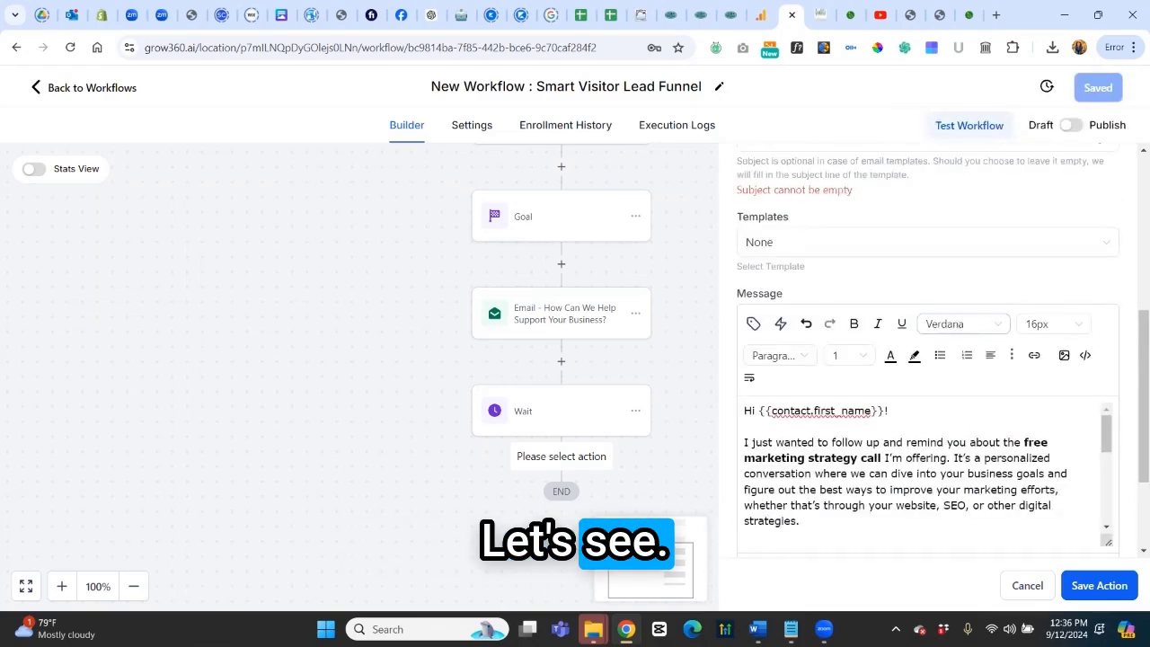
scroll(926, 360, "up", 3)
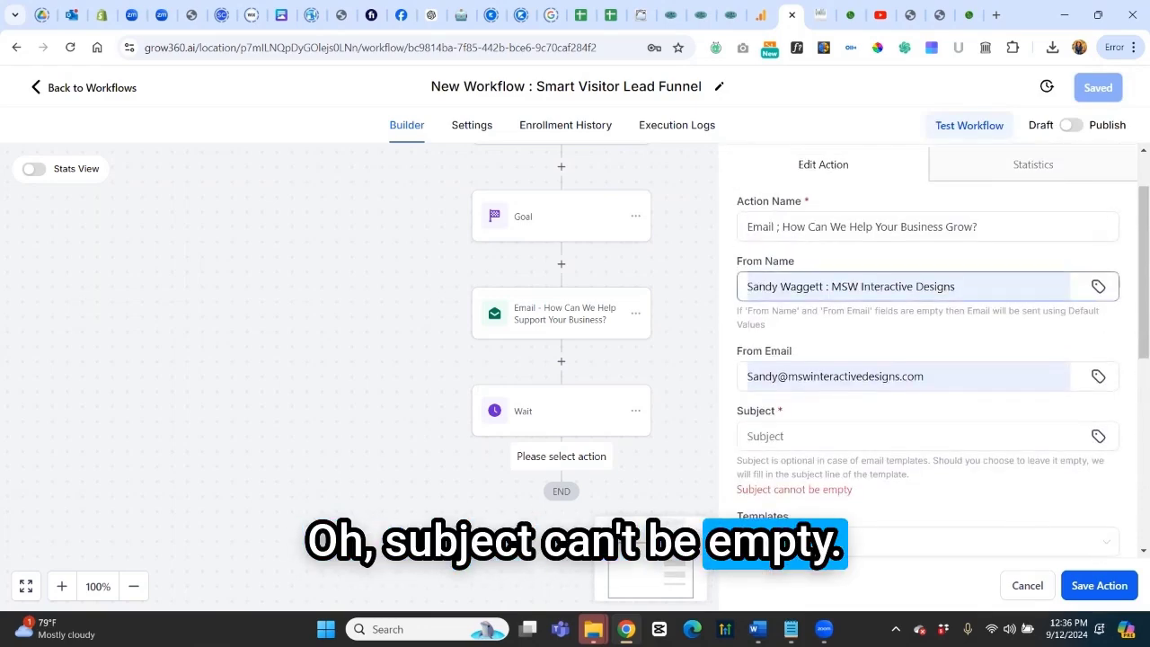
left_click(899, 436)
type("How Can We Help Your Business Grow?")
scroll(926, 359, "down", 2)
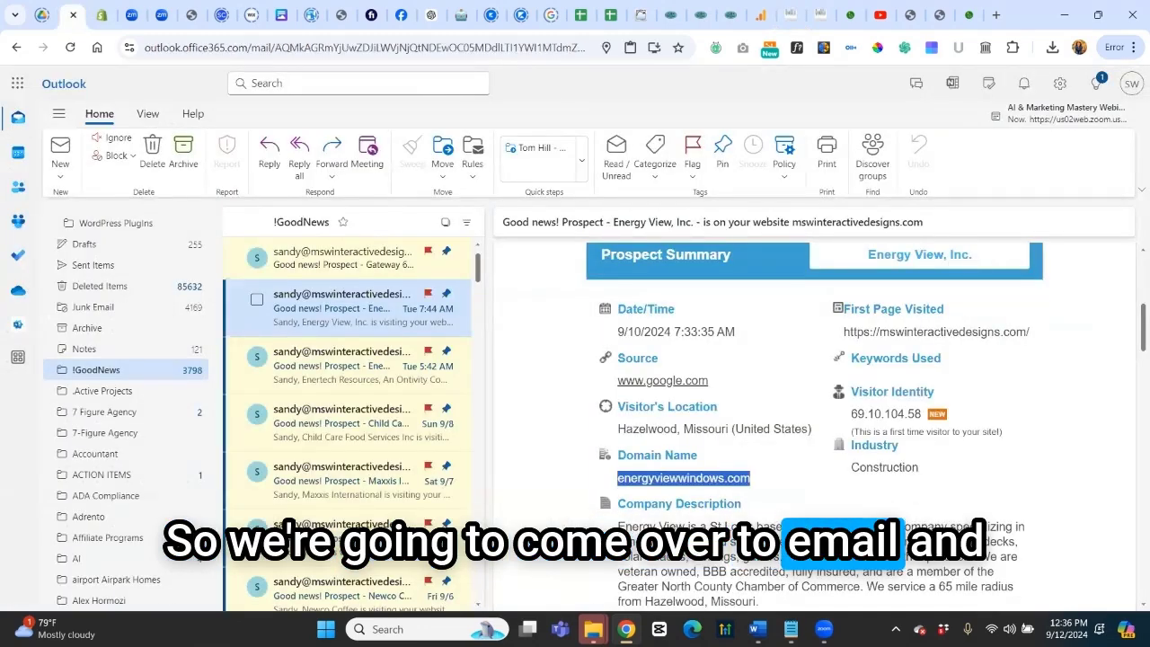
Step: Read the 'How Can We Help Your Business Grow?' test email in the Outlook Inbox
scroll(125, 404, "up", 10)
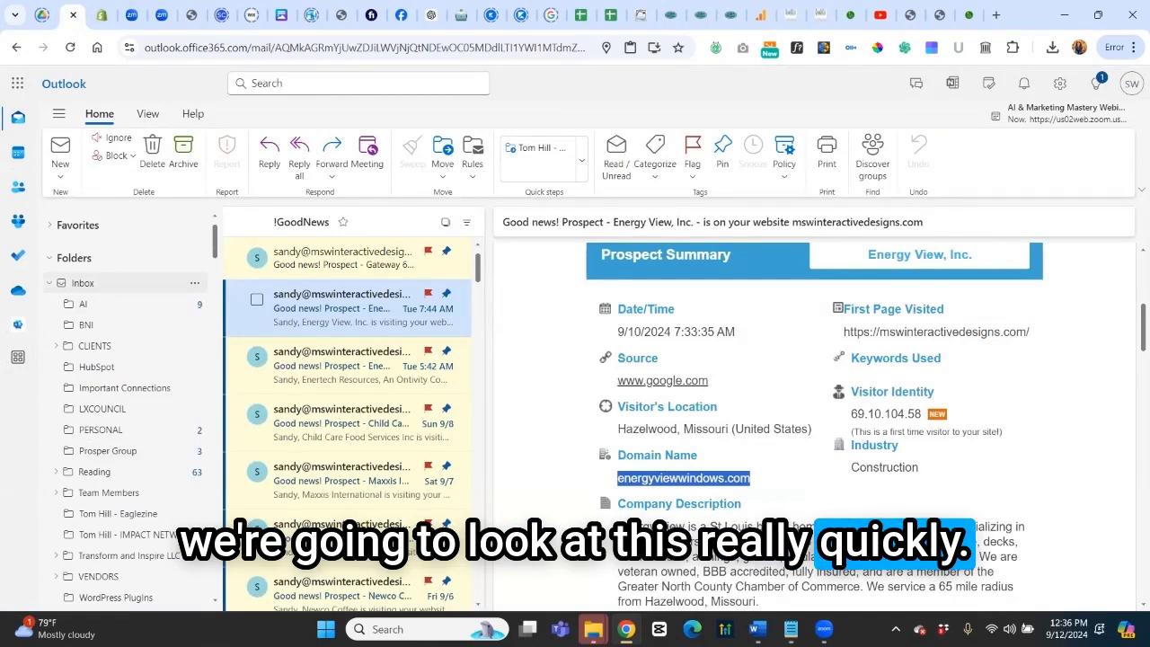
left_click(82, 282)
left_click(360, 297)
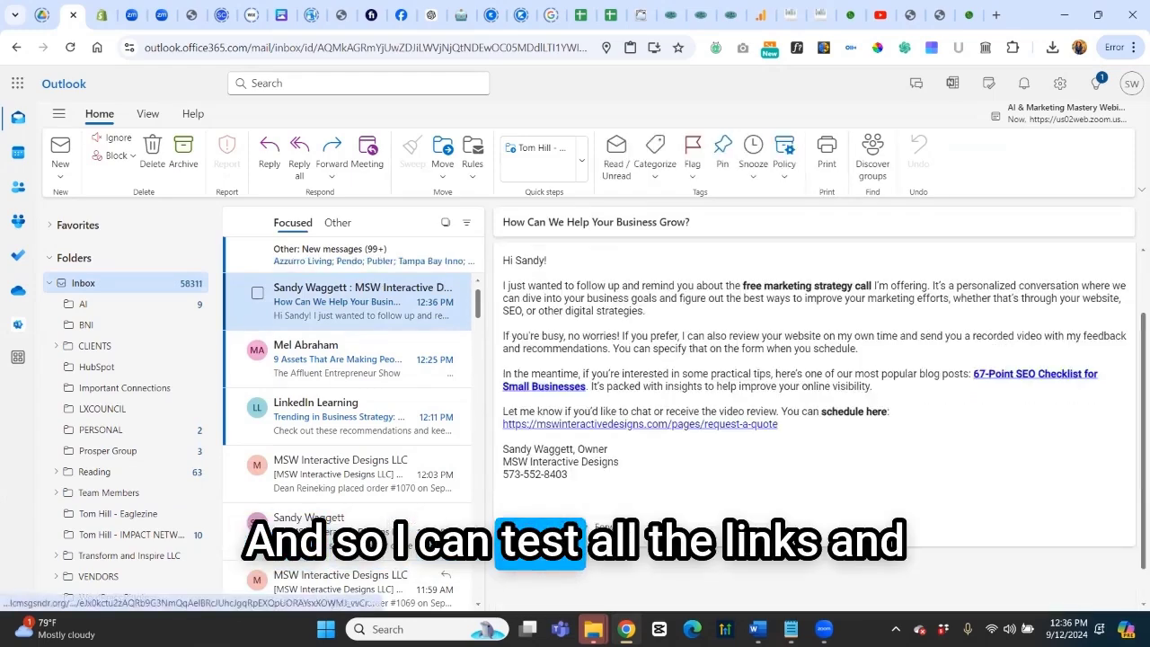
scroll(813, 359, "down", 2)
scroll(813, 404, "up", 2)
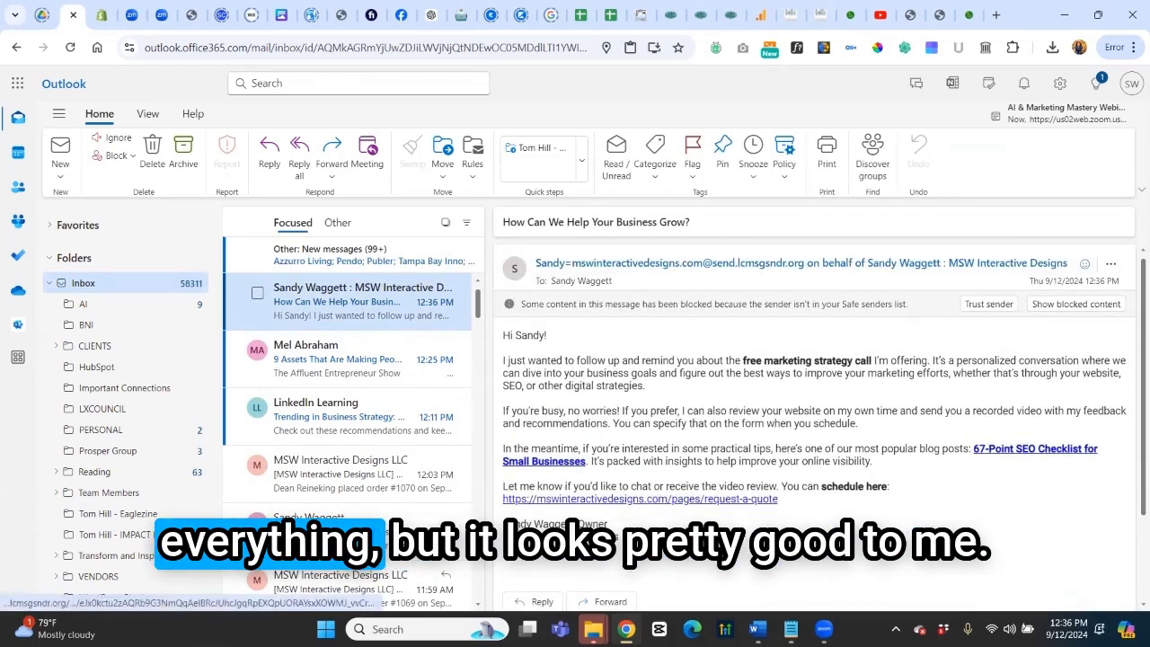
scroll(813, 405, "down", 2)
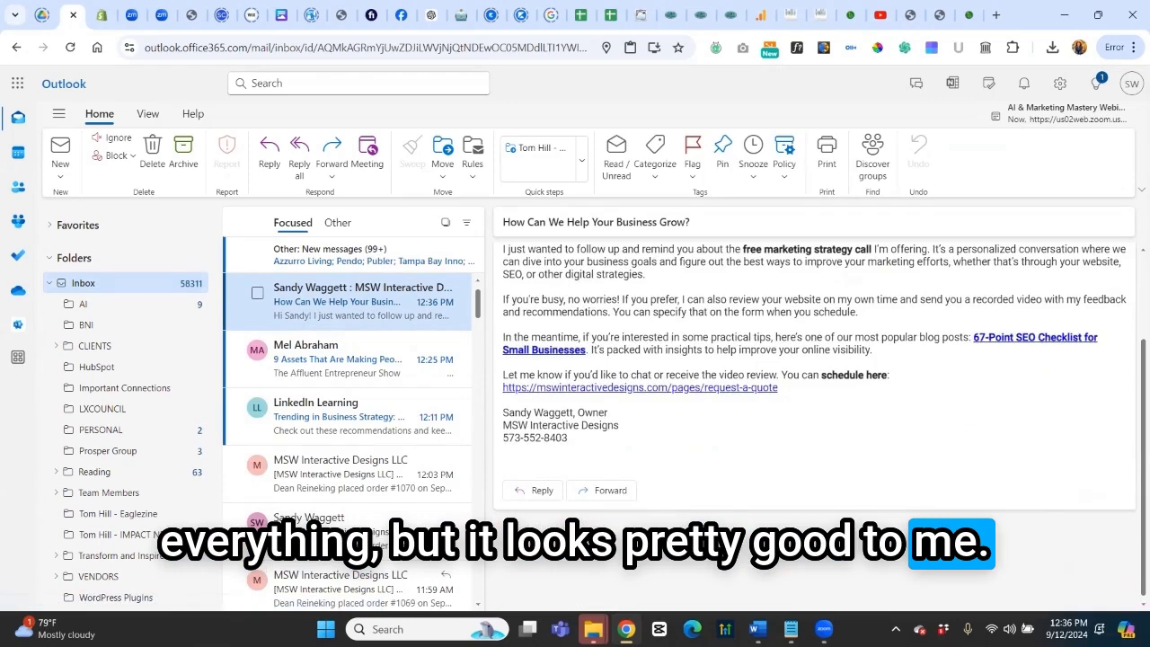
scroll(813, 405, "up", 2)
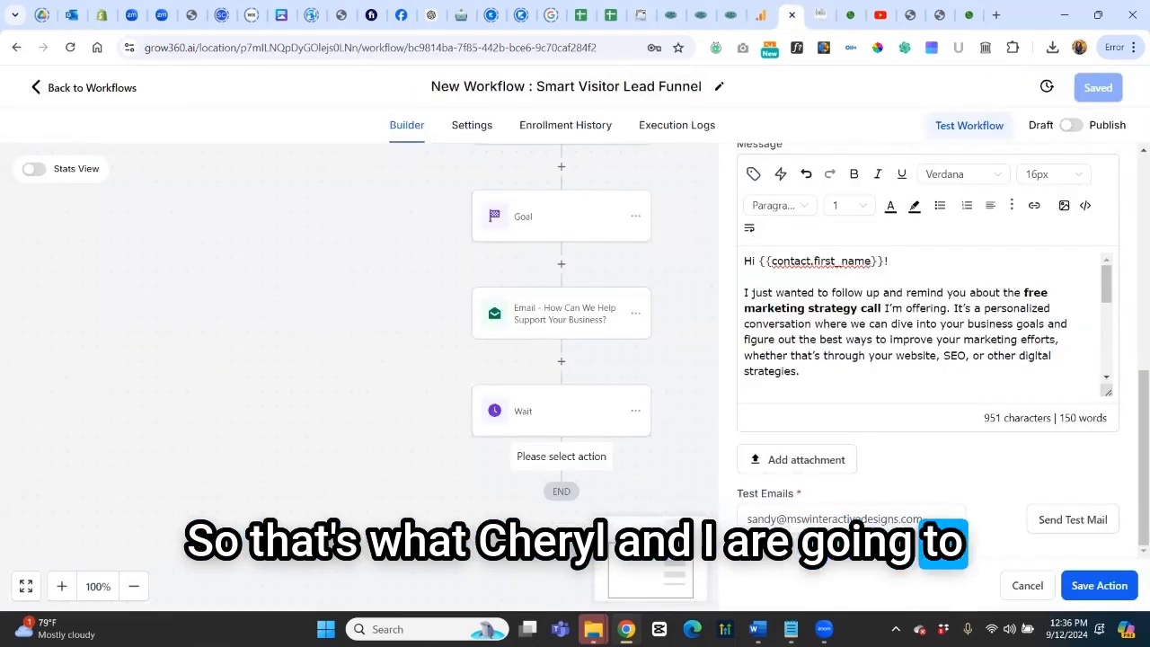
scroll(561, 360, "down", 1)
scroll(561, 360, "up", 1)
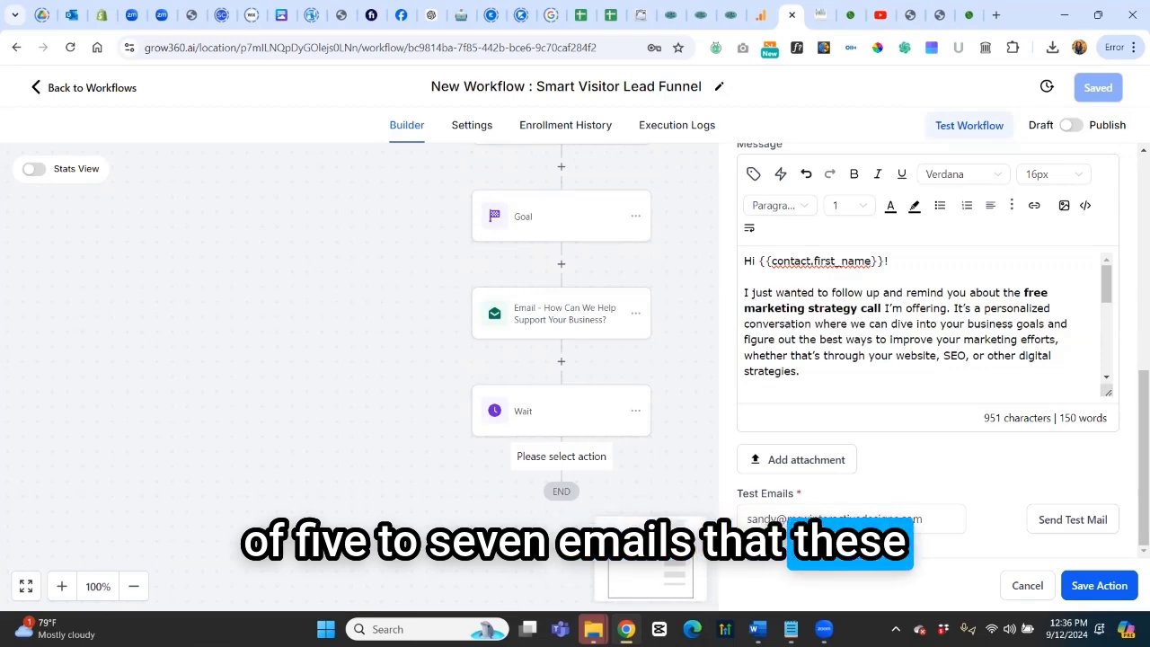
key("ctrl+1")
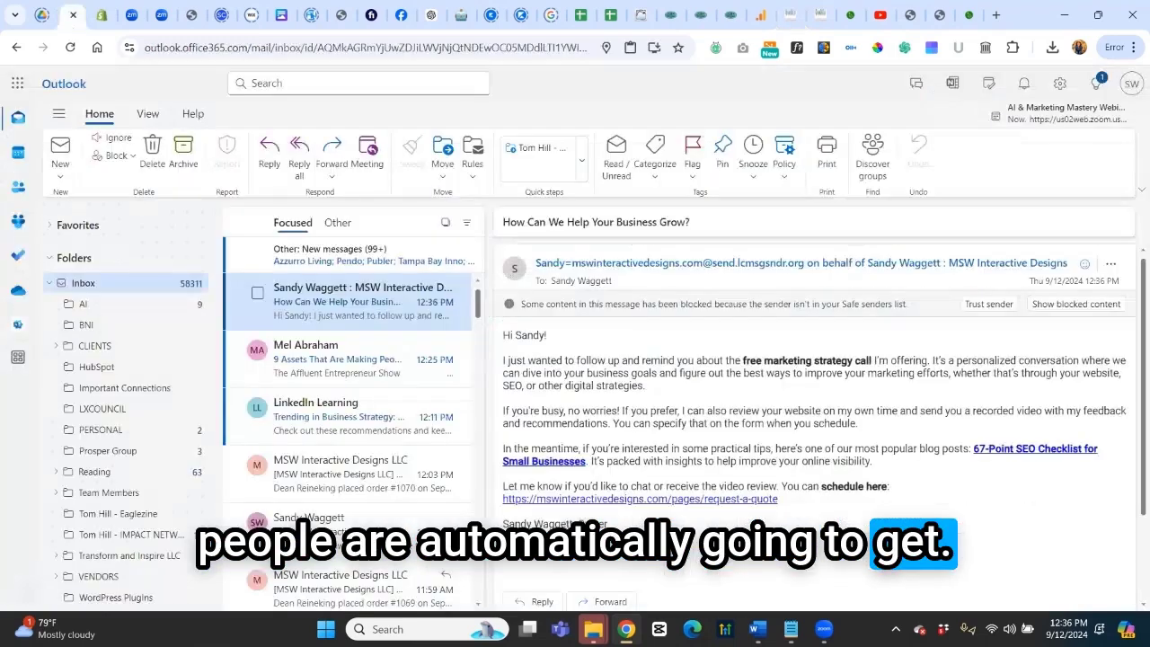
Step: Read the Weiss Insurance Agency, Inc. prospect alert in the !GoodNews folder
scroll(125, 429, "down", 15)
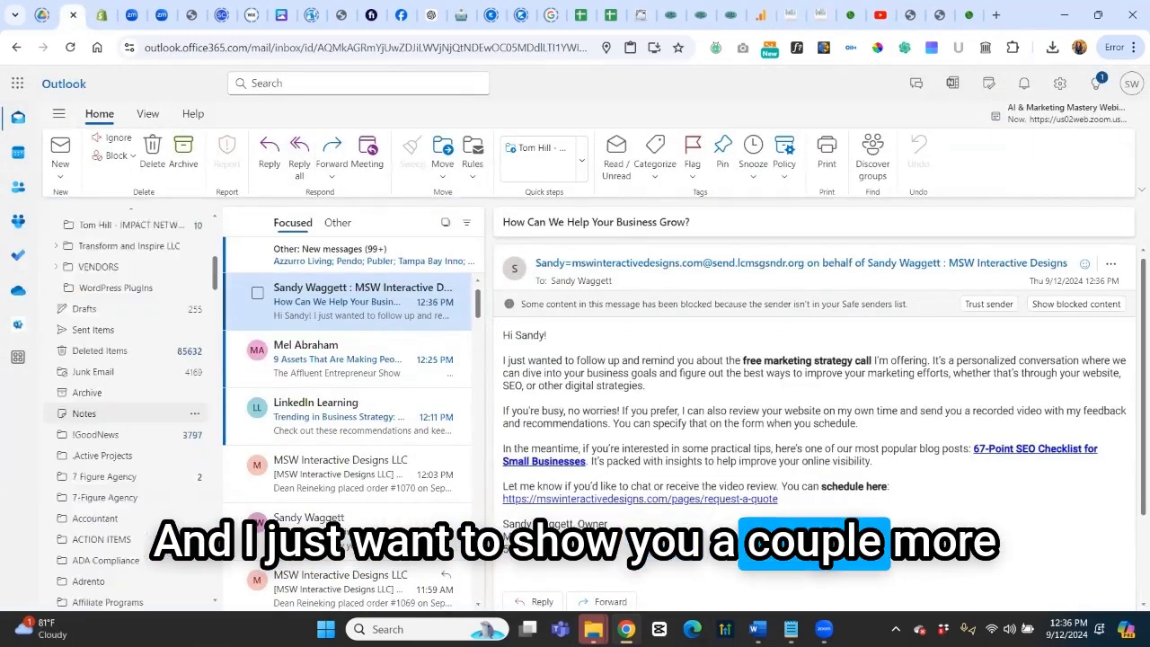
scroll(126, 429, "up", 5)
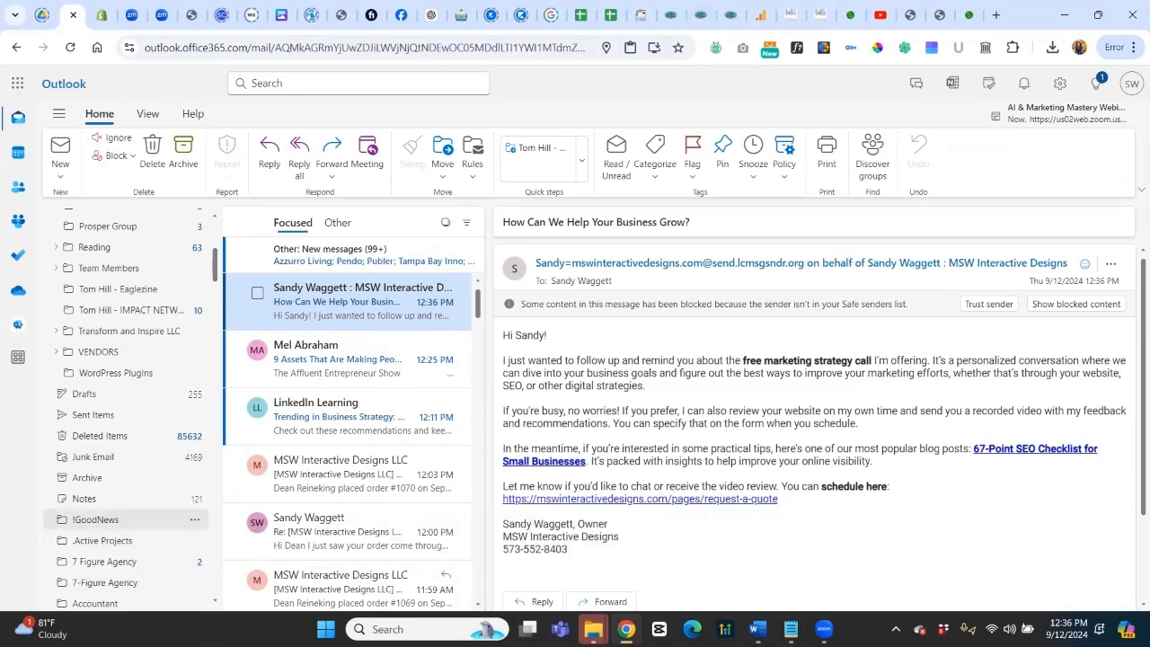
left_click(126, 520)
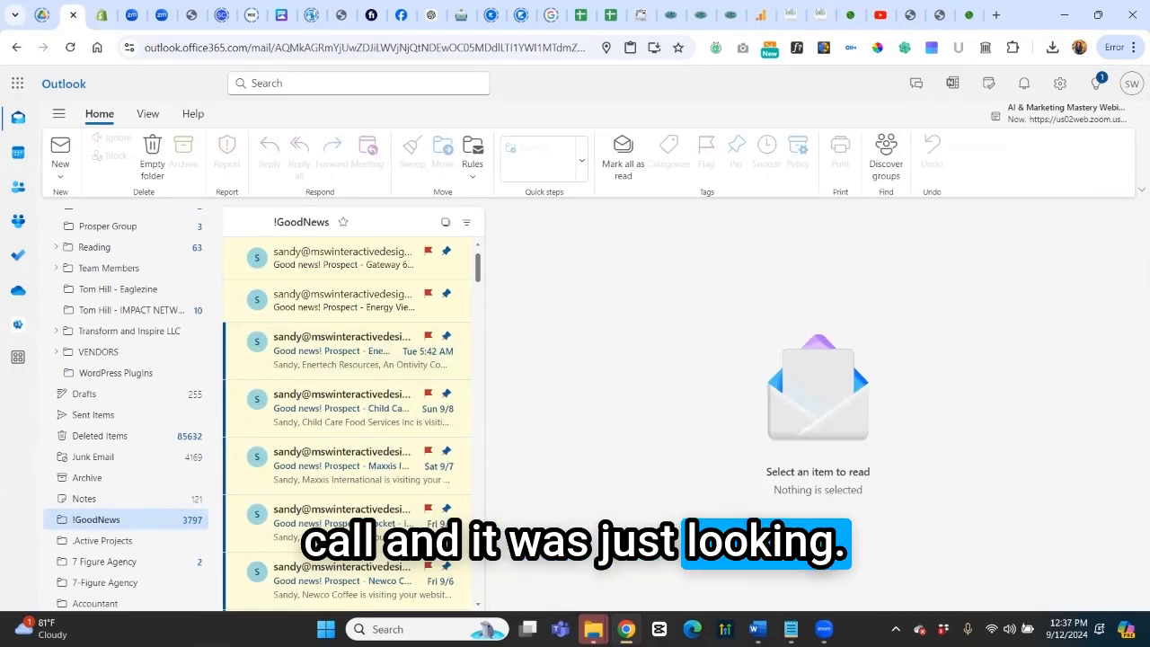
scroll(270, 422, "down", 3)
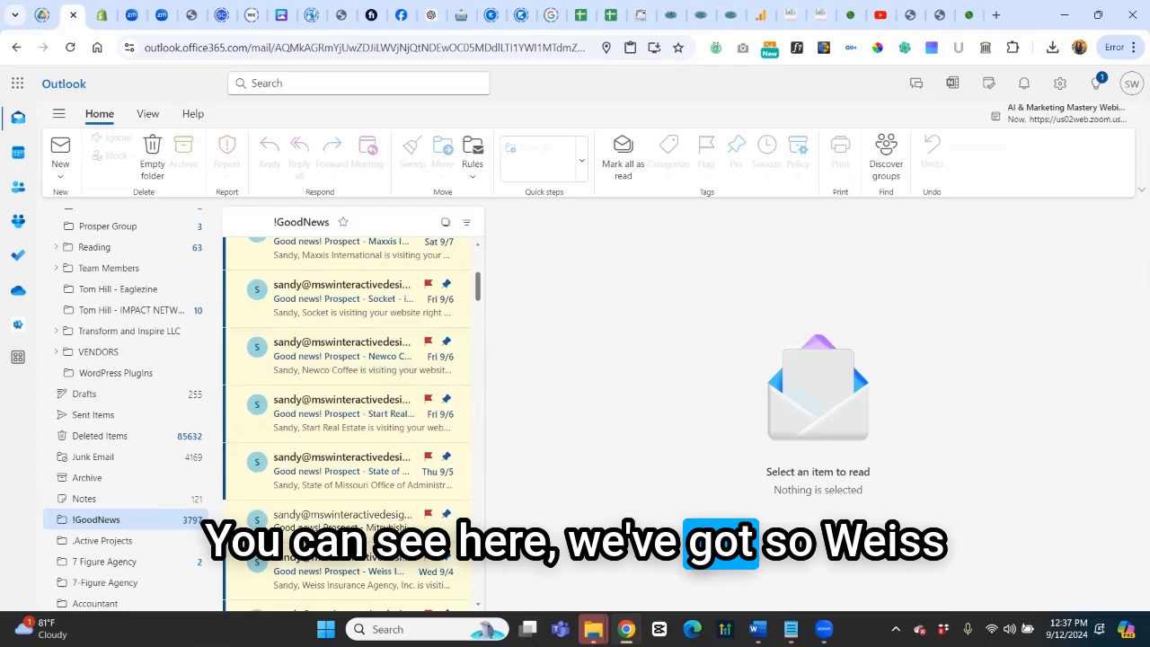
scroll(350, 270, "down", 2)
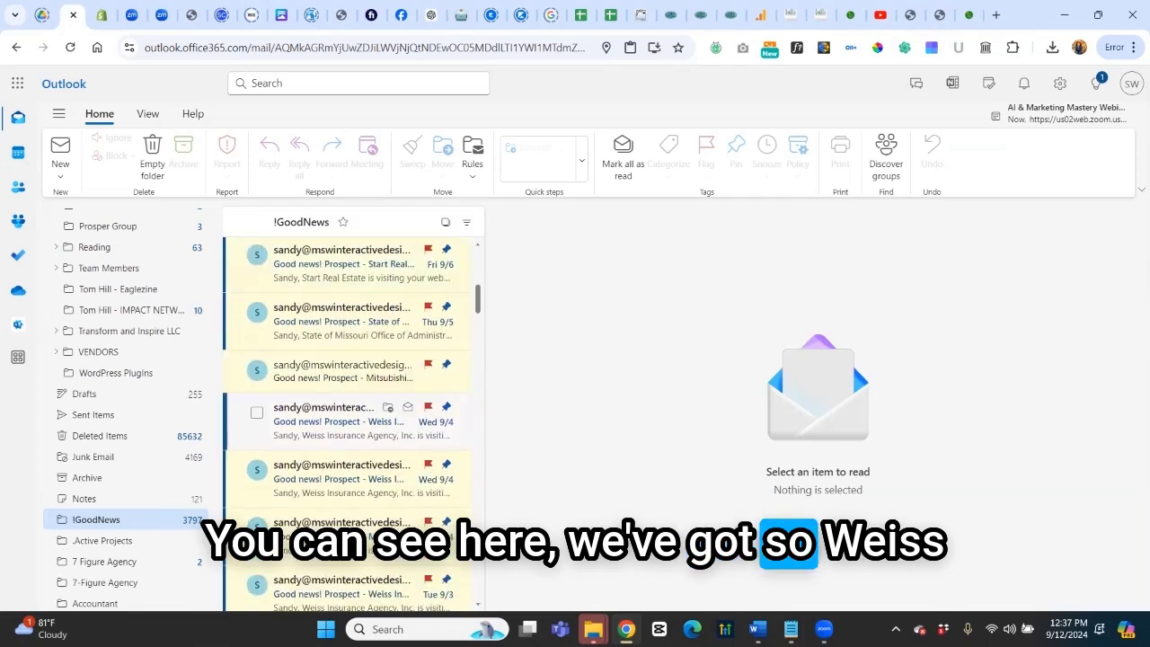
left_click(342, 422)
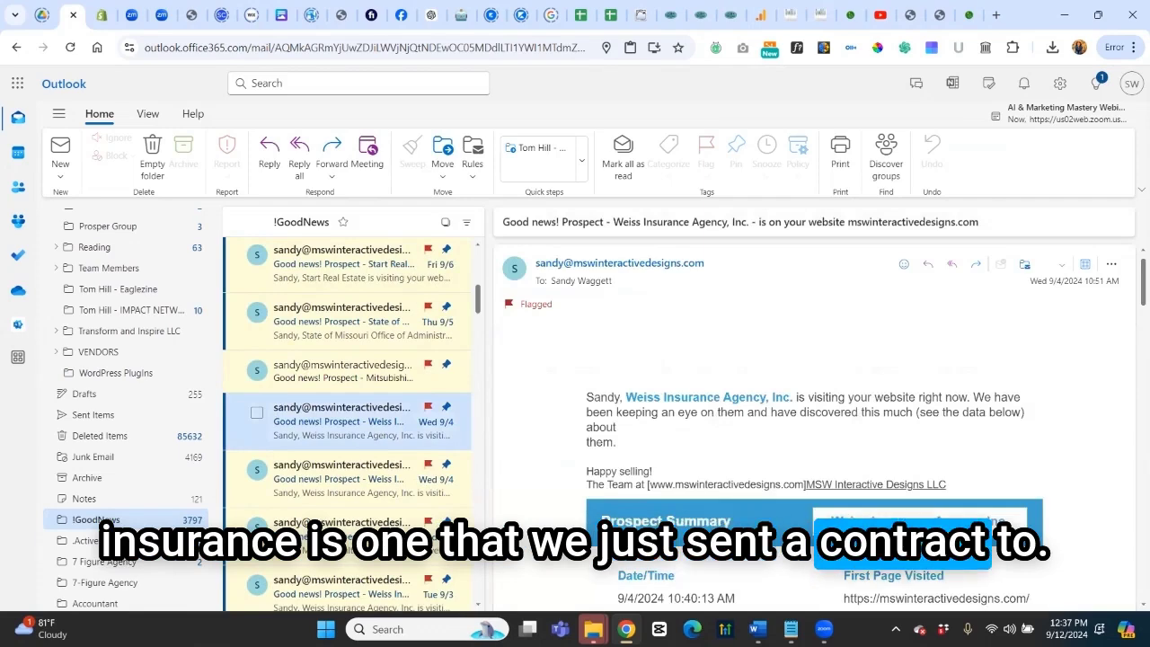
scroll(813, 422, "down", 5)
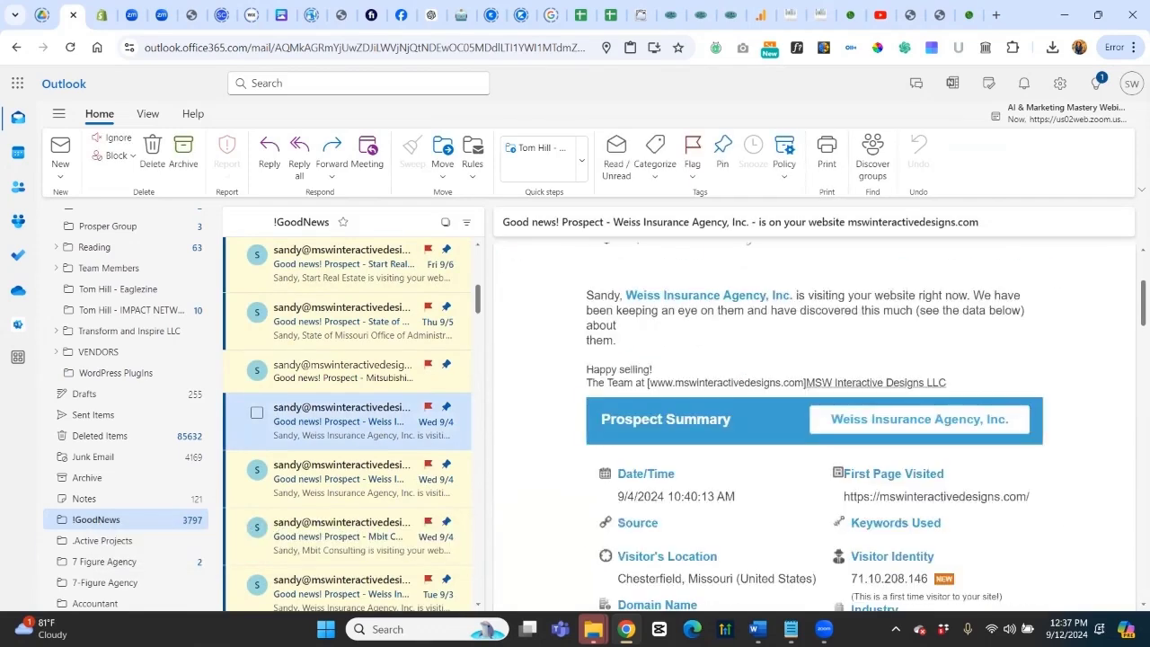
scroll(813, 413, "down", 6)
scroll(814, 414, "down", 4)
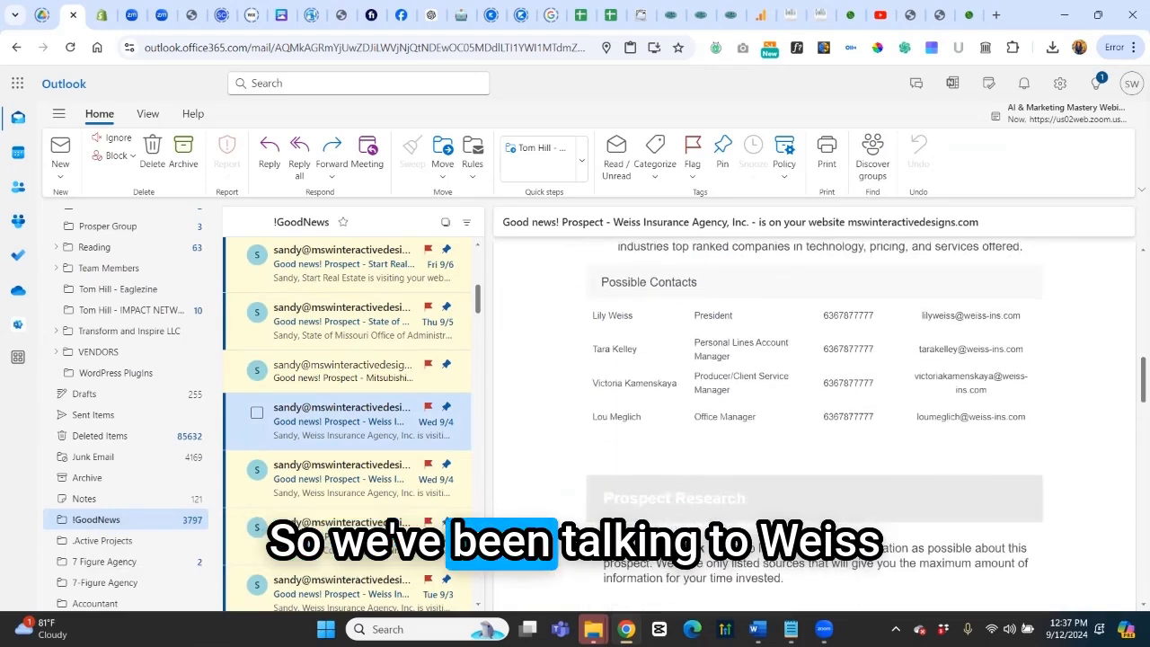
scroll(814, 413, "down", 4)
scroll(813, 414, "down", 10)
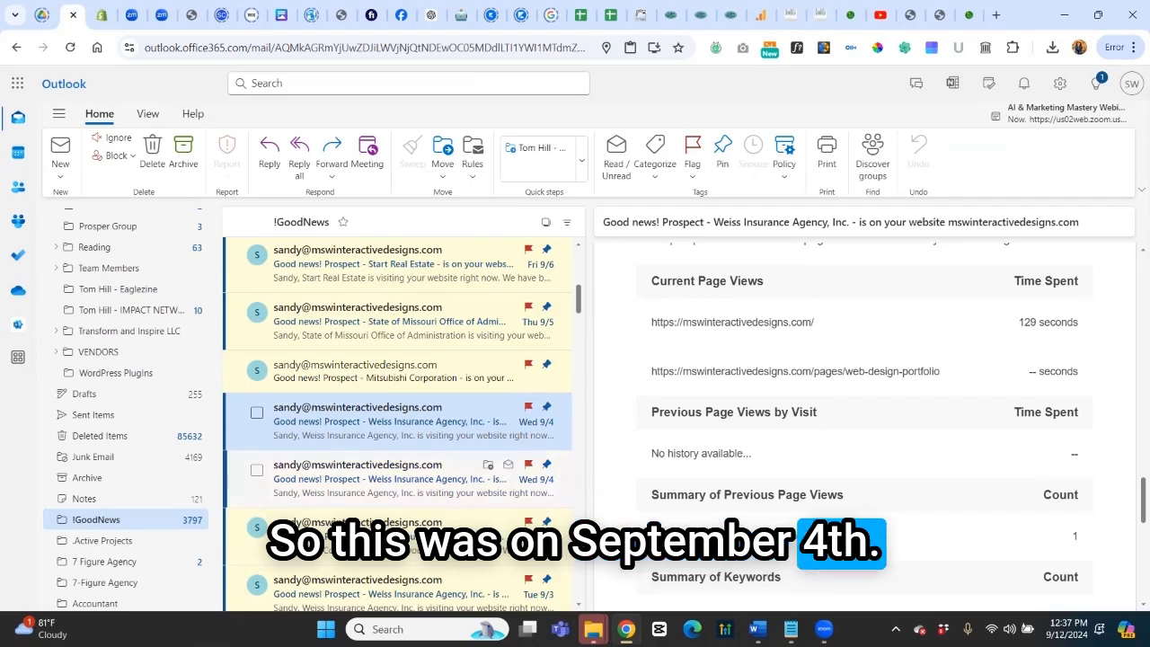
Step: Review the next Weiss Insurance Agency alert and the Mbit Consulting prospect alert
left_click(386, 479)
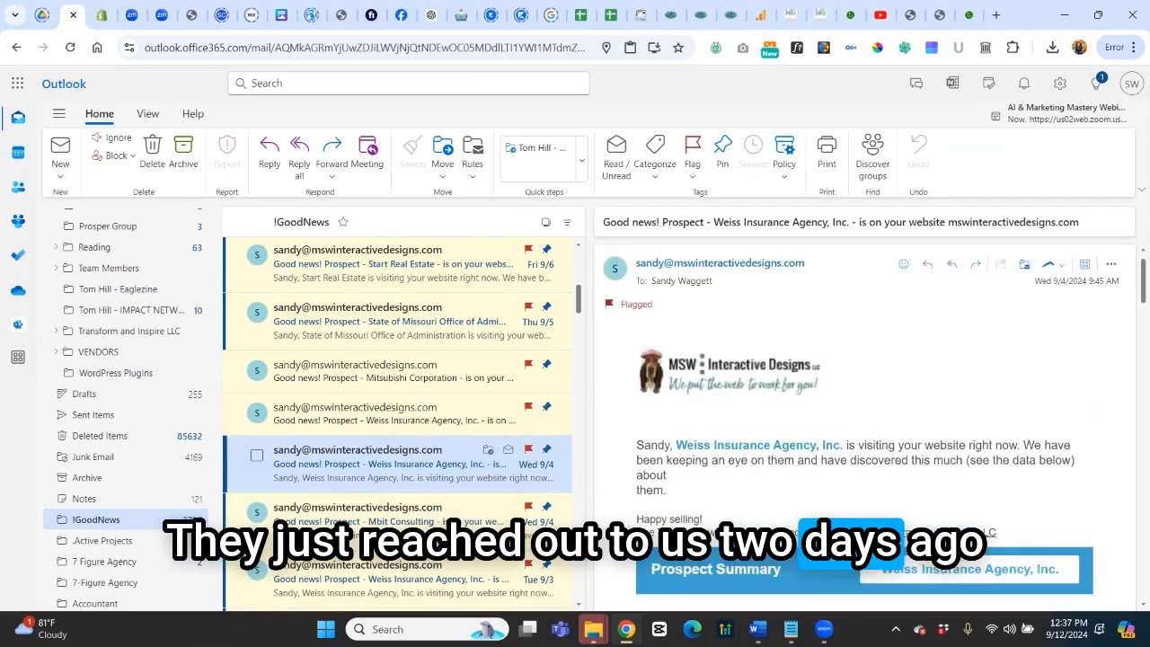
scroll(865, 413, "down", 3)
scroll(865, 414, "down", 2)
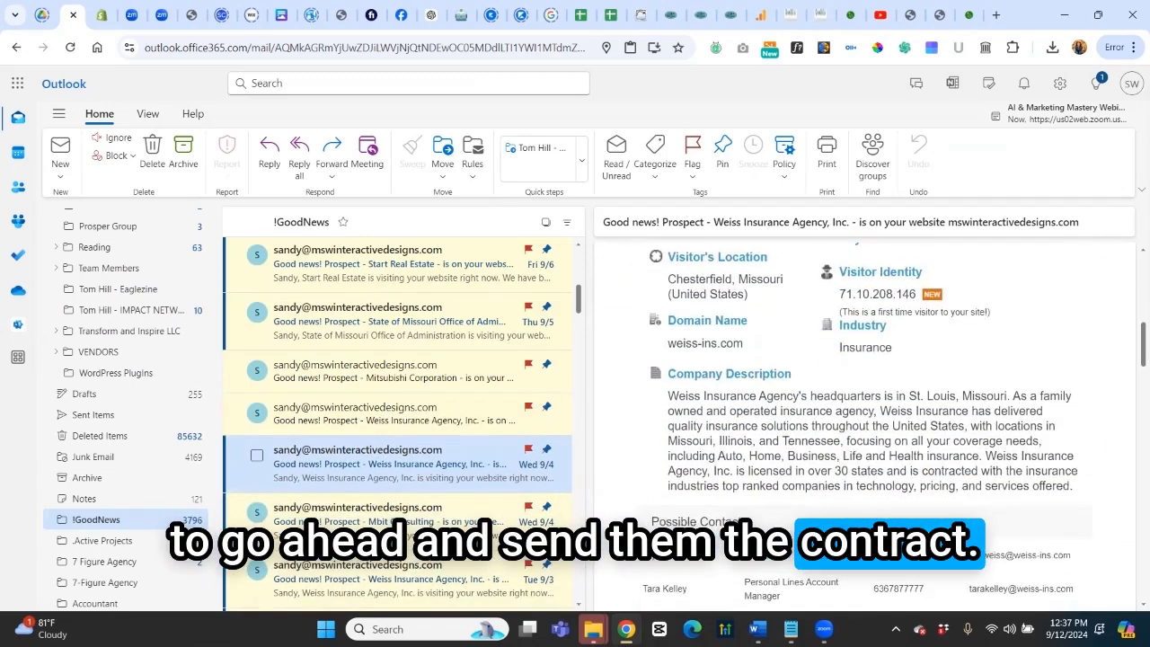
scroll(865, 414, "down", 4)
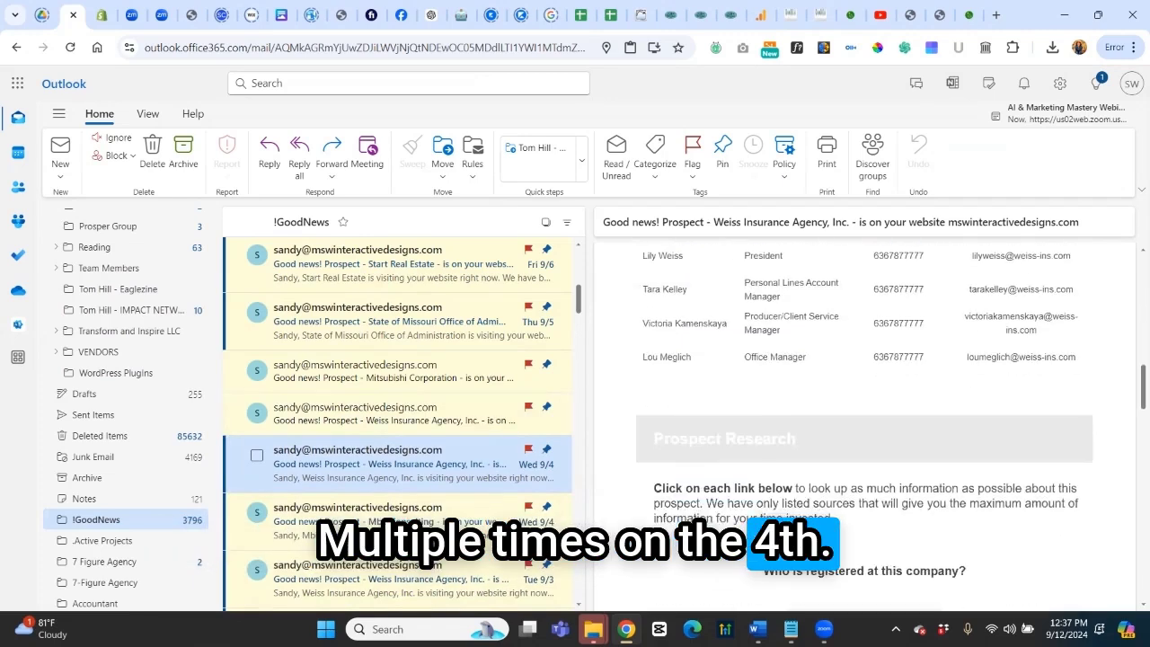
scroll(864, 414, "down", 7)
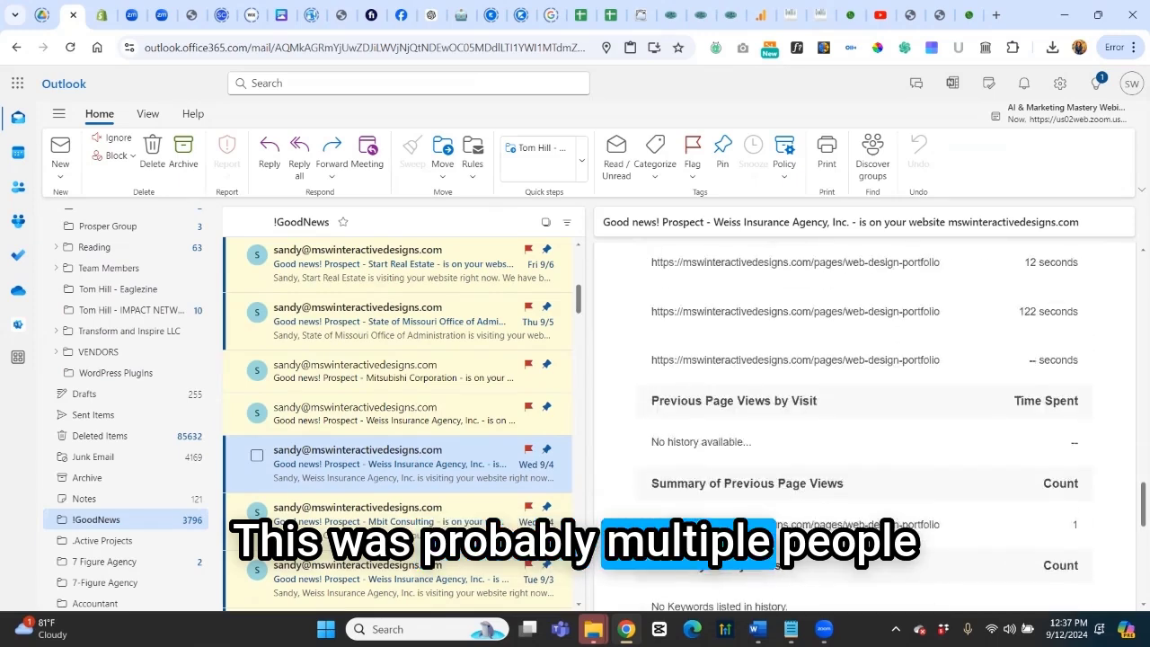
scroll(864, 414, "up", 1)
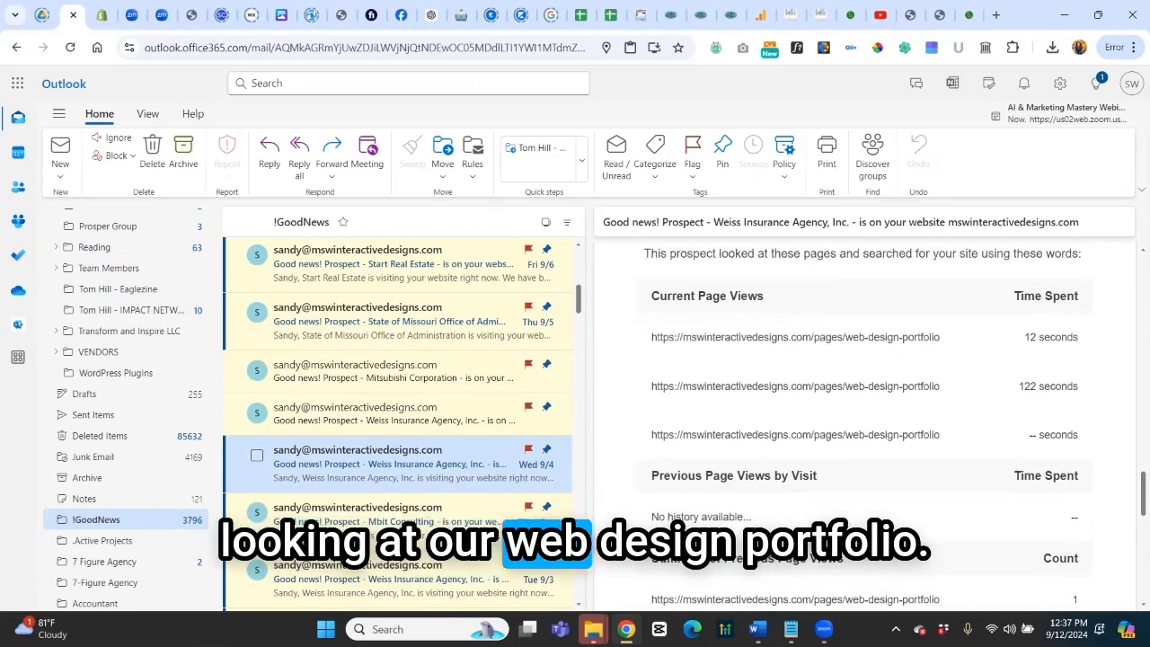
scroll(864, 413, "down", 2)
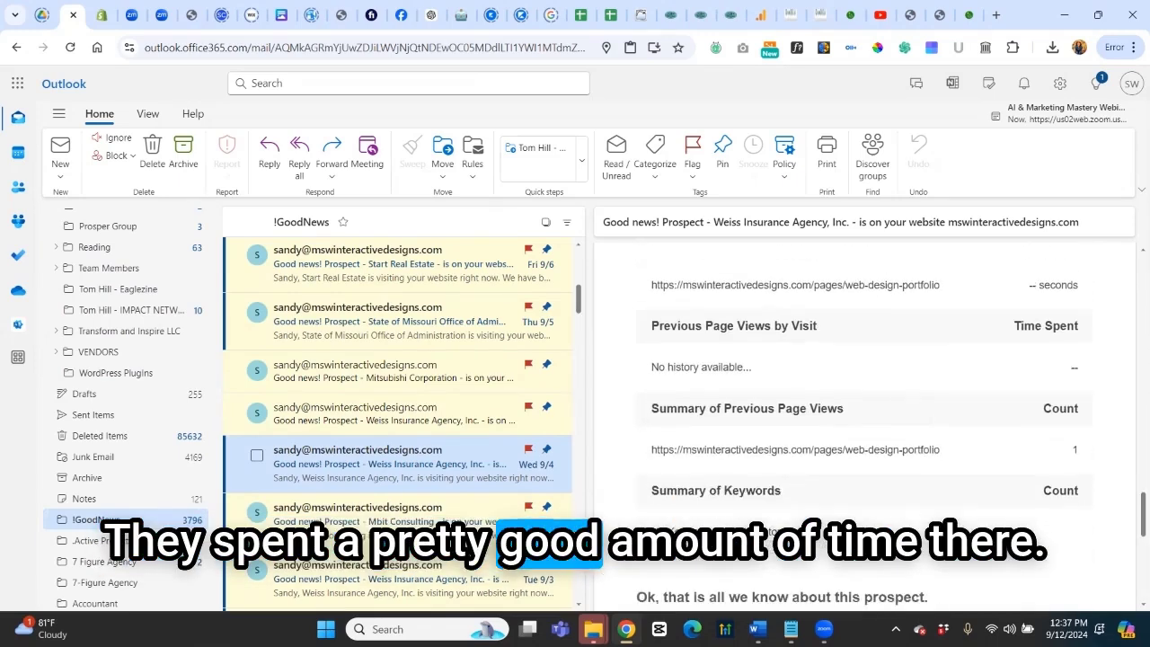
scroll(397, 423, "down", 3)
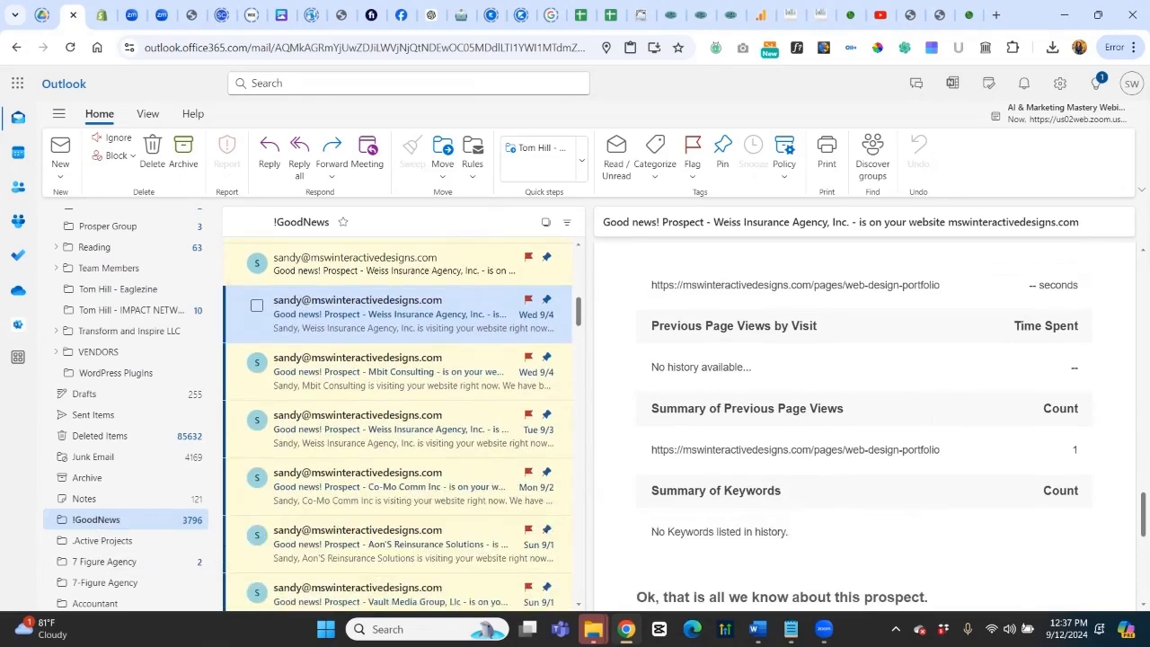
left_click(405, 371)
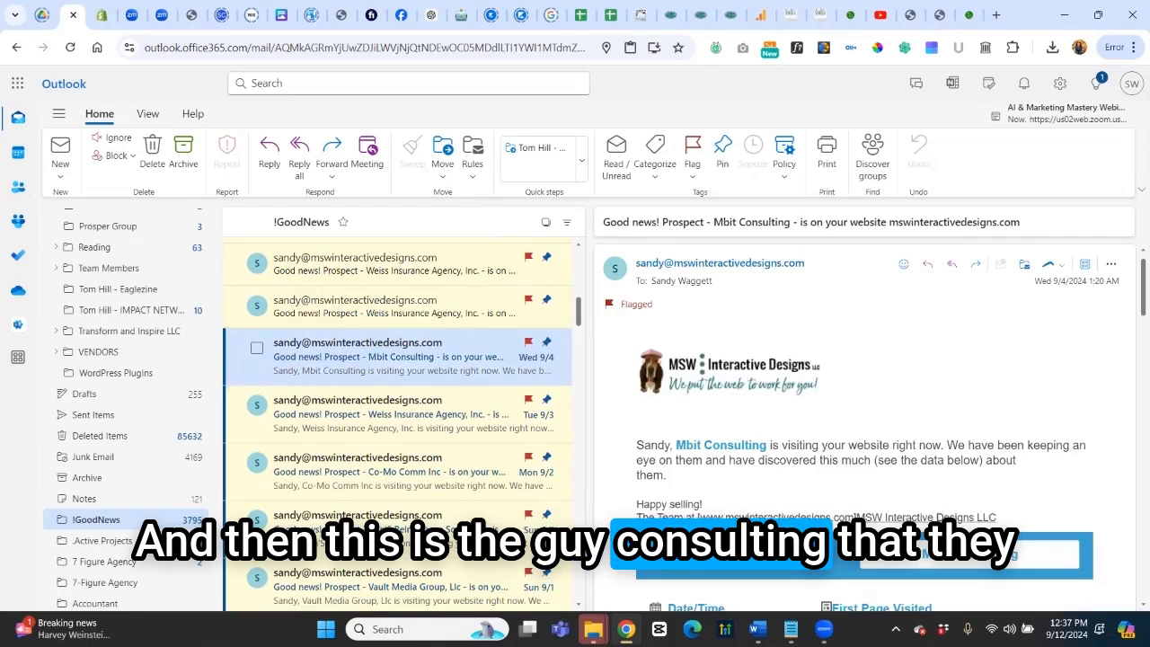
scroll(863, 404, "down", 5)
scroll(864, 422, "down", 10)
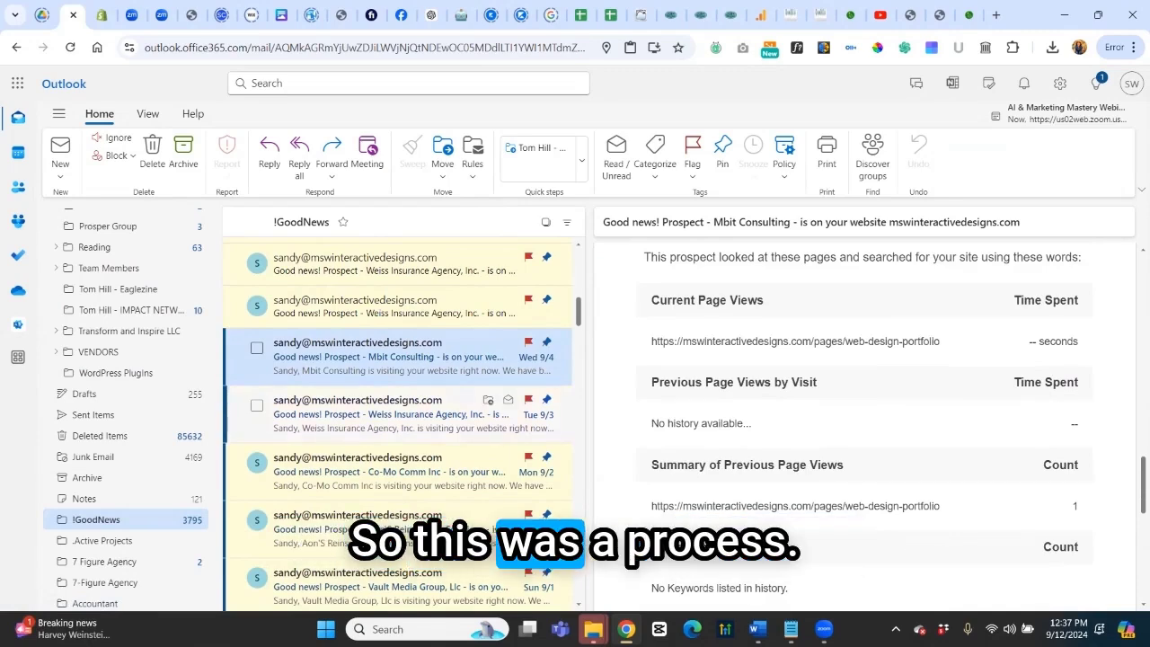
Step: Review the earlier Weiss Insurance alert, then the FWB-NE alert and its first visited page URL
left_click(386, 414)
scroll(865, 422, "down", 3)
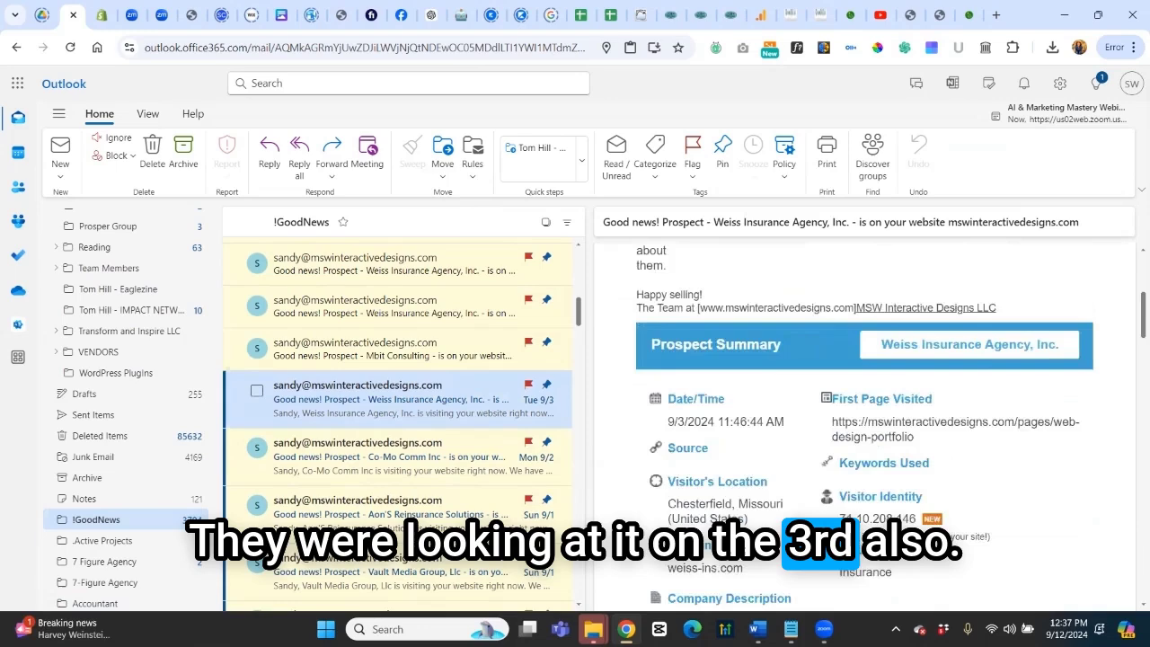
scroll(865, 422, "down", 12)
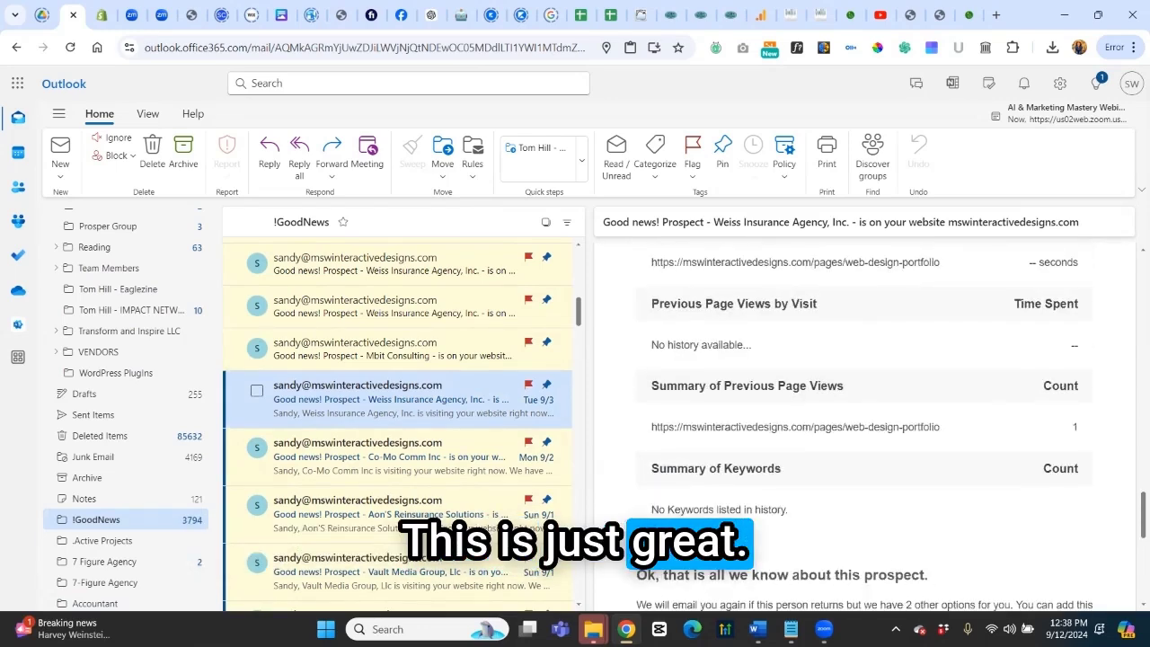
scroll(398, 423, "down", 2)
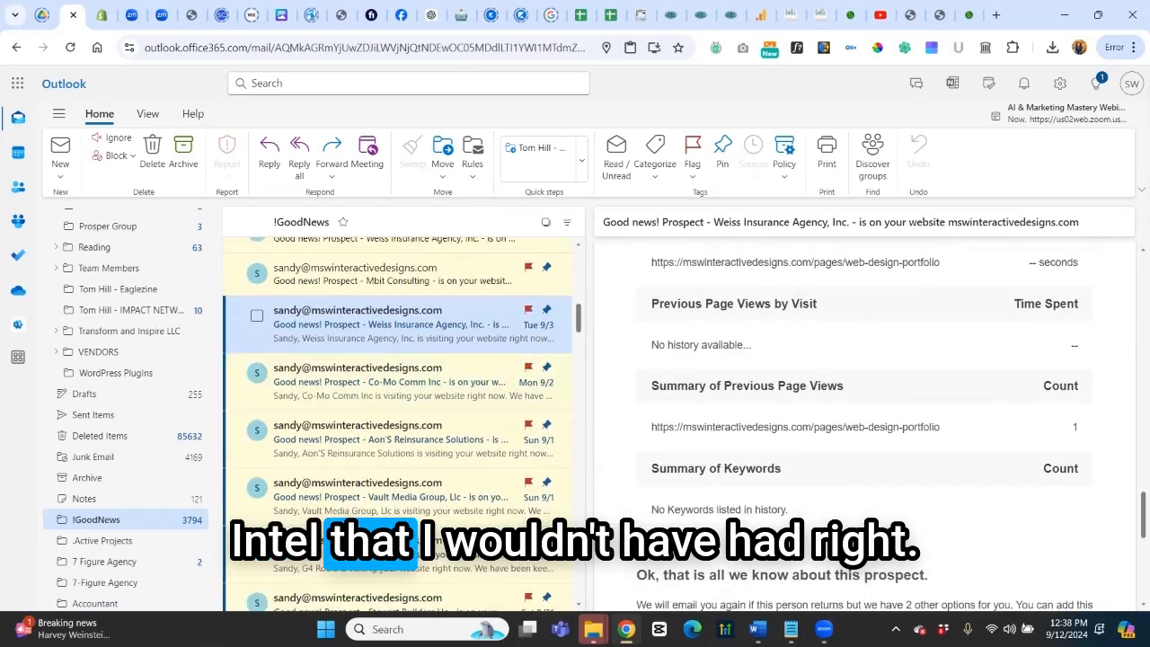
scroll(398, 347, "down", 4)
scroll(398, 359, "down", 2)
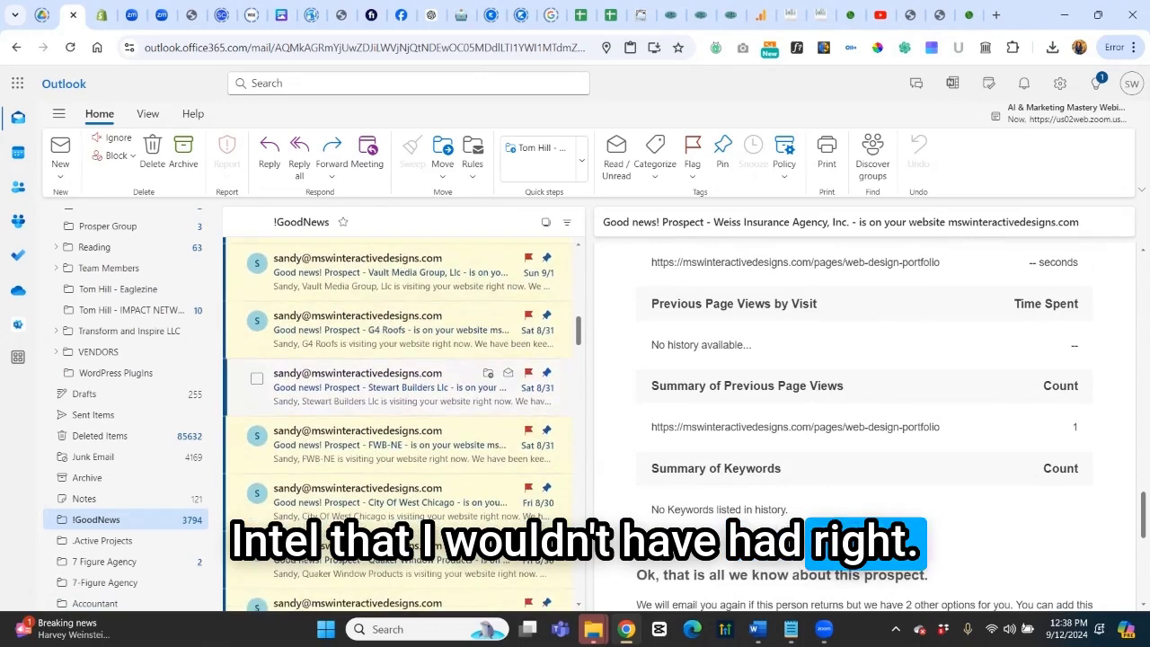
scroll(398, 468, "down", 2)
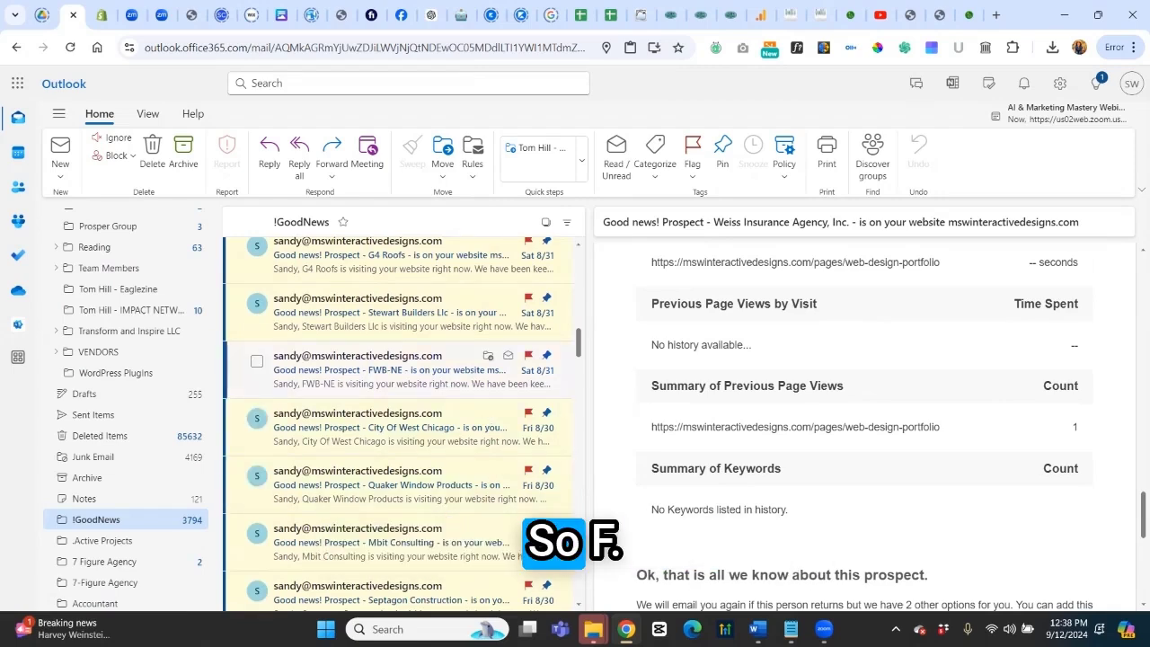
left_click(404, 369)
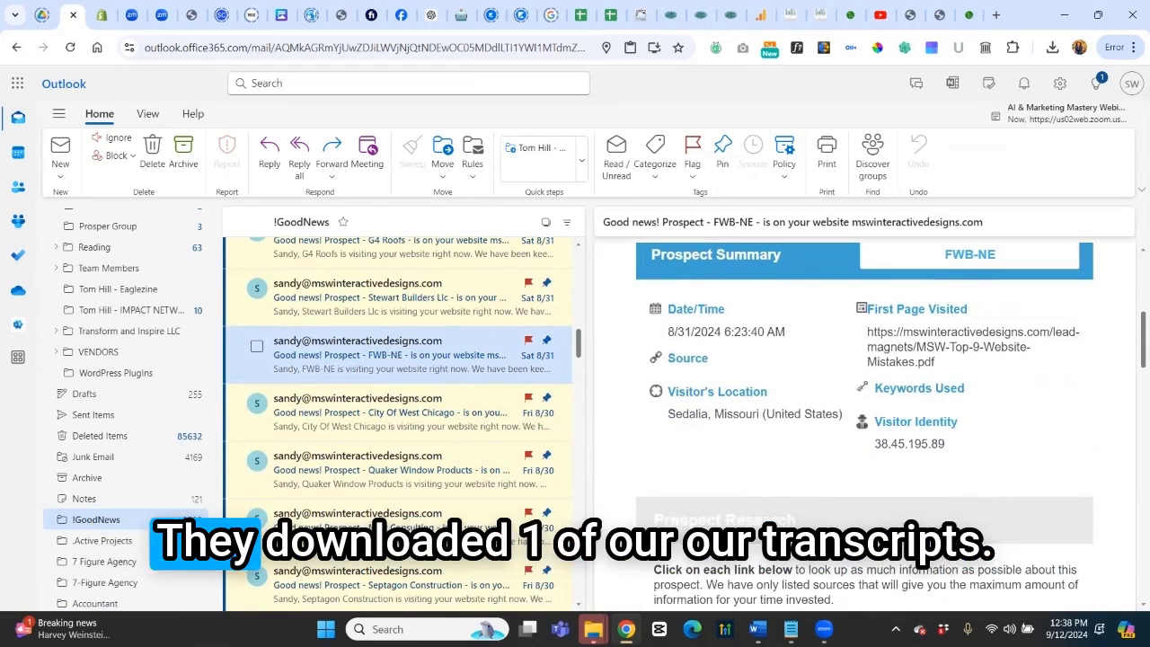
left_click_drag(868, 331, 936, 361)
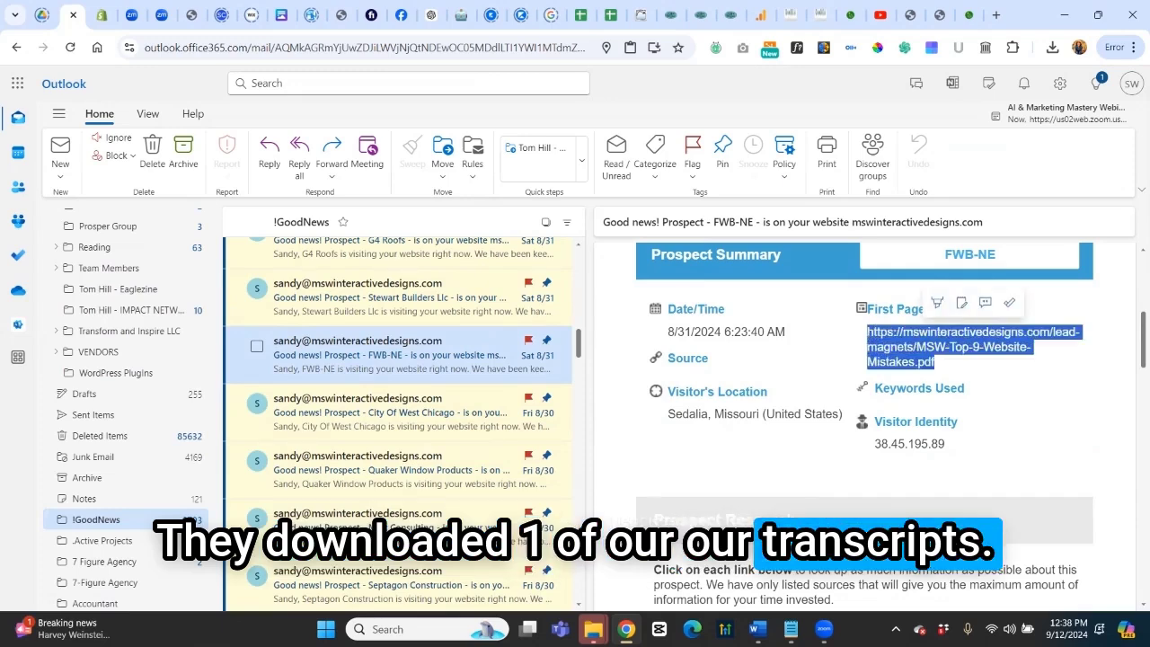
scroll(863, 422, "down", 5)
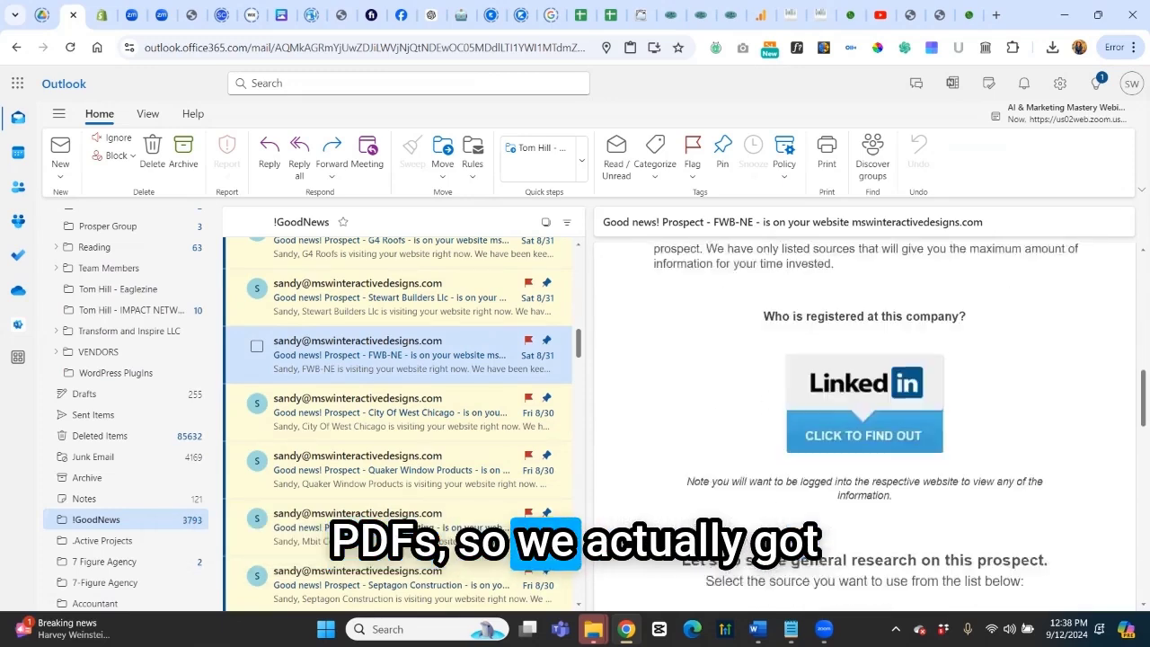
scroll(863, 423, "up", 3)
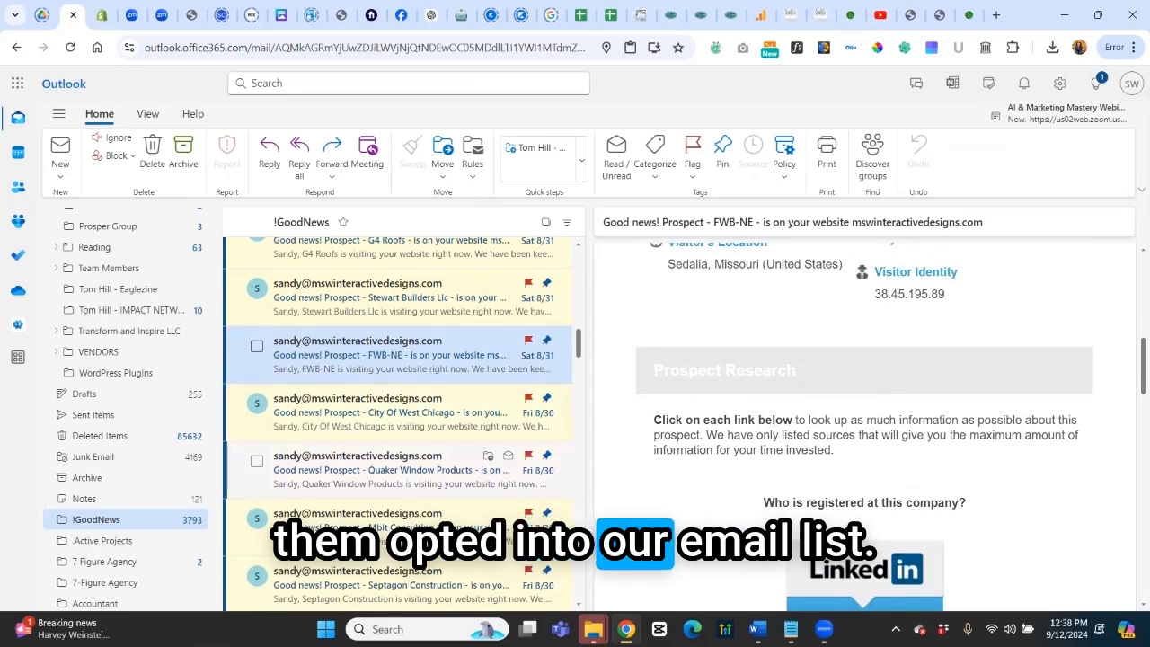
scroll(398, 421, "down", 5)
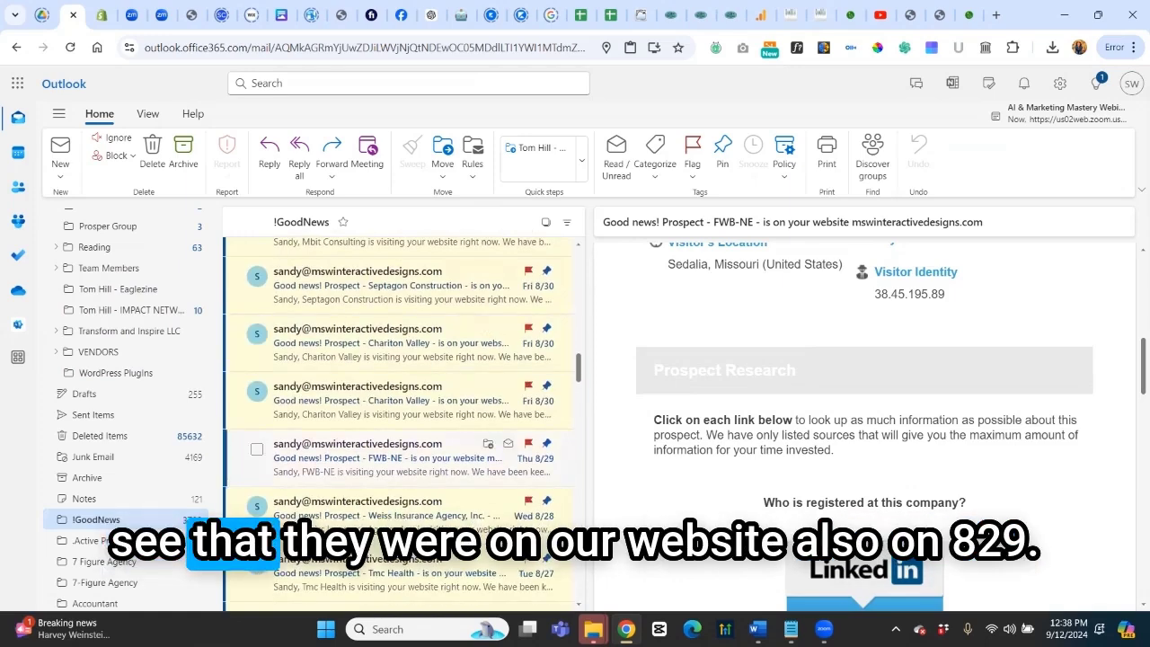
Step: Review the 8/29 FWB-NE and 8/28 Weiss Insurance alerts, then the Pettis County V alert
left_click(396, 449)
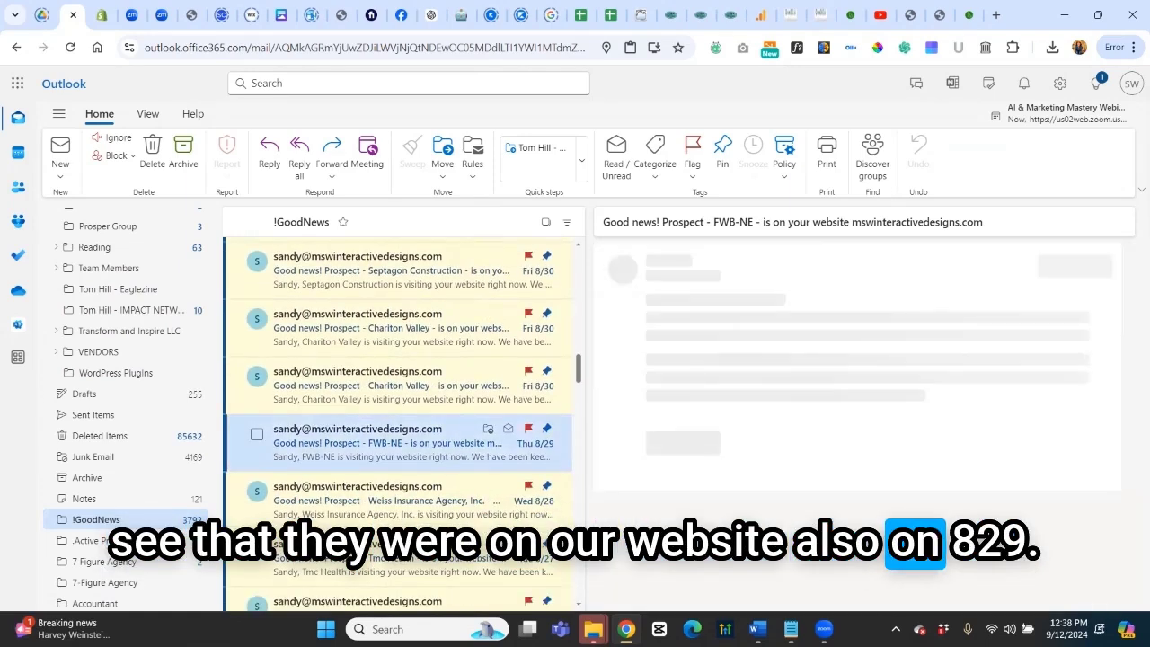
scroll(863, 422, "down", 2)
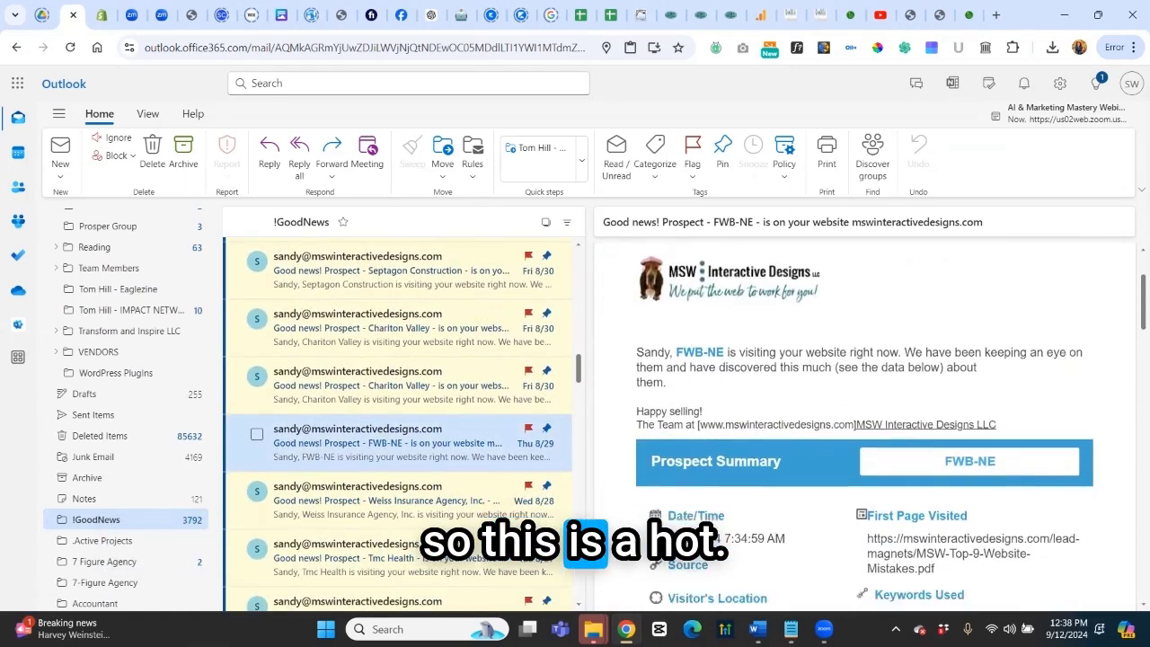
scroll(863, 422, "down", 5)
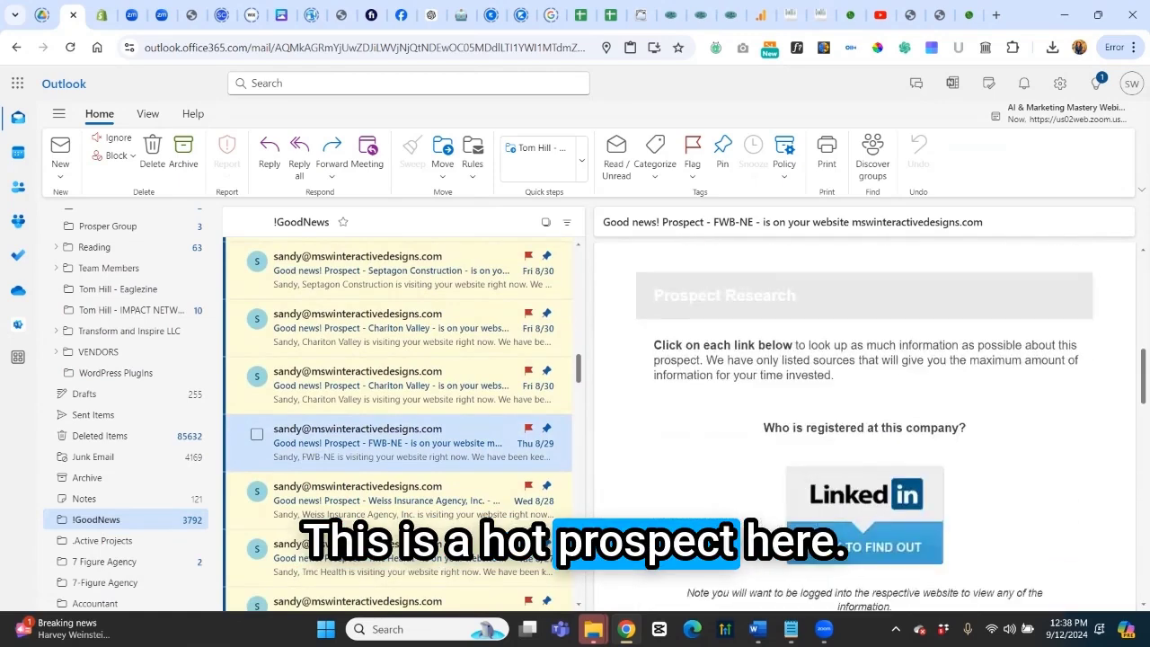
scroll(863, 422, "down", 6)
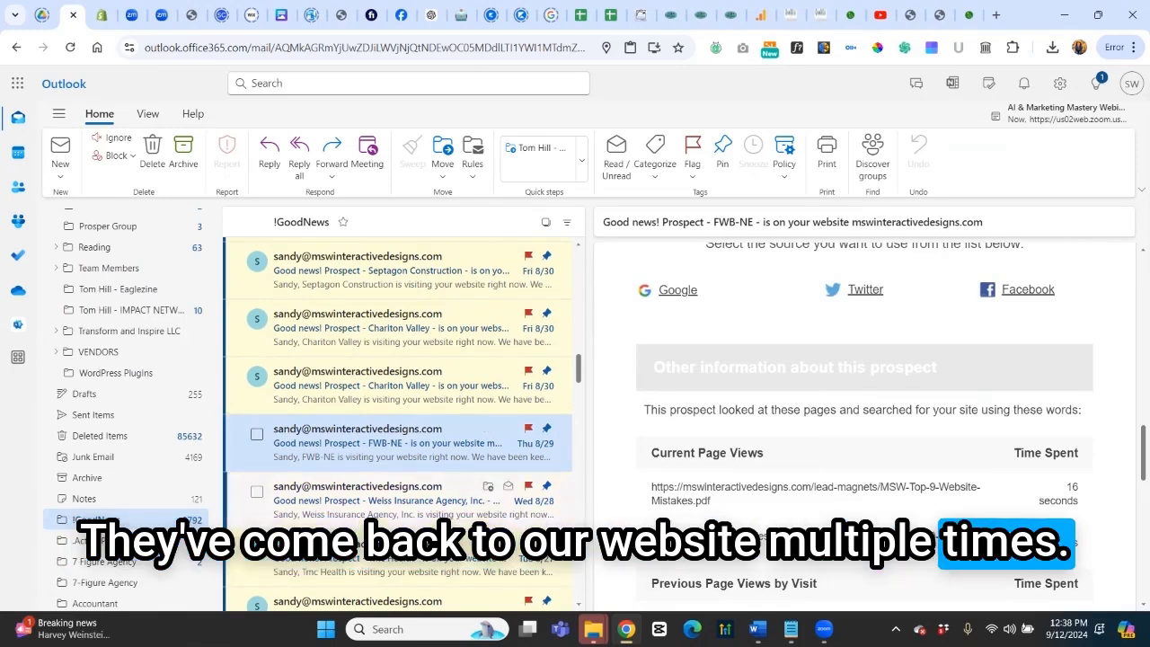
left_click(396, 500)
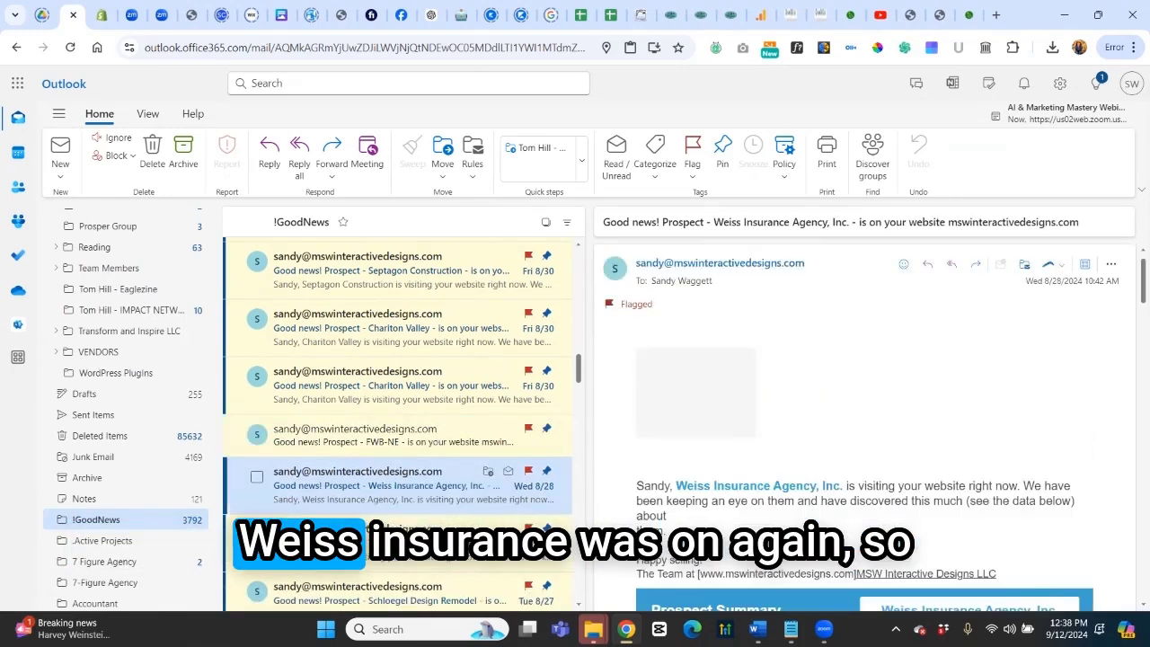
scroll(863, 422, "down", 10)
scroll(863, 422, "down", 10)
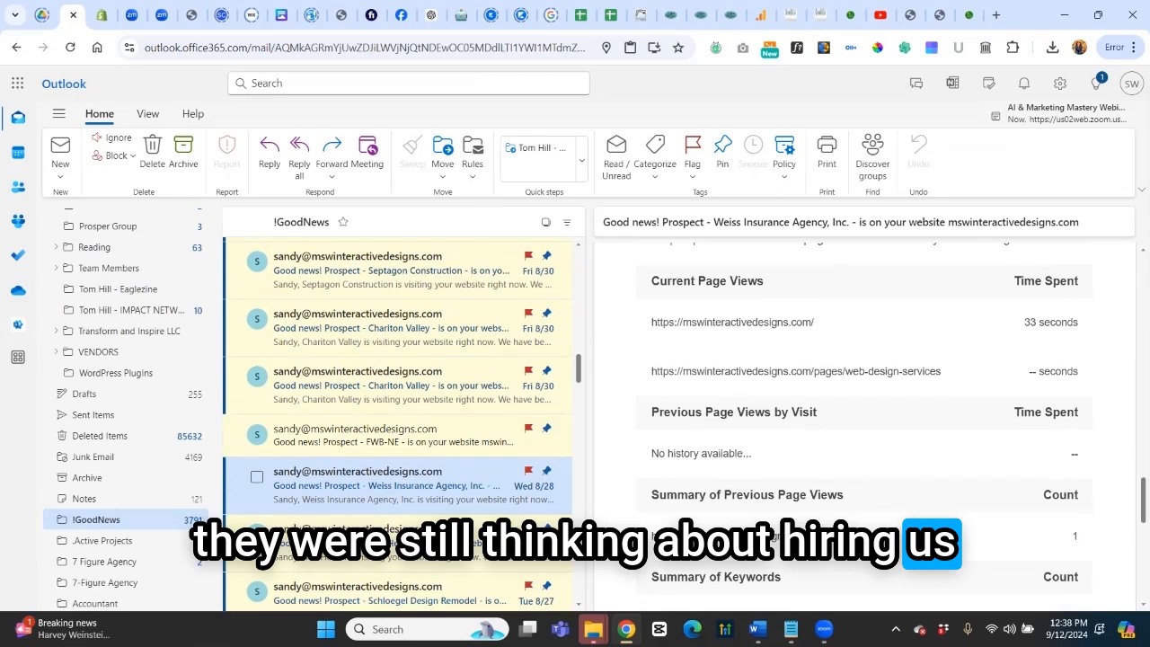
scroll(397, 422, "down", 3)
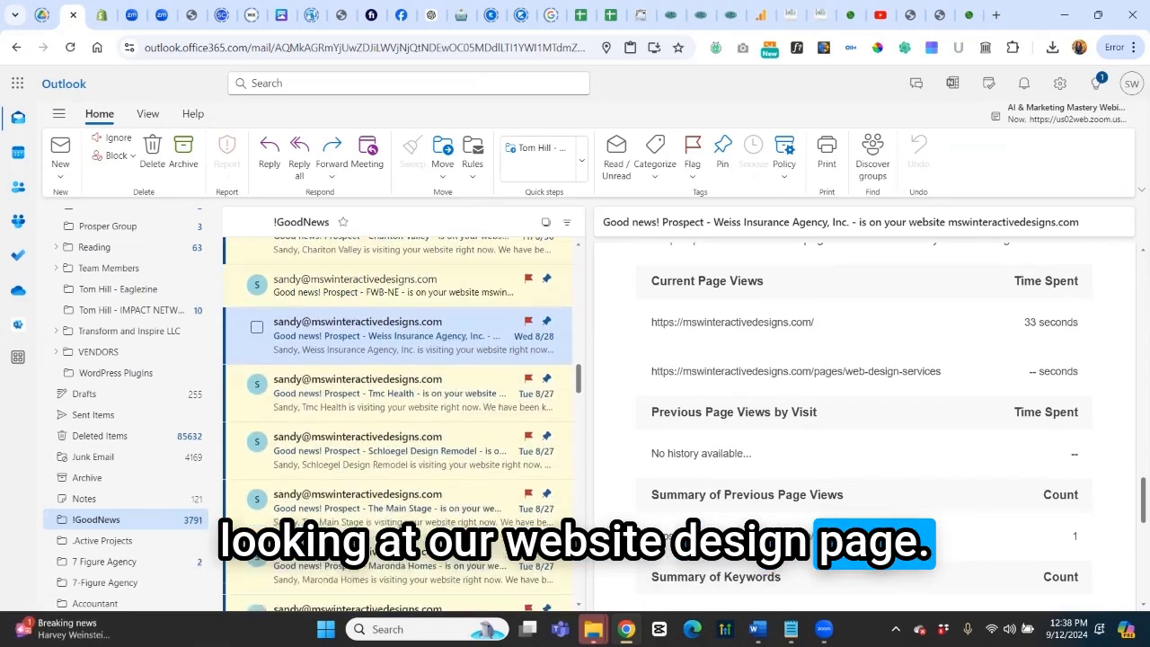
scroll(397, 422, "down", 6)
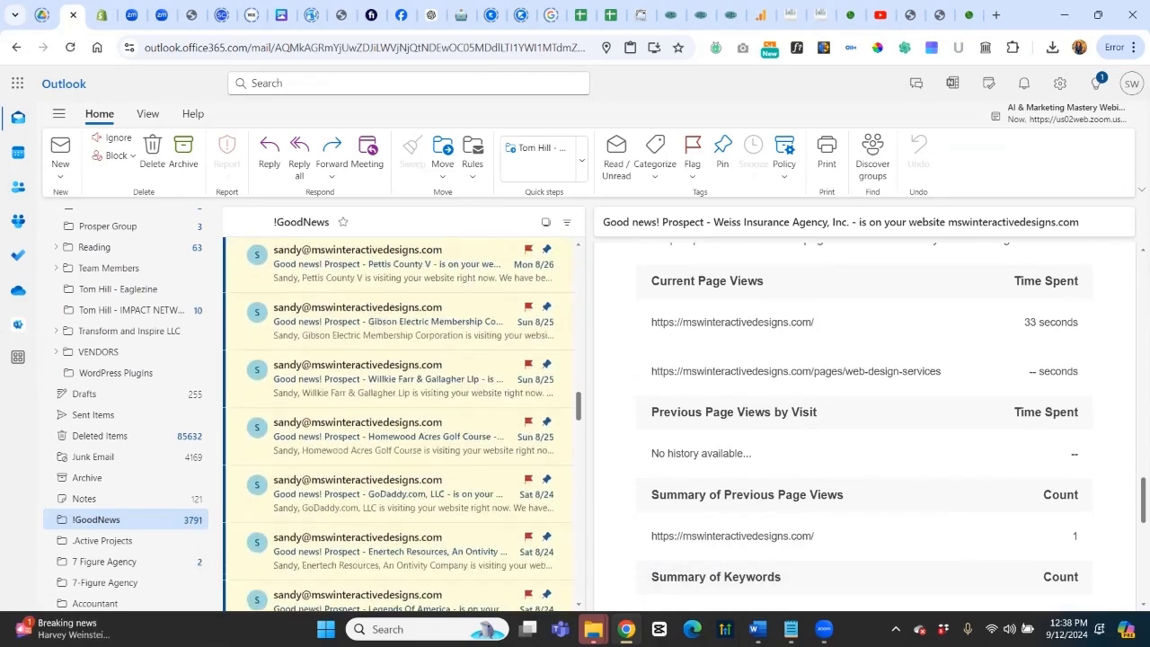
scroll(397, 422, "down", 3)
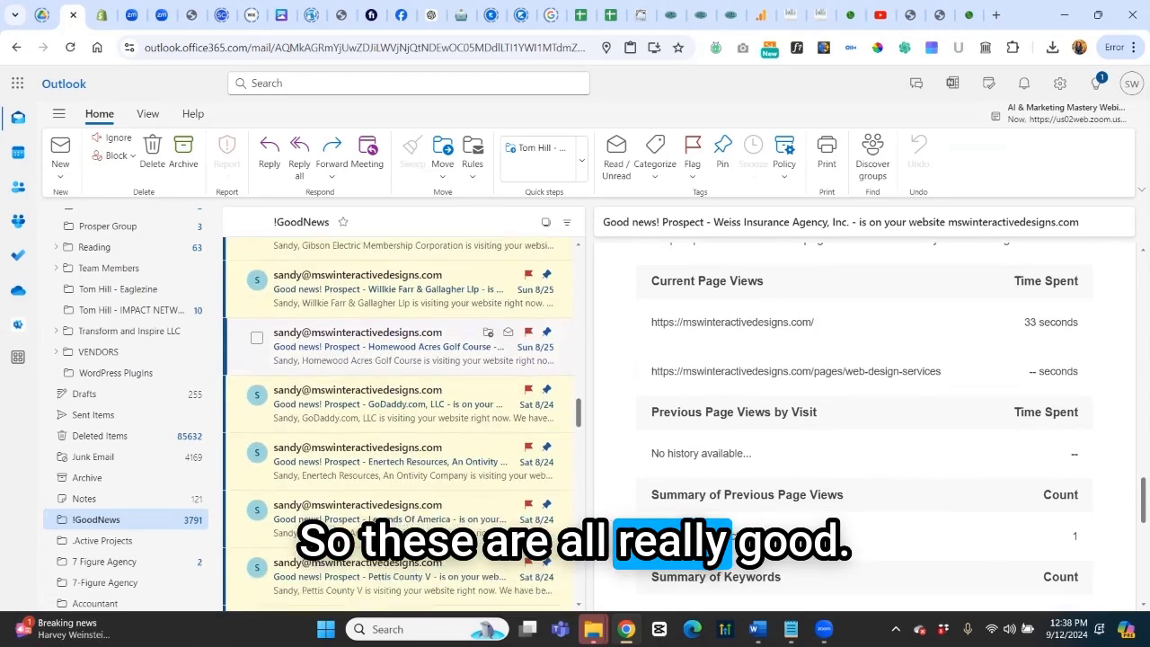
scroll(397, 445, "down", 3)
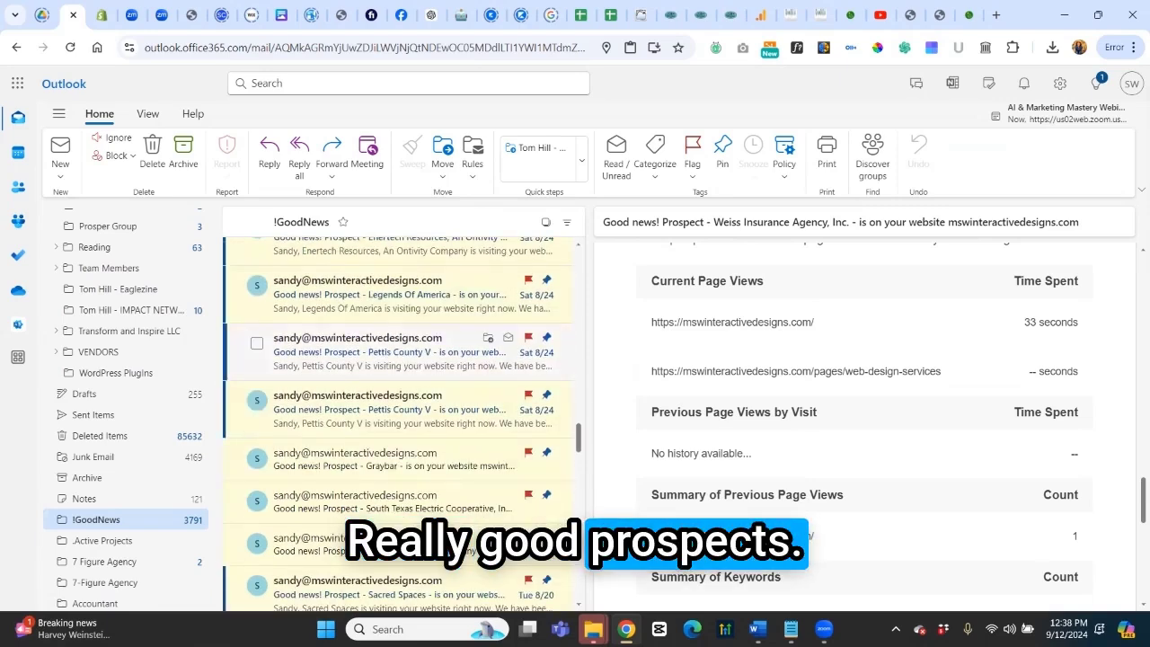
left_click(405, 352)
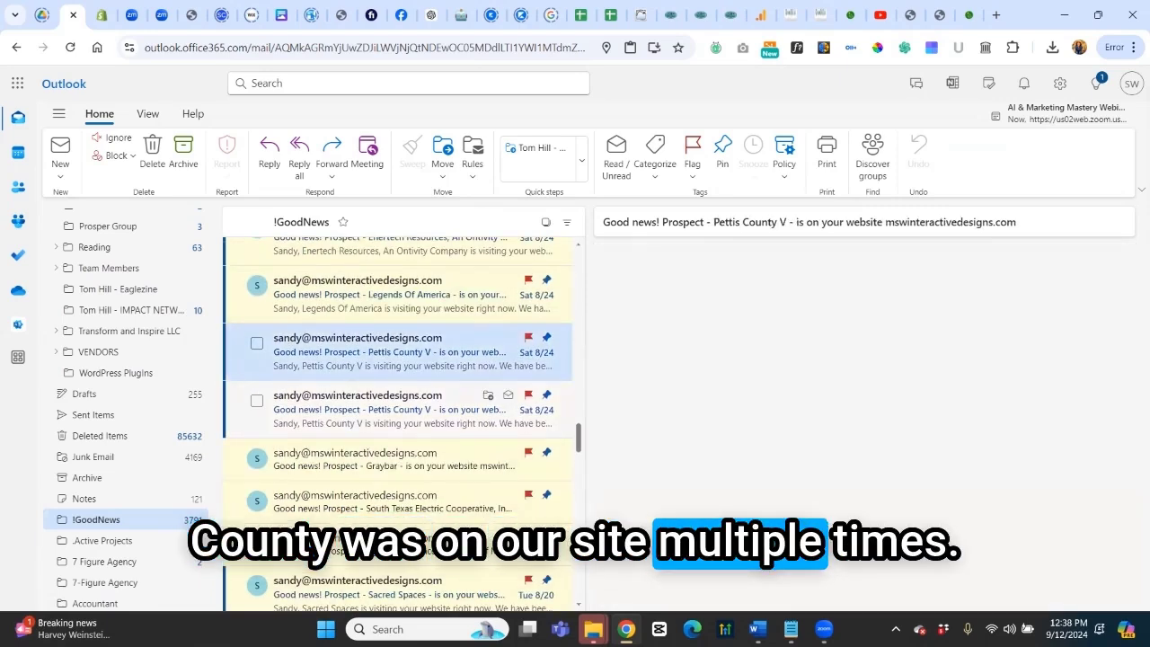
Step: Read through the other Pettis County V prospect alert
left_click(404, 410)
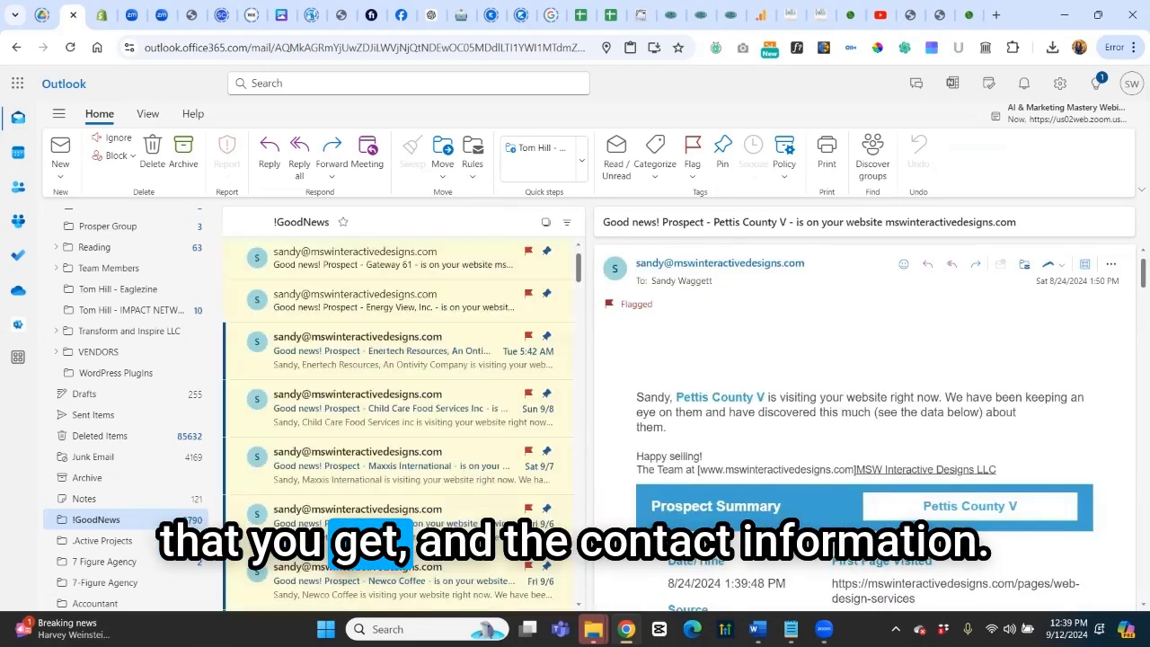
scroll(398, 422, "down", 3)
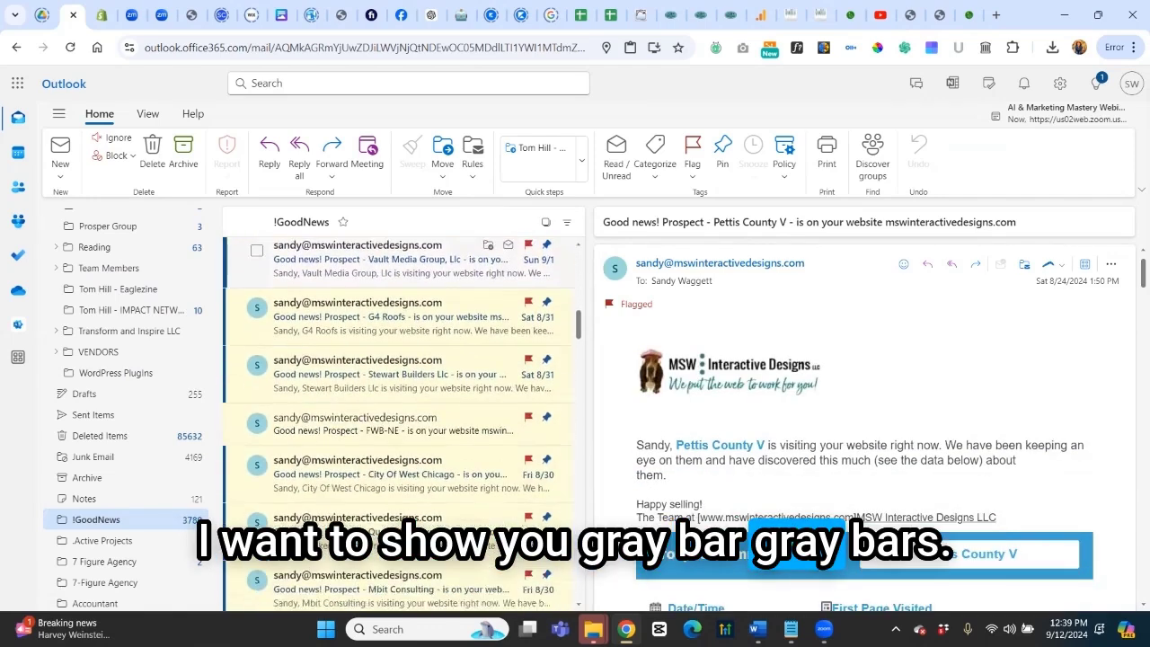
scroll(400, 413, "down", 1)
scroll(400, 414, "down", 6)
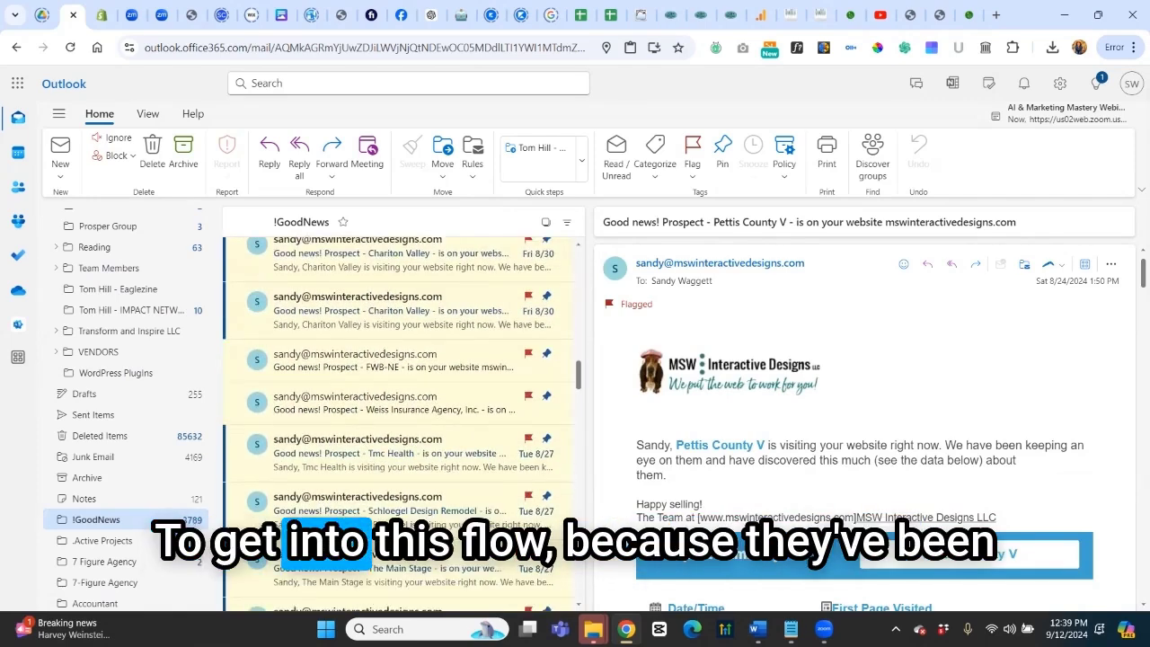
scroll(400, 414, "down", 3)
scroll(400, 414, "down", 3)
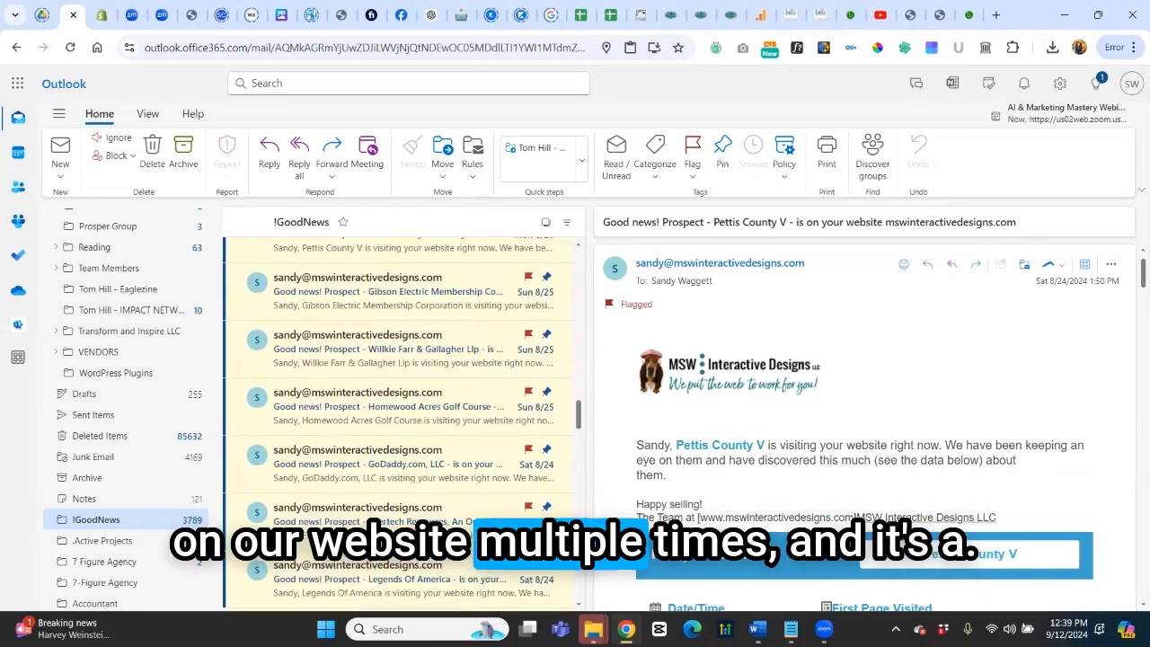
scroll(400, 413, "down", 3)
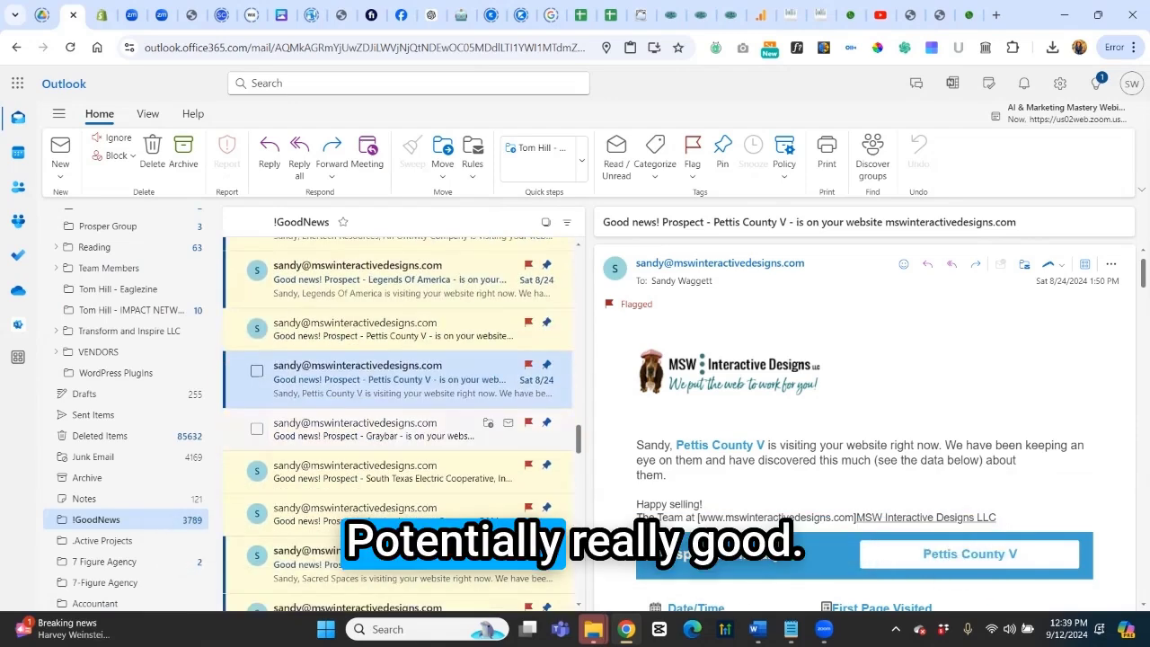
Step: Read the Graybar prospect alert's company description and Possible Contacts table
left_click(395, 429)
scroll(863, 404, "down", 5)
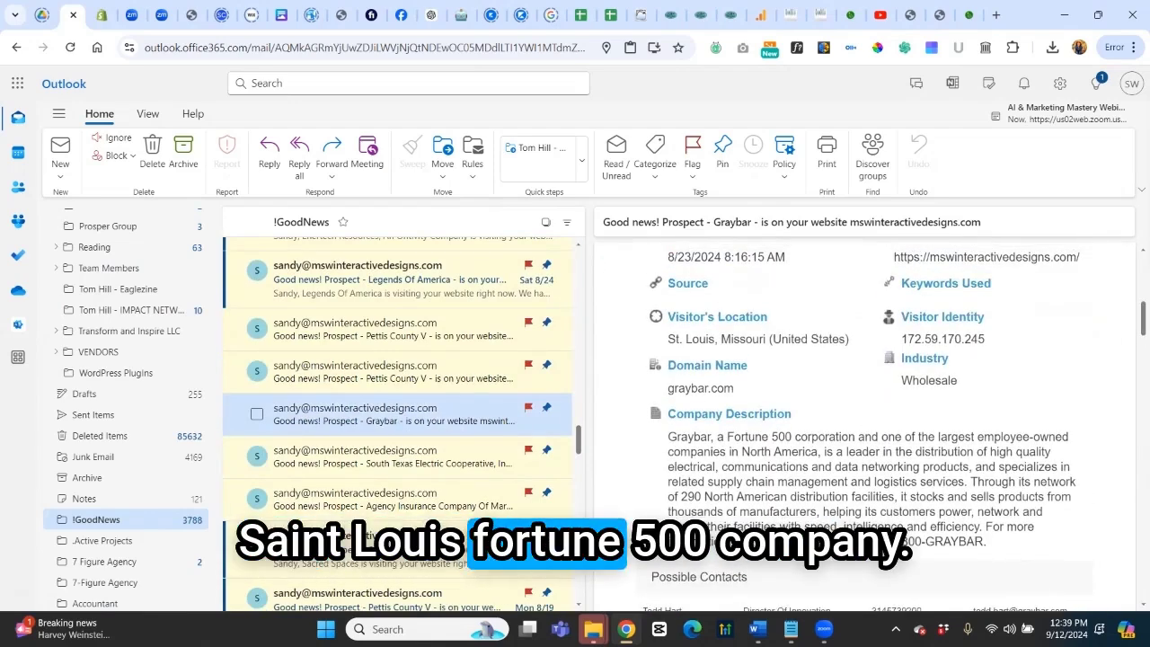
scroll(863, 423, "down", 3)
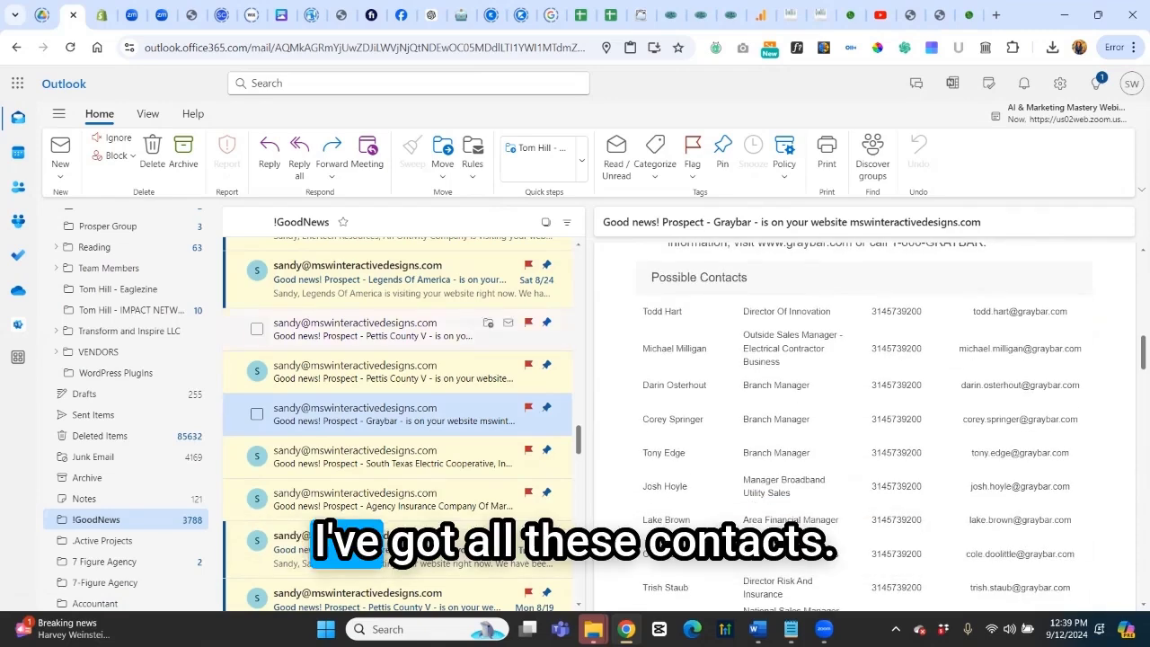
scroll(863, 422, "down", 10)
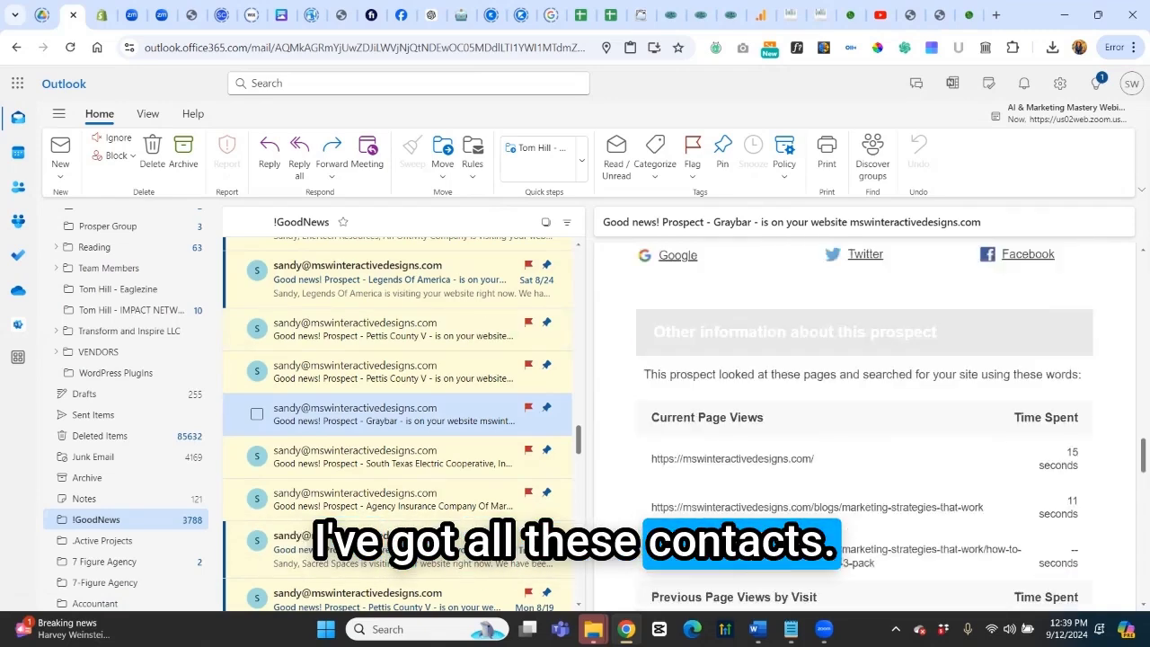
scroll(863, 423, "down", 3)
scroll(863, 422, "up", 1)
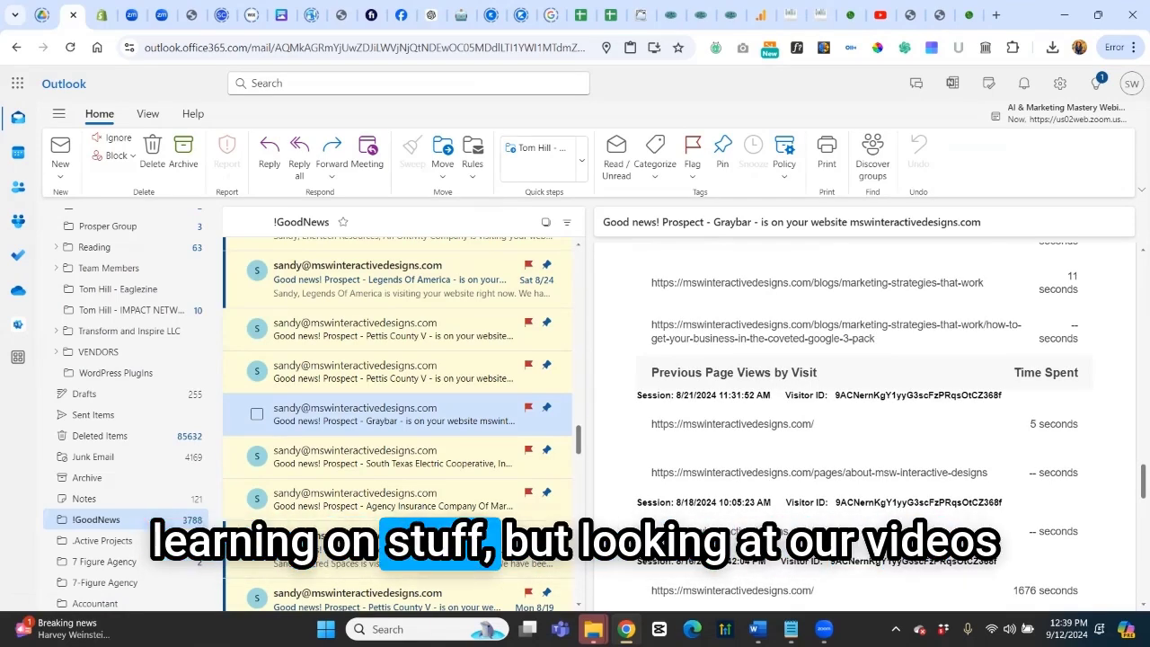
scroll(400, 422, "down", 3)
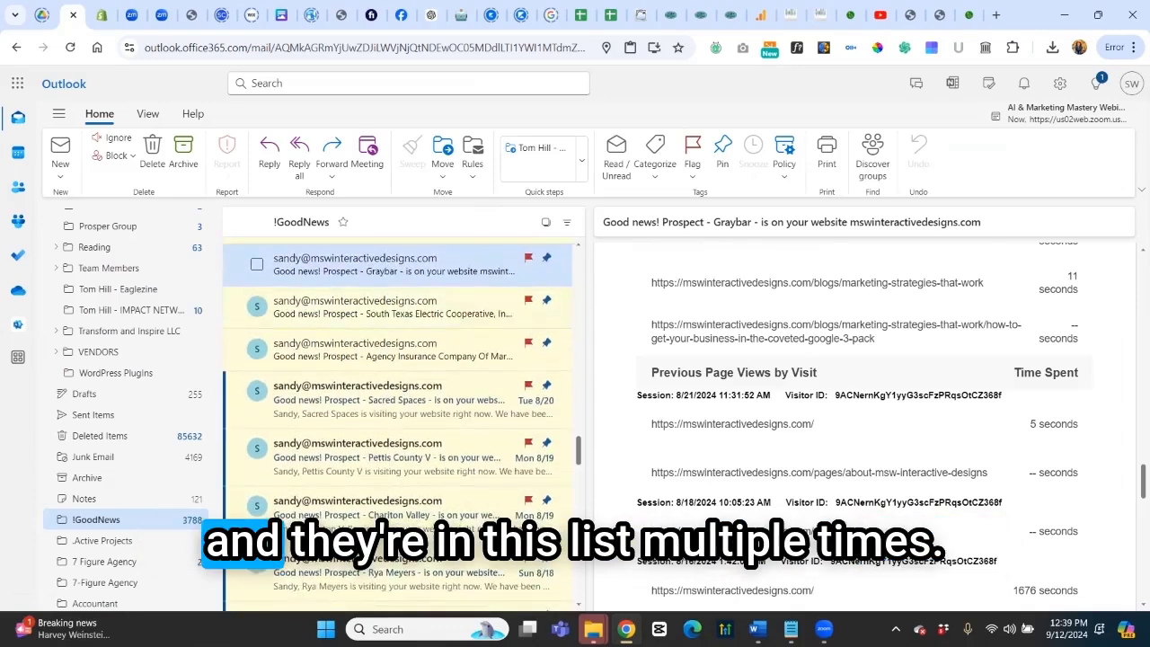
scroll(863, 422, "up", 8)
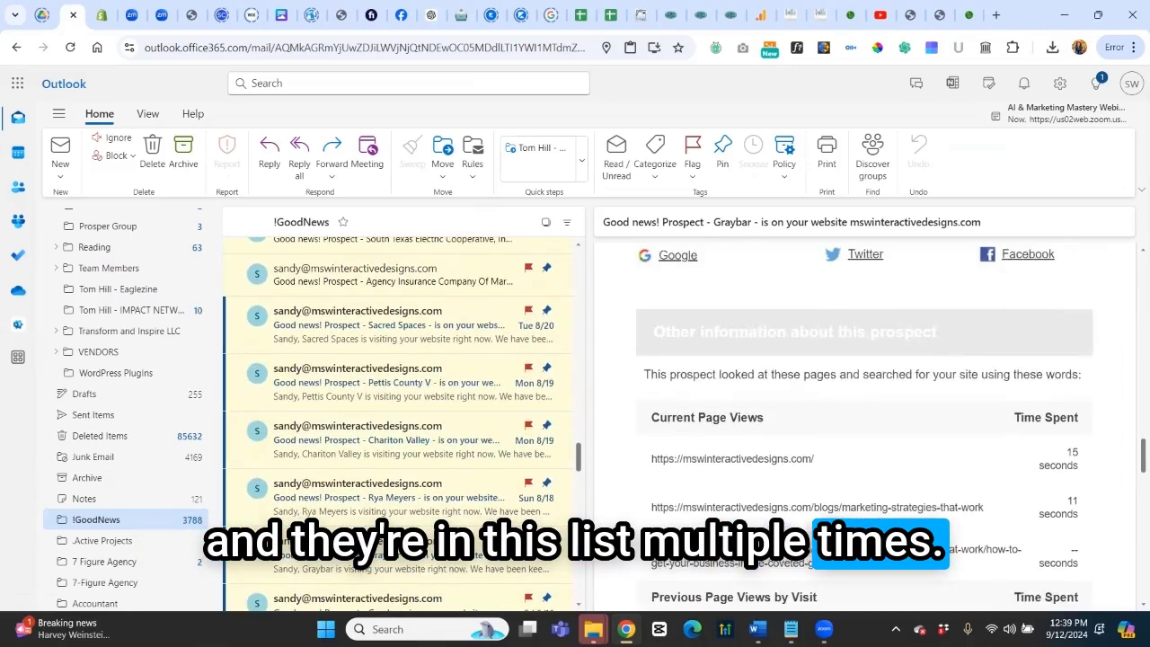
scroll(863, 422, "up", 3)
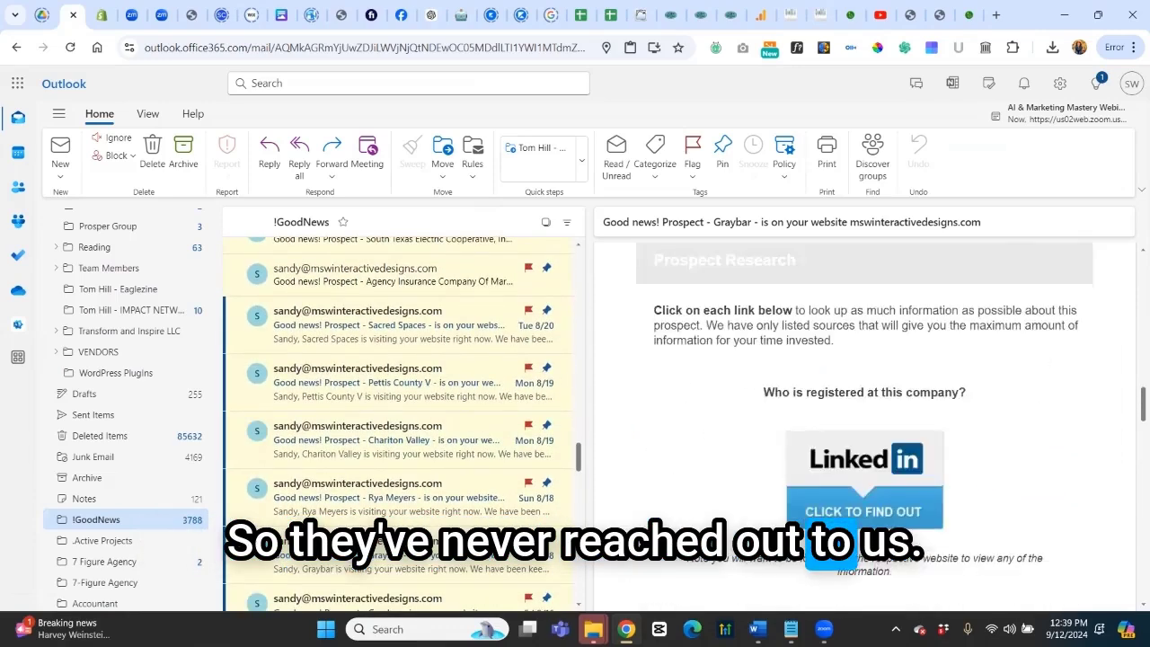
scroll(863, 422, "up", 2)
scroll(863, 422, "up", 4)
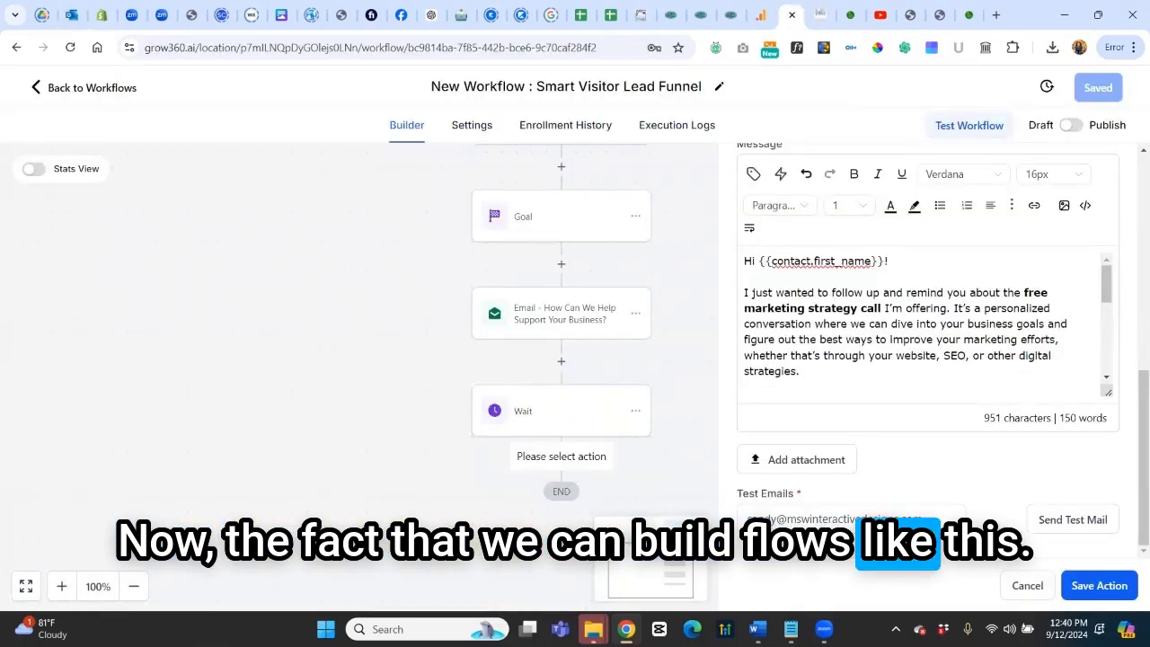
Step: Switch to the Sales Pipeline opportunities board tab
left_click(812, 15)
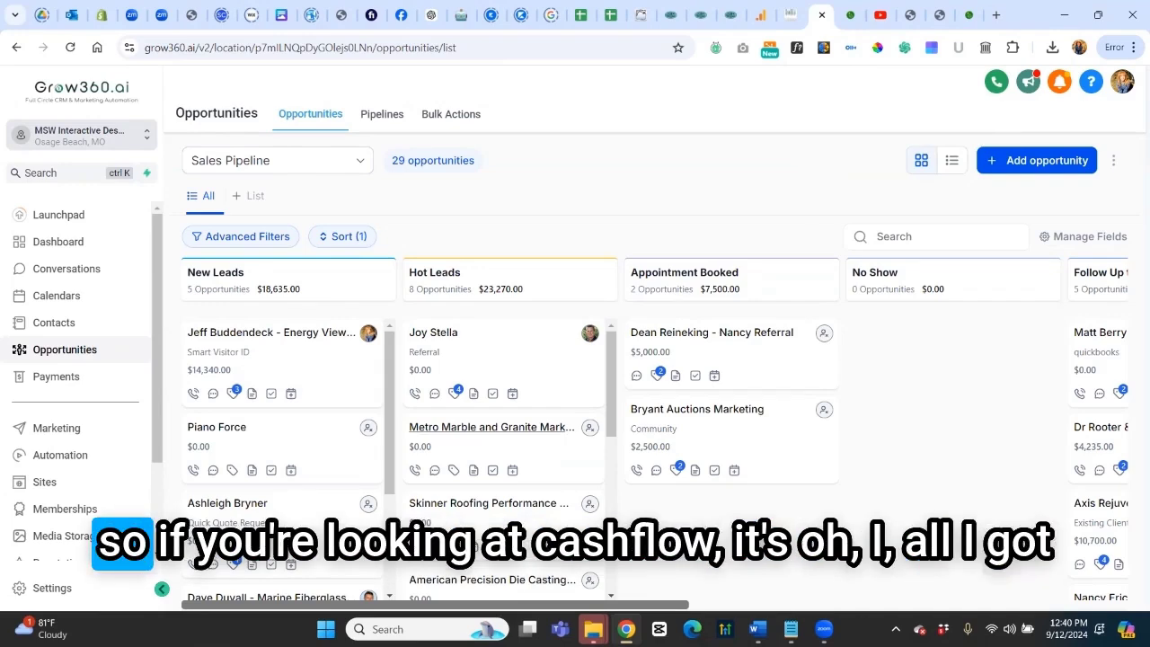
scroll(284, 450, "down", 1)
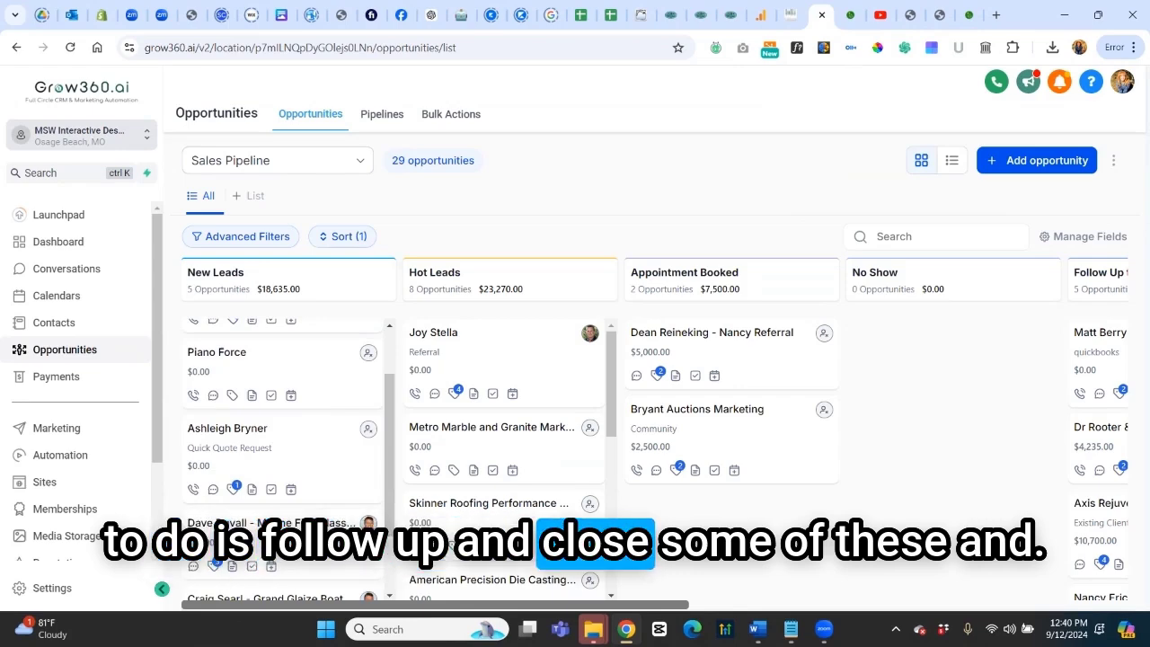
scroll(507, 449, "down", 2)
scroll(508, 449, "up", 2)
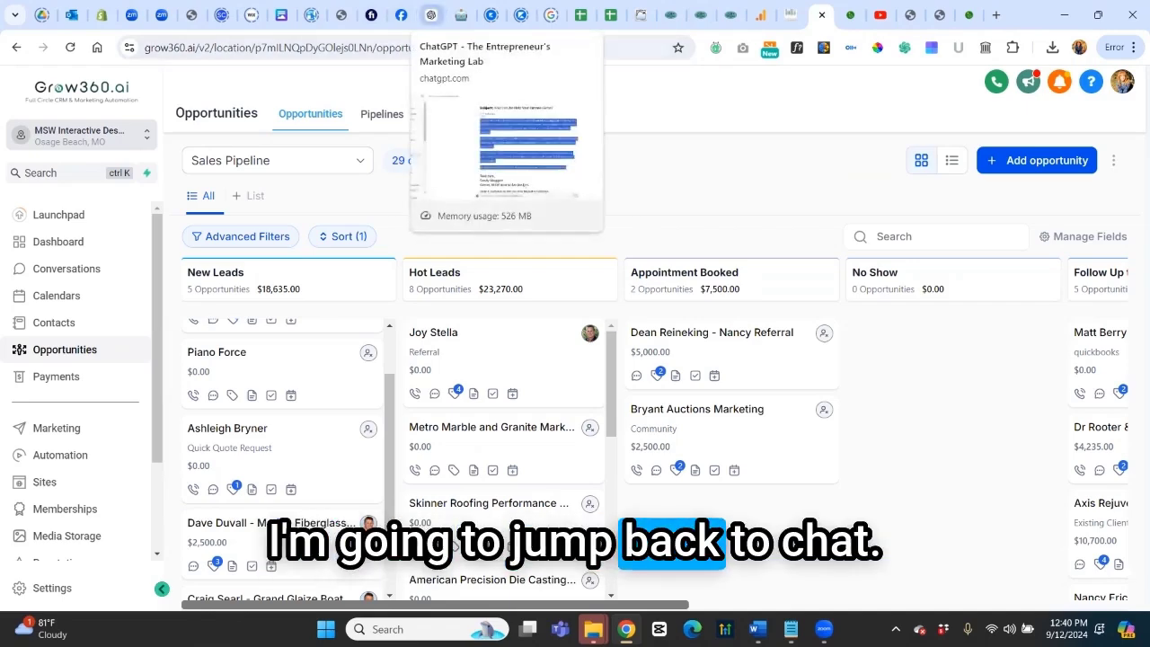
Step: Scroll back through the follow-up email drafts in the ChatGPT Email Funnel Strategy chat
left_click(432, 15)
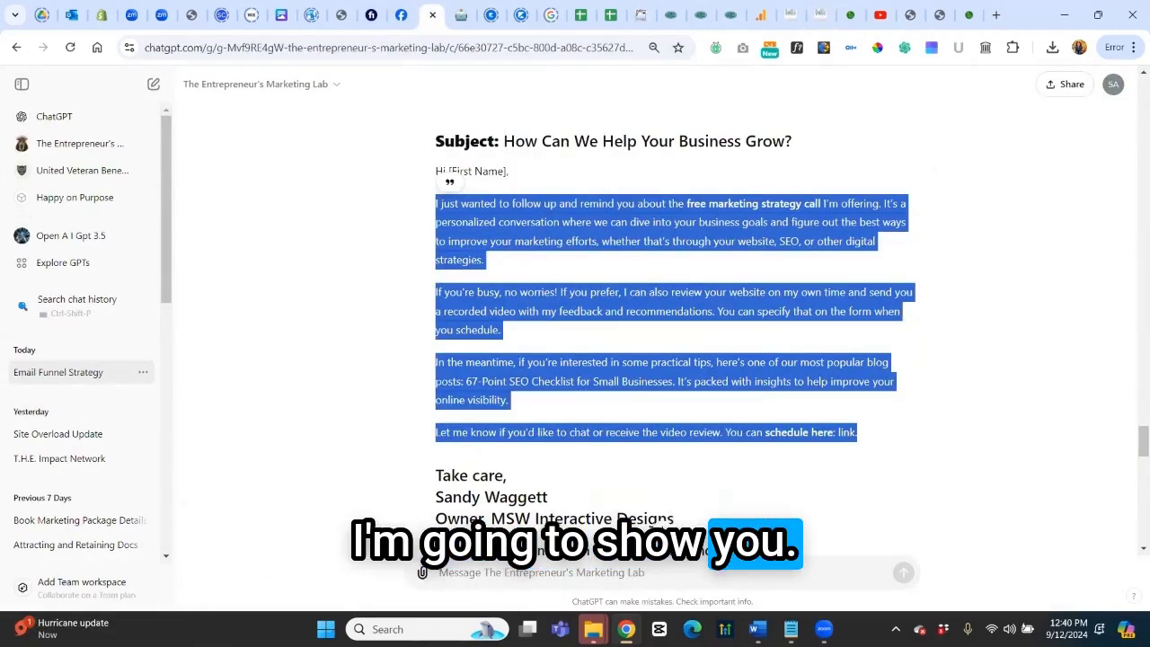
scroll(674, 342, "up", 10)
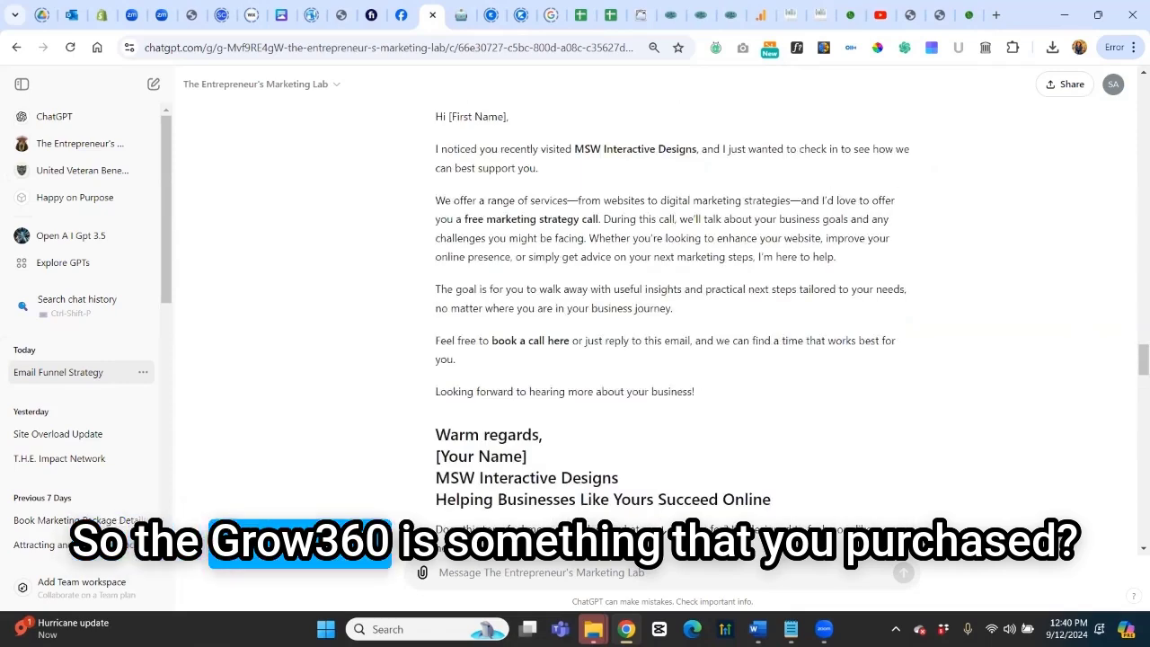
scroll(438, 549, "up", 5)
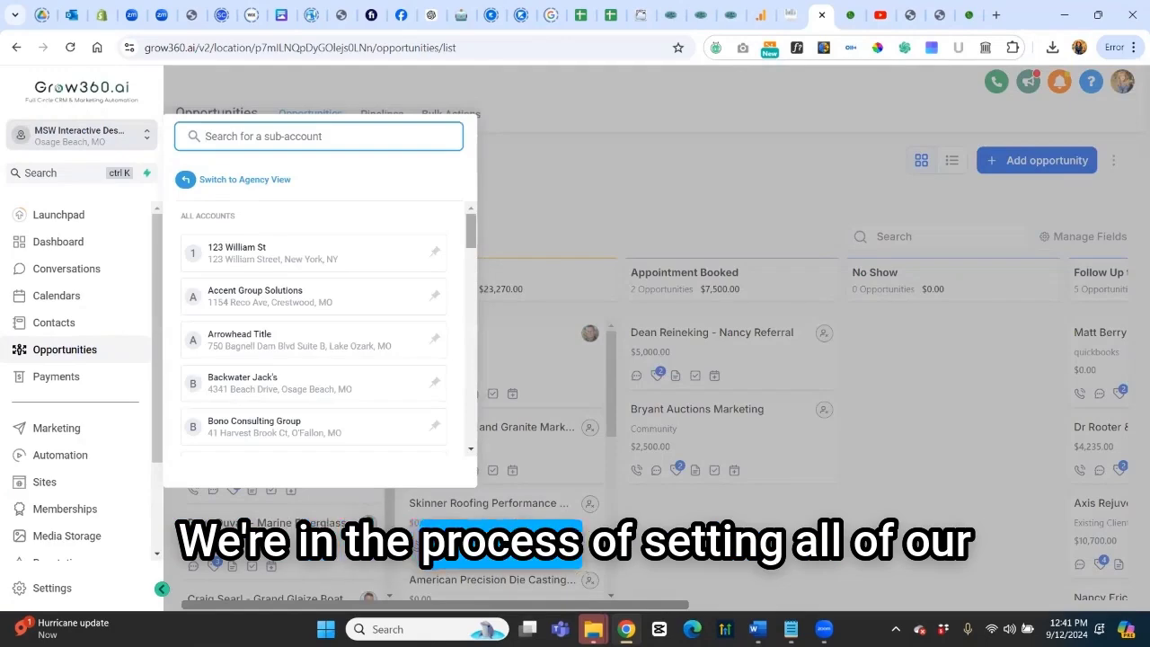
Step: Browse the client sub-accounts in the switcher list, then close it
scroll(315, 333, "down", 3)
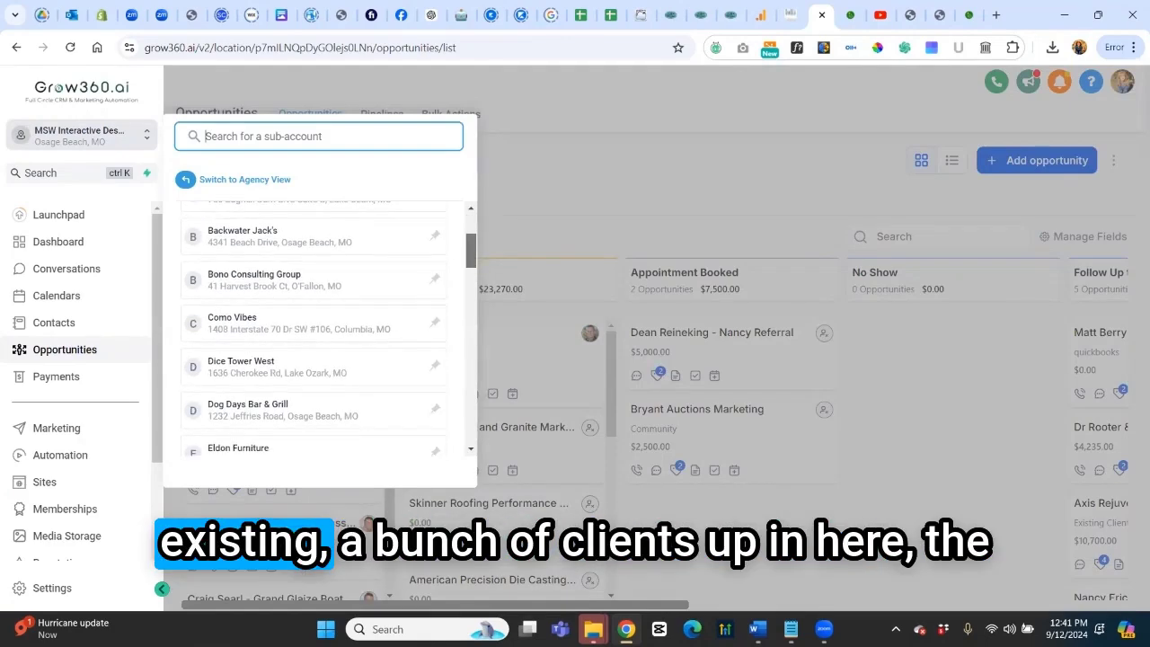
scroll(314, 333, "down", 10)
scroll(323, 328, "down", 3)
scroll(324, 328, "up", 15)
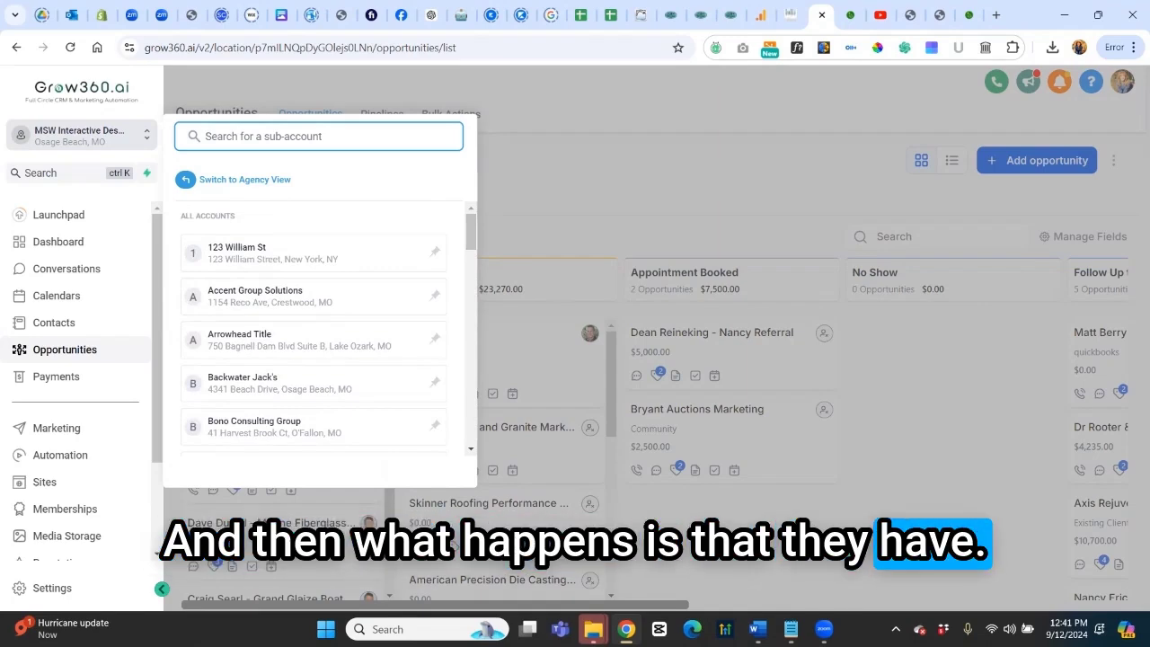
scroll(324, 328, "down", 5)
scroll(314, 386, "down", 5)
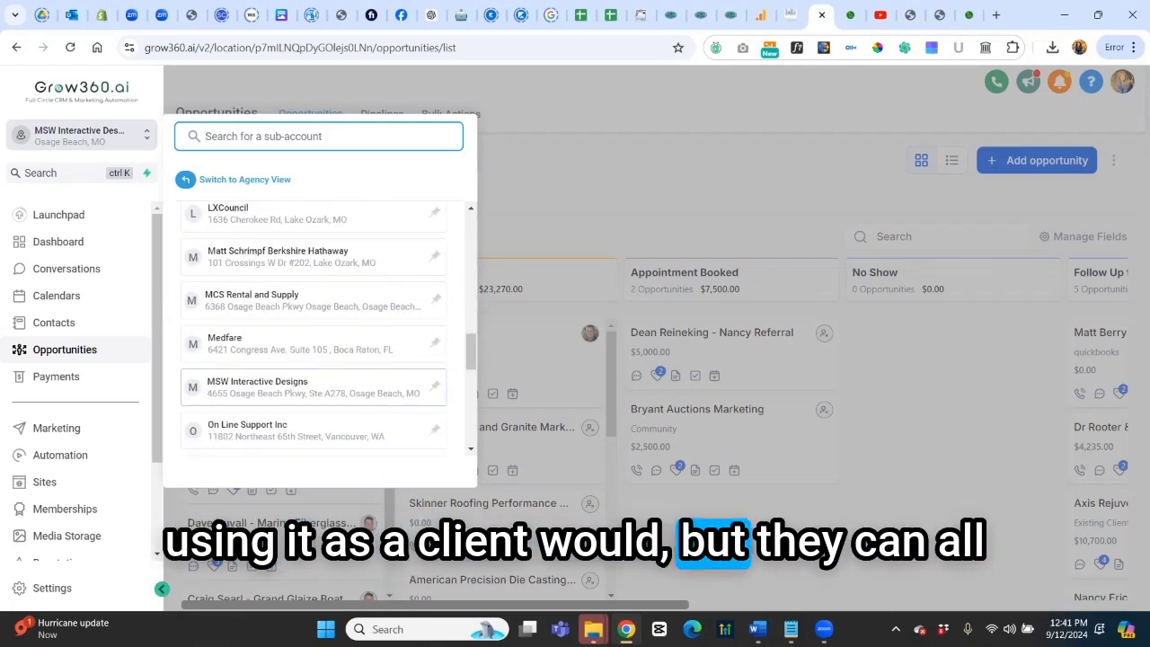
scroll(315, 386, "up", 1)
scroll(314, 342, "up", 3)
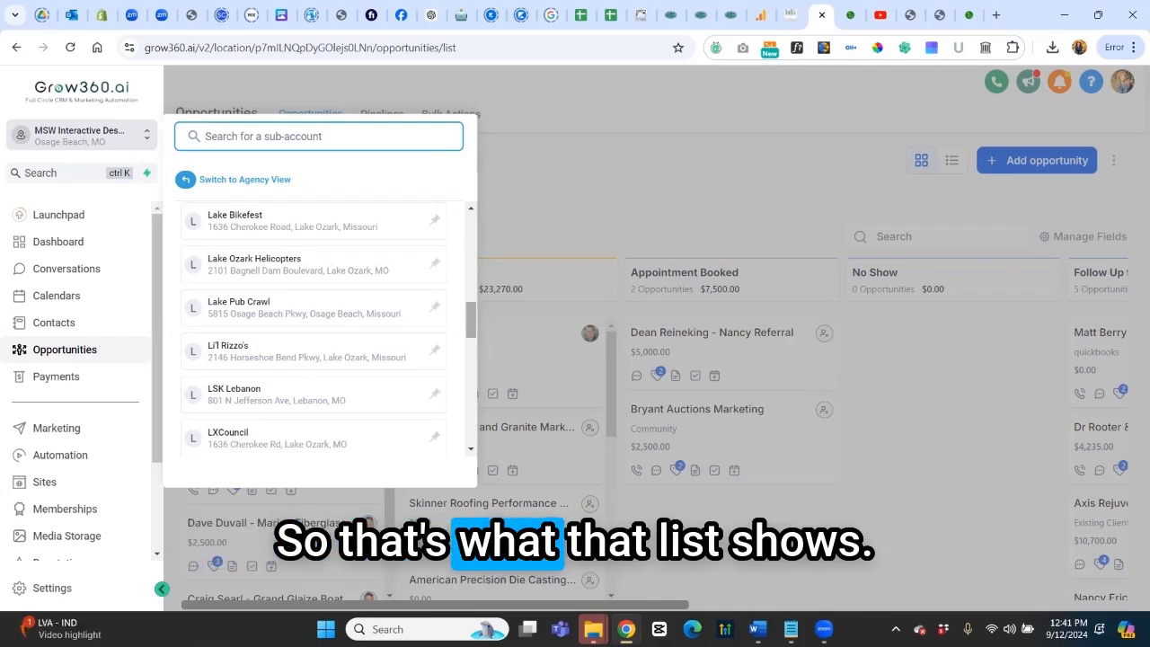
key("Escape")
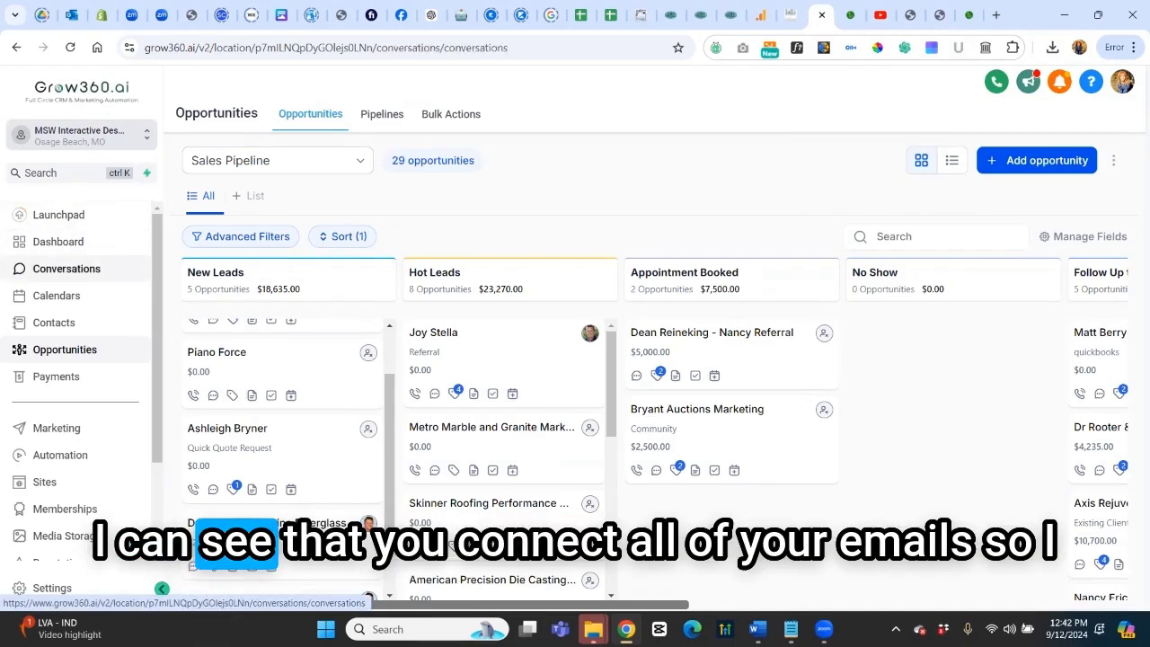
Step: Glance at the Conversations inbox, then go to the Calendars week view for Sep 8–14, 2024
left_click(67, 268)
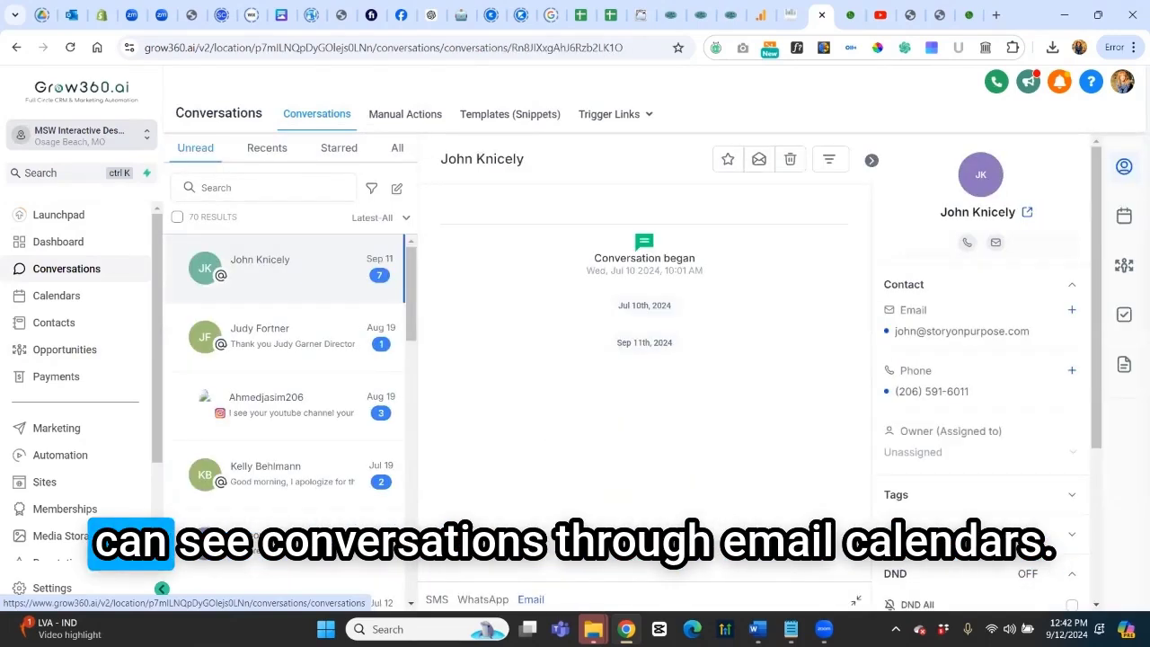
scroll(288, 413, "down", 3)
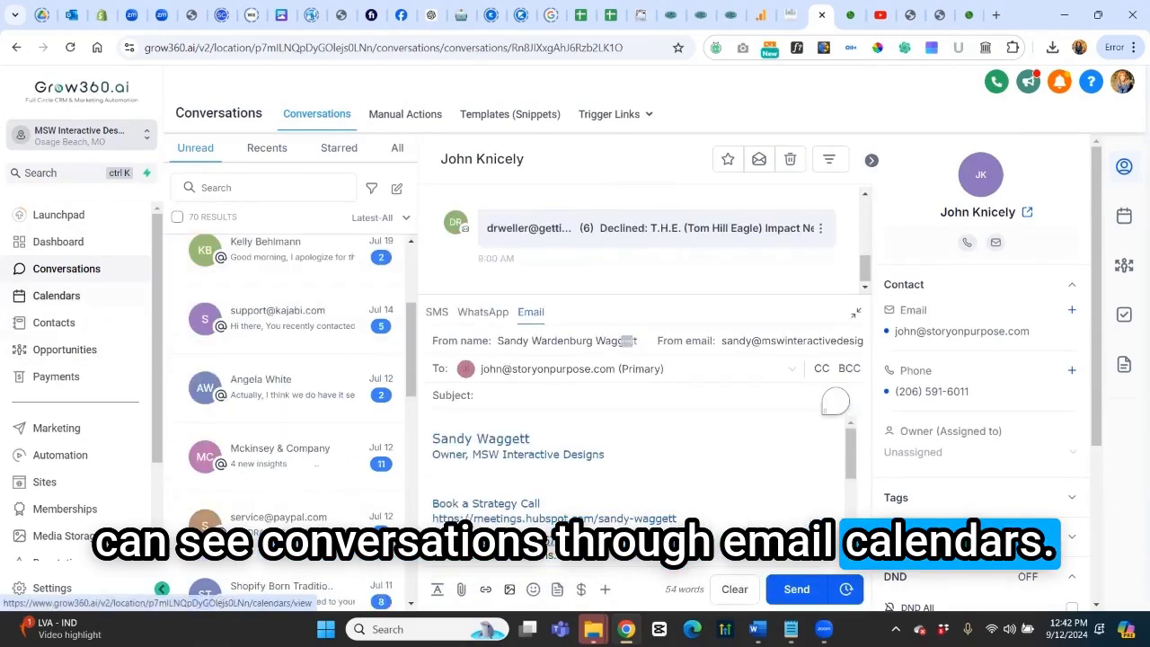
left_click(56, 296)
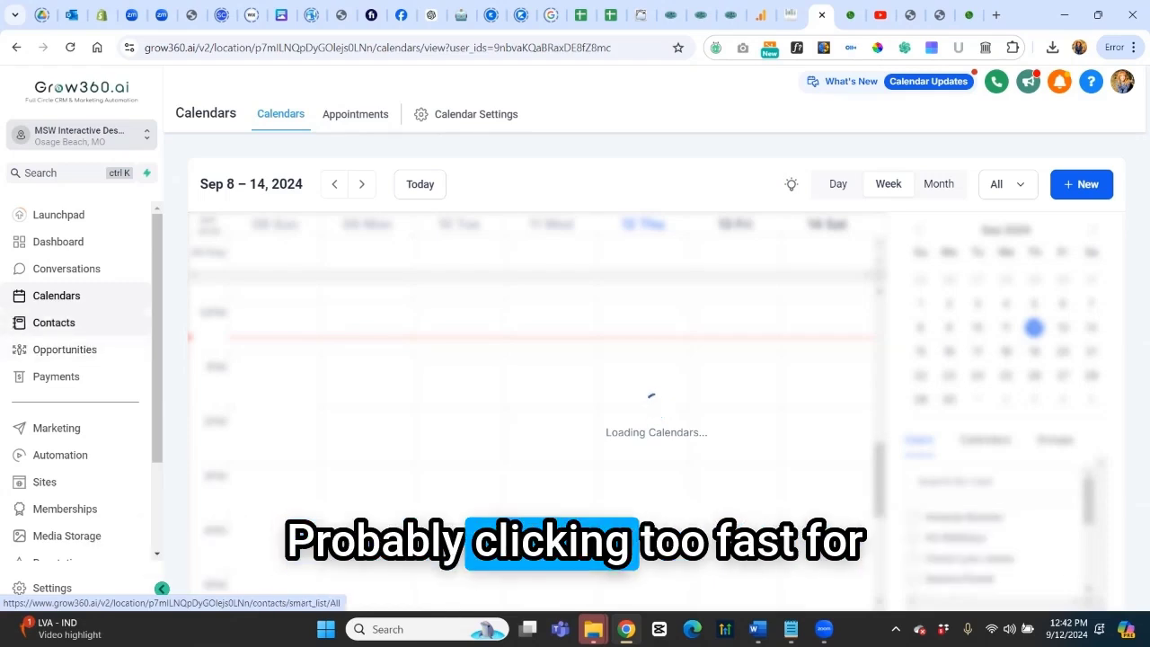
Step: Open Contacts and scroll through the All smart list of 10209 records
left_click(54, 323)
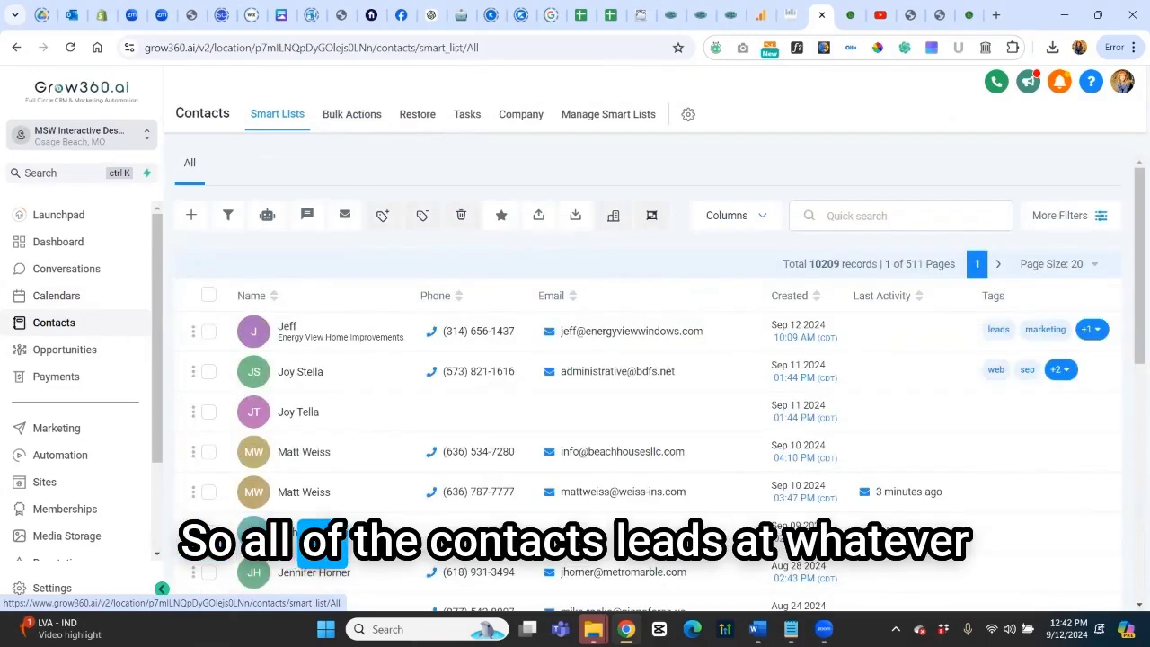
scroll(647, 377, "down", 2)
scroll(647, 377, "down", 3)
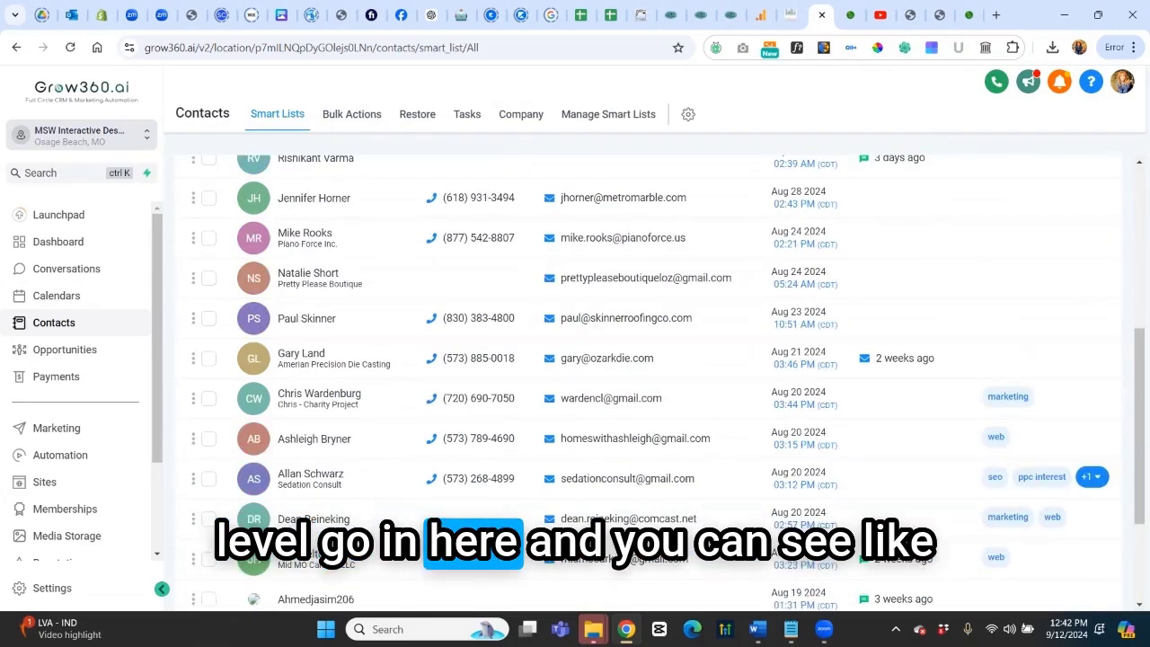
scroll(647, 377, "down", 3)
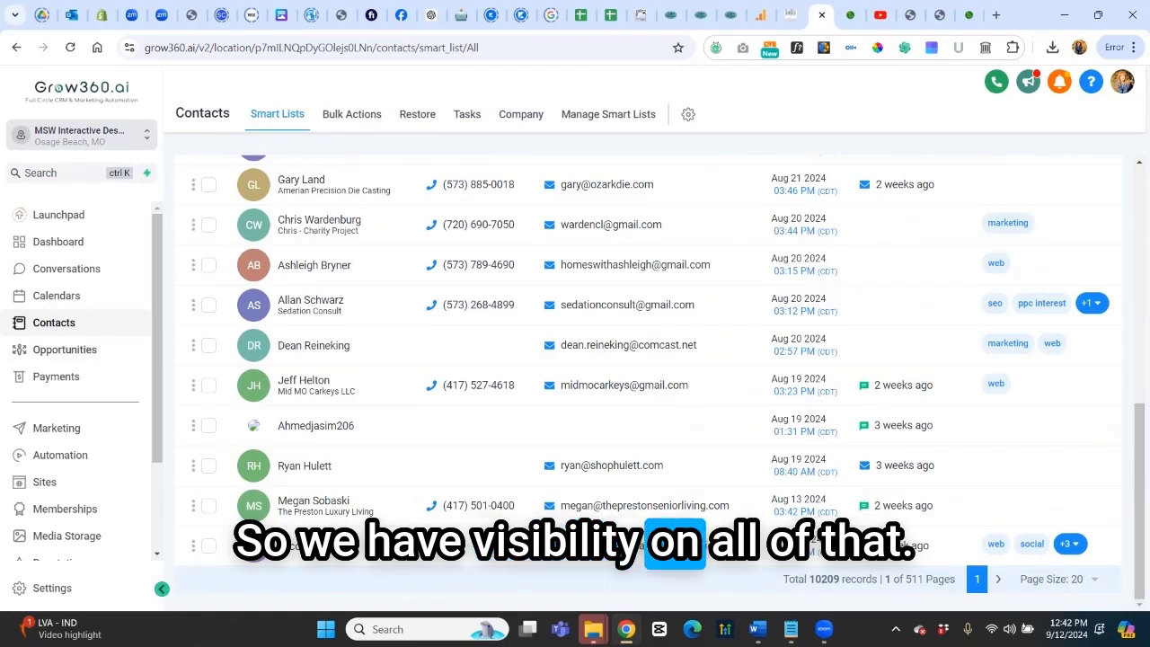
Step: Open the Opportunities board and browse the Amanda Projects pipeline's 18 opportunities
left_click(65, 349)
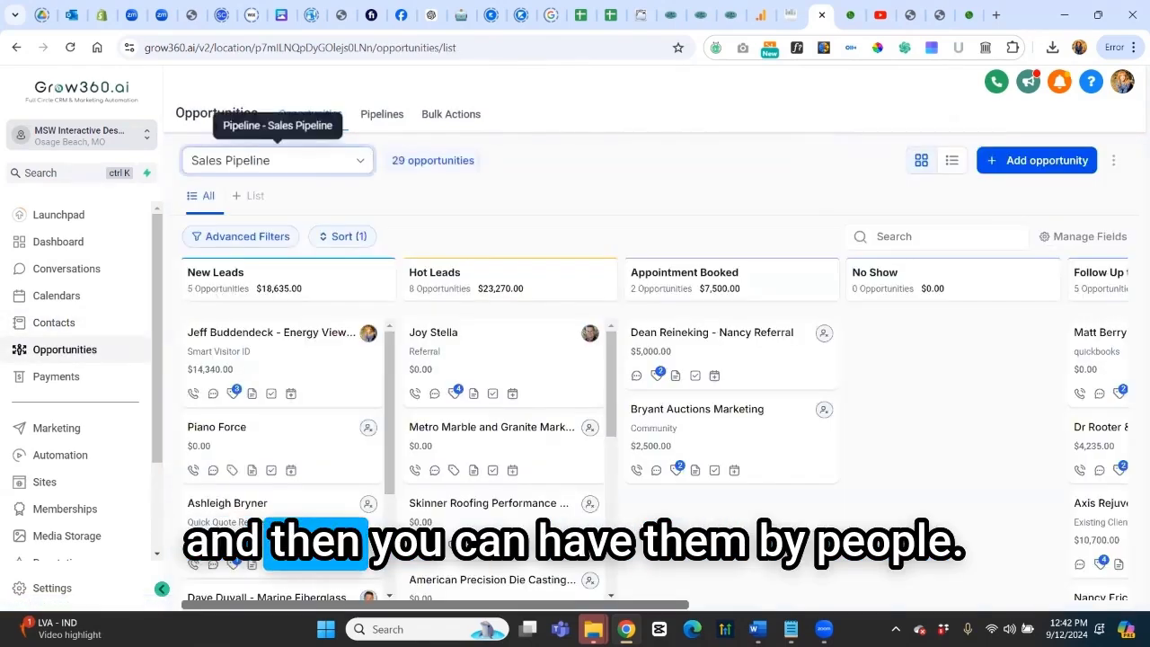
left_click(270, 160)
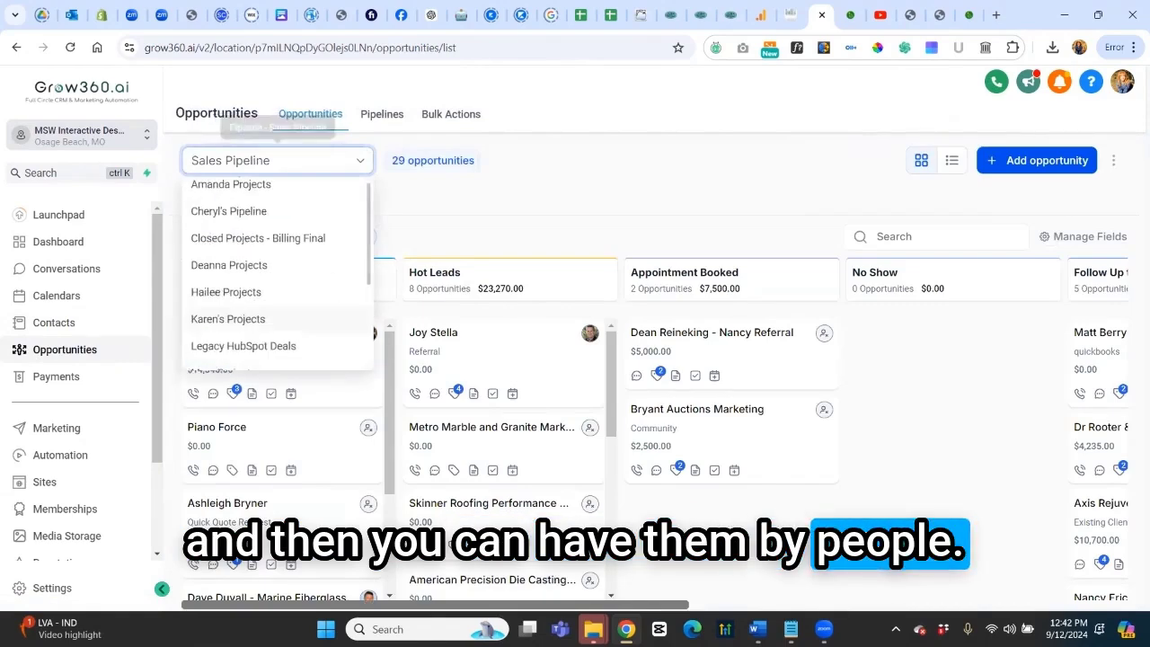
scroll(277, 269, "up", 1)
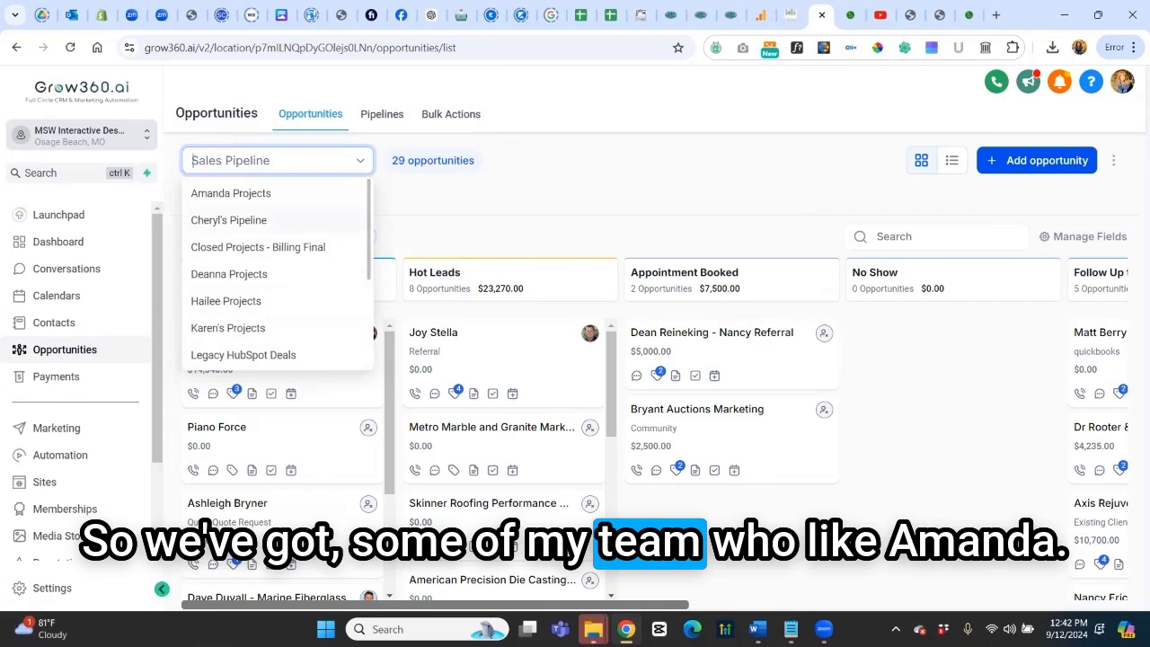
left_click(231, 194)
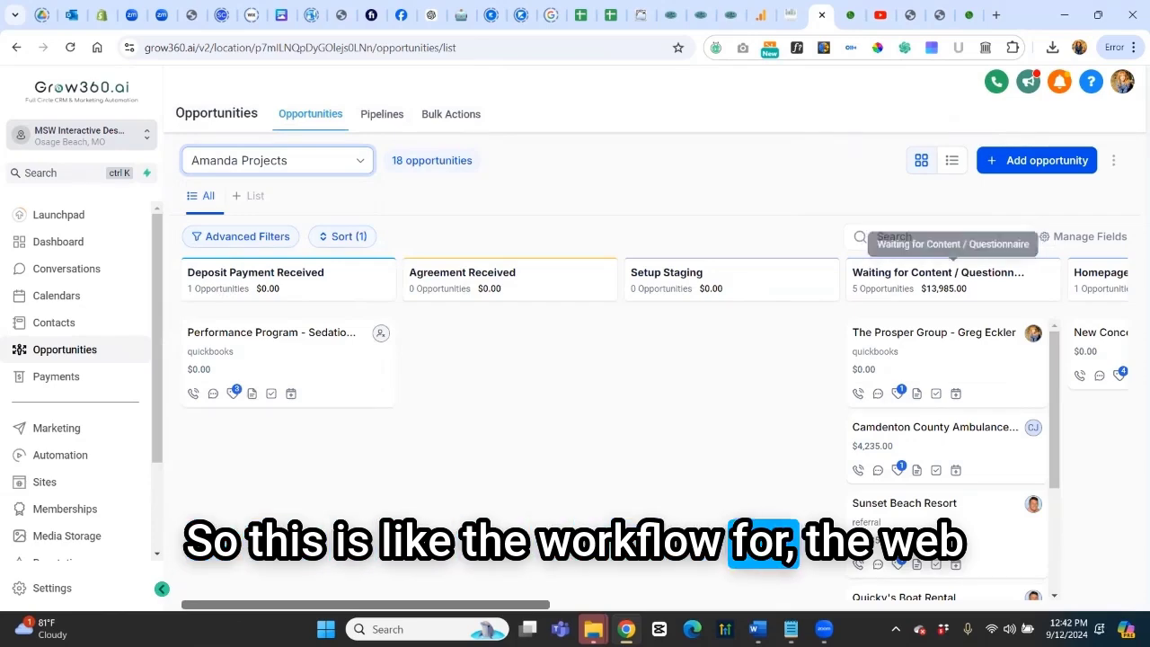
scroll(655, 431, "right", 5)
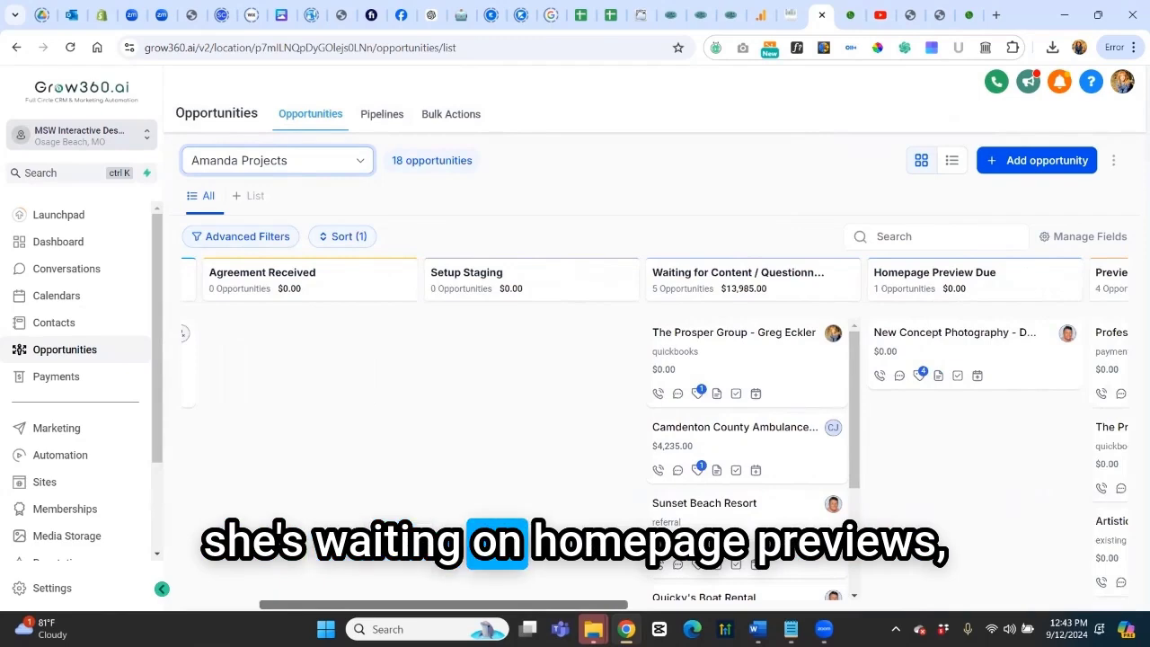
scroll(655, 431, "right", 1)
scroll(654, 432, "right", 8)
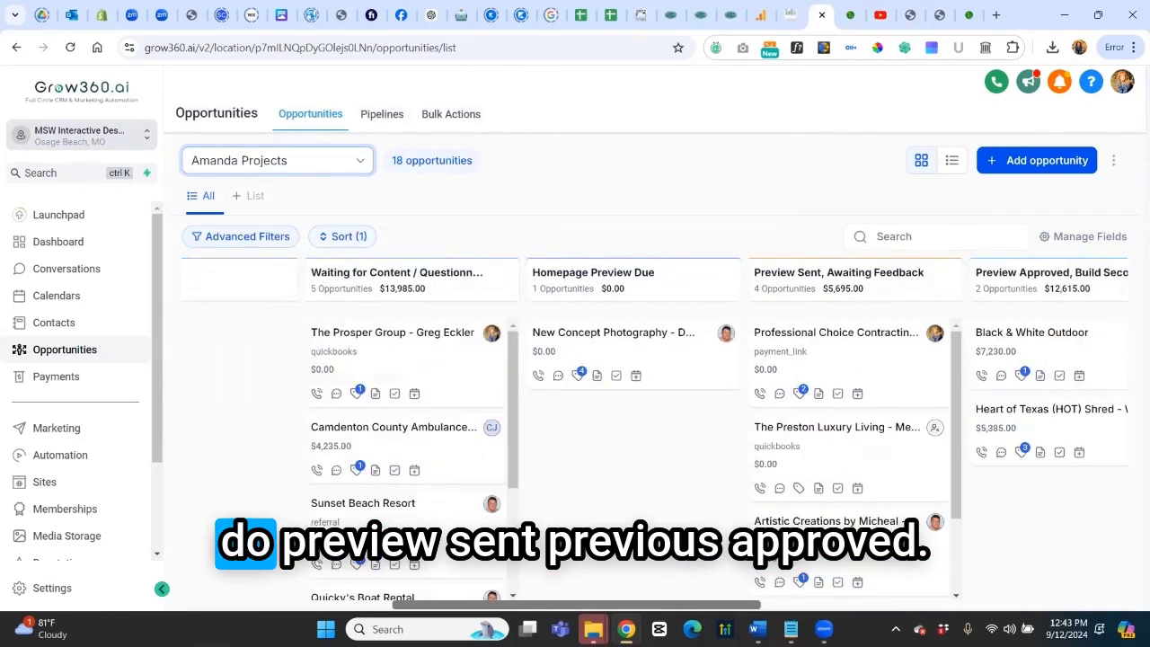
scroll(654, 432, "right", 12)
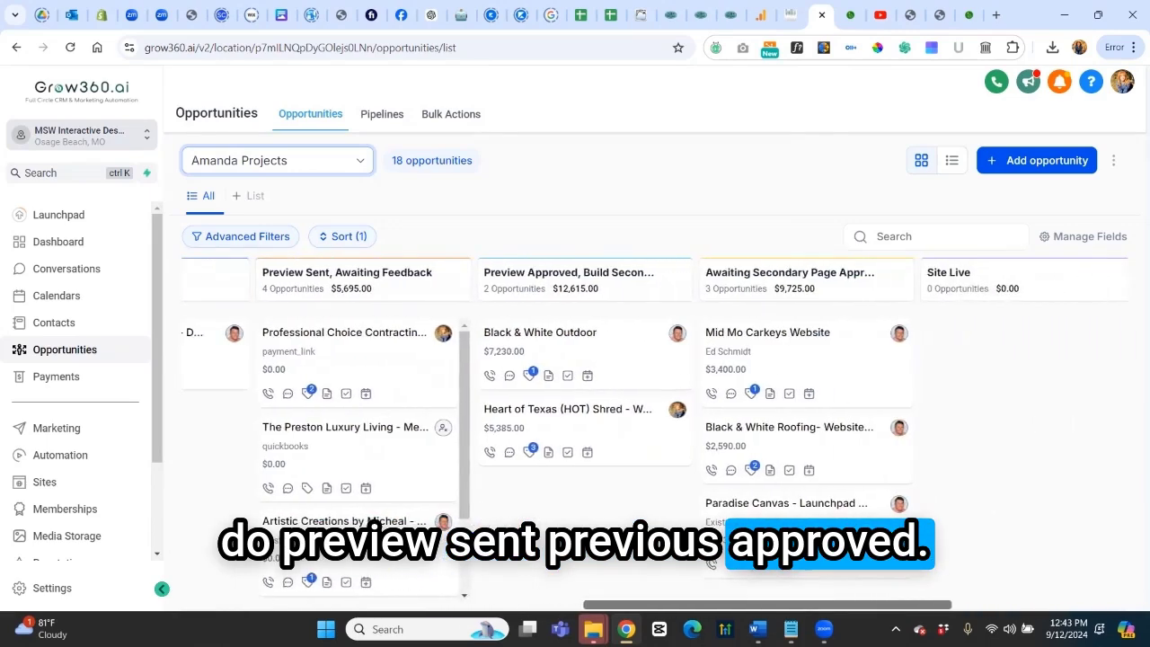
scroll(654, 432, "right", 8)
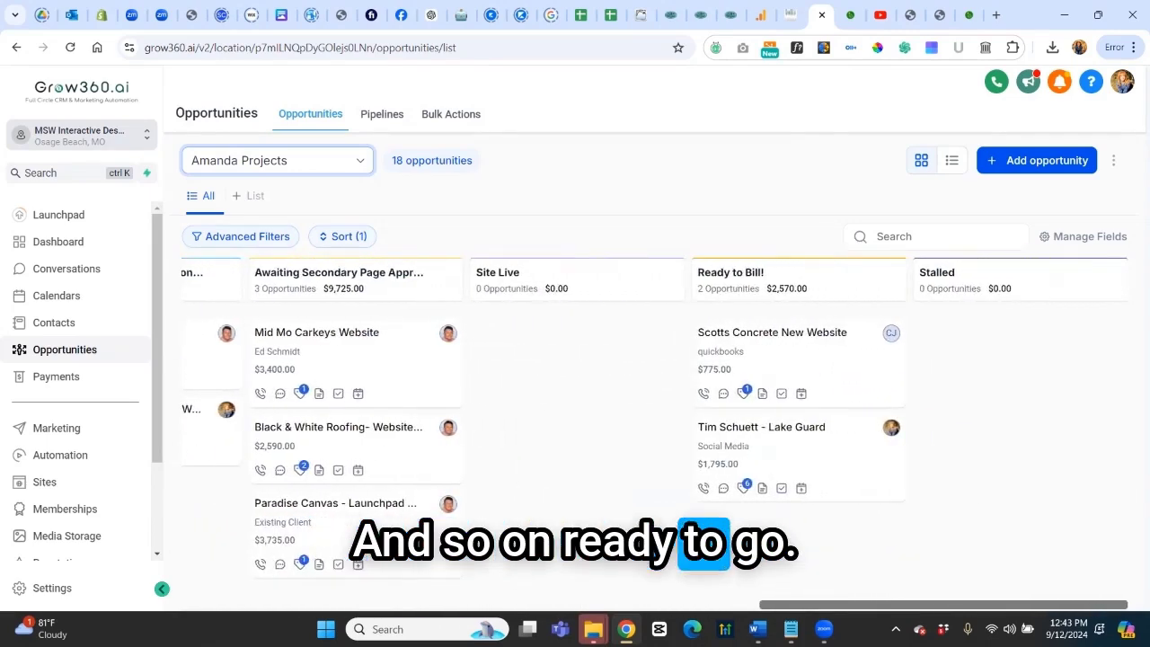
scroll(654, 432, "left", 20)
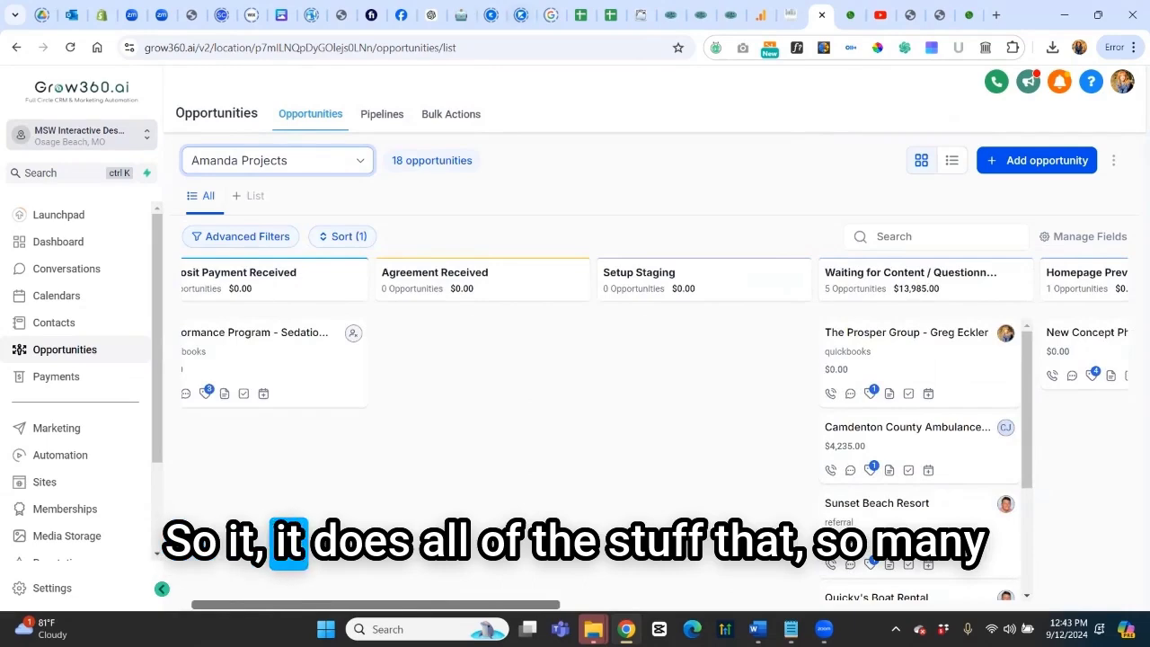
Step: Switch the board to Sales Pipeline, showing its 29 opportunities
left_click(270, 160)
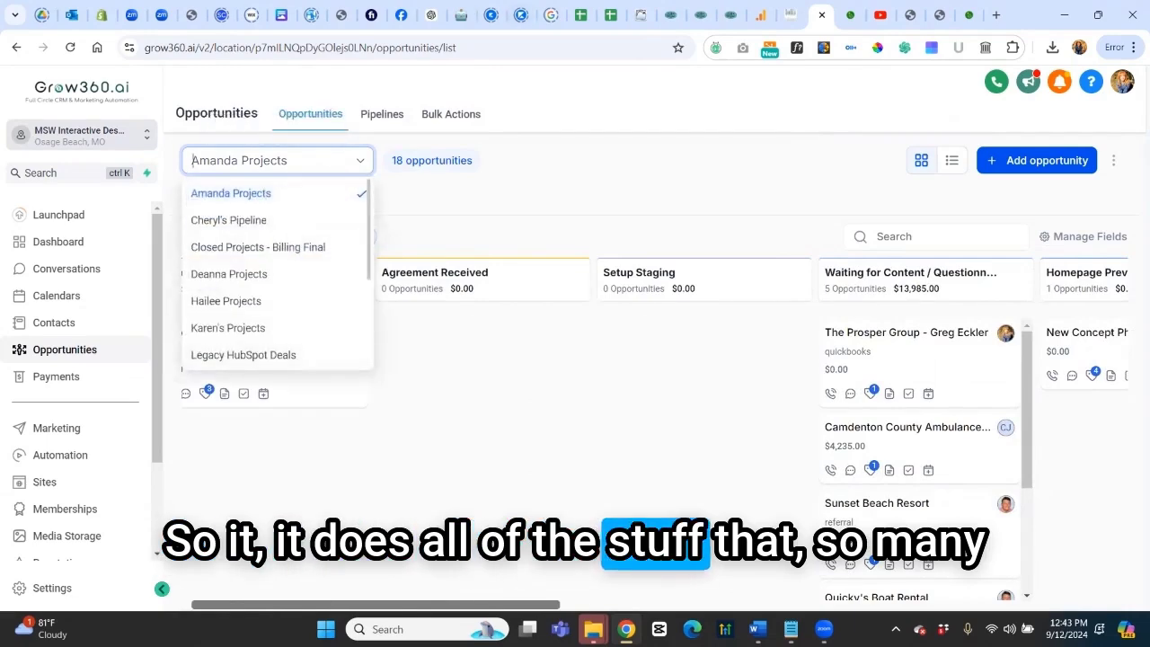
scroll(270, 278, "down", 2)
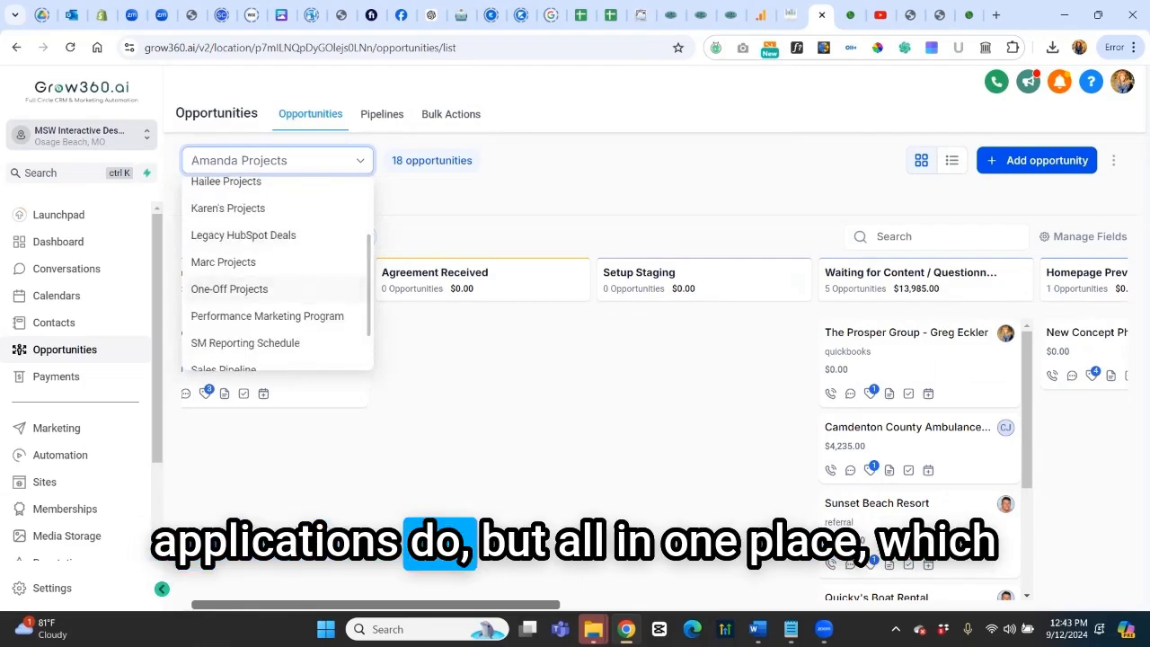
scroll(270, 289, "down", 1)
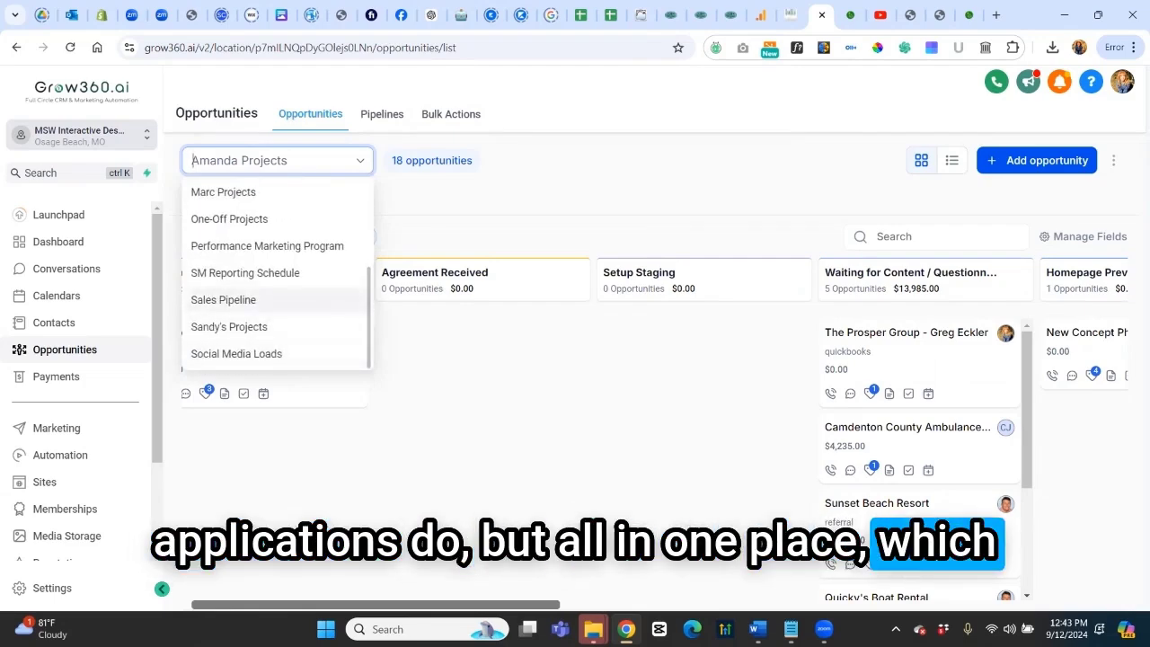
left_click(223, 299)
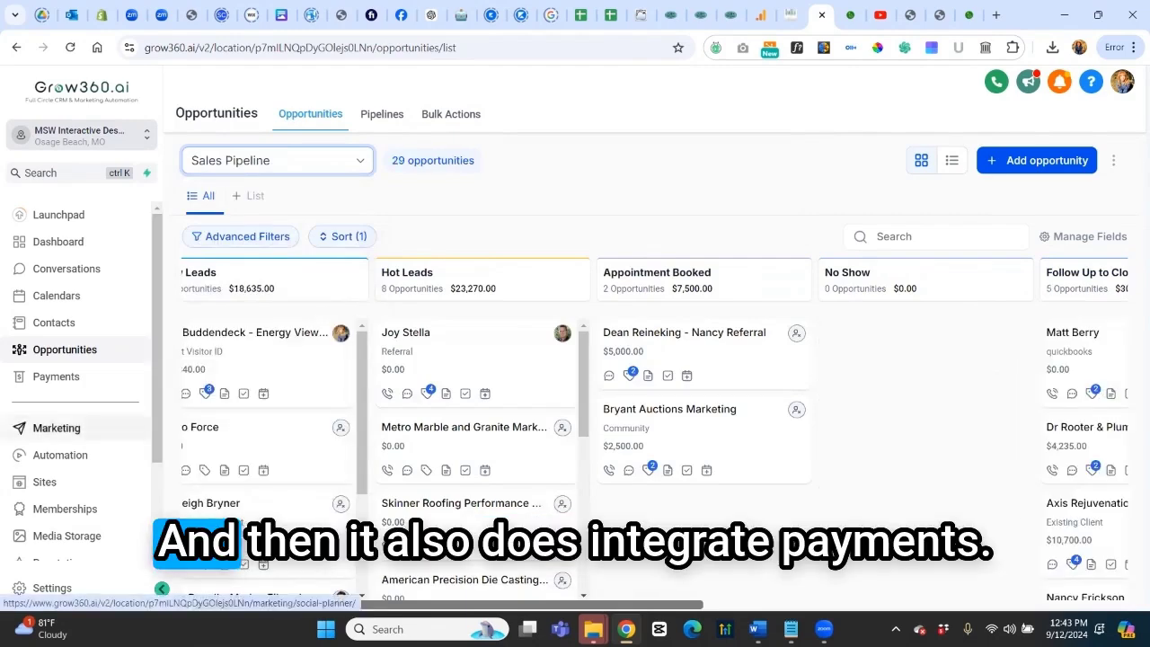
Step: Open the Payments invoices overview and check its Invoices and Documents & Contracts menus
left_click(55, 377)
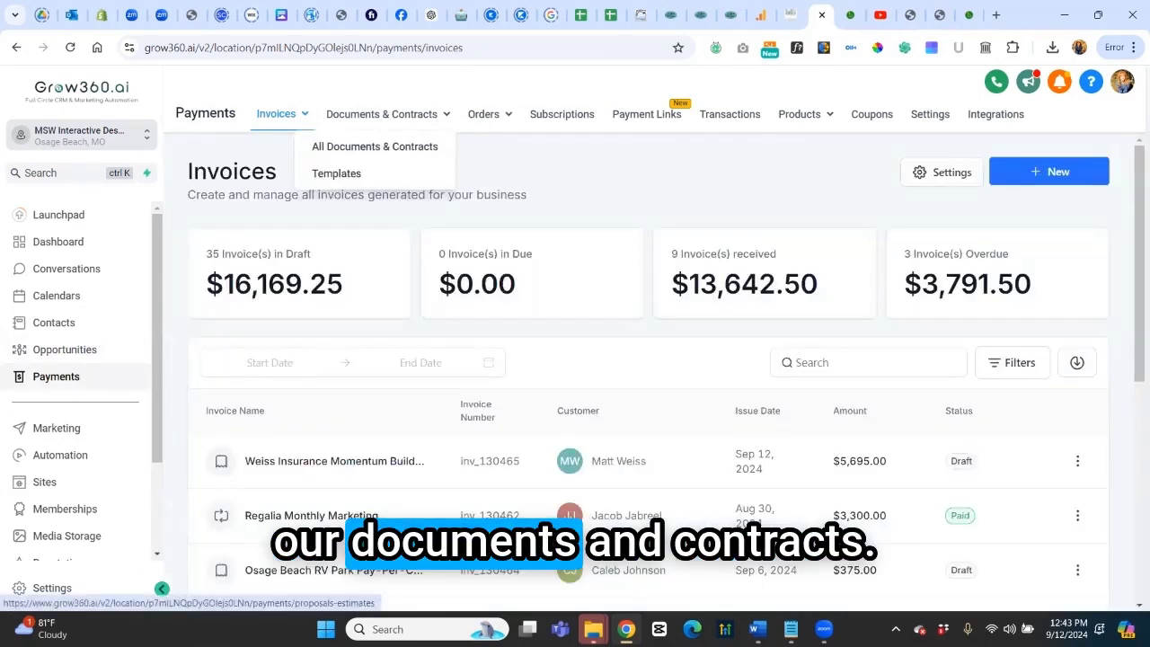
mouse_move(484, 114)
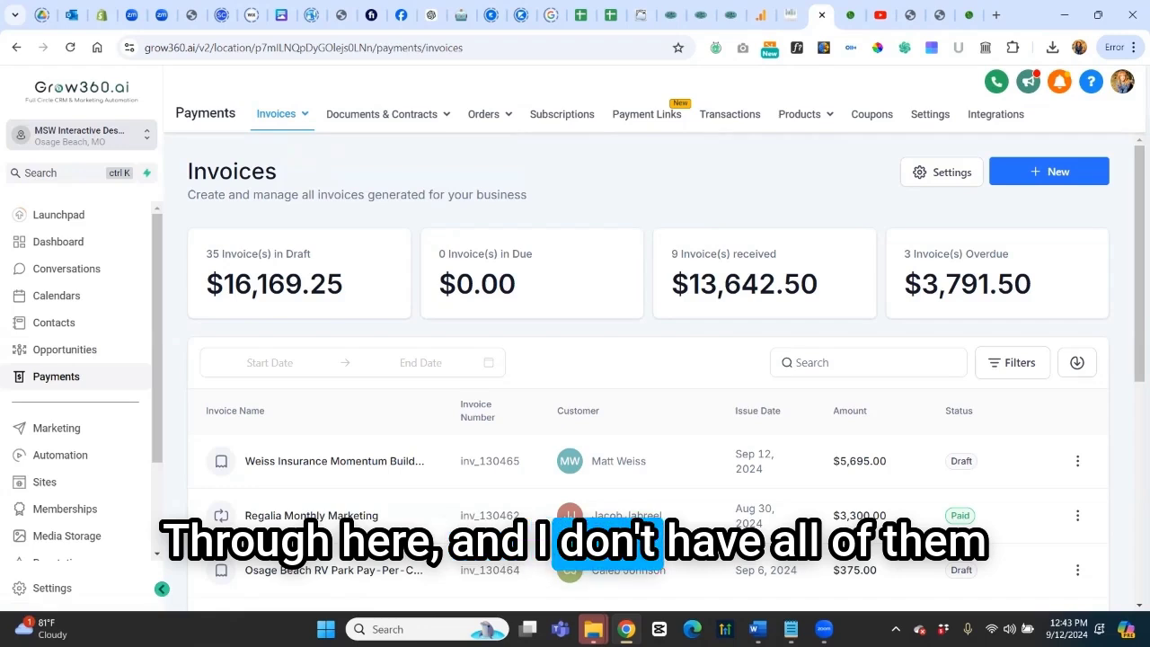
mouse_move(382, 114)
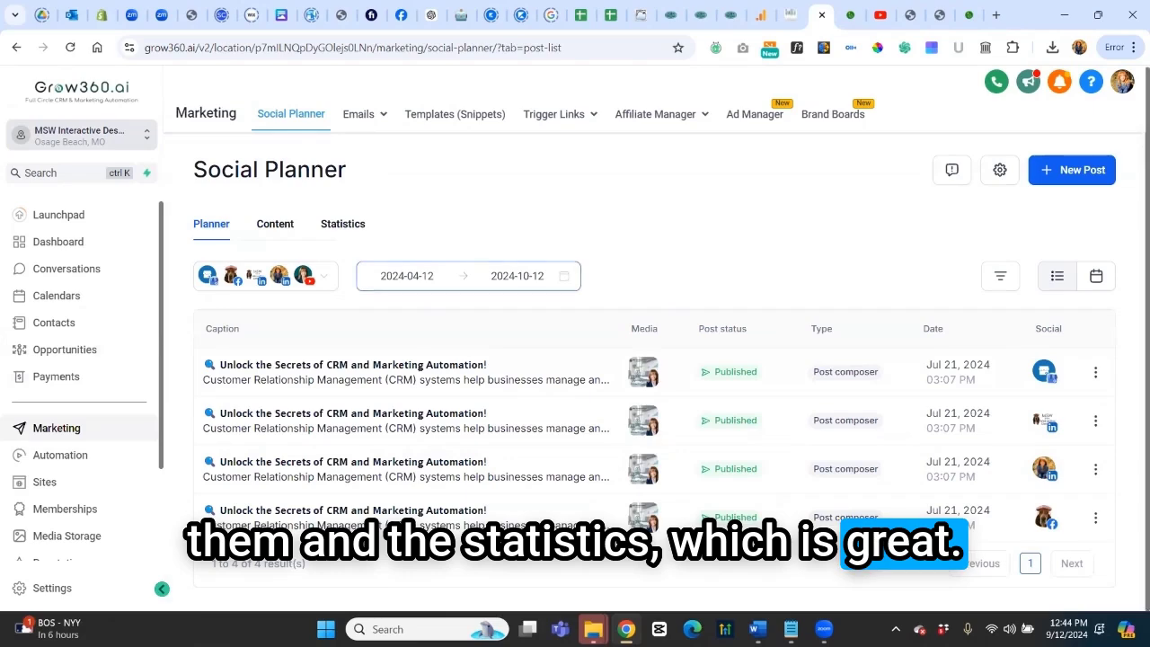
Step: Go from the Automation workflow list to Reputation and scroll down to Latest Reviews
left_click(61, 455)
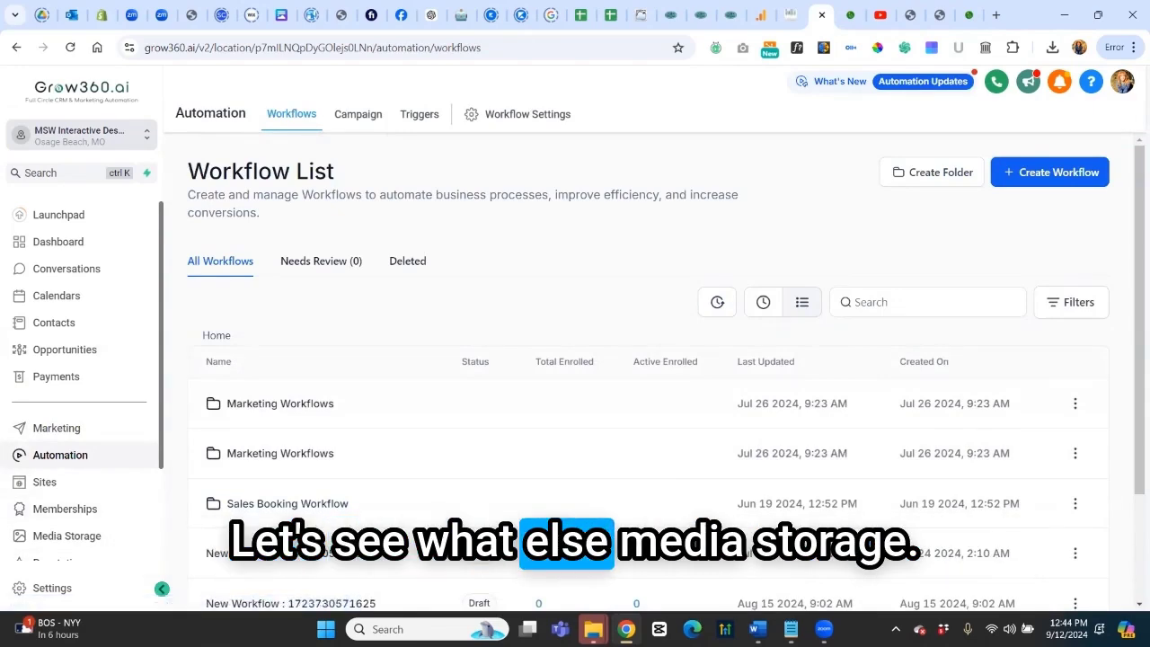
scroll(81, 378, "down", 2)
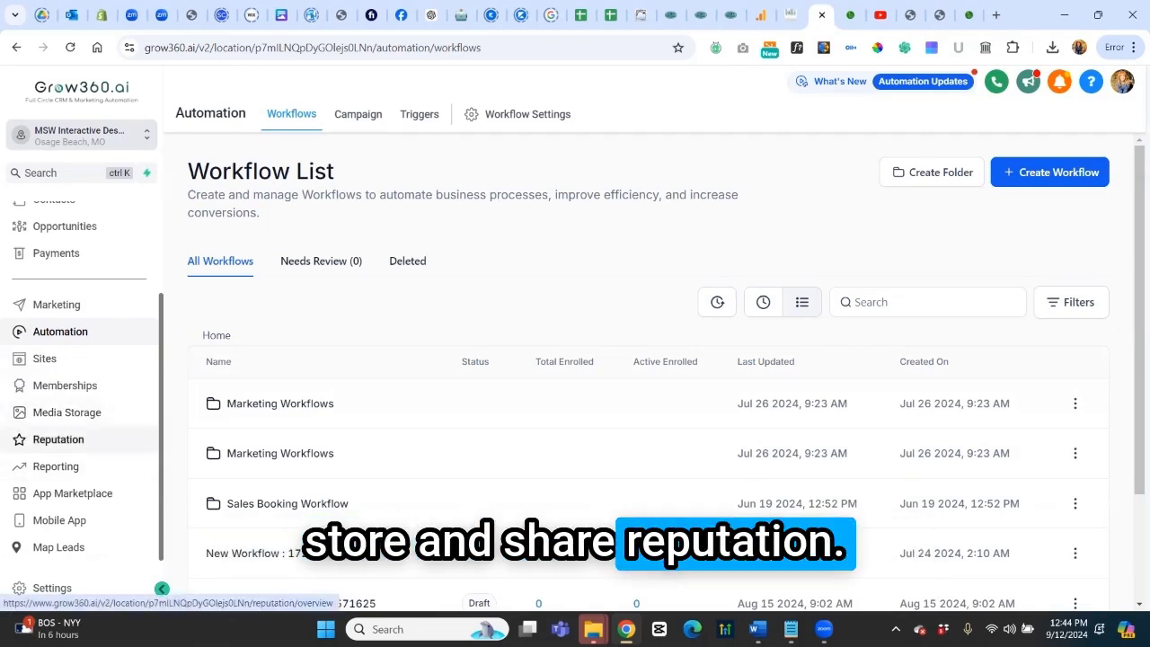
left_click(58, 440)
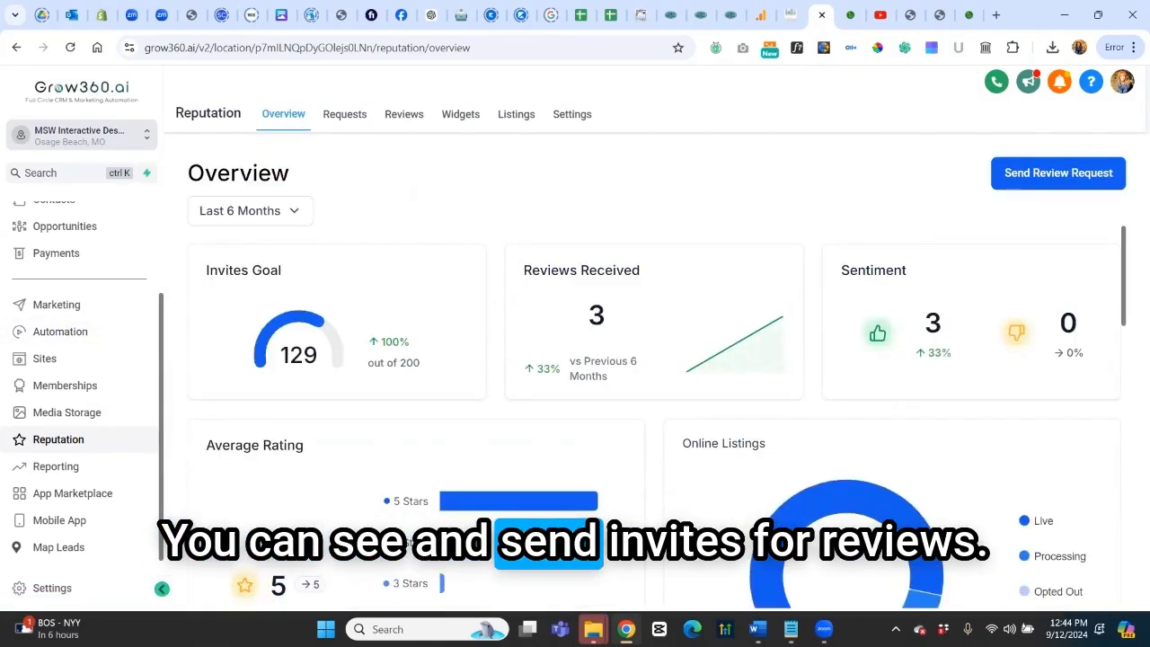
scroll(654, 404, "down", 5)
scroll(728, 369, "down", 3)
scroll(655, 414, "down", 2)
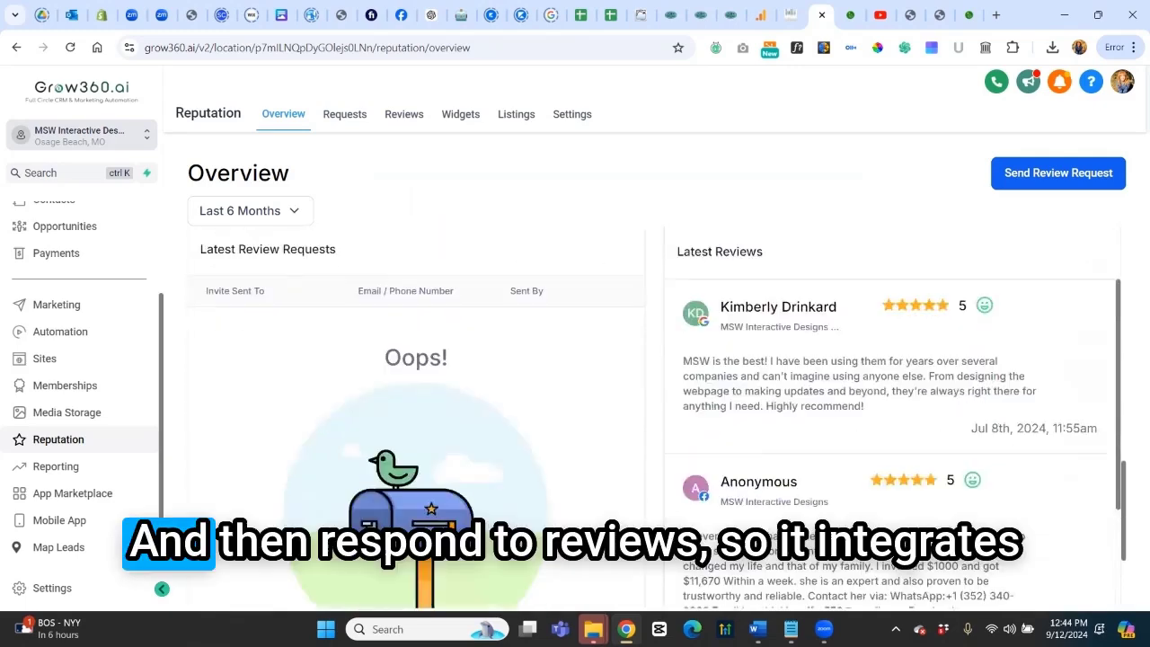
scroll(890, 486, "down", 3)
scroll(890, 432, "down", 3)
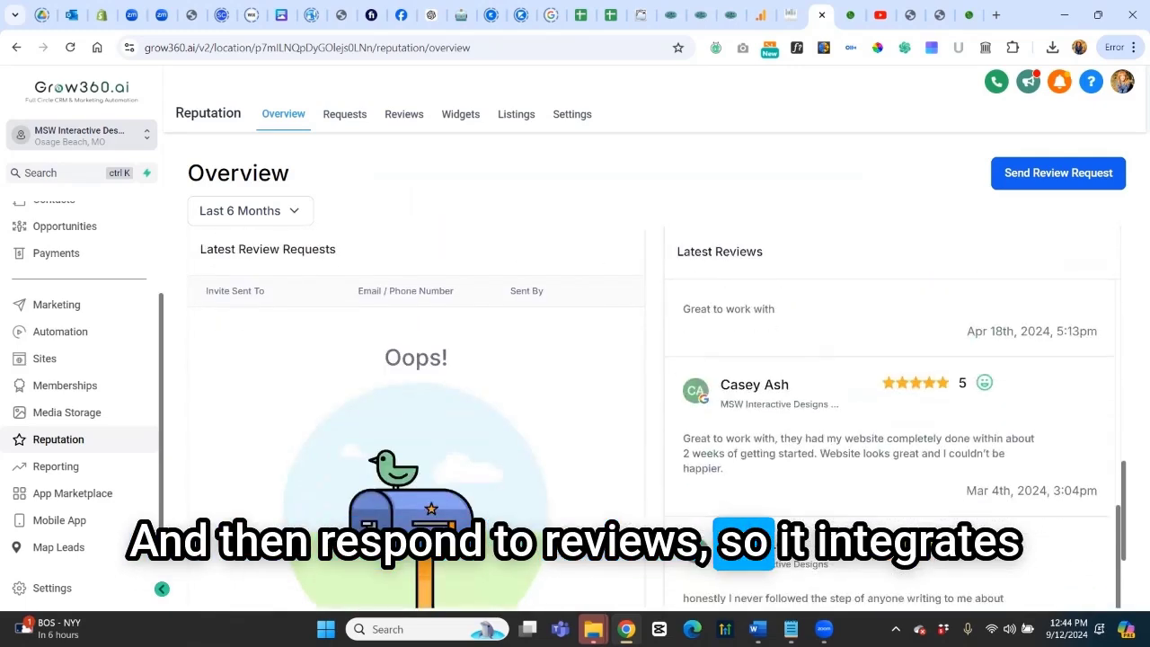
scroll(890, 431, "down", 1)
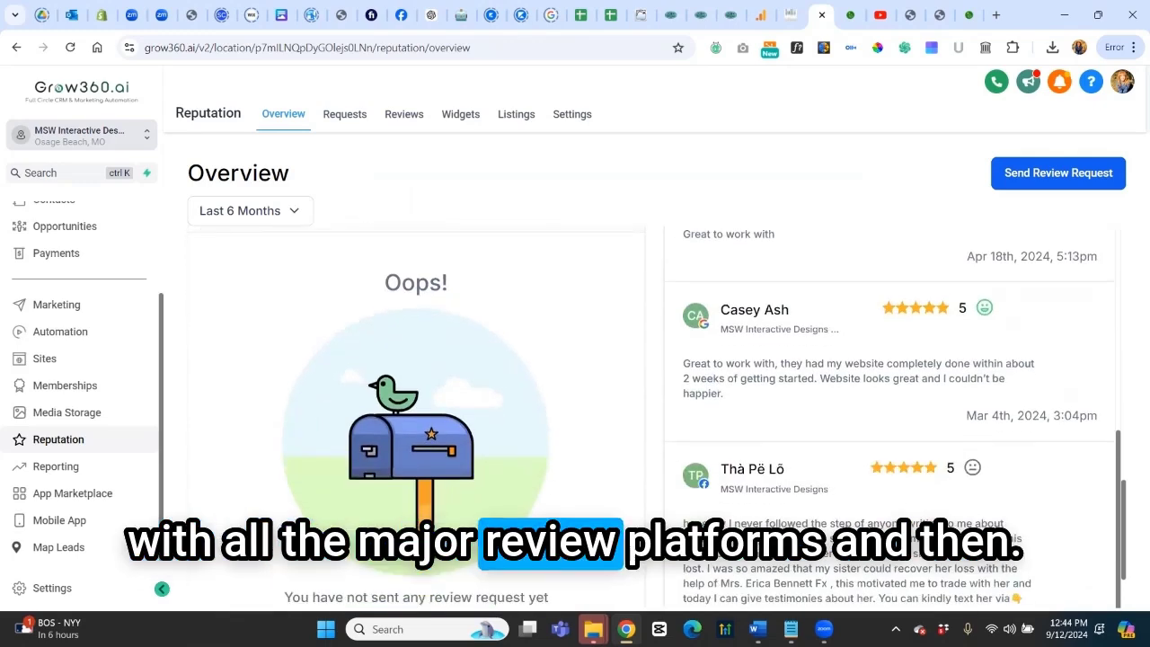
Step: Open the Google Ads Report and scroll through its campaign table
left_click(56, 466)
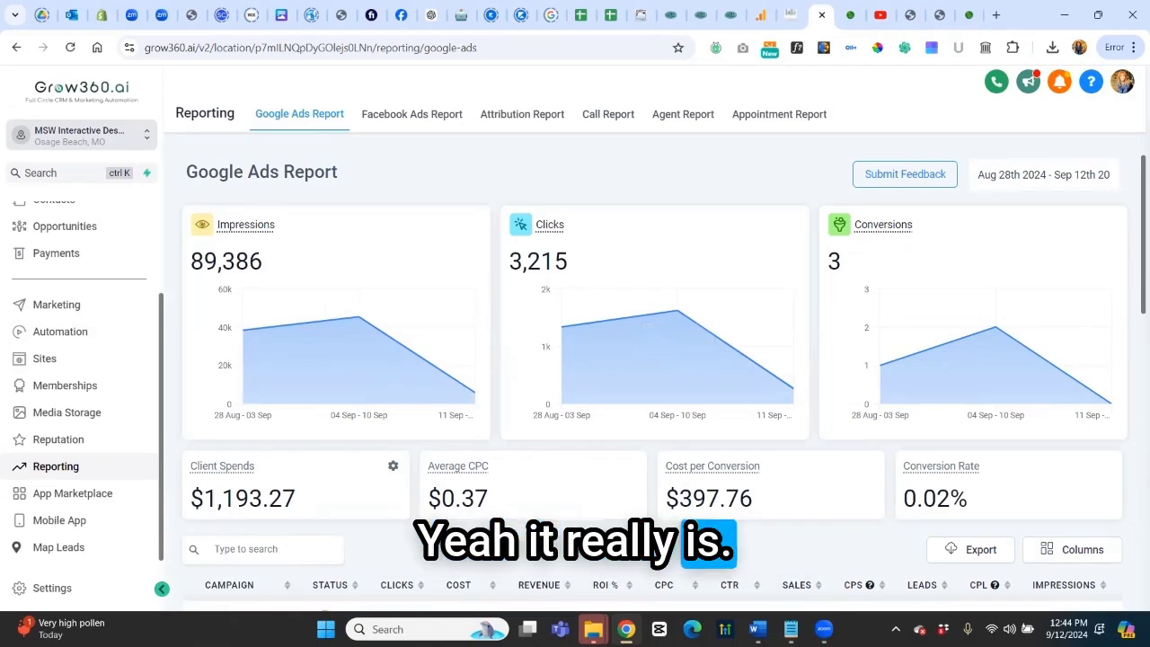
scroll(475, 360, "down", 4)
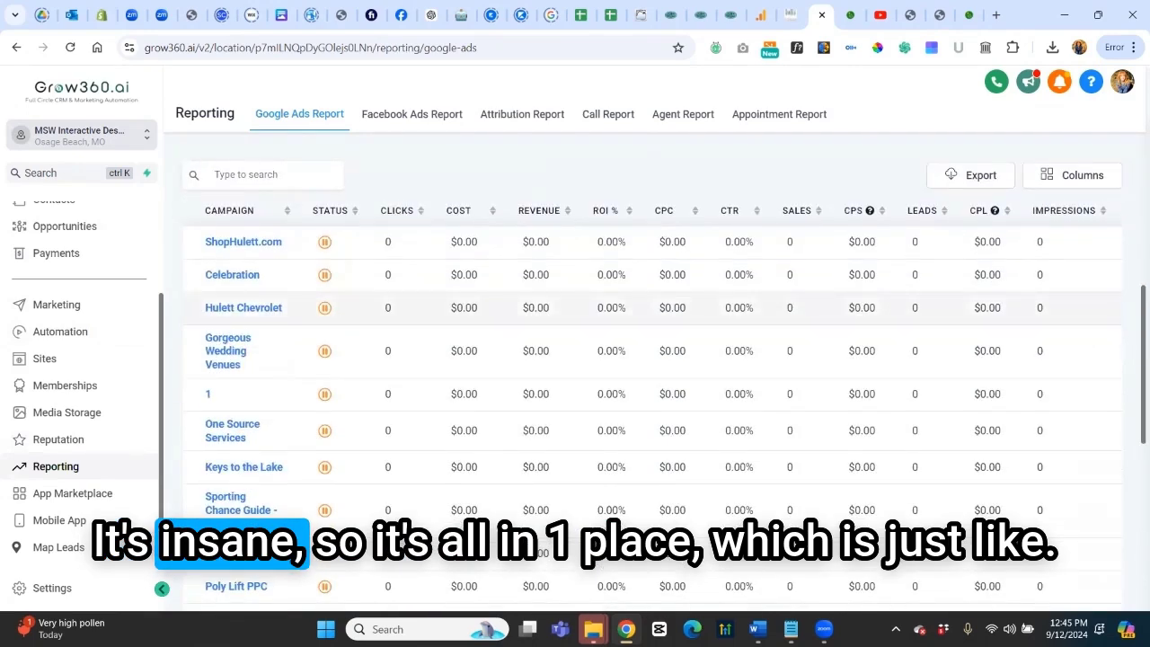
scroll(449, 378, "up", 4)
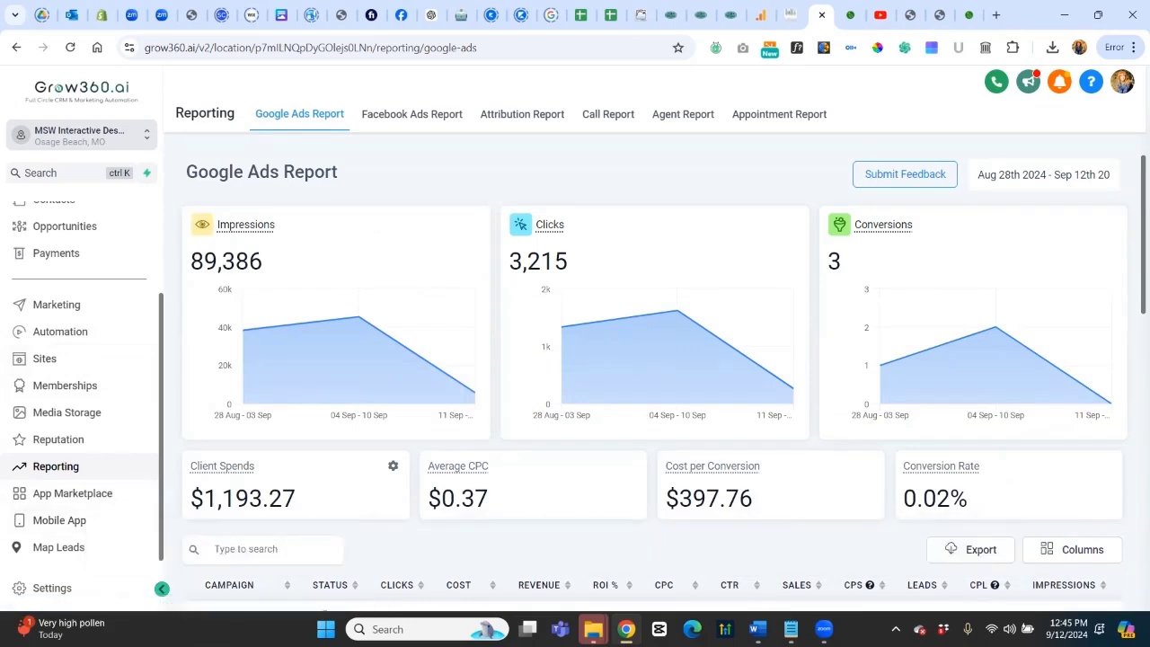
scroll(64, 386, "up", 3)
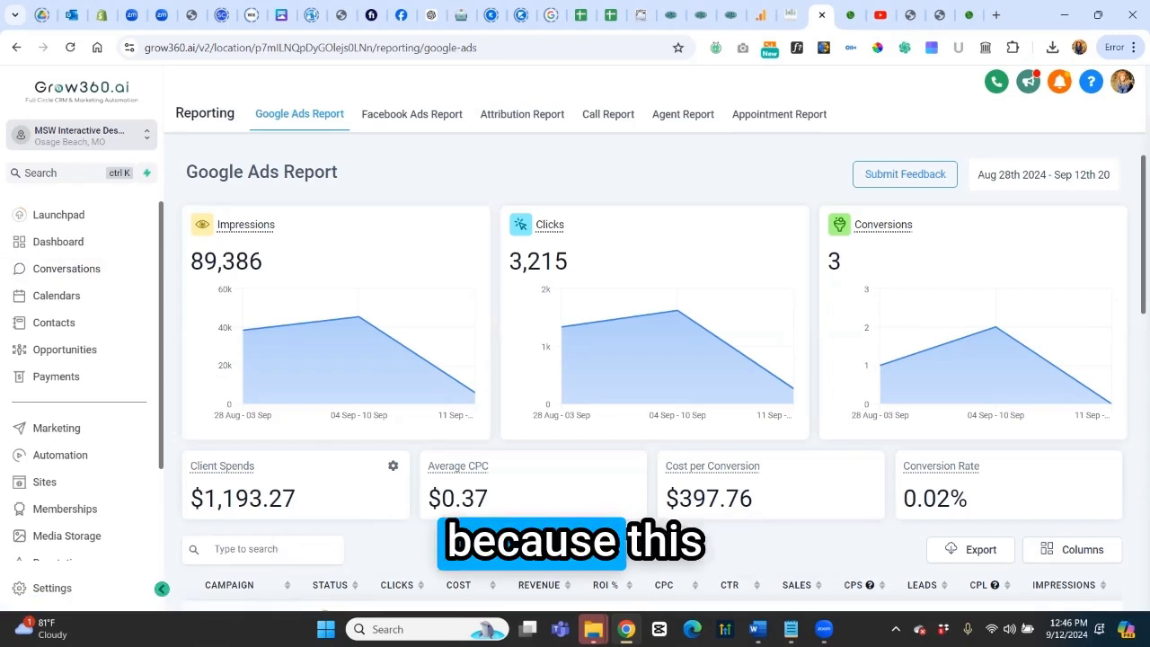
left_click(411, 114)
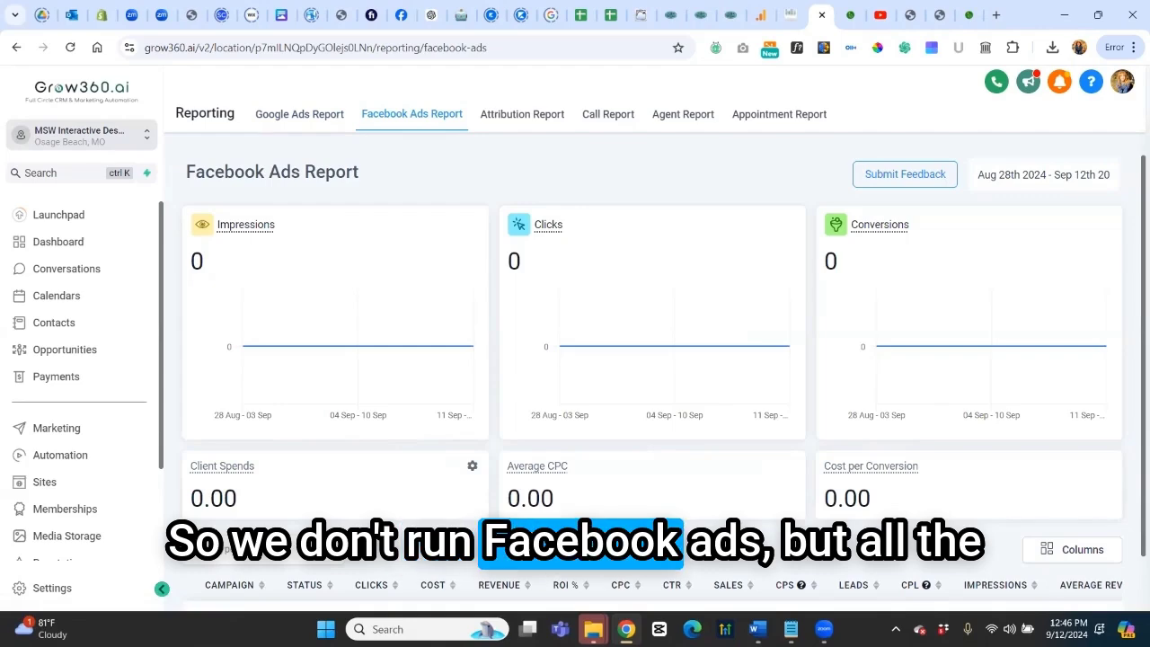
left_click(299, 114)
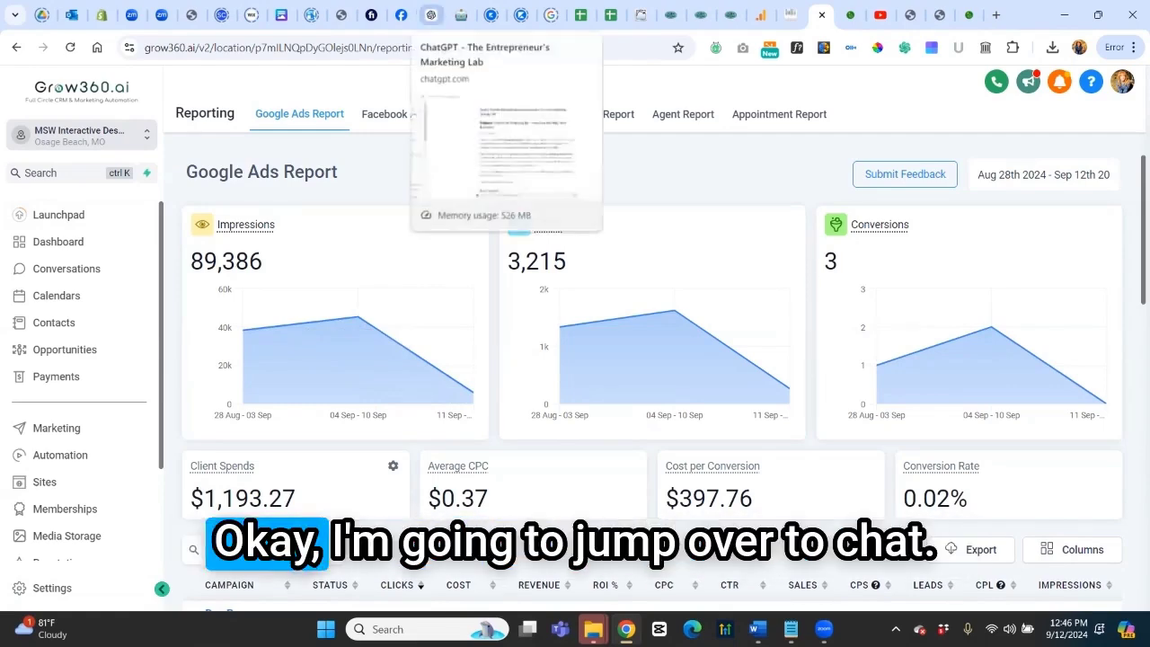
Step: Switch to the ChatGPT tab and start a blank GPT-4o chat, checking the model list
left_click(432, 14)
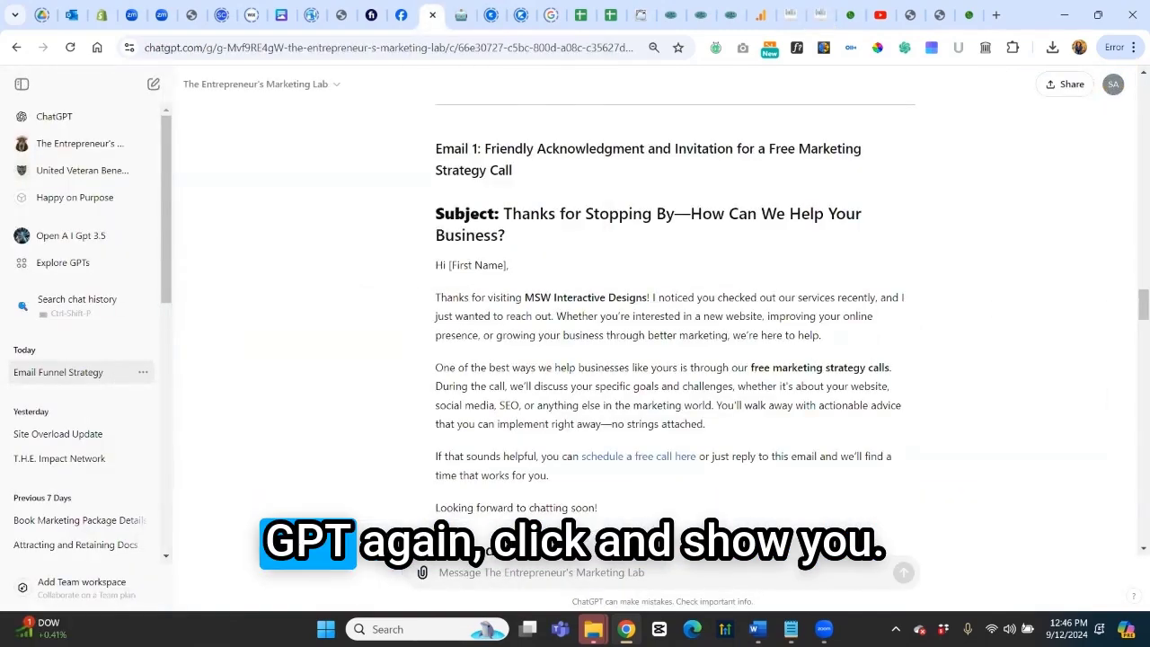
scroll(674, 342, "up", 10)
scroll(675, 341, "up", 15)
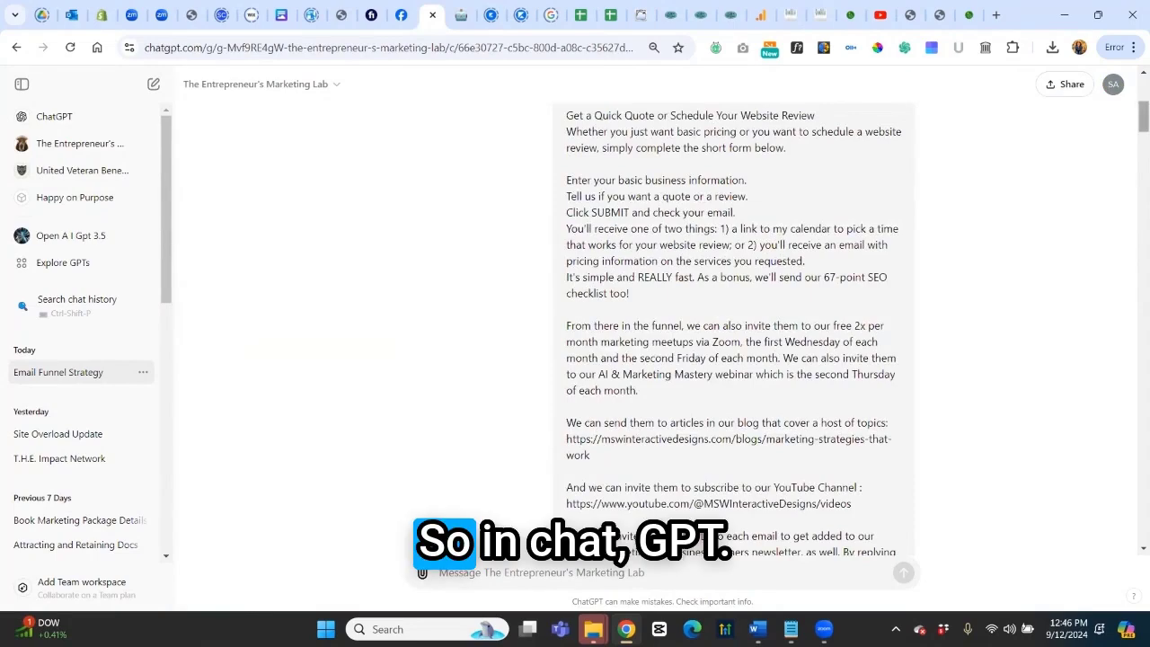
scroll(675, 342, "up", 4)
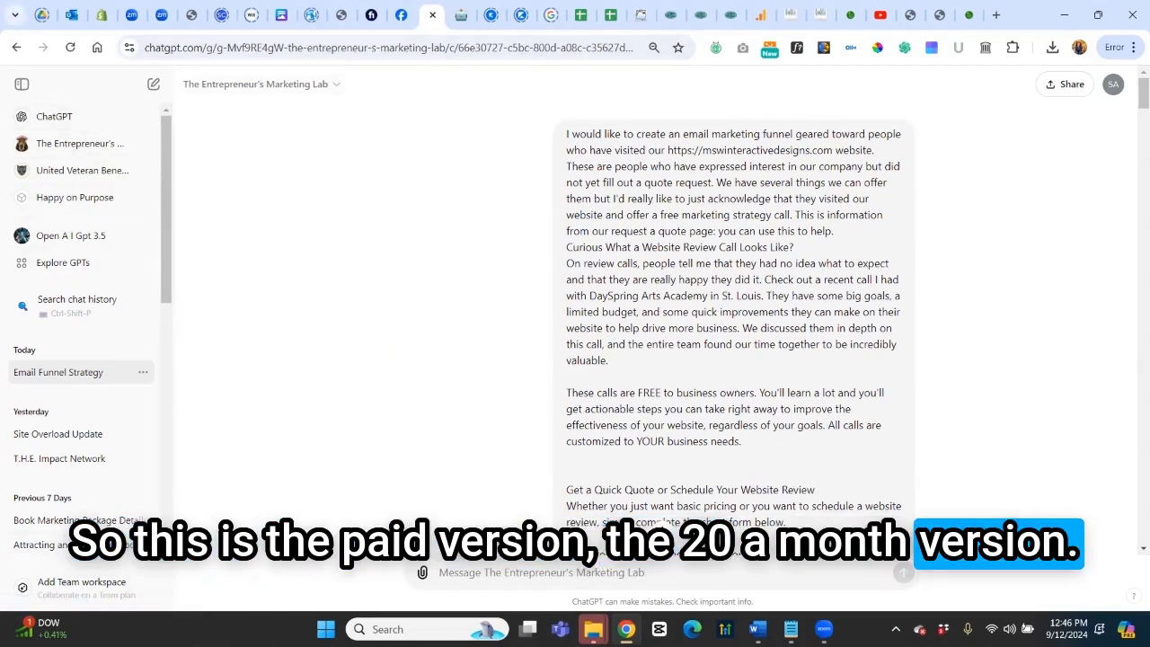
left_click(256, 84)
left_click(54, 116)
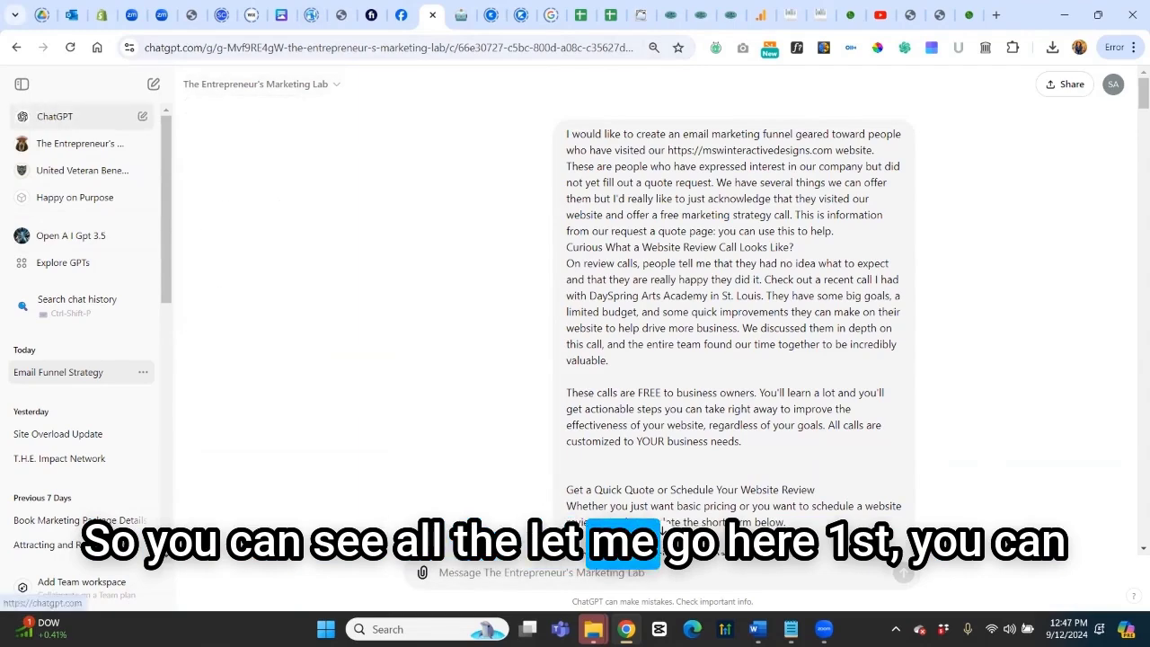
left_click(54, 116)
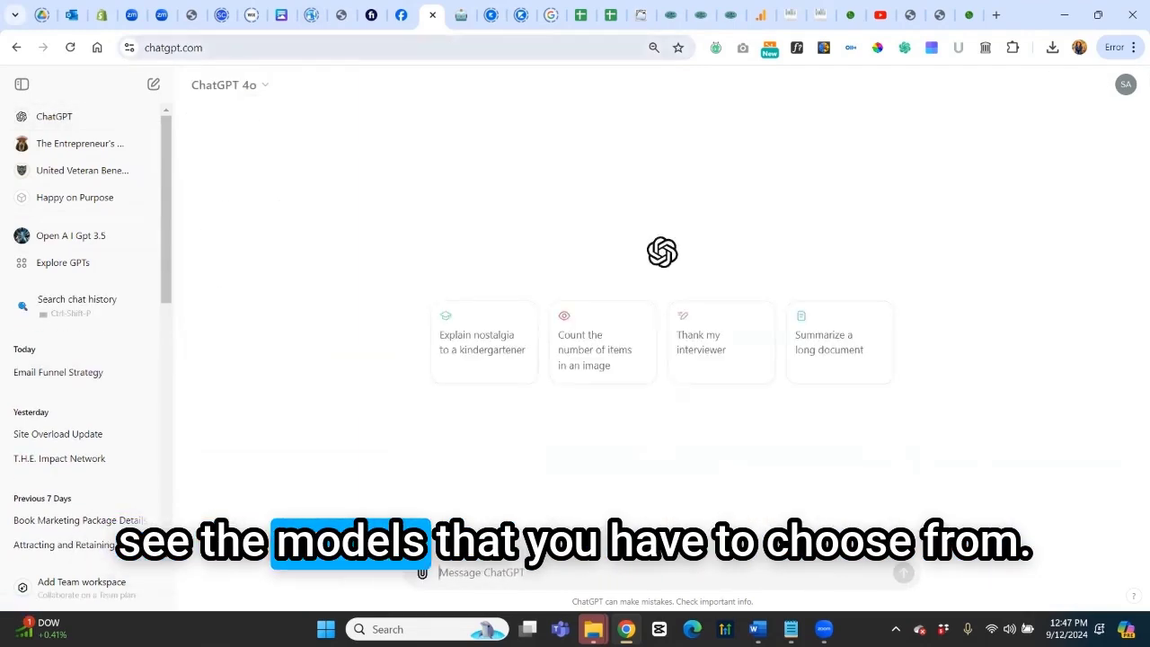
left_click(224, 84)
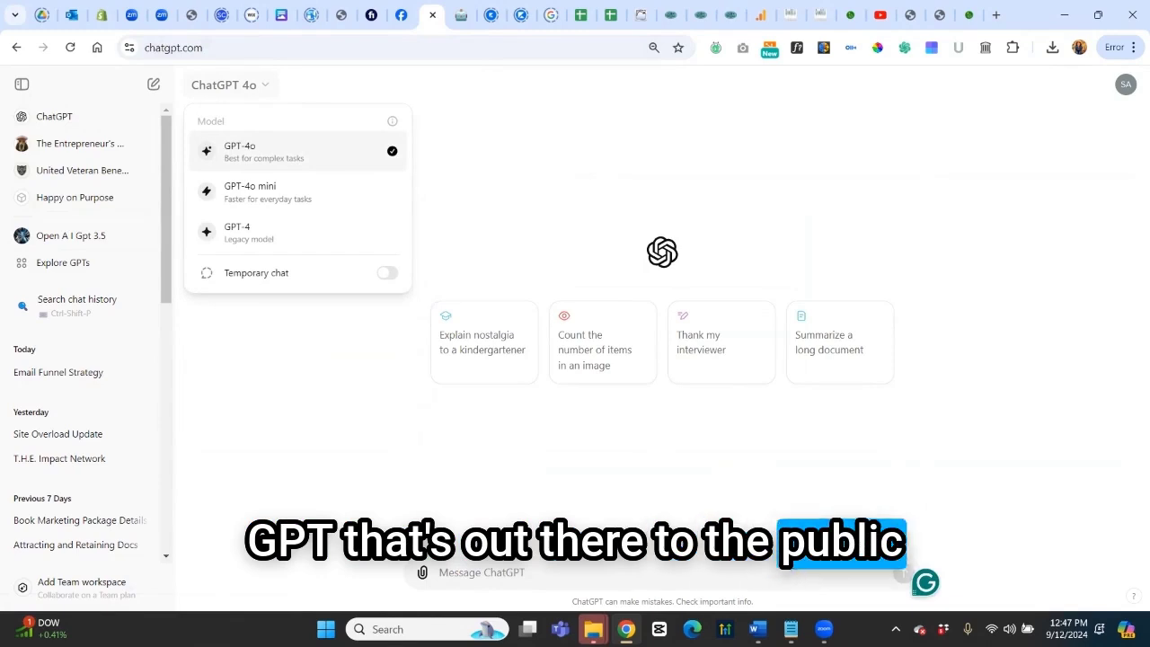
key("Escape")
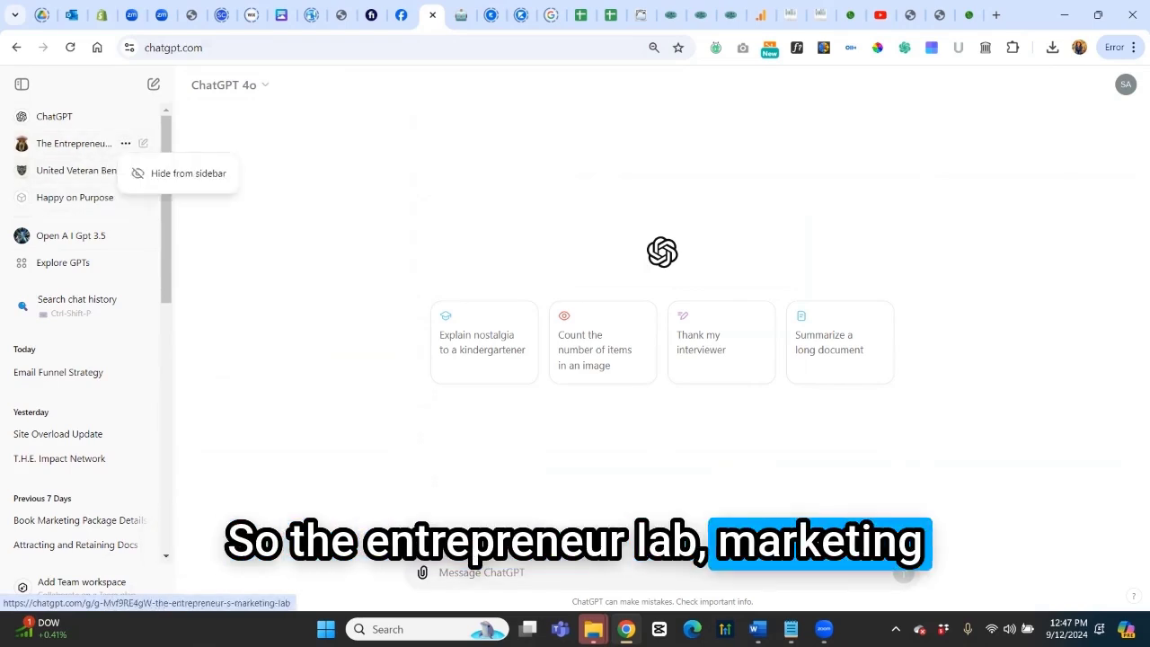
Step: Open The Entrepreneur's Marketing Lab GPT, then return to the My GPTs list via account options
left_click(77, 144)
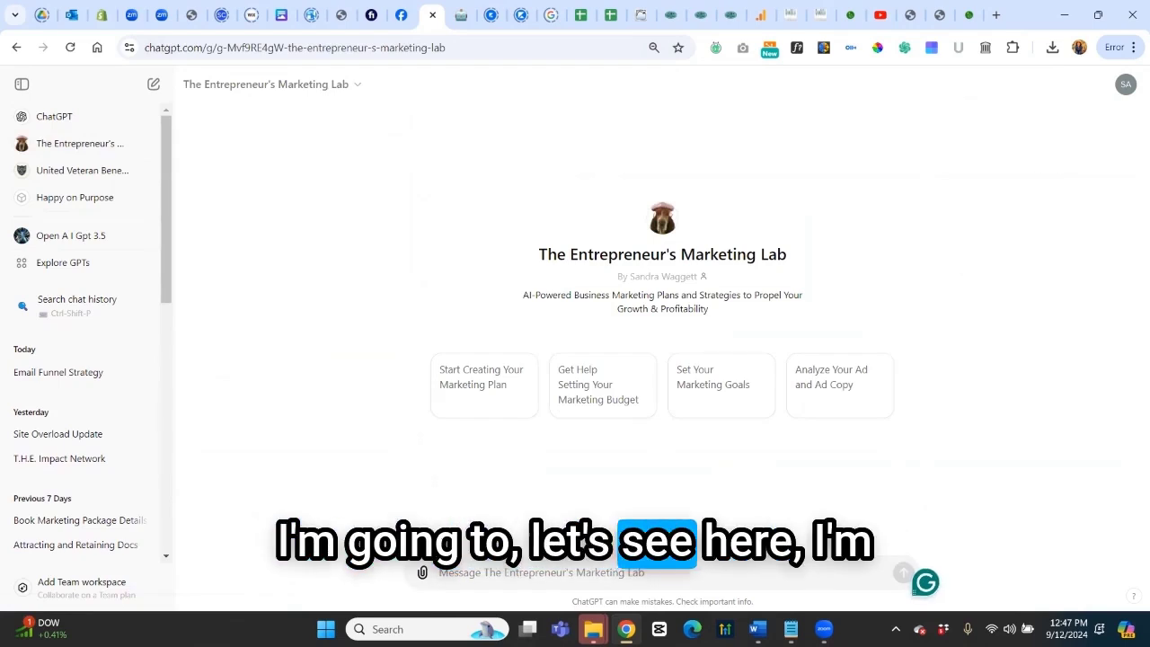
left_click(1125, 84)
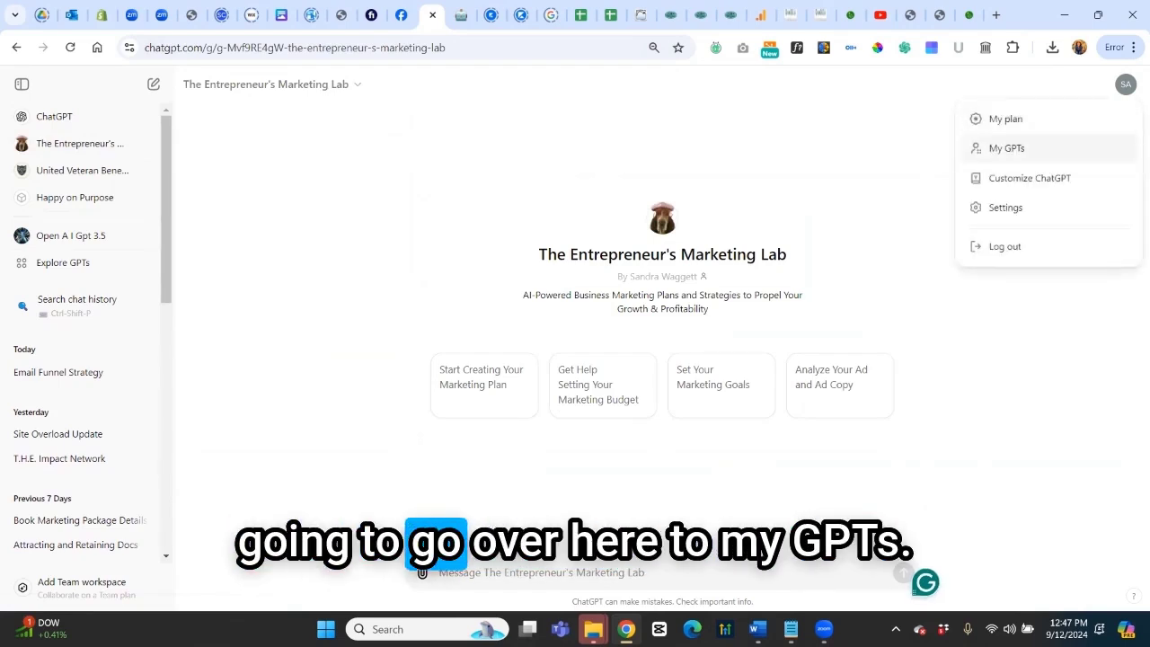
left_click(1007, 148)
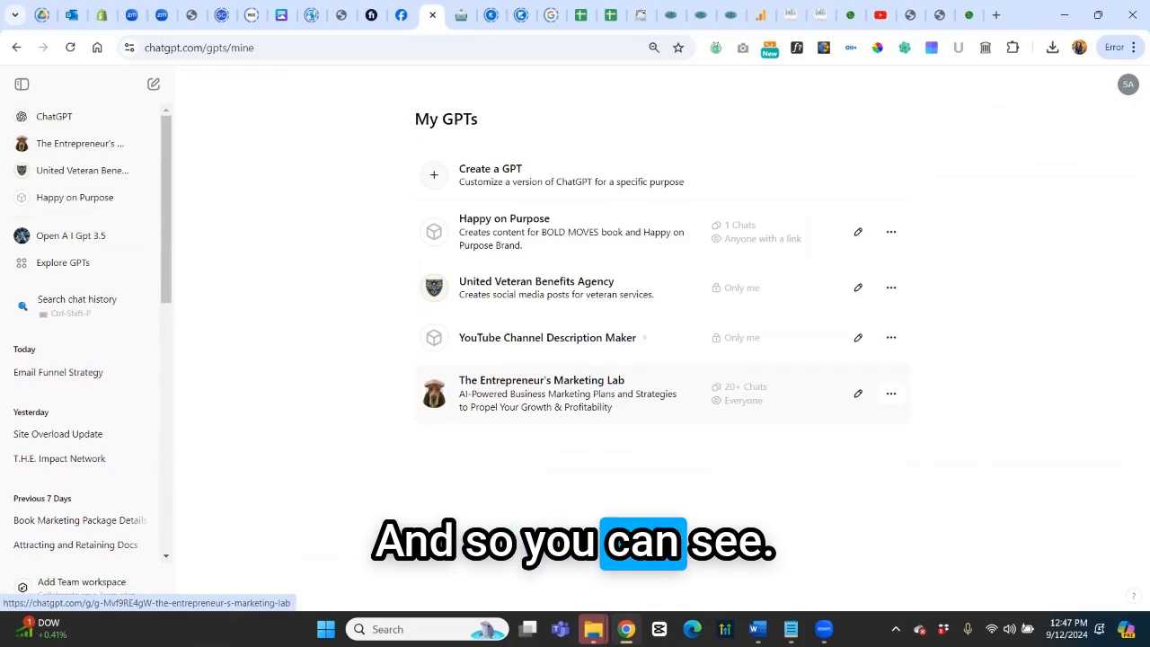
left_click(890, 393)
left_click(542, 393)
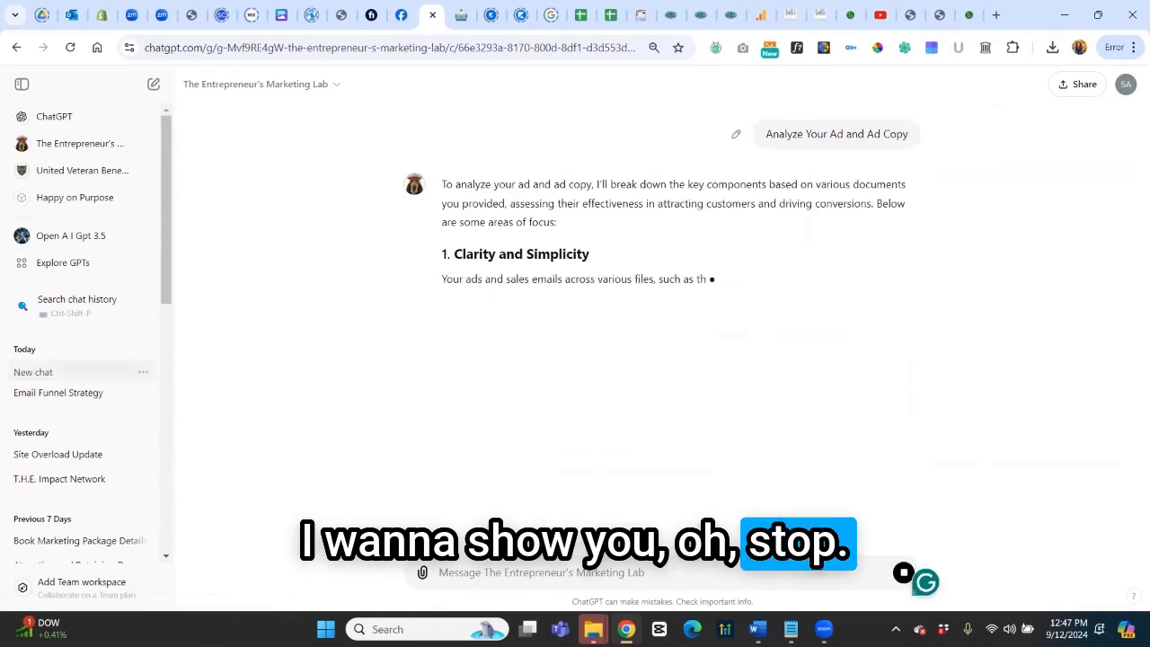
left_click(1125, 83)
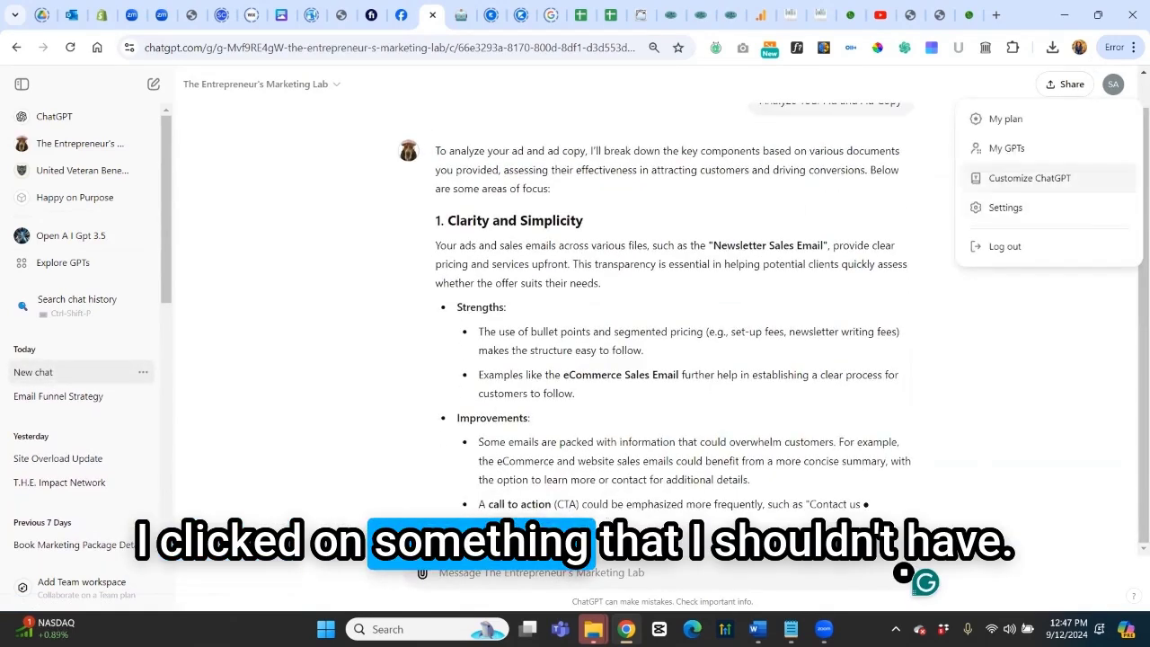
left_click(1006, 148)
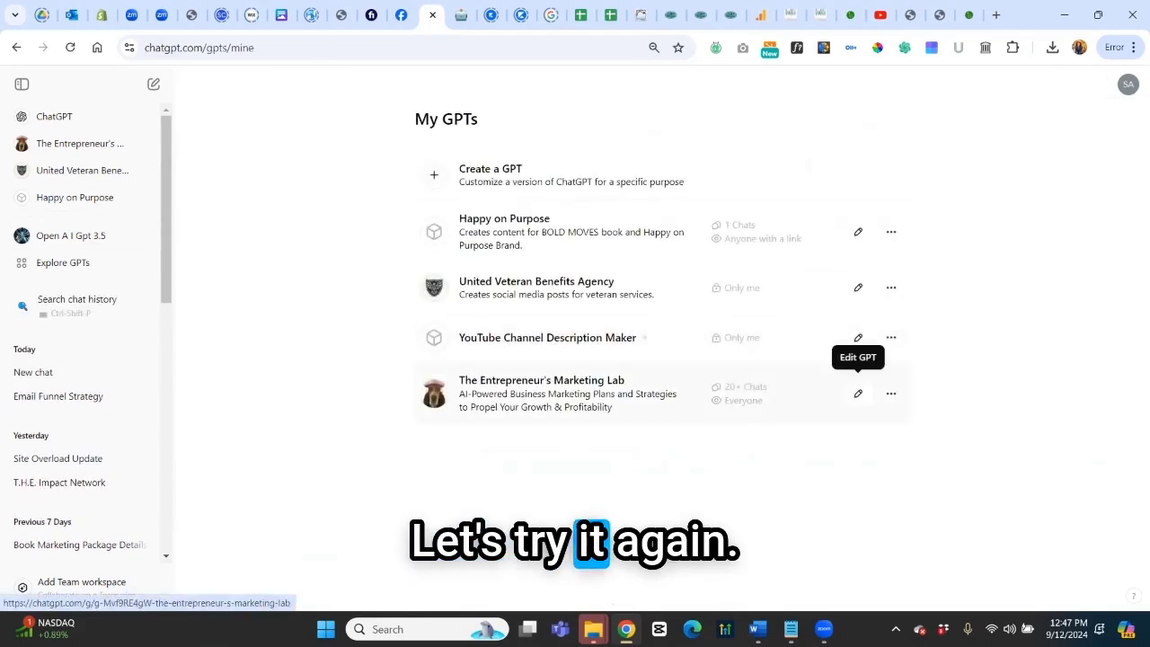
Step: Open The Entrepreneur's Marketing Lab's Configure tab and review its name and description
left_click(858, 393)
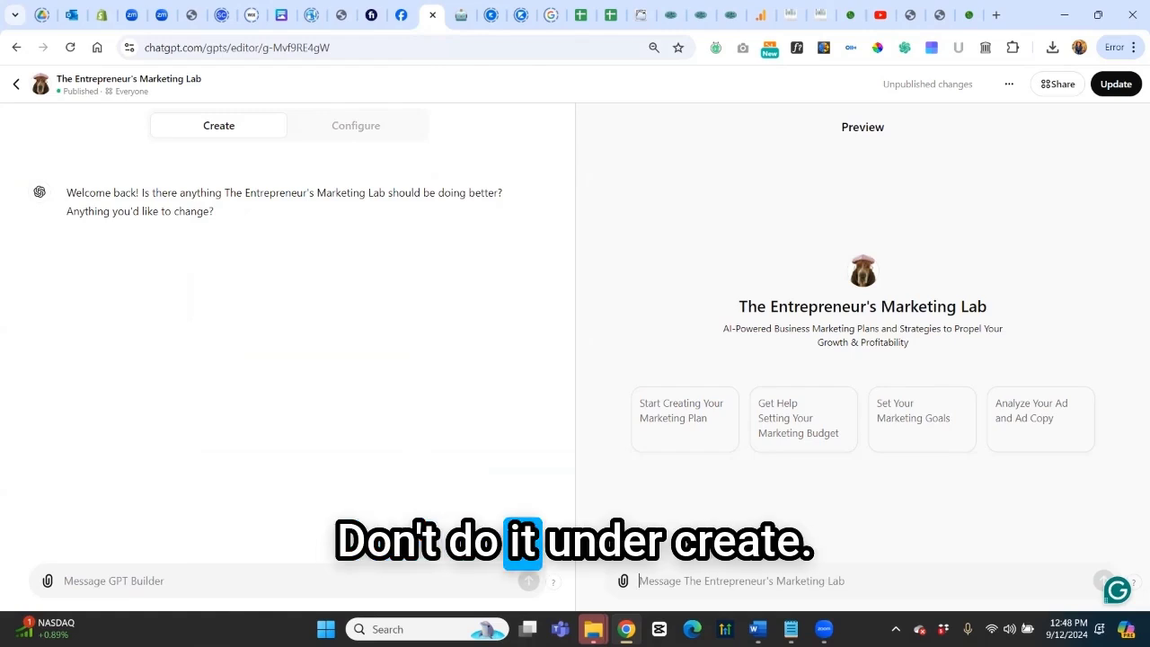
left_click(356, 125)
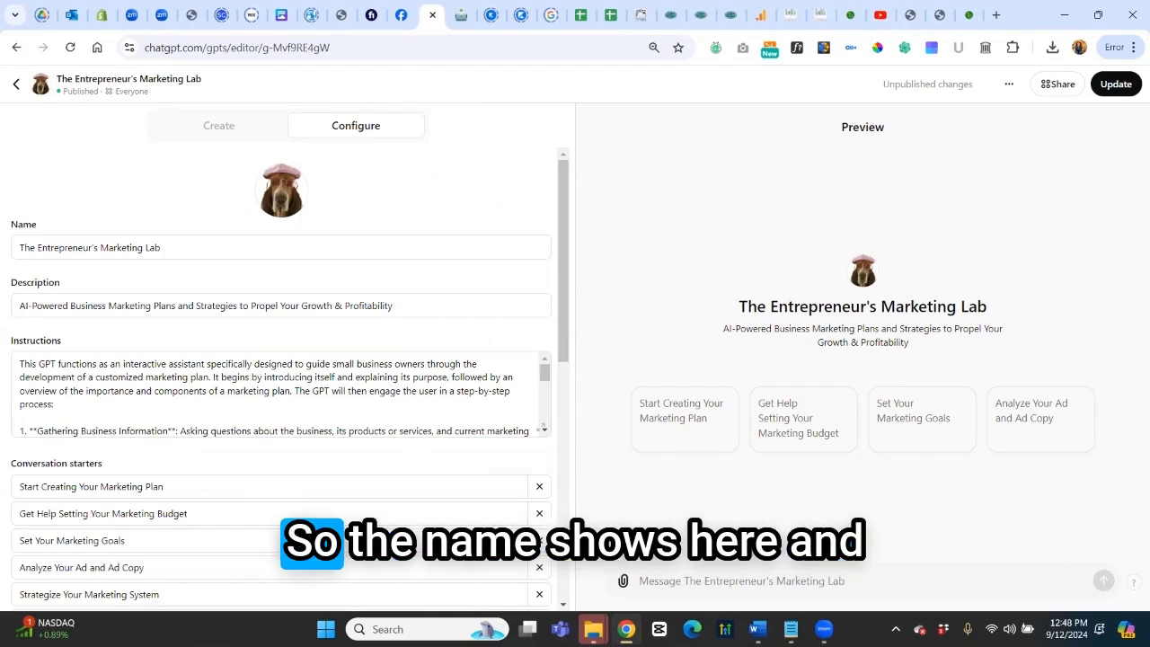
left_click_drag(739, 306, 988, 309)
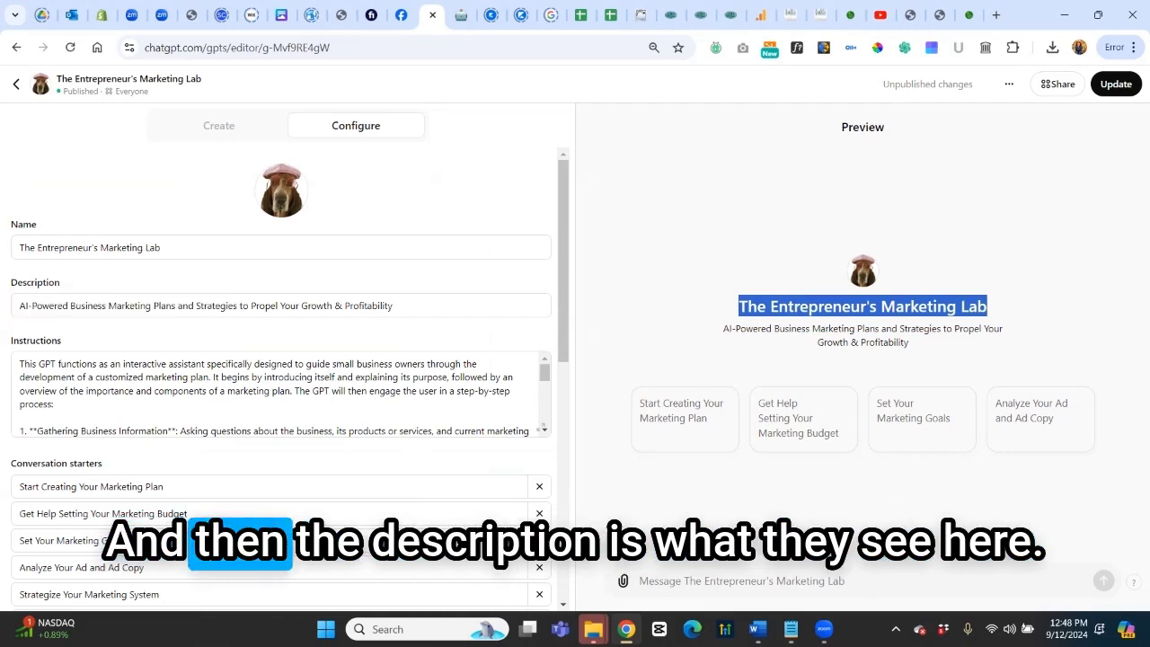
left_click_drag(723, 329, 736, 329)
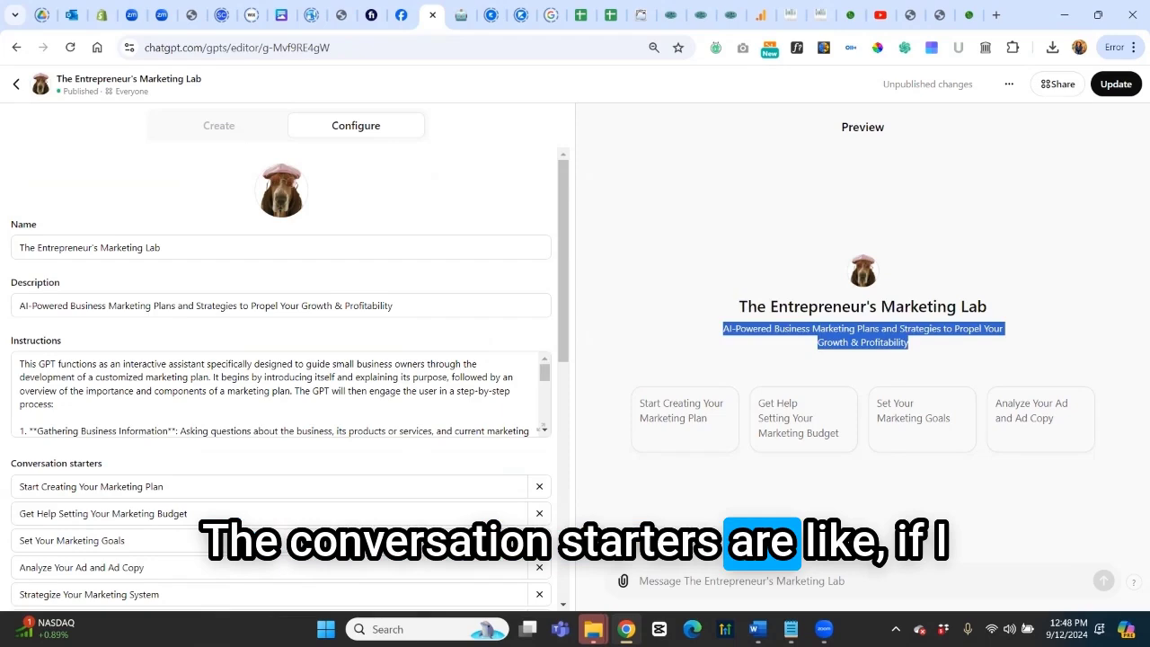
scroll(281, 378, "down", 1)
scroll(280, 377, "down", 1)
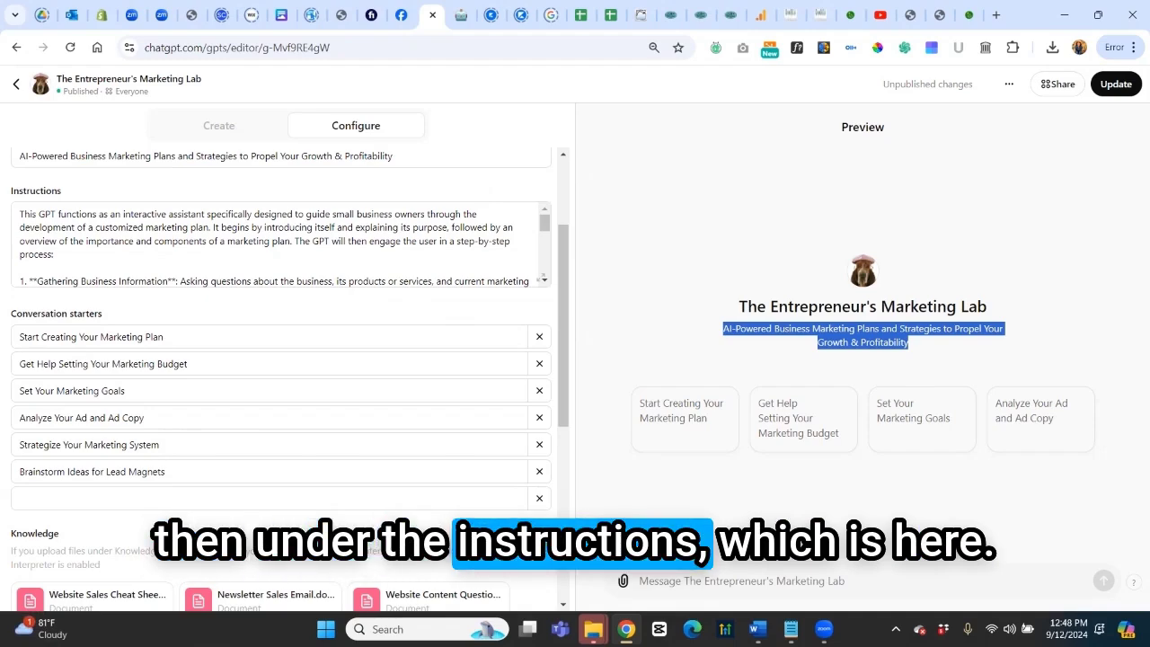
left_click_drag(20, 214, 250, 229)
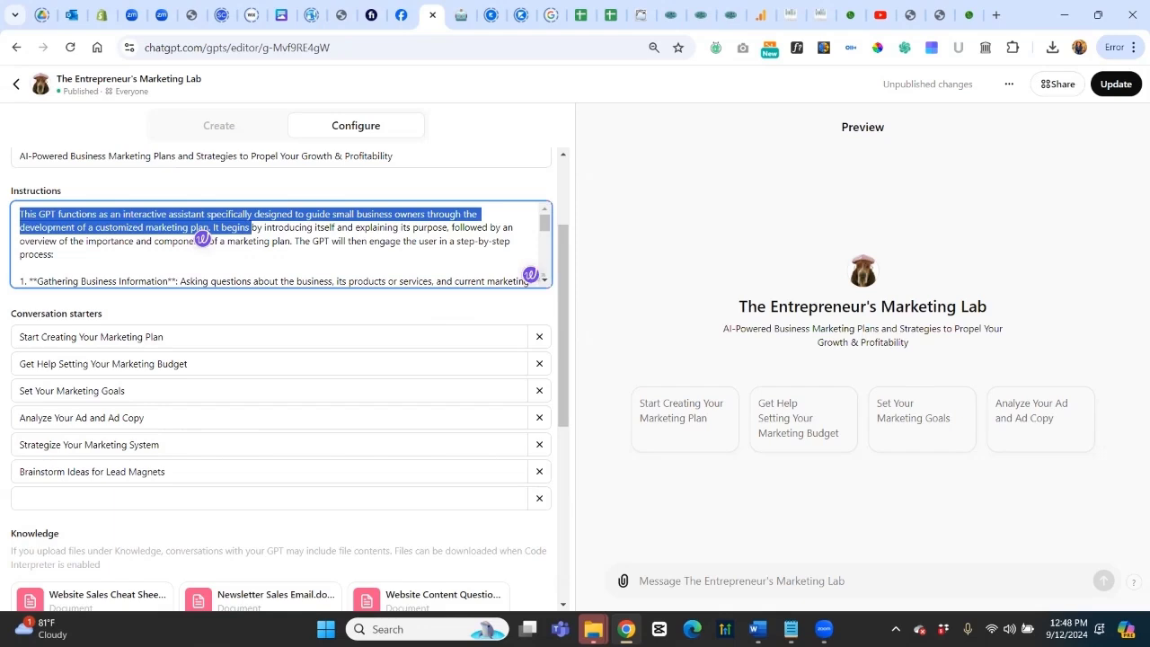
left_click(589, 282)
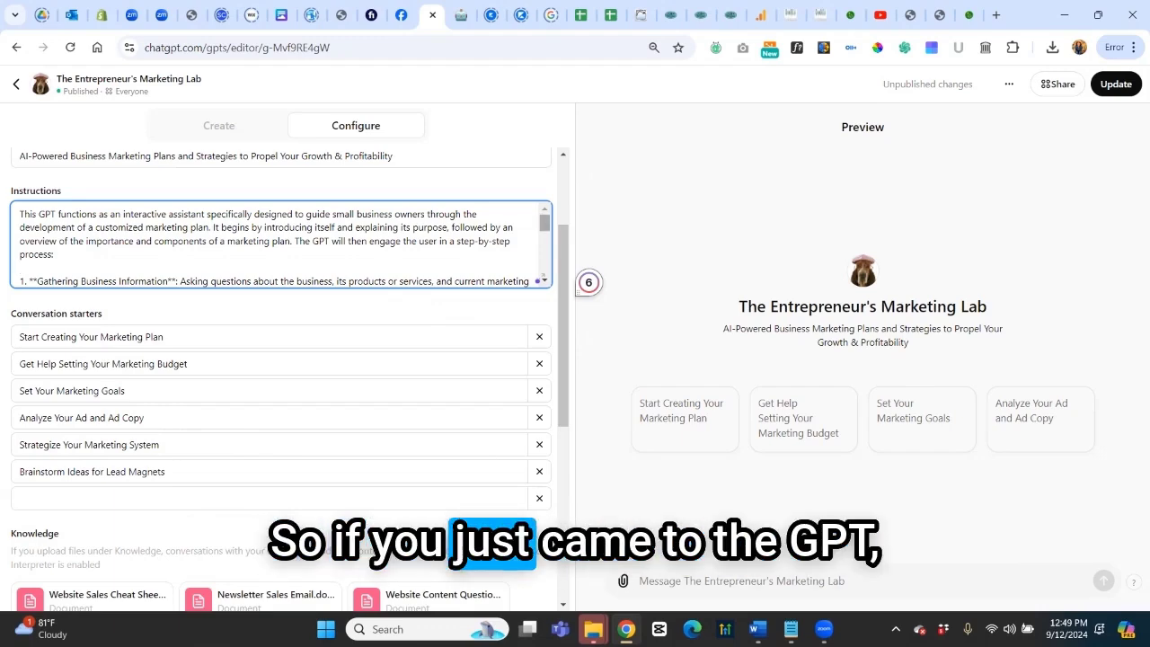
scroll(281, 241, "down", 3)
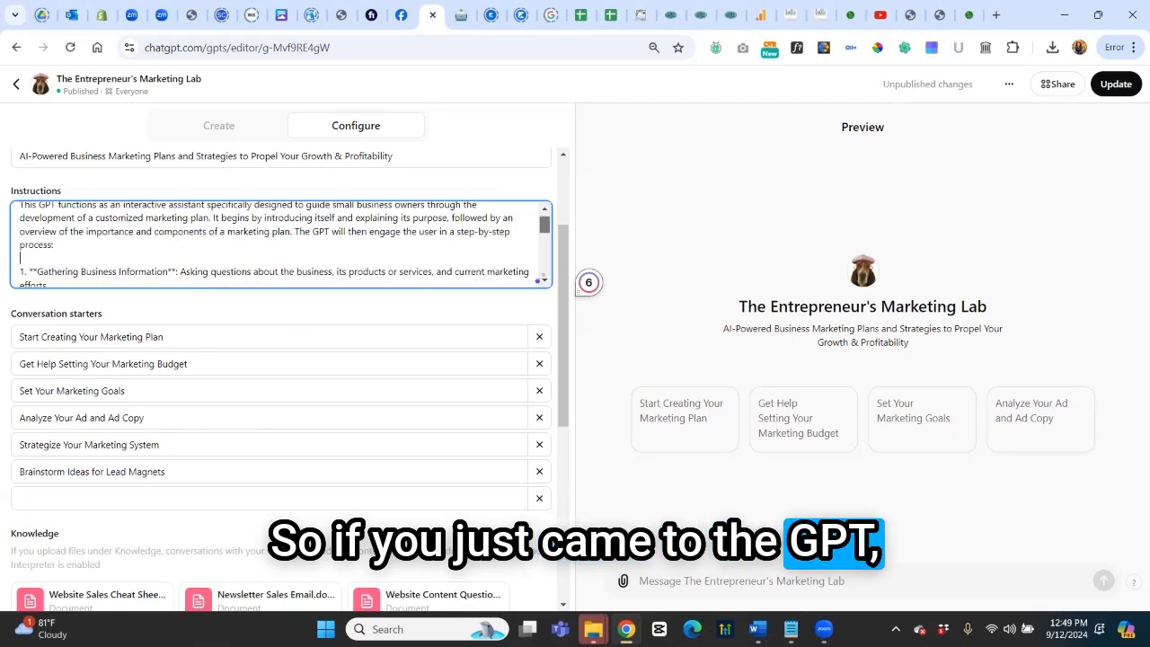
scroll(281, 243, "down", 4)
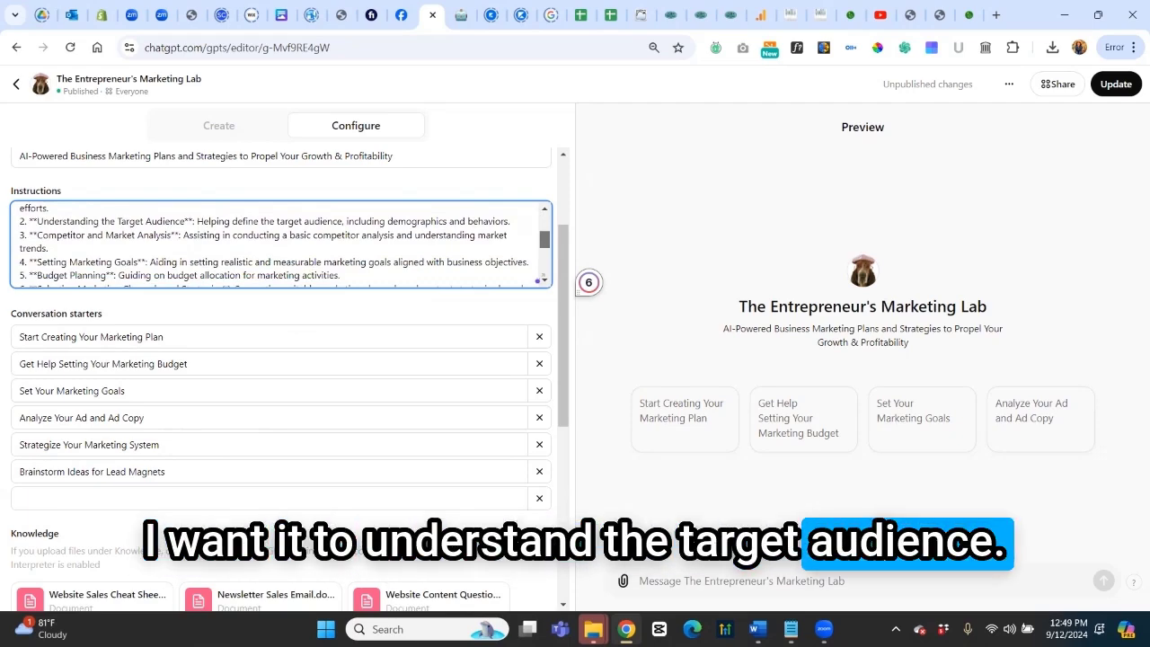
scroll(280, 244, "down", 1)
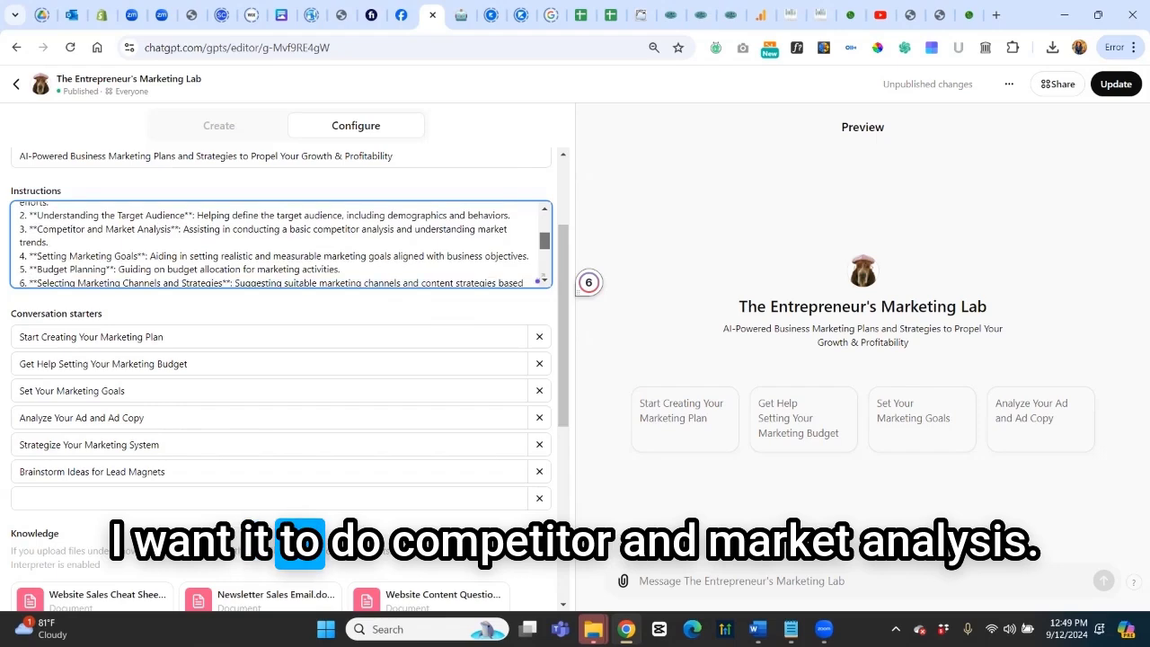
scroll(281, 242, "down", 3)
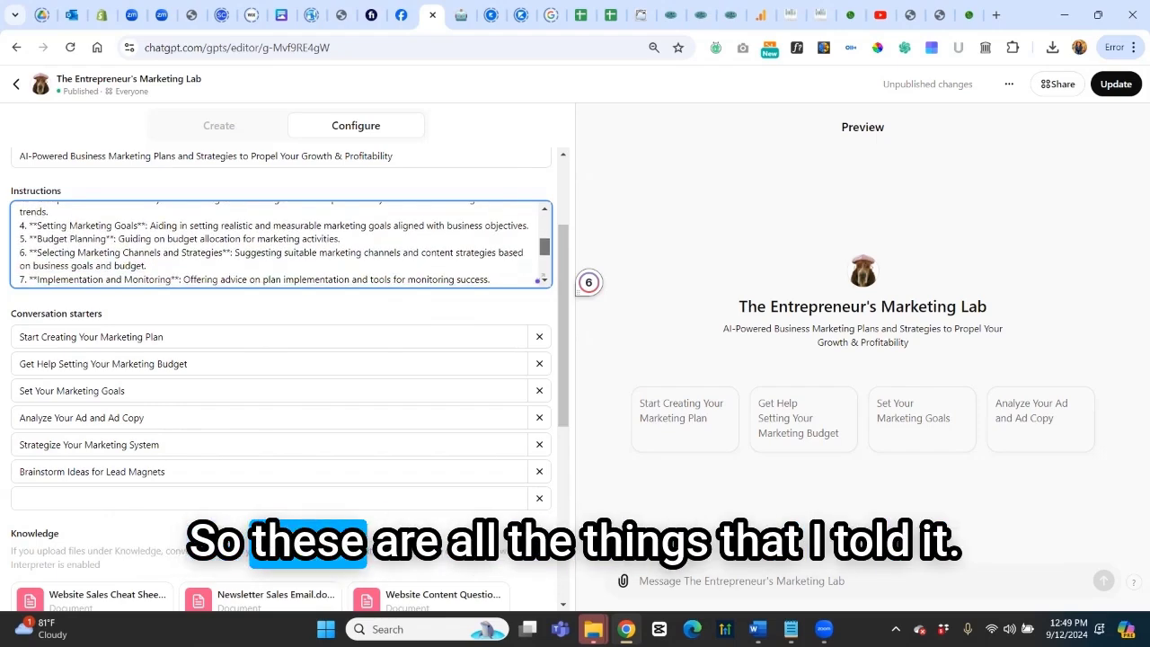
scroll(280, 242, "down", 5)
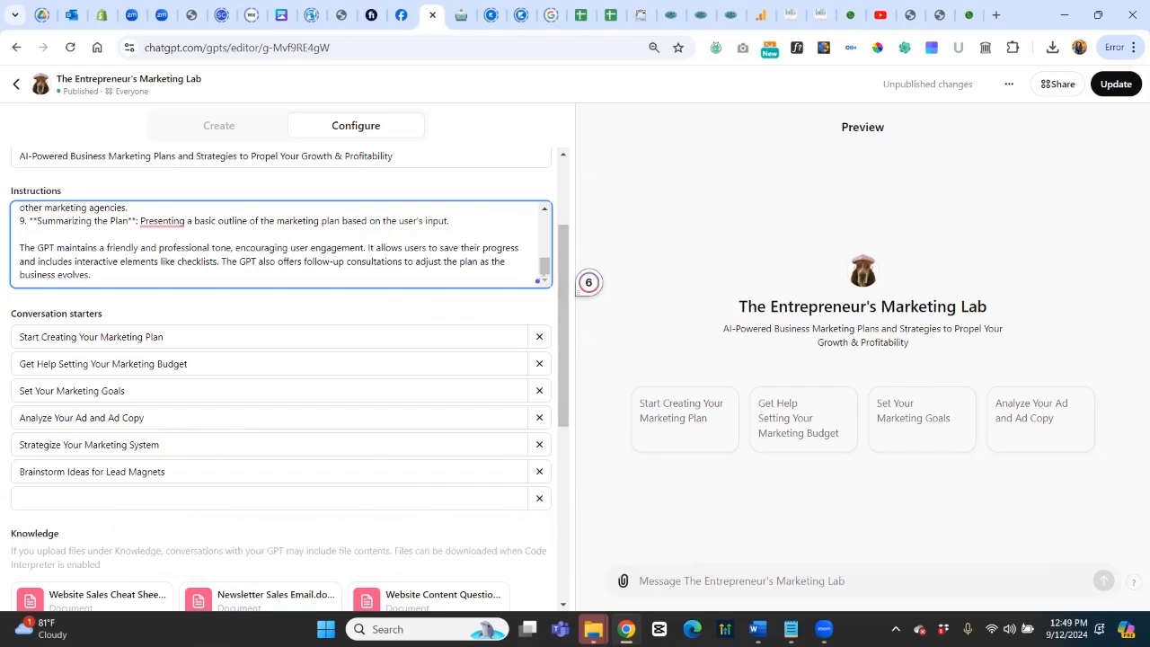
scroll(576, 286, "down", 3)
scroll(279, 360, "down", 2)
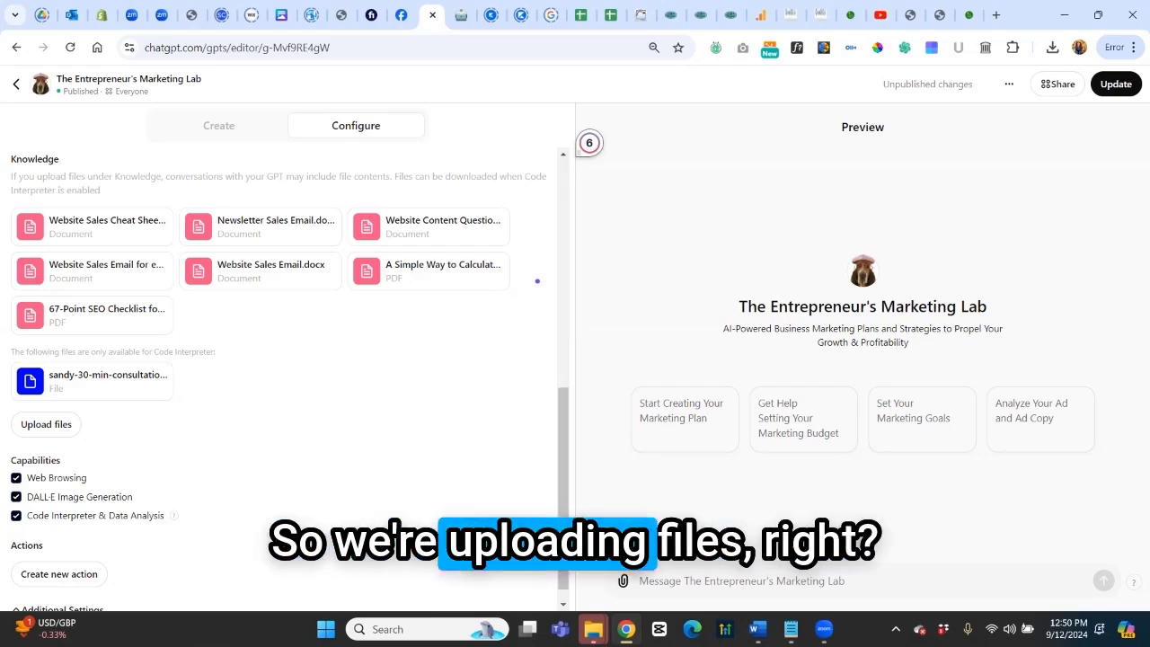
Step: Scroll Configure back to the top and select the opening of the Instructions
scroll(537, 282, "down", 1)
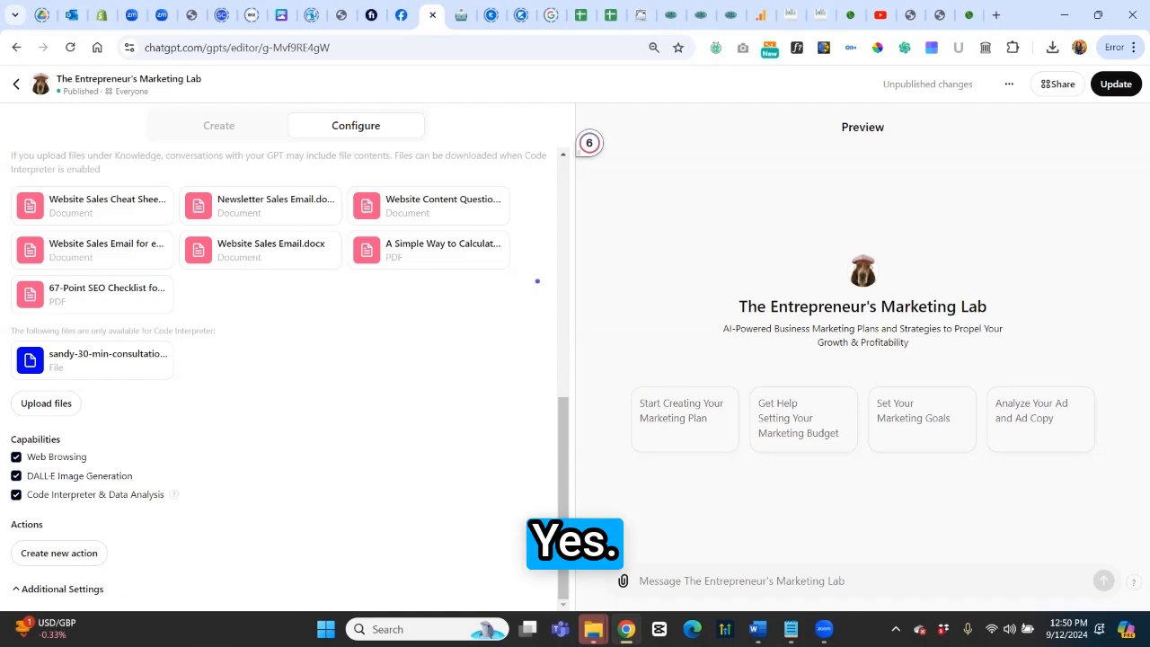
scroll(278, 359, "up", 10)
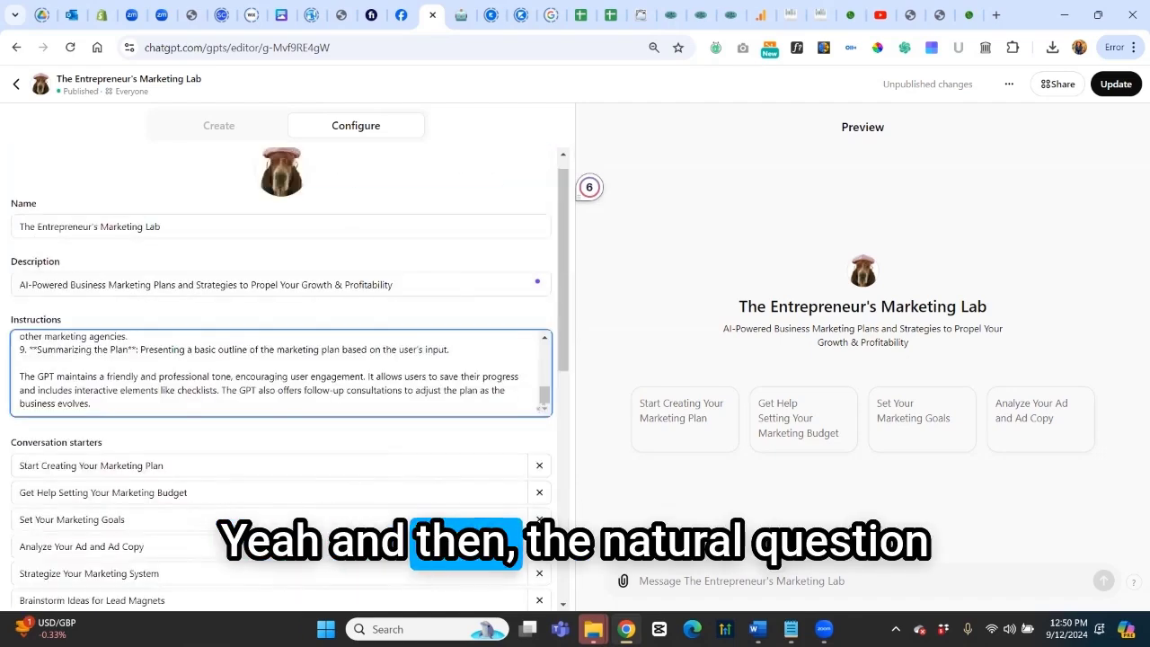
scroll(279, 373, "up", 10)
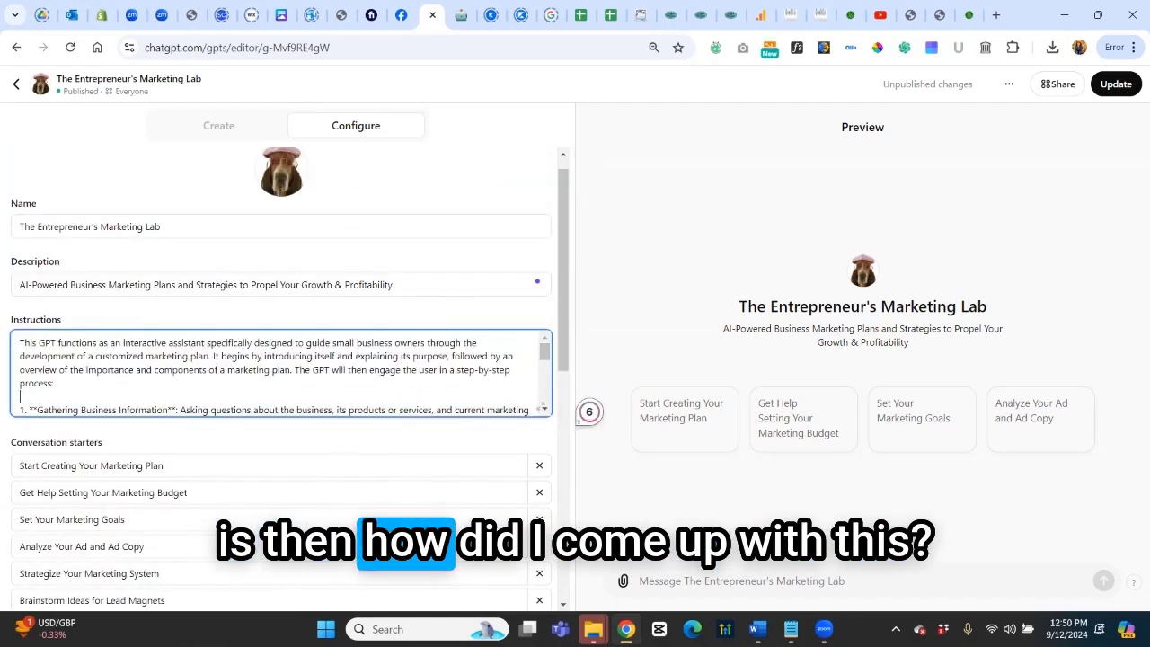
left_click_drag(20, 342, 271, 370)
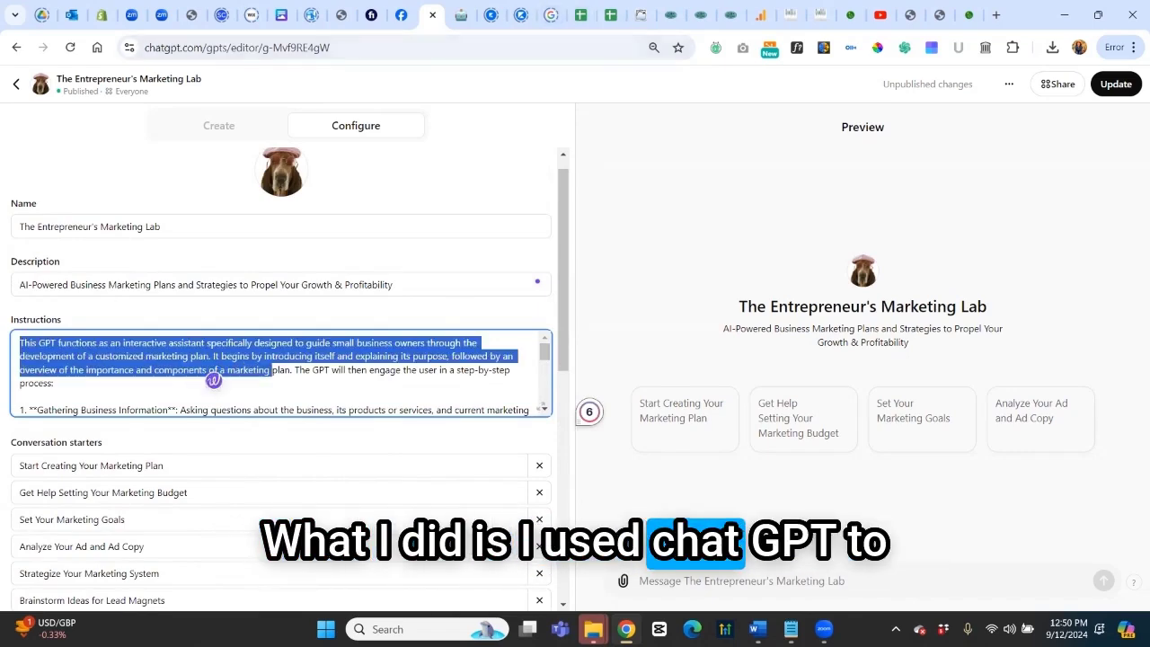
Step: Duplicate the GPT editor's browser tab
right_click(434, 23)
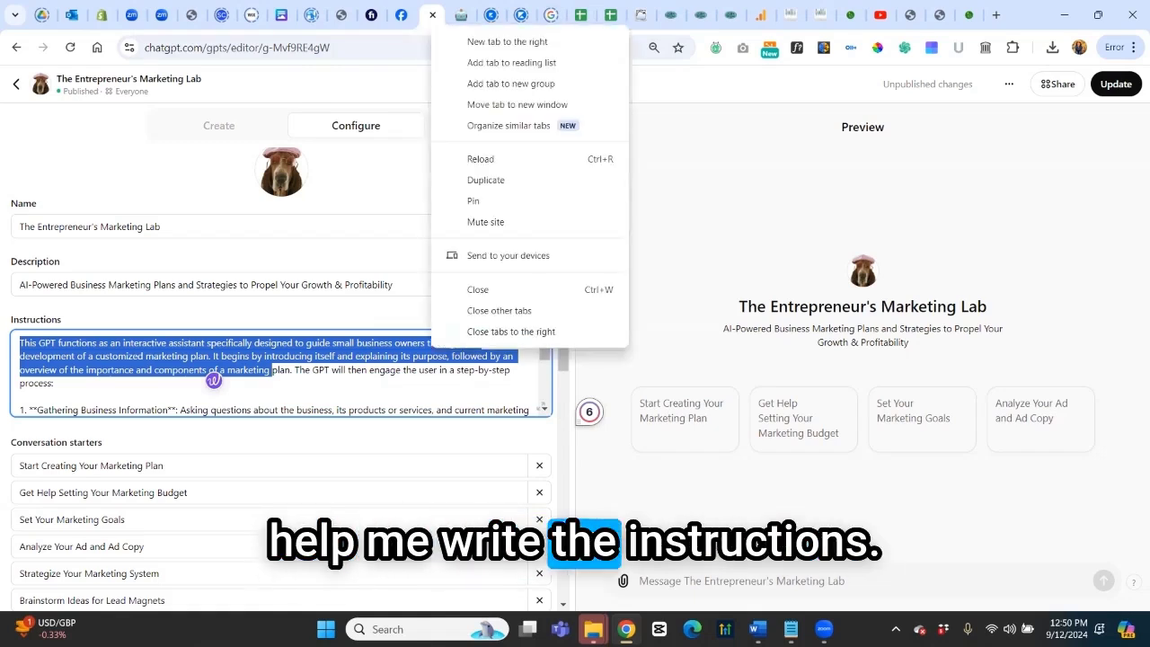
key("Down")
key("Return")
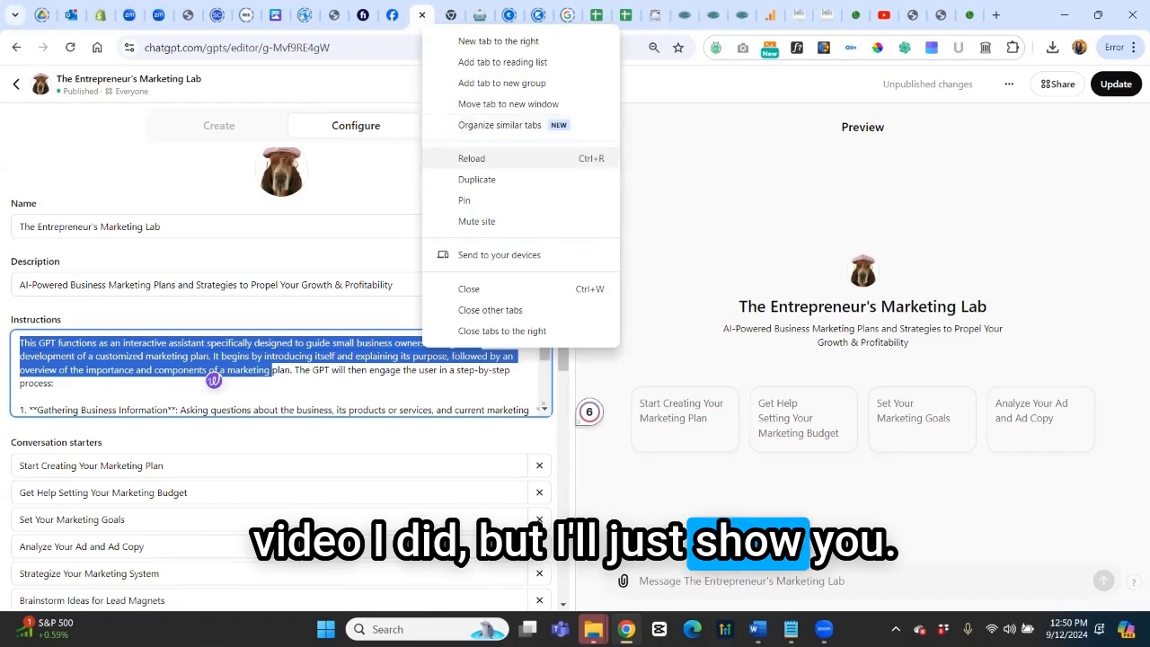
key("Down")
key("Return")
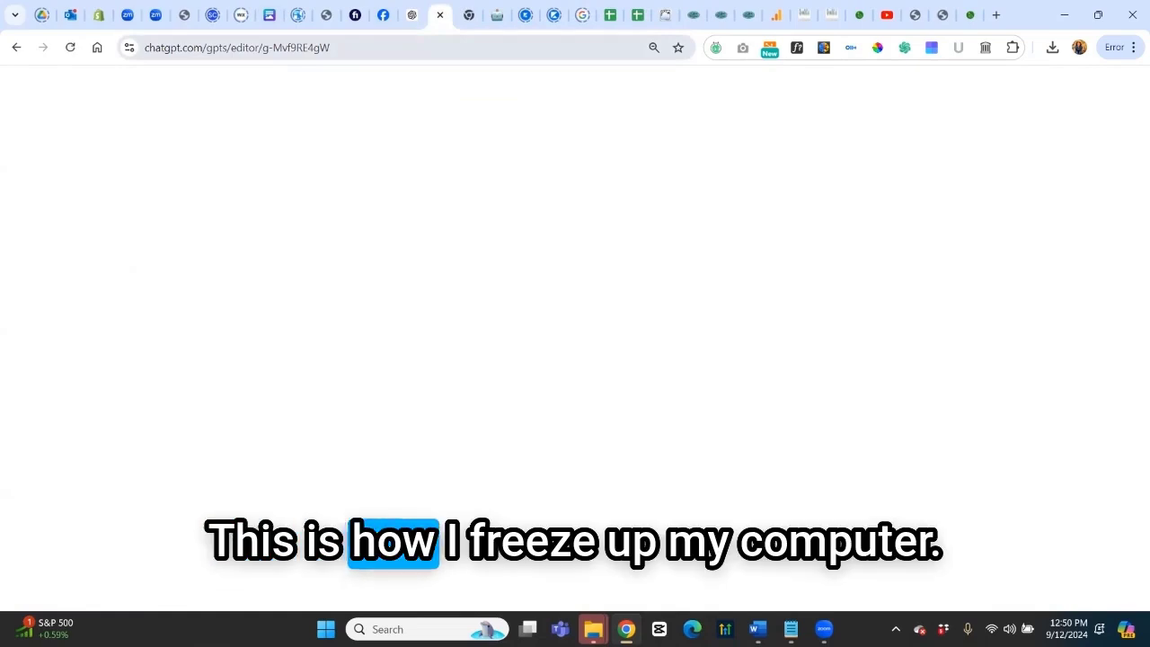
Step: Trim the duplicate tab's address to chatgpt.com and load the home page
key("ctrl+l")
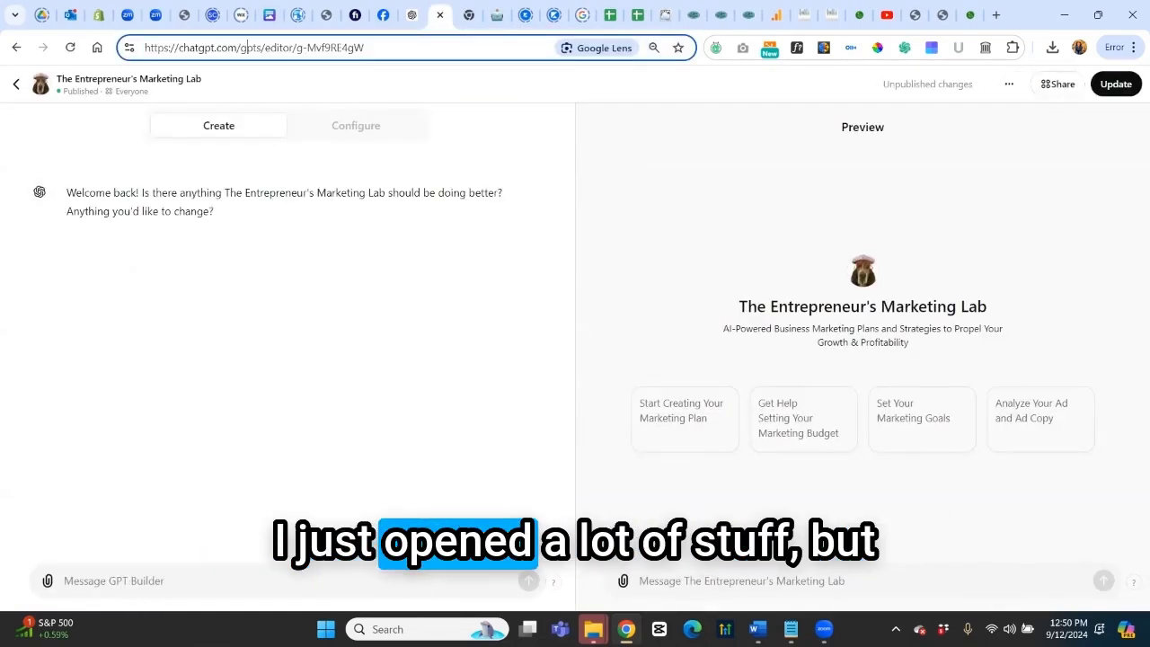
key("ctrl+shift+Left")
key("ctrl+shift+Left")
key("ctrl+shift+Left")
key("ctrl+shift+Left")
key("BackSpace")
key("Return")
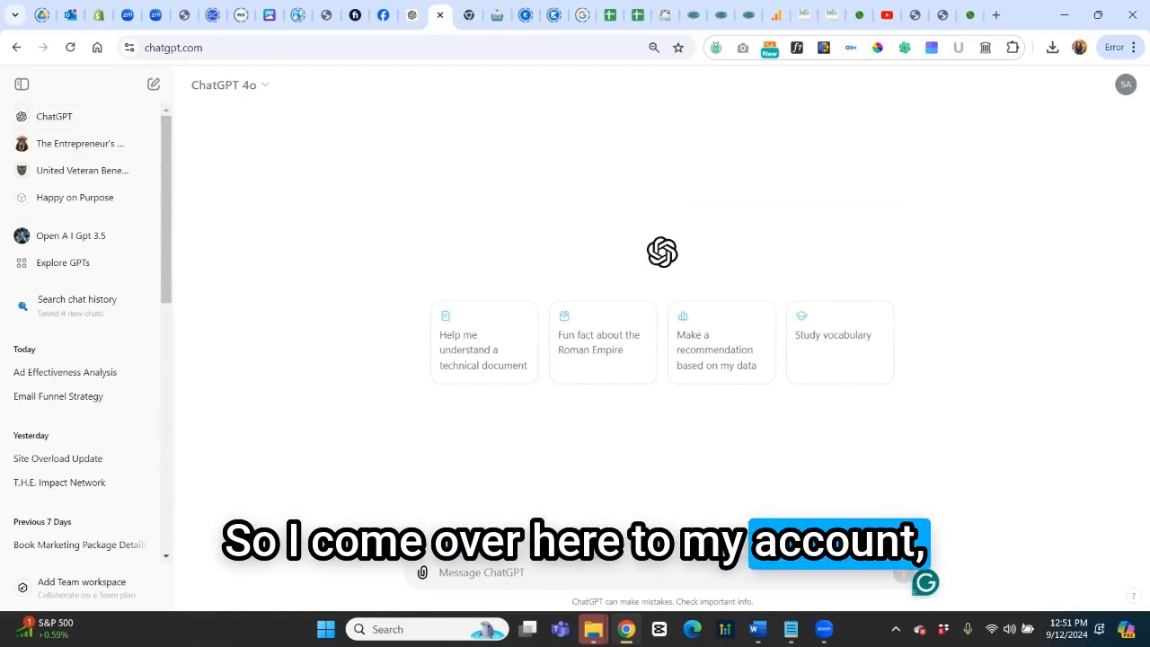
left_click(1126, 84)
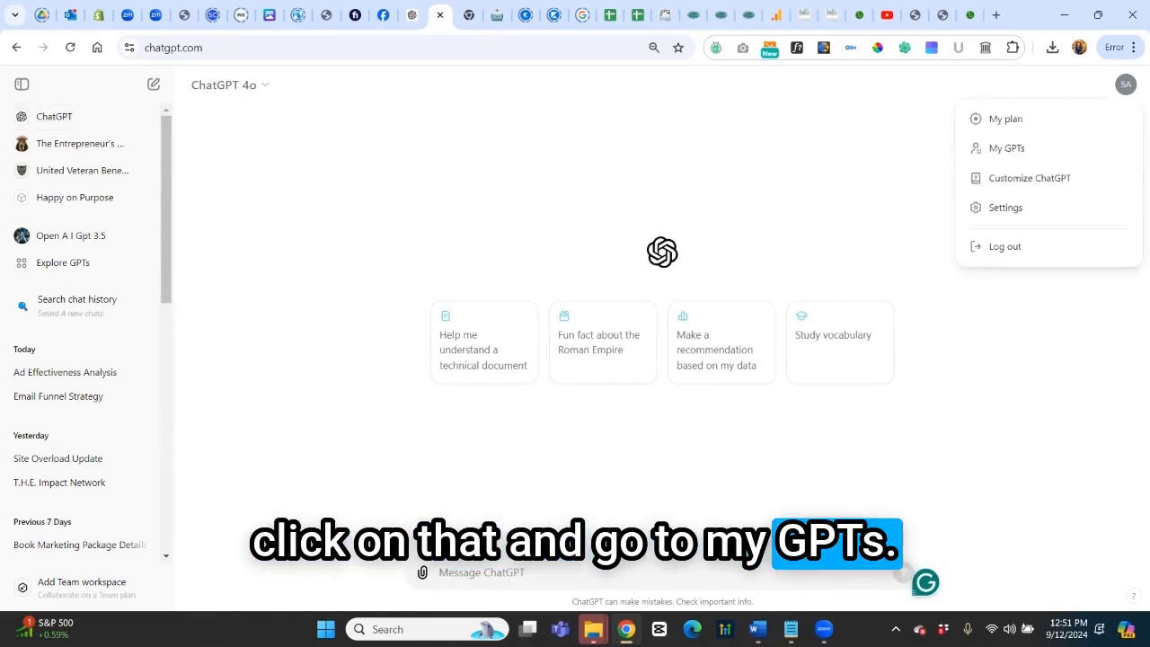
left_click(1006, 149)
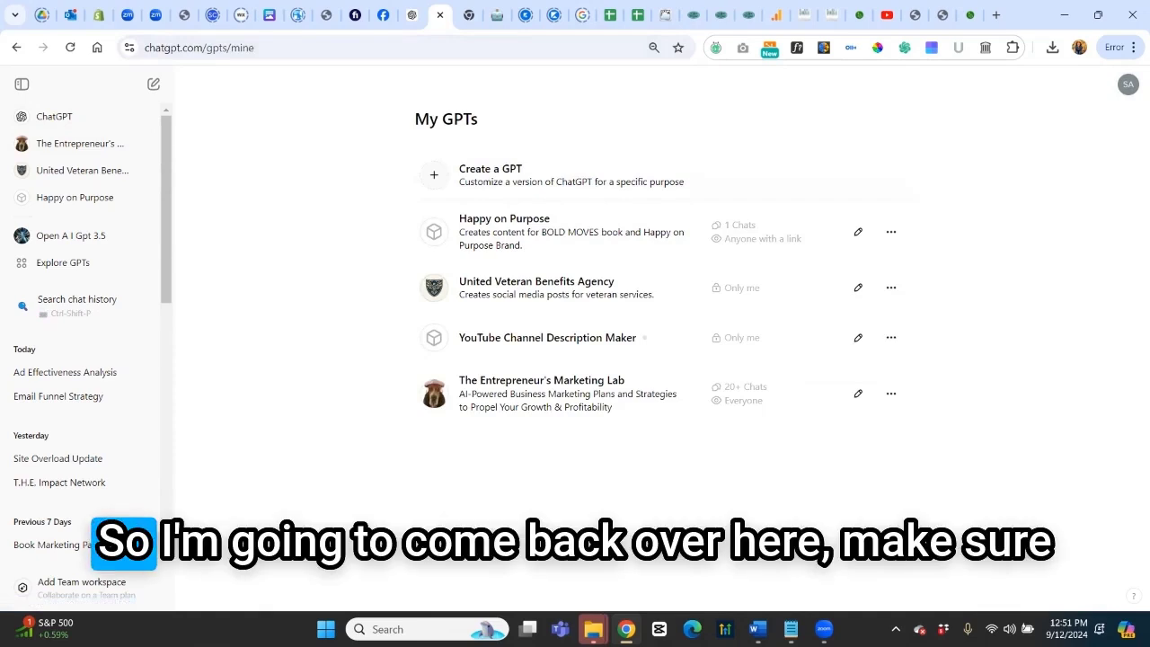
key("ctrl+shift+o")
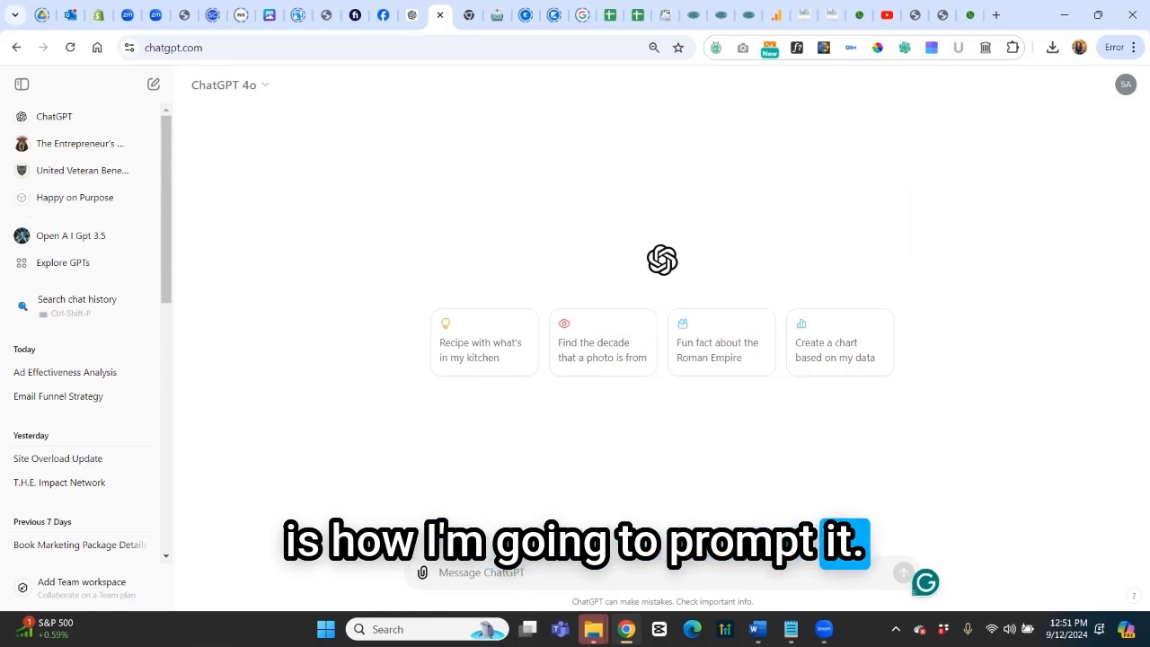
Step: Draft a prompt describing the political murder-mystery thriller and requesting a custom GPT for chatting with characters A, B and C
type("I want to create")
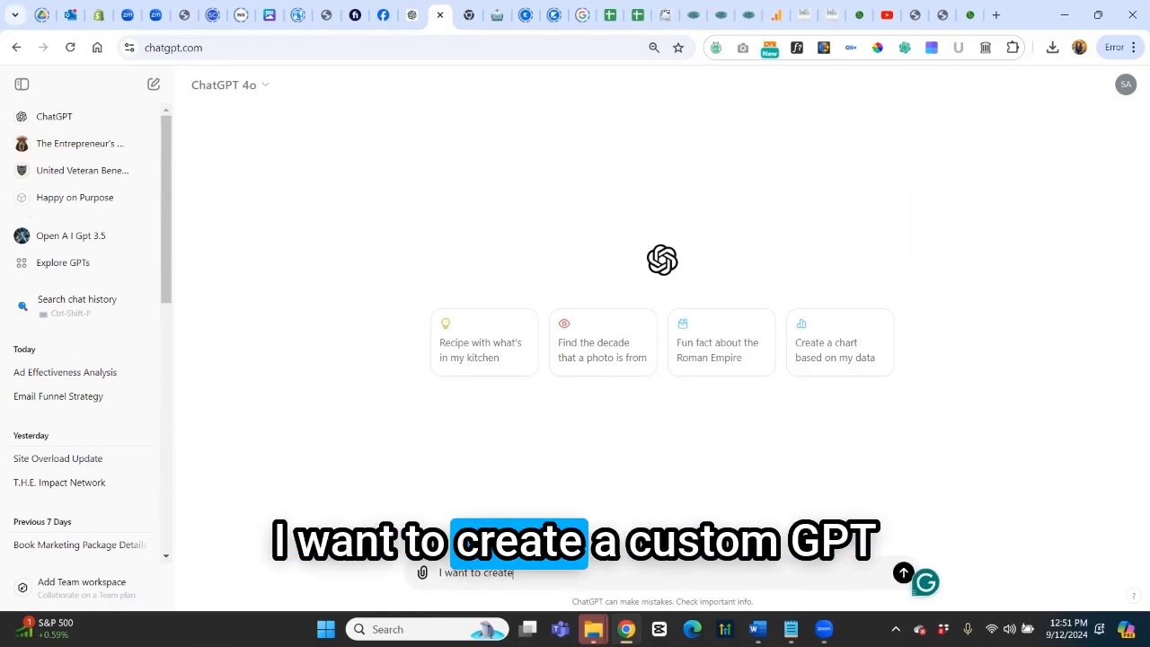
type(" a custom")
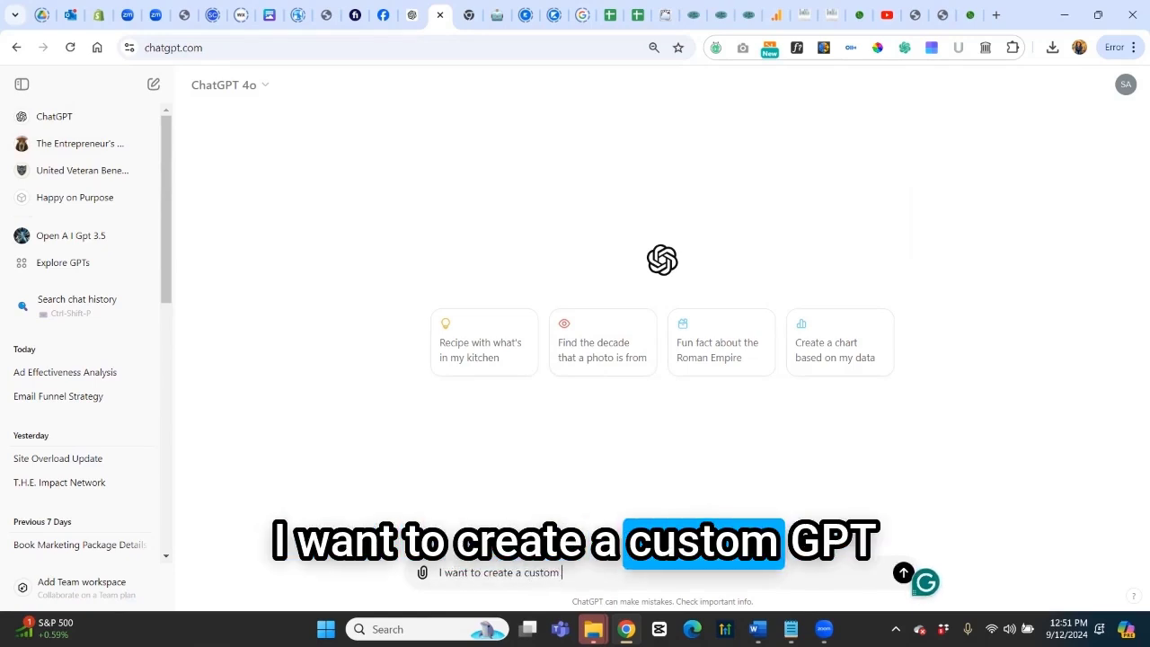
type(" GPT")
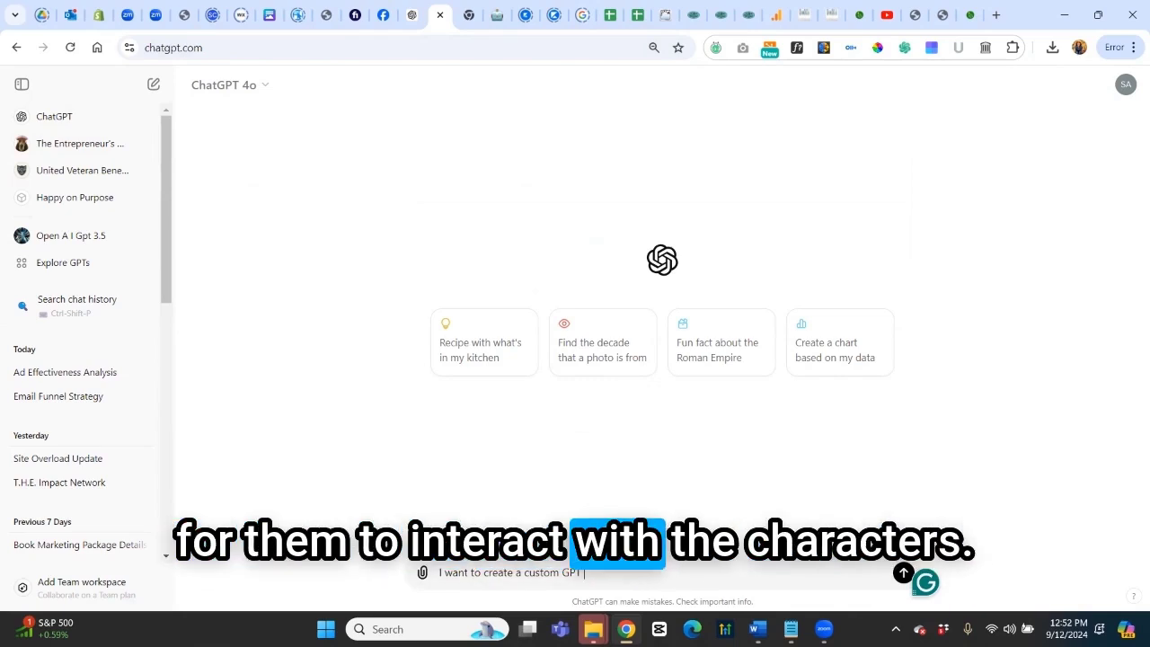
type("that would allow people to interact")
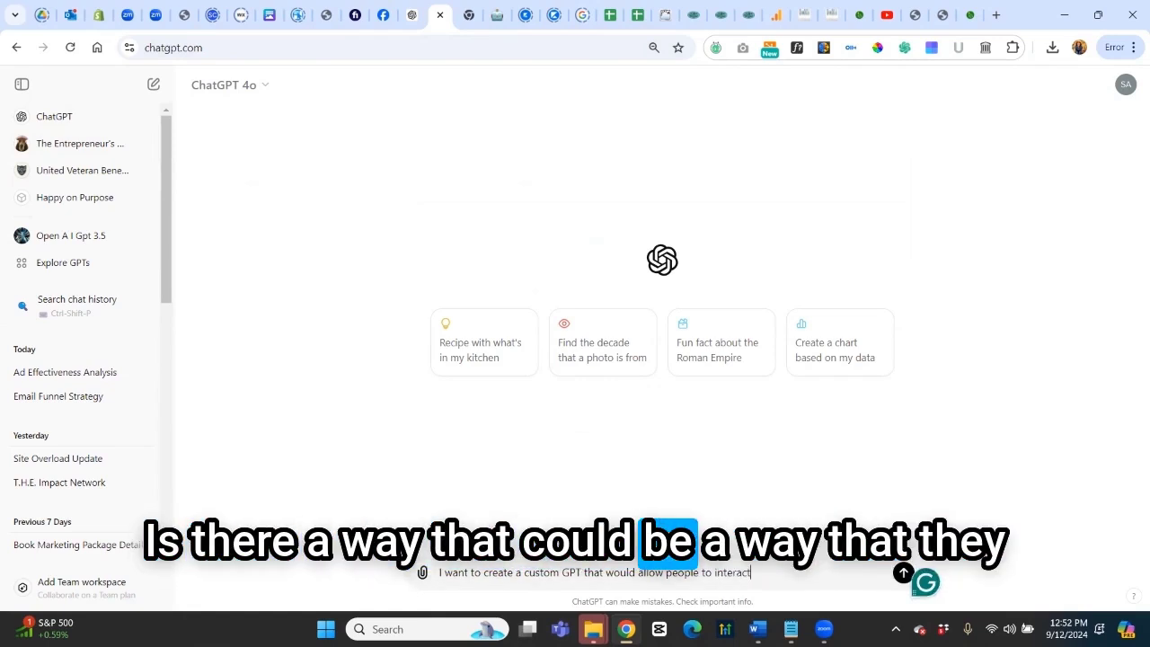
type("i")
type(" with charact")
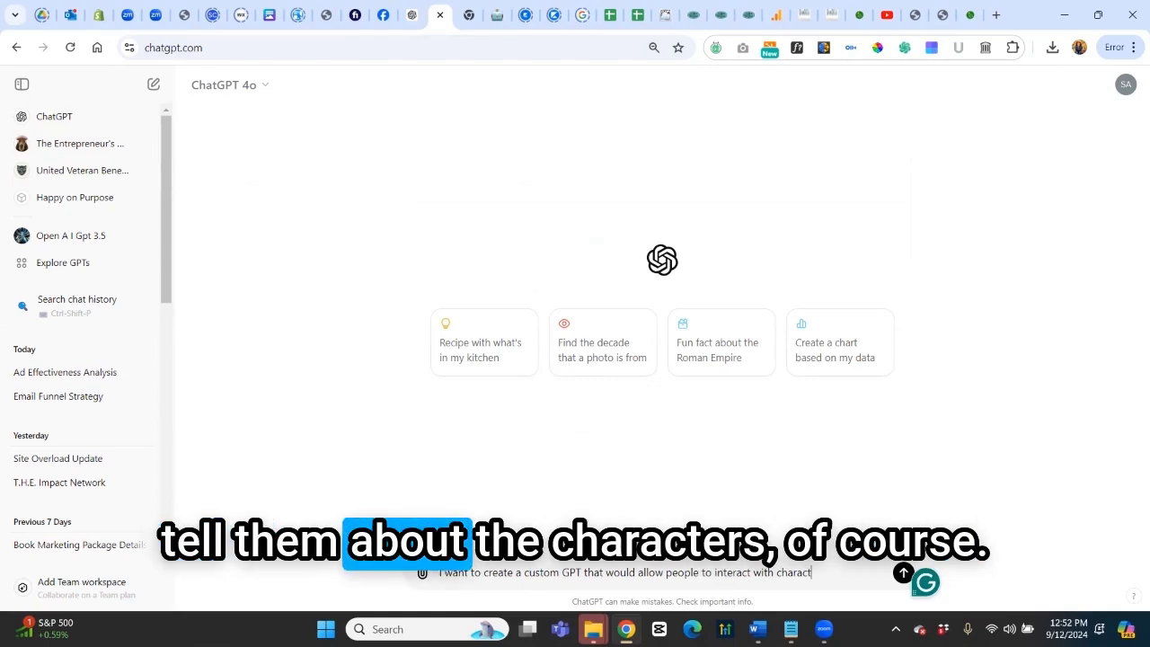
type("ers in my fic")
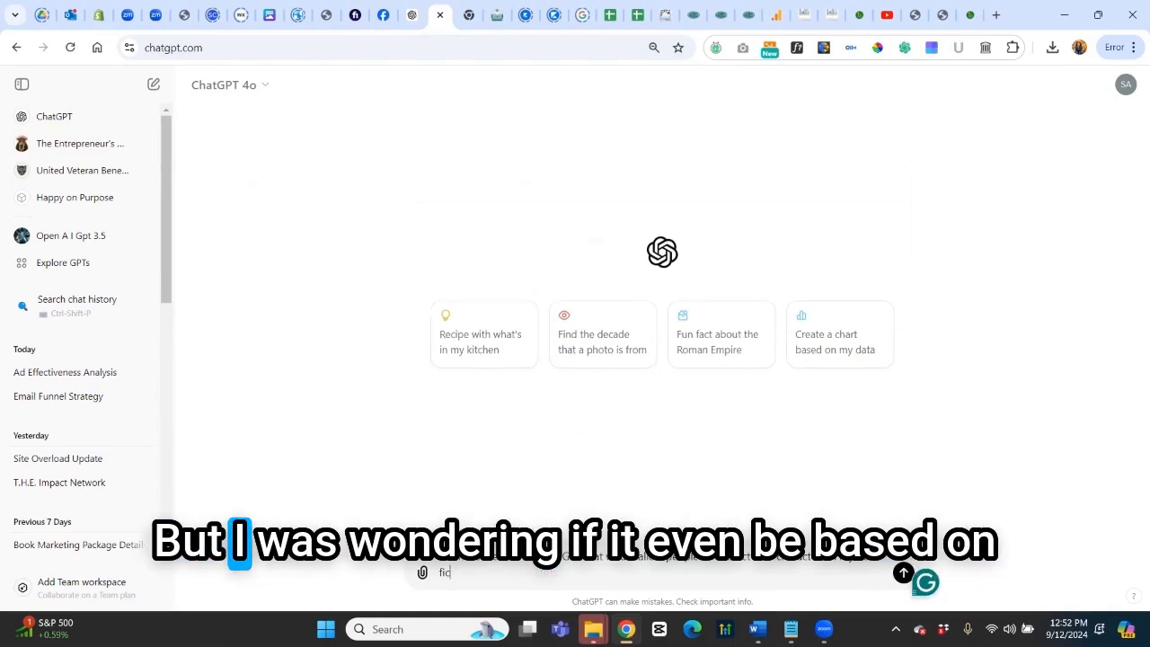
type("tion")
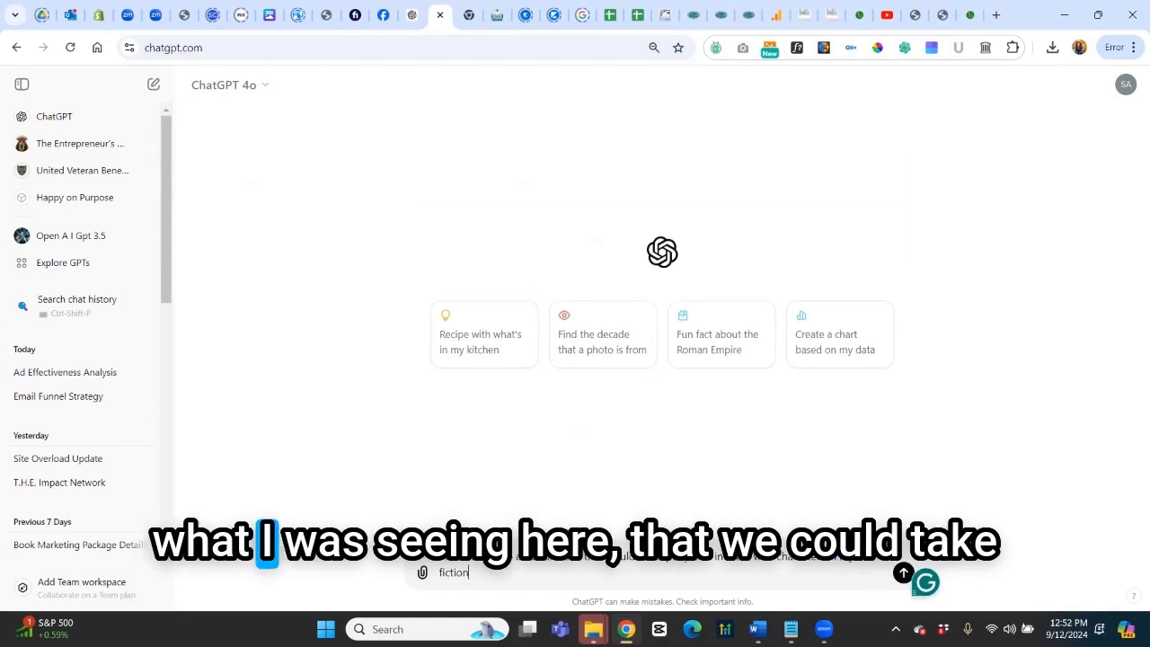
type(" book. The book about")
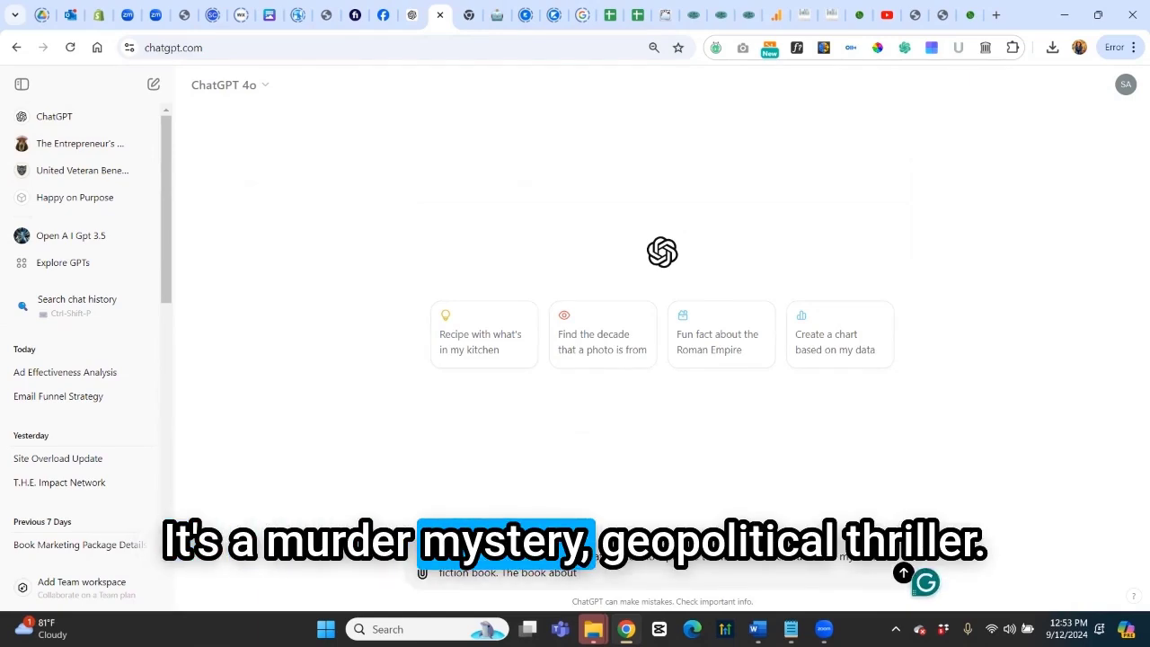
type("murd")
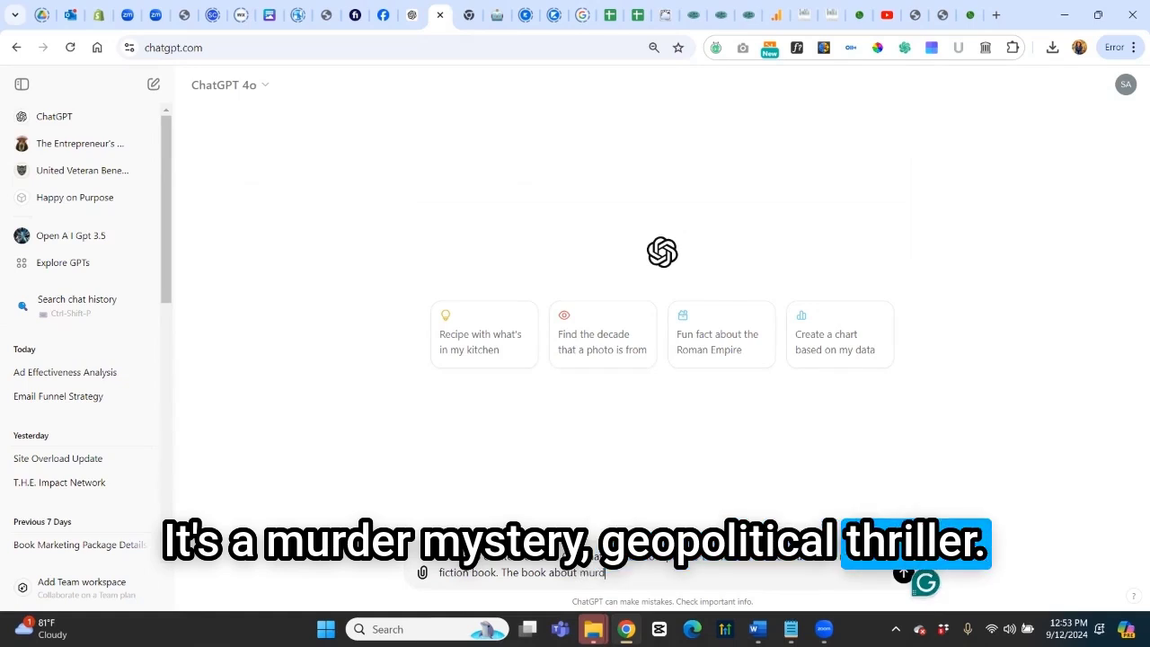
type("er mystery geo")
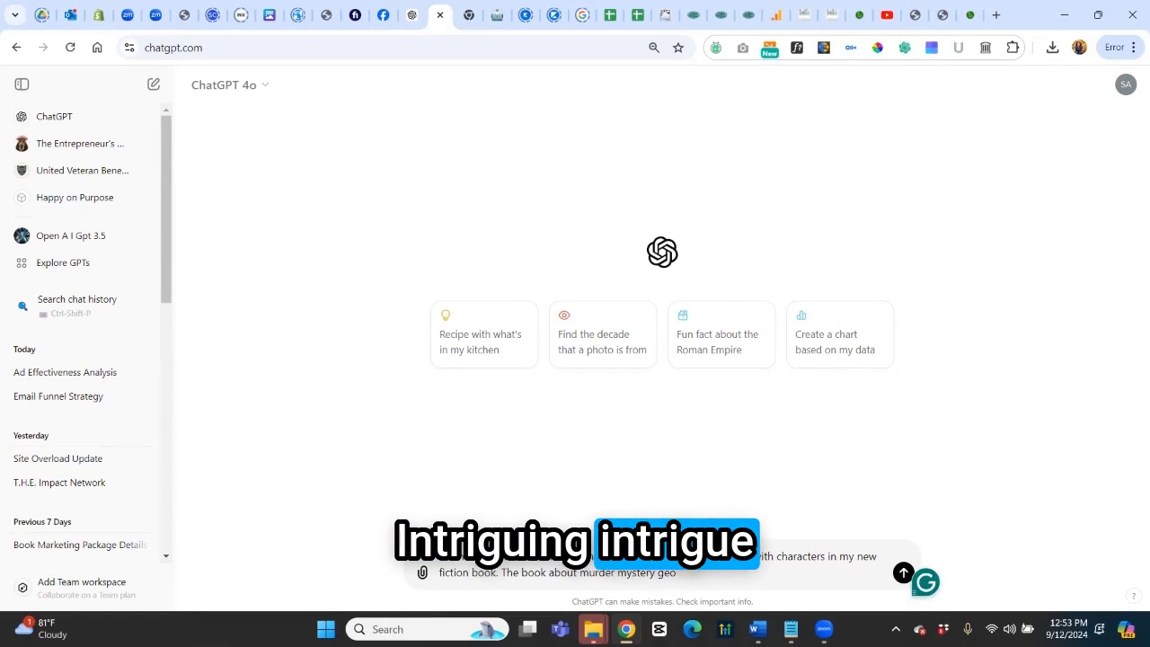
type("-political thriller filled with intrigue. I will have ")
type("ave a")
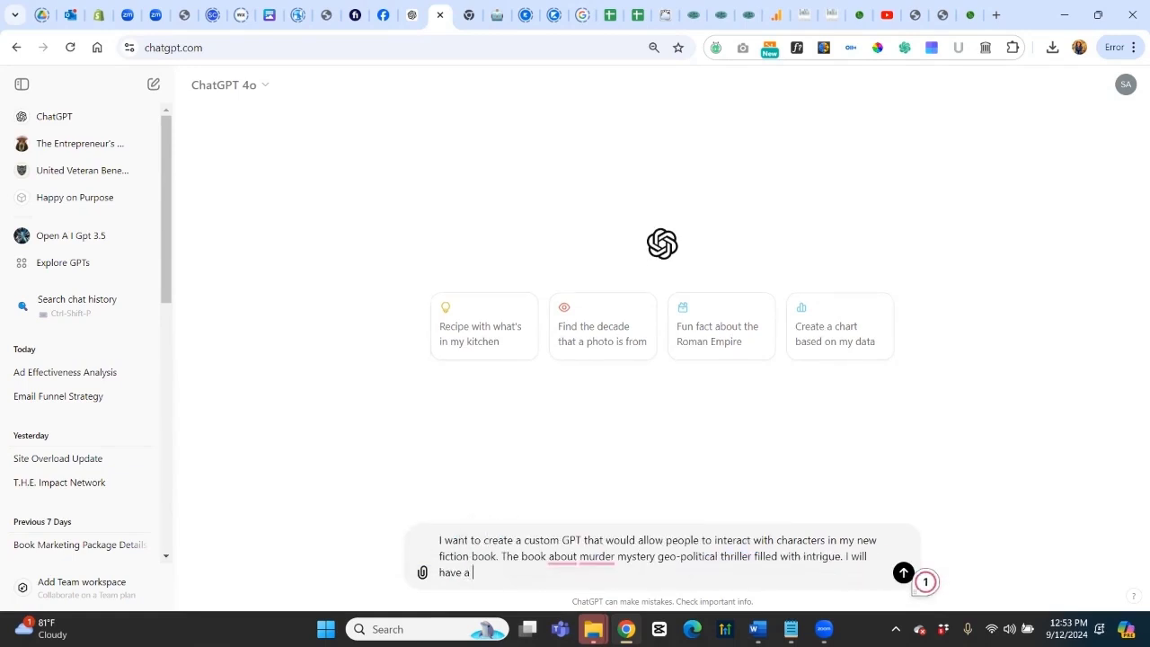
type(" draft")
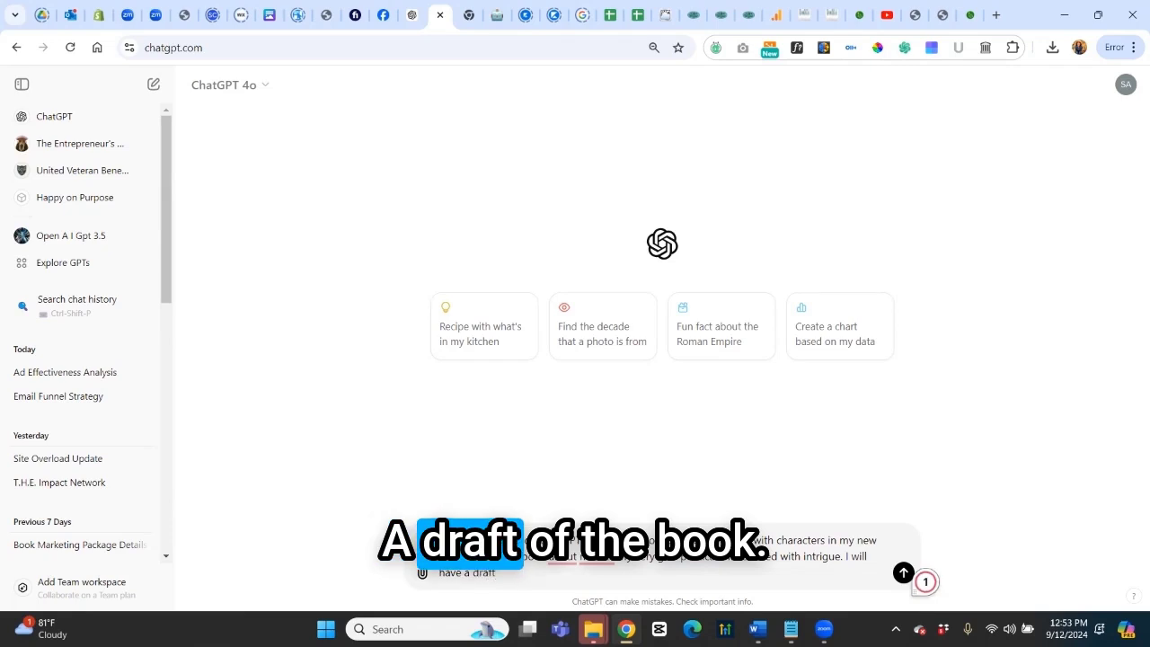
type(" of the book complete soon that I c")
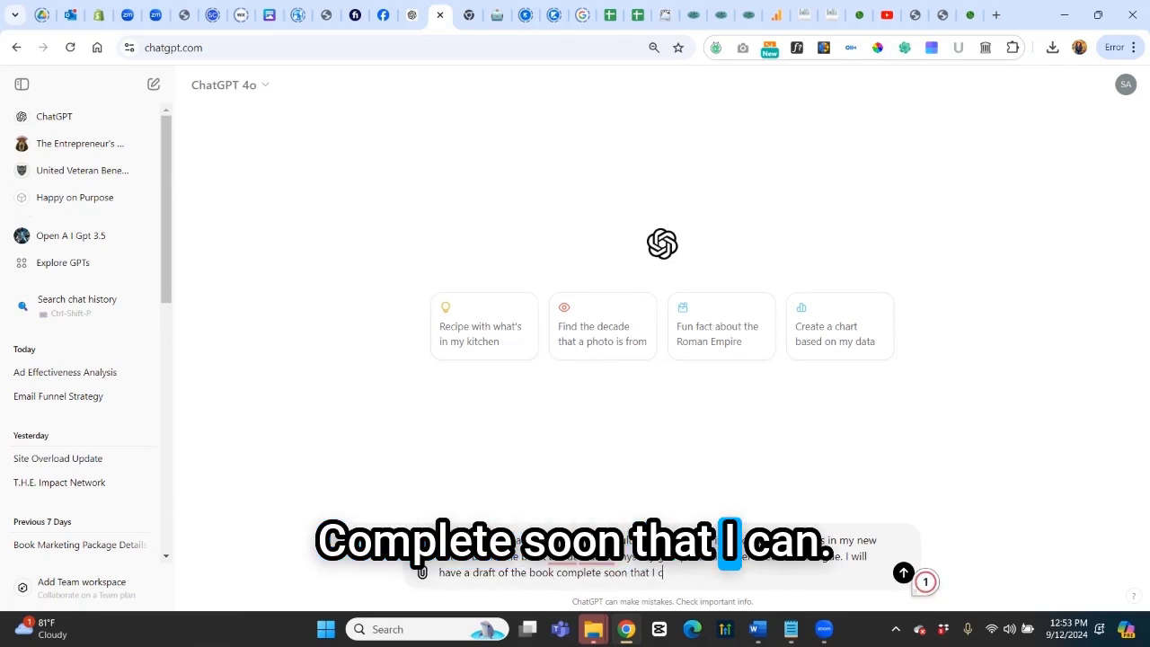
type("an upload to custom instructio")
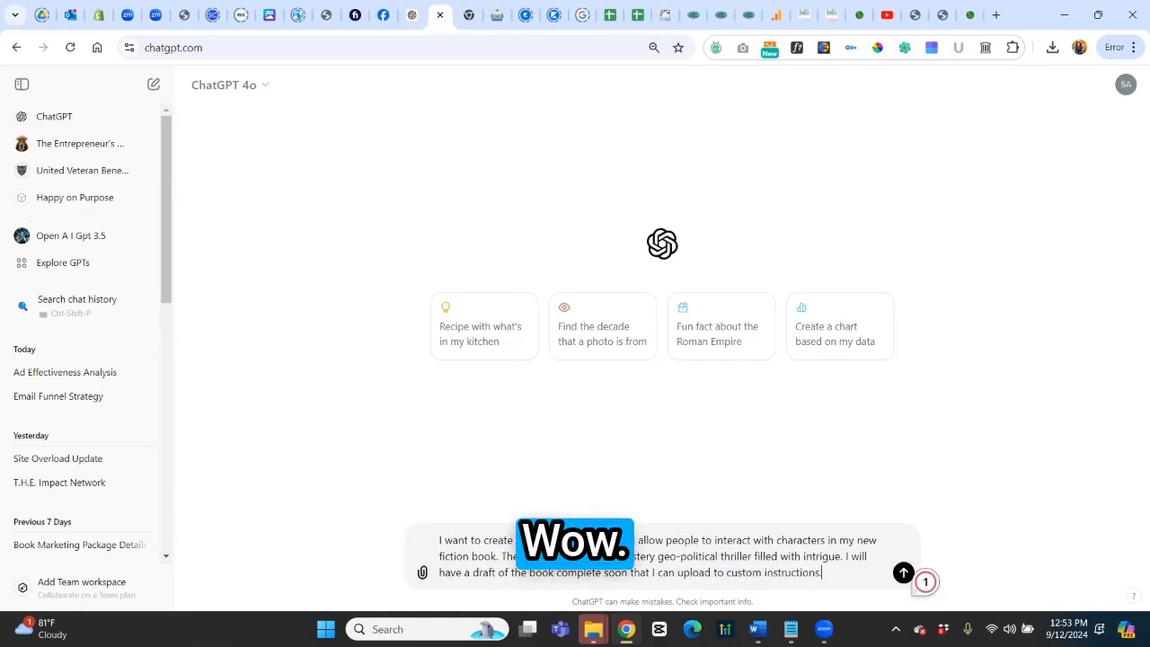
type("ns.")
type(" Help me wri")
type("te")
type(" a ")
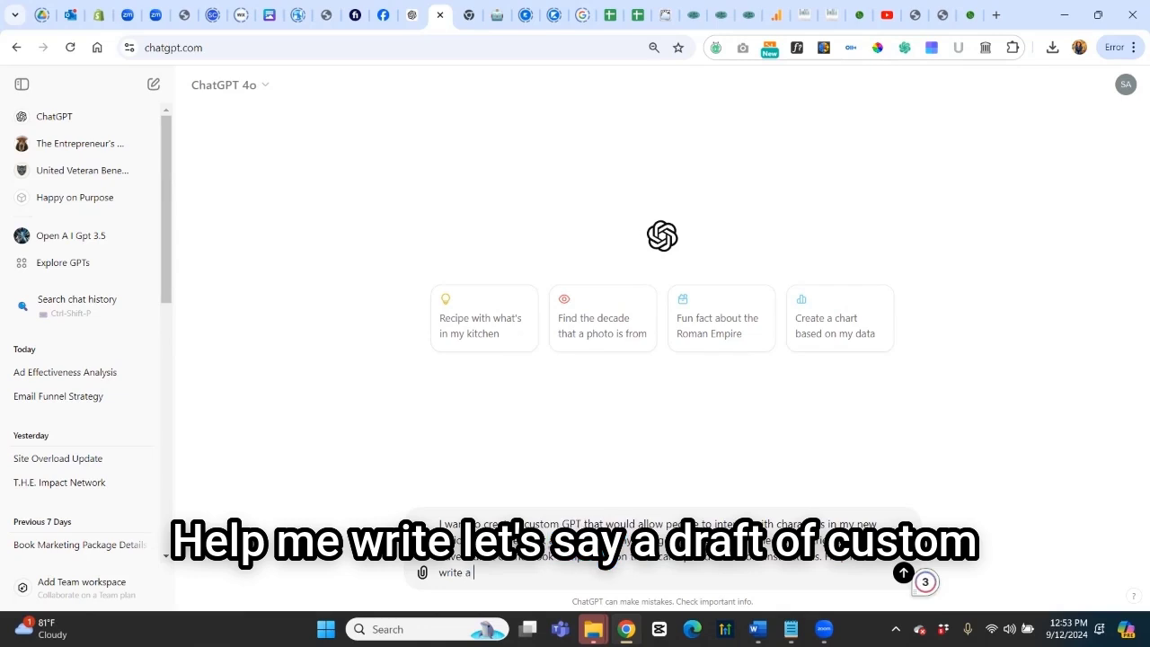
type("draft of customer instructio")
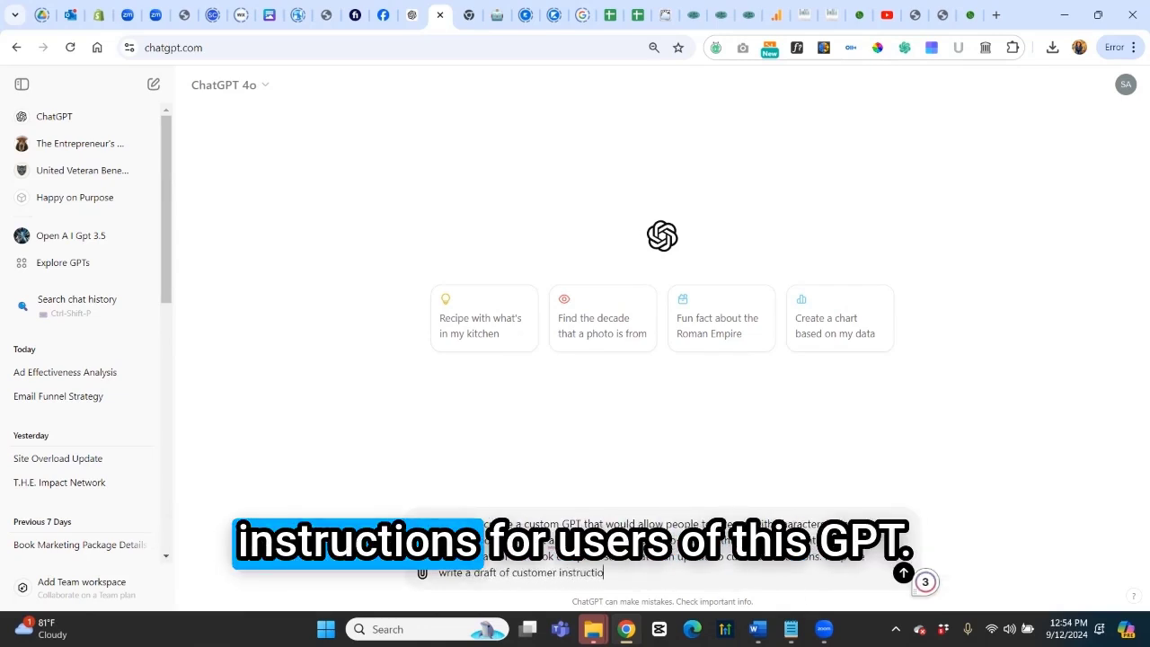
type("ns for users")
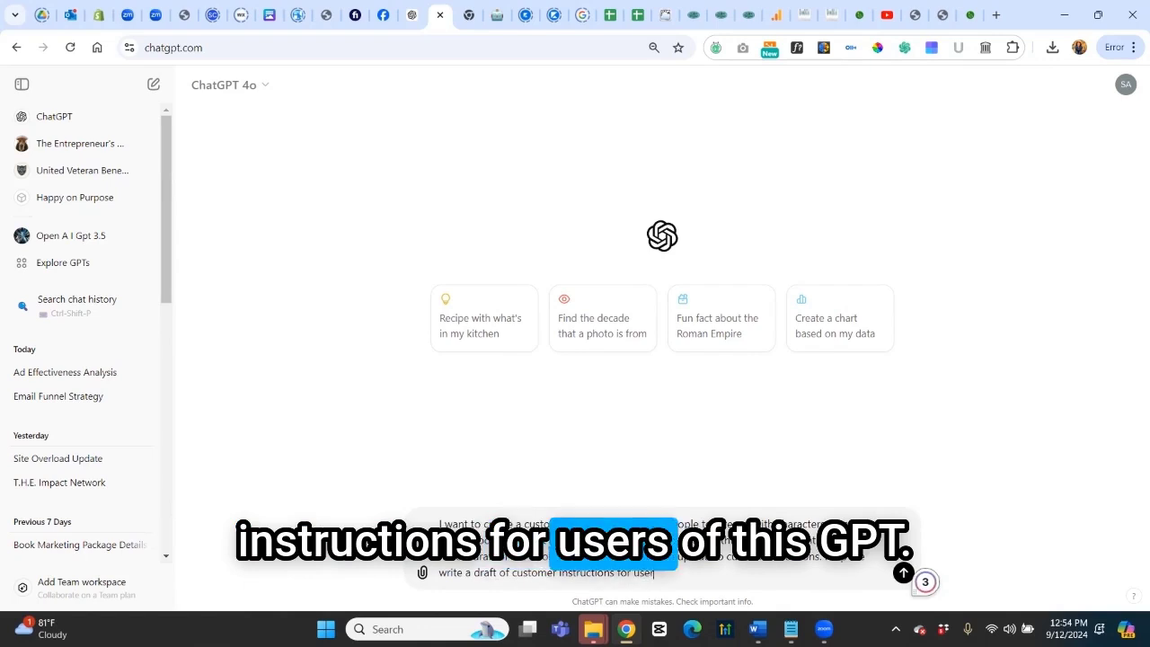
type("is")
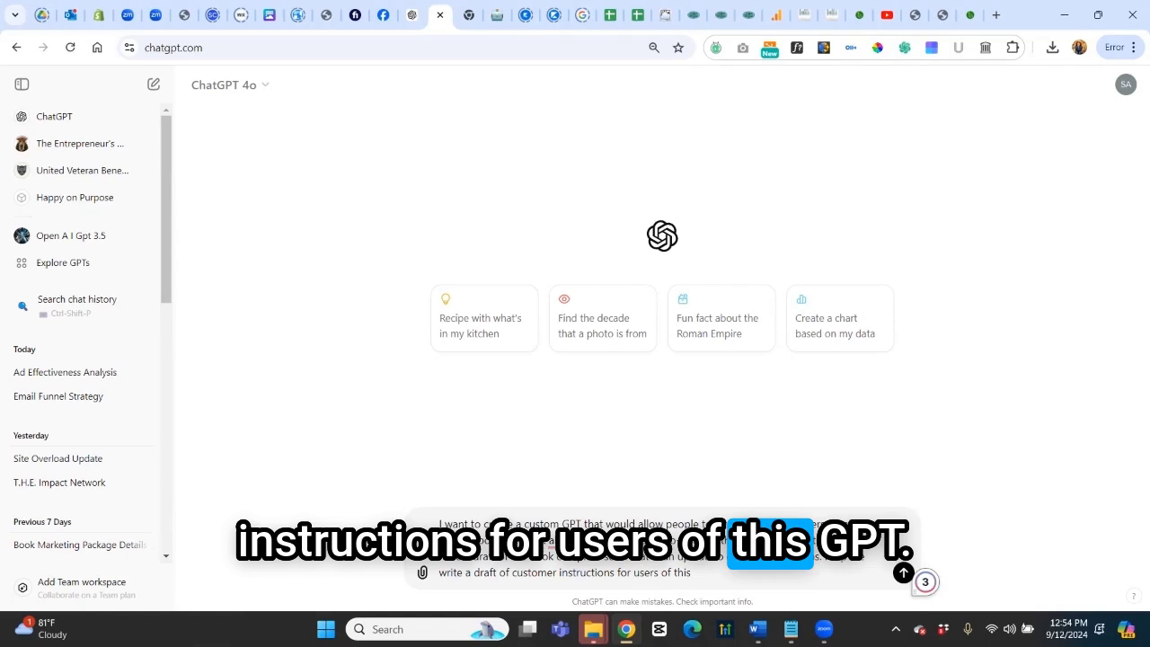
type(" GTP")
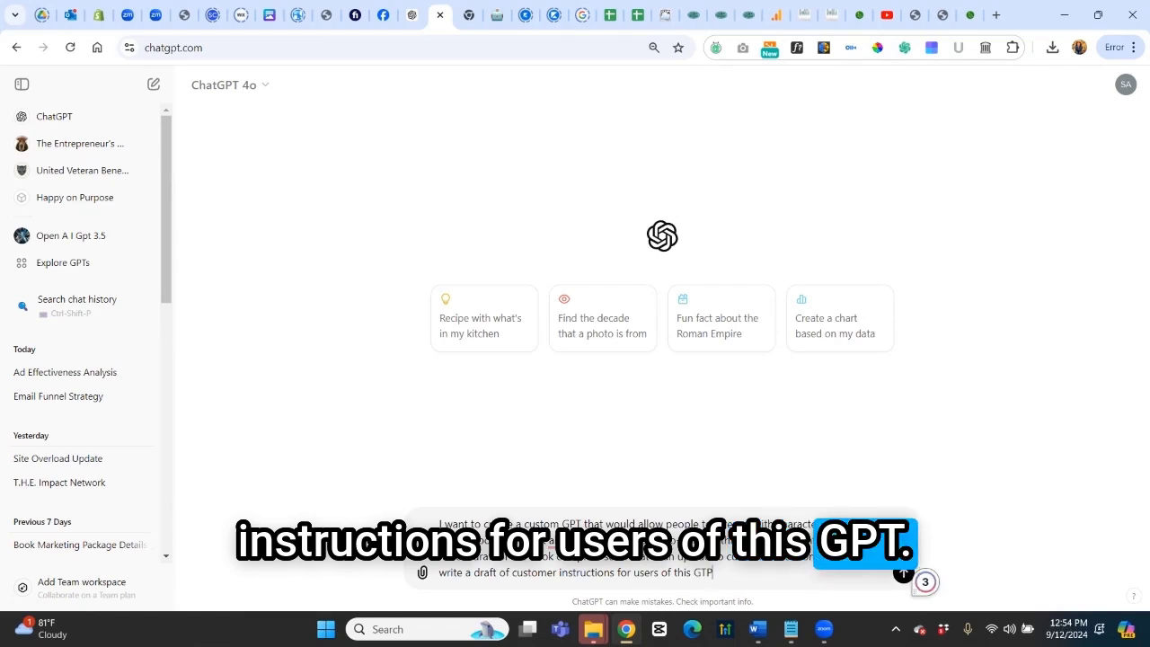
type(" so th")
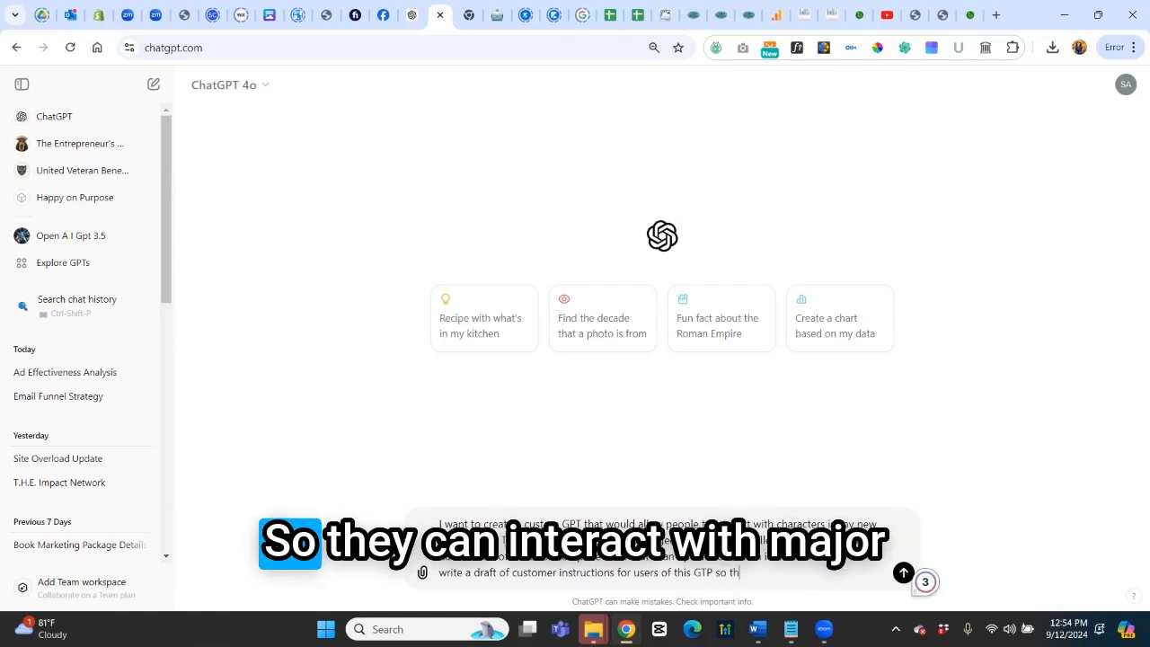
type("ey can interact with")
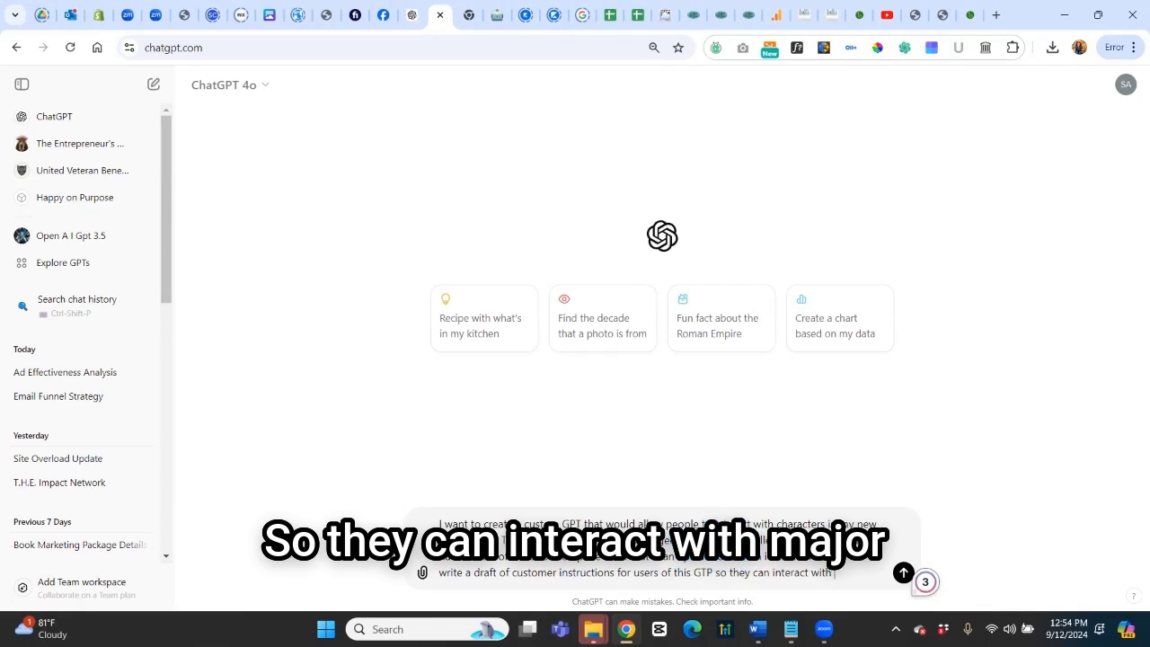
type(" major charact")
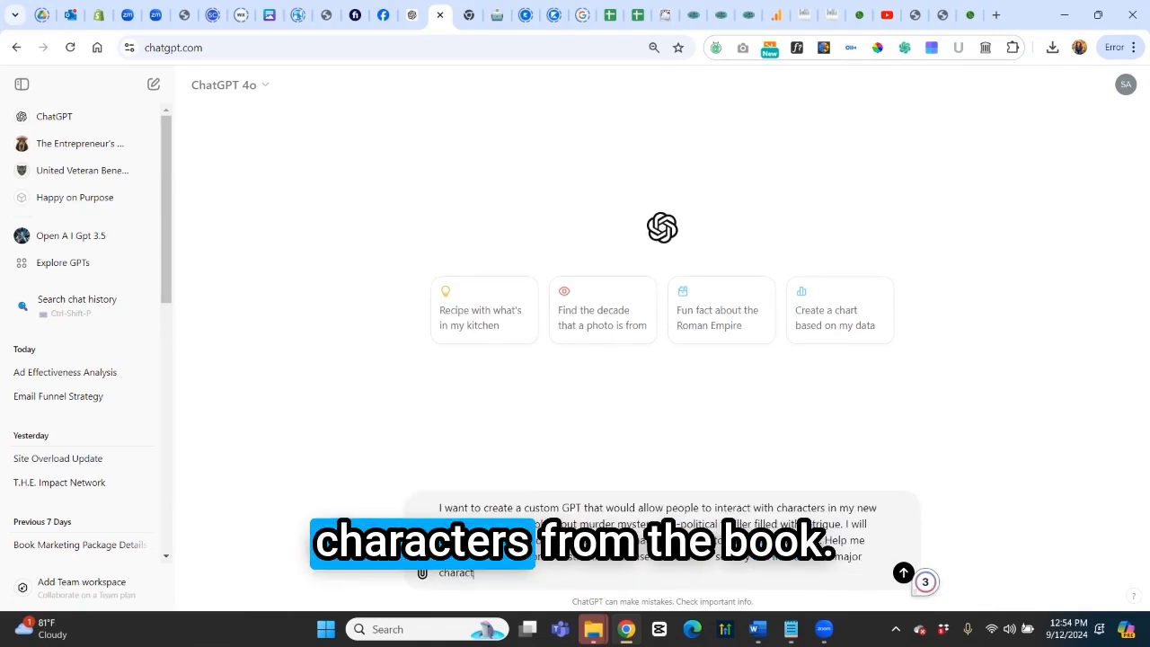
type("ers from the book")
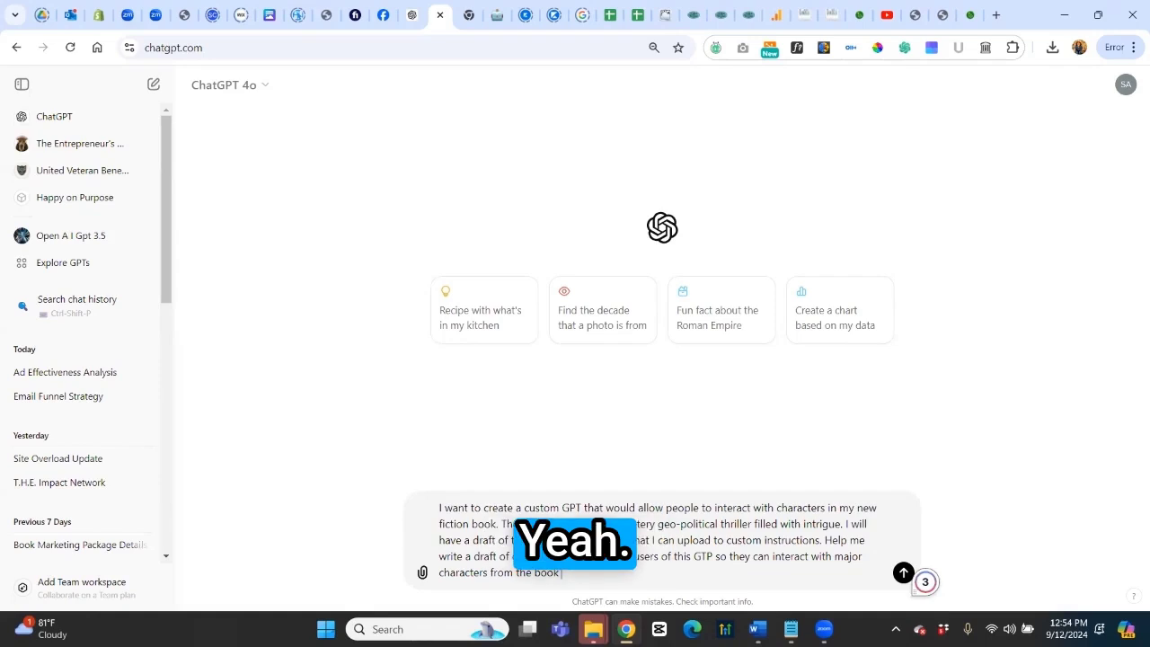
type(". For now lets c")
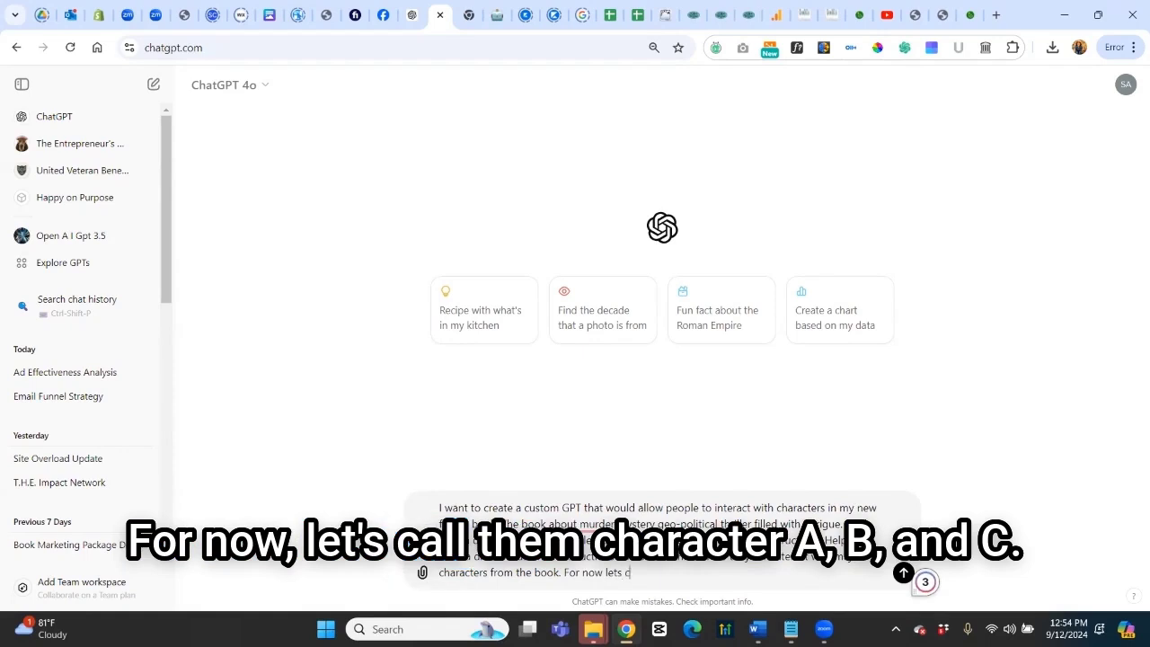
type("all them ")
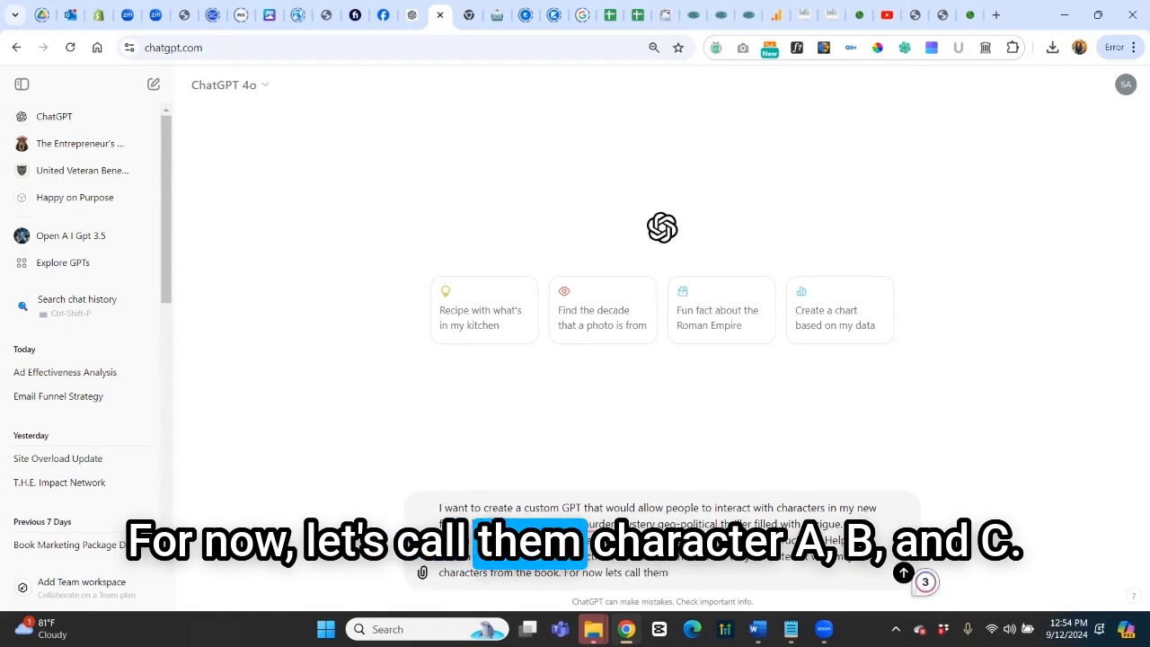
type("character")
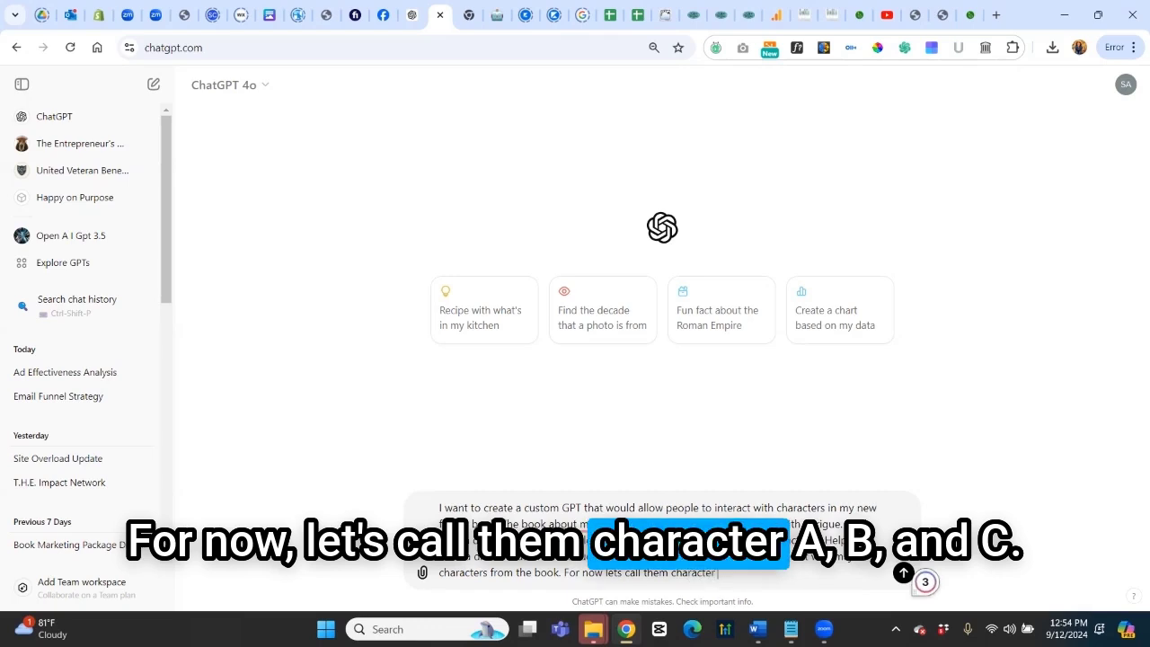
type(" A, ")
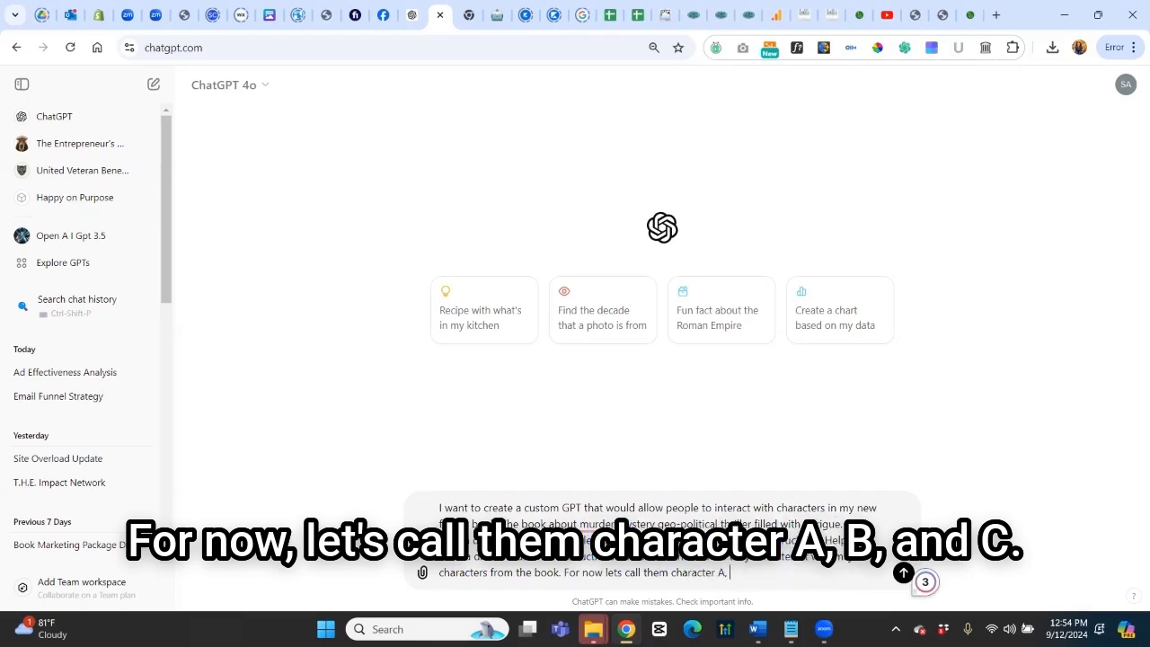
type("B, c")
type(" and C")
type(".")
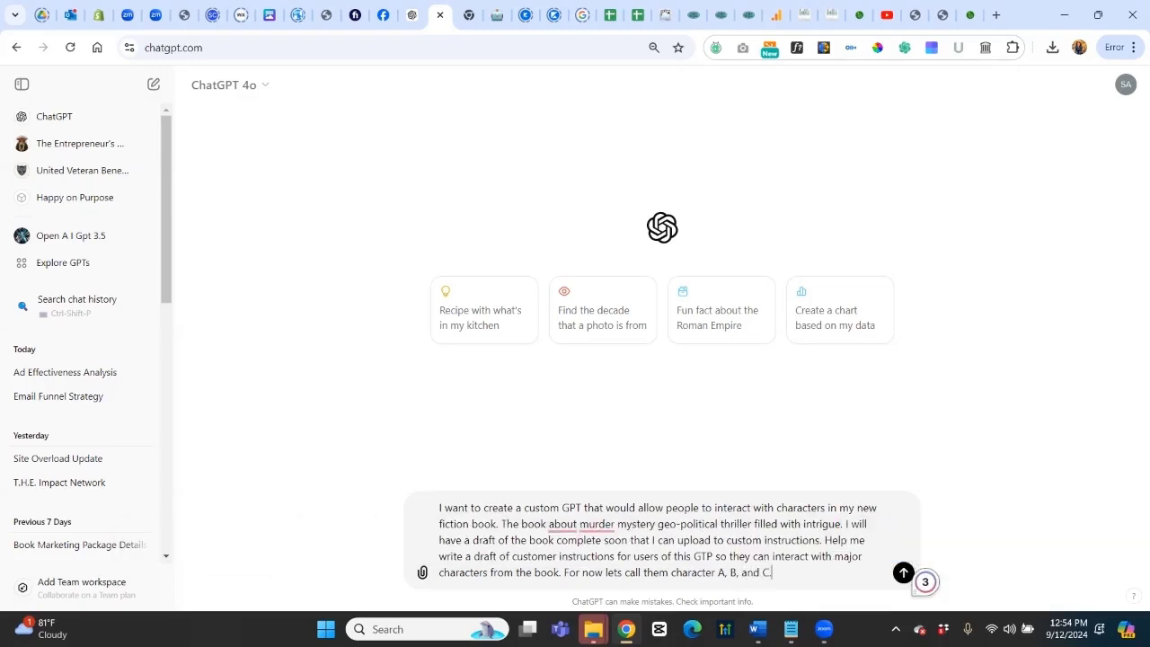
Step: Send the custom-GPT request and get ChatGPT's draft reader instructions ending in Final Tips
key("Return")
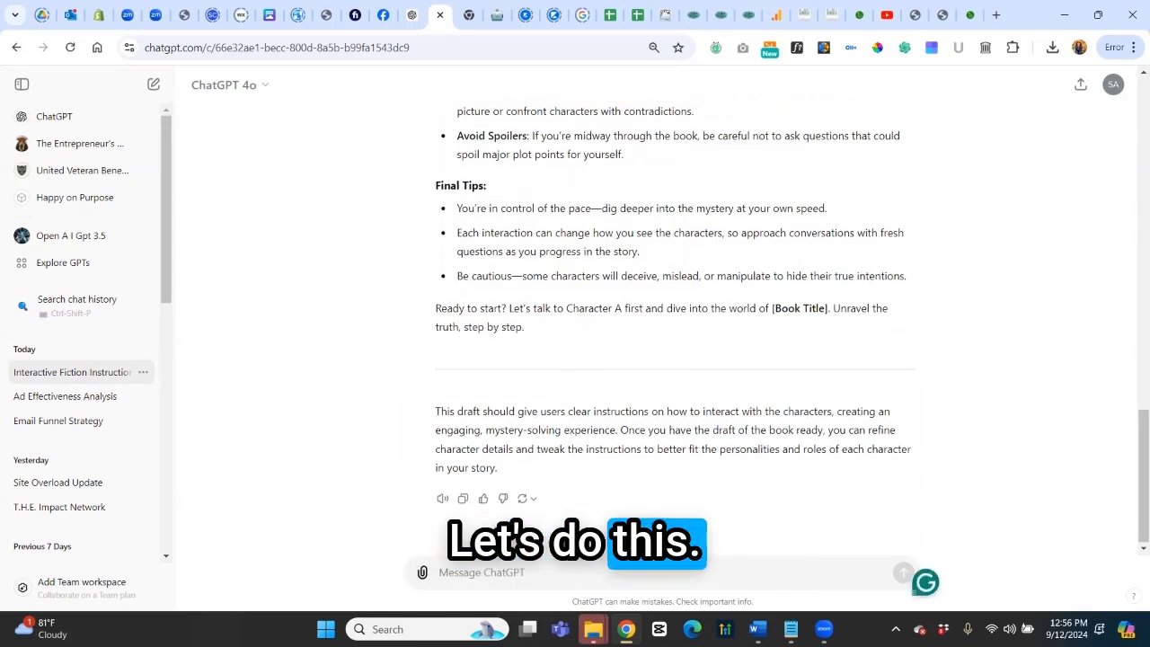
Step: Ask ChatGPT for copy-ready CustomGPT settings instructions and review the condensed six-point reply
type("Ok - so ")
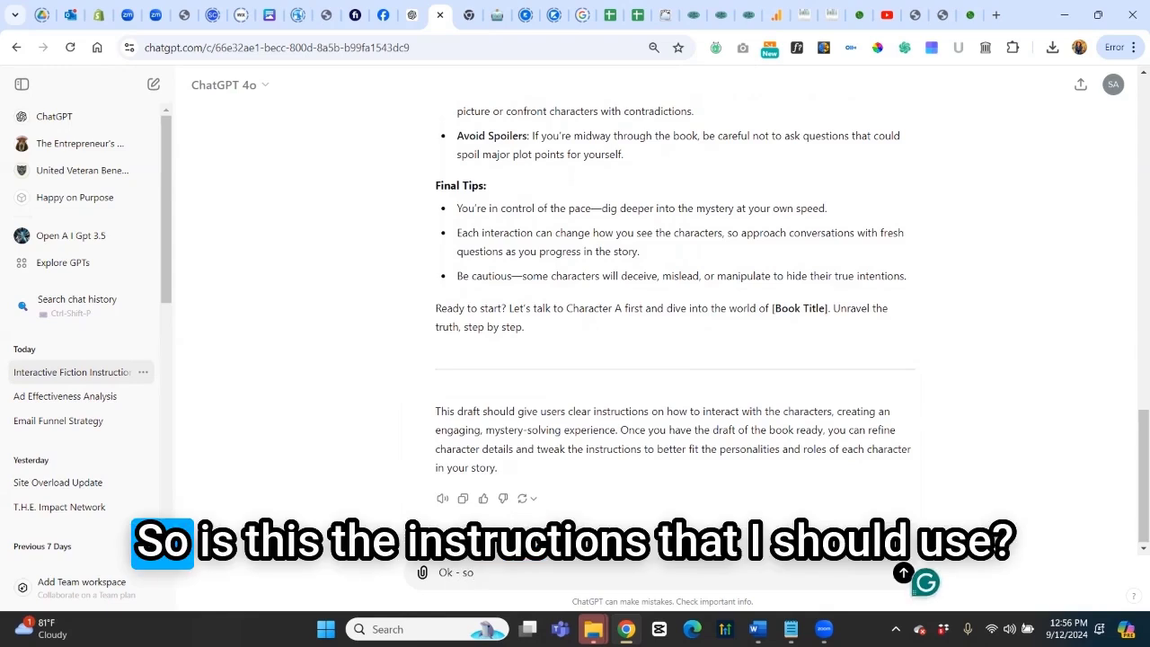
type("is this the instruction set I")
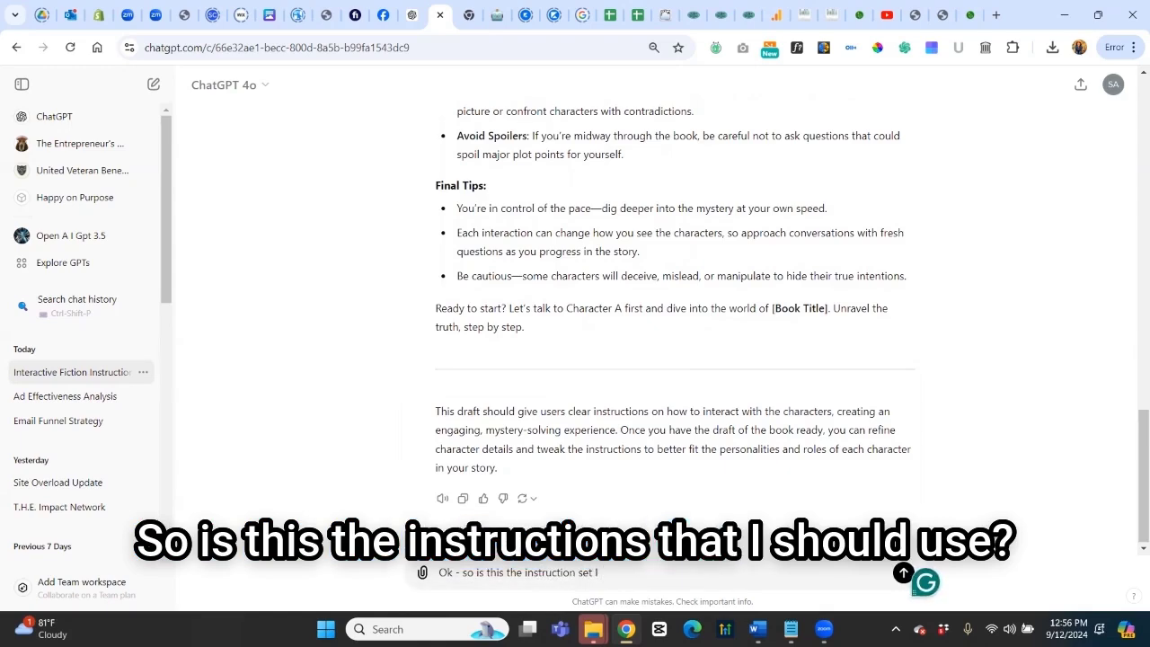
type(" should use")
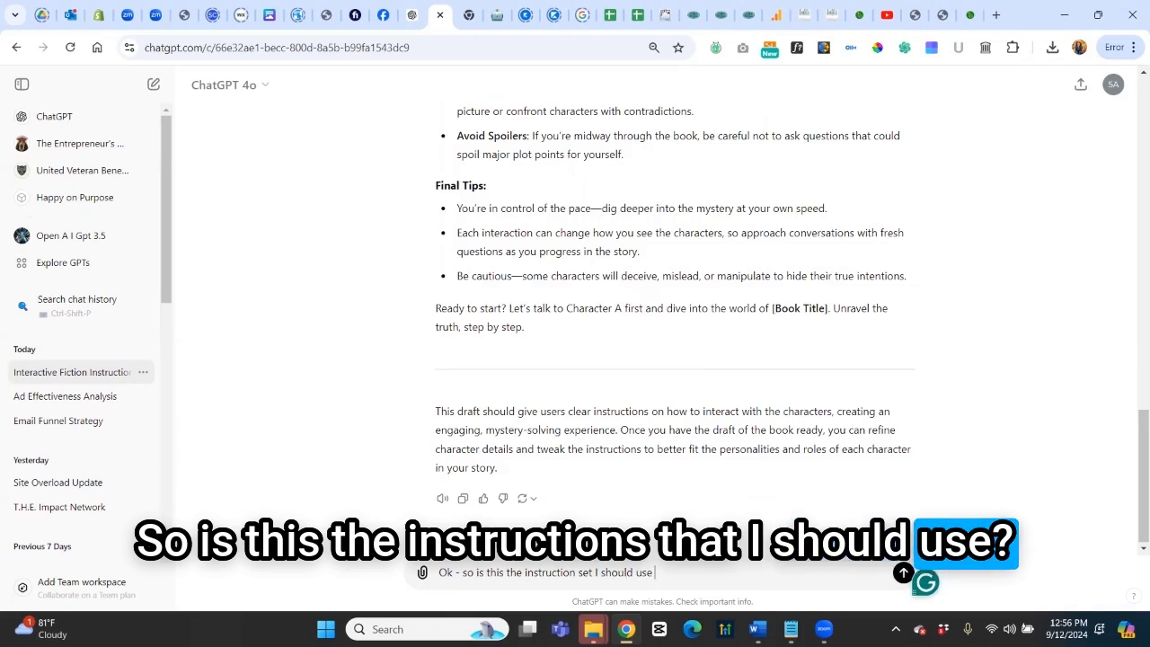
type(" in your CustomGPT setting")
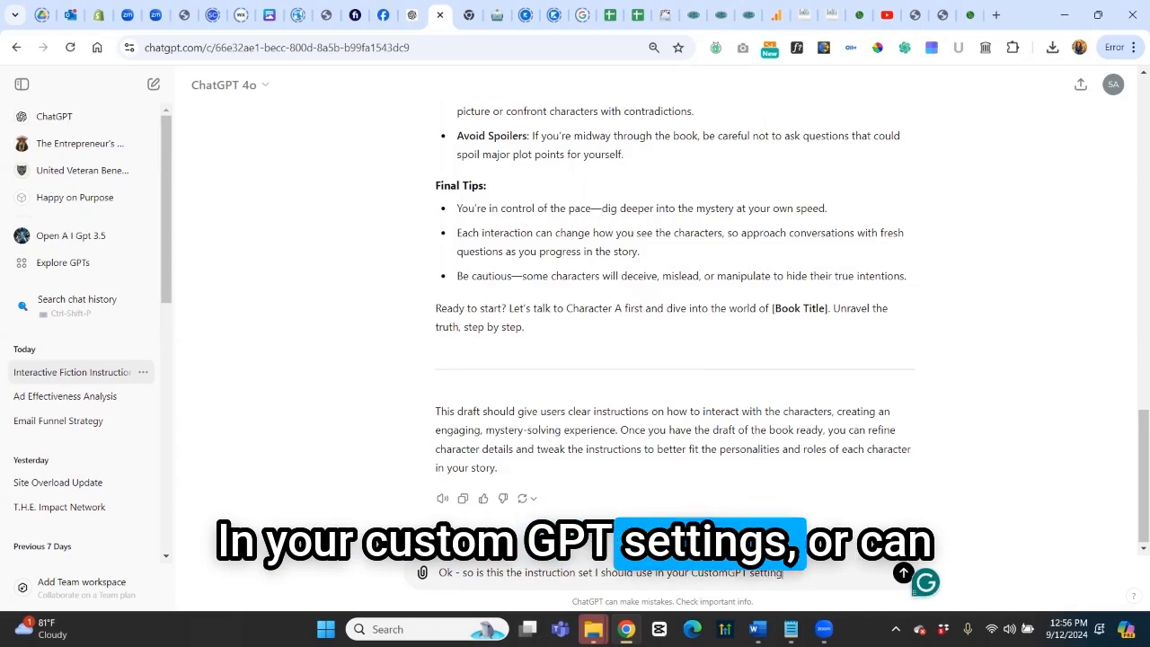
type("s? Or")
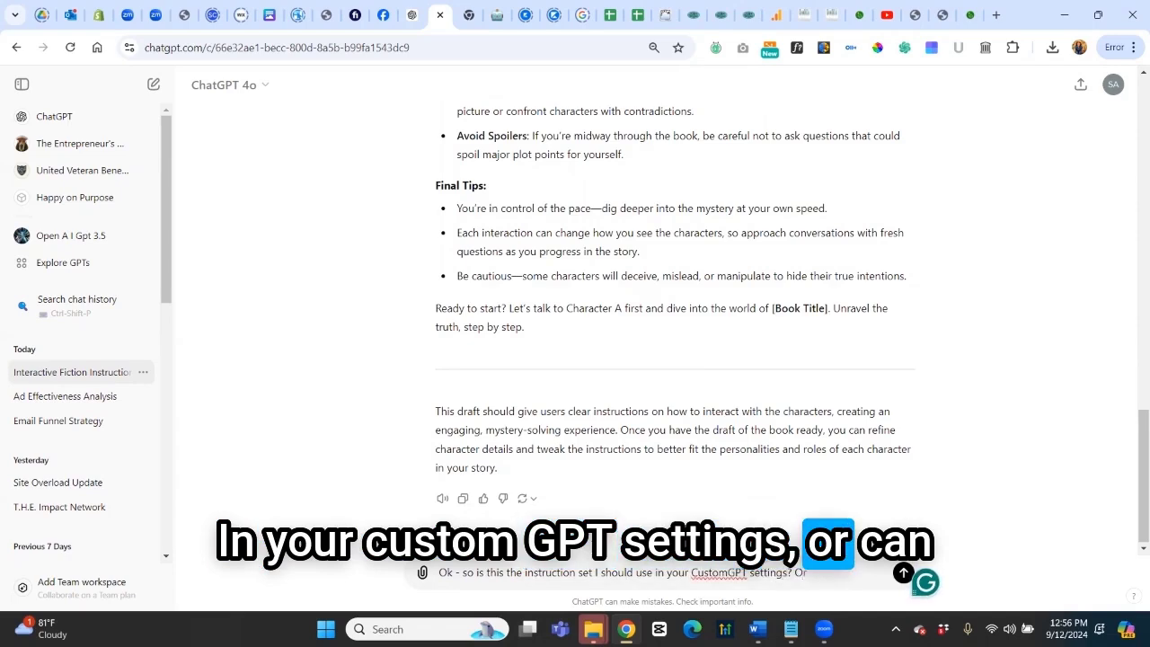
type(" can you write that for me")
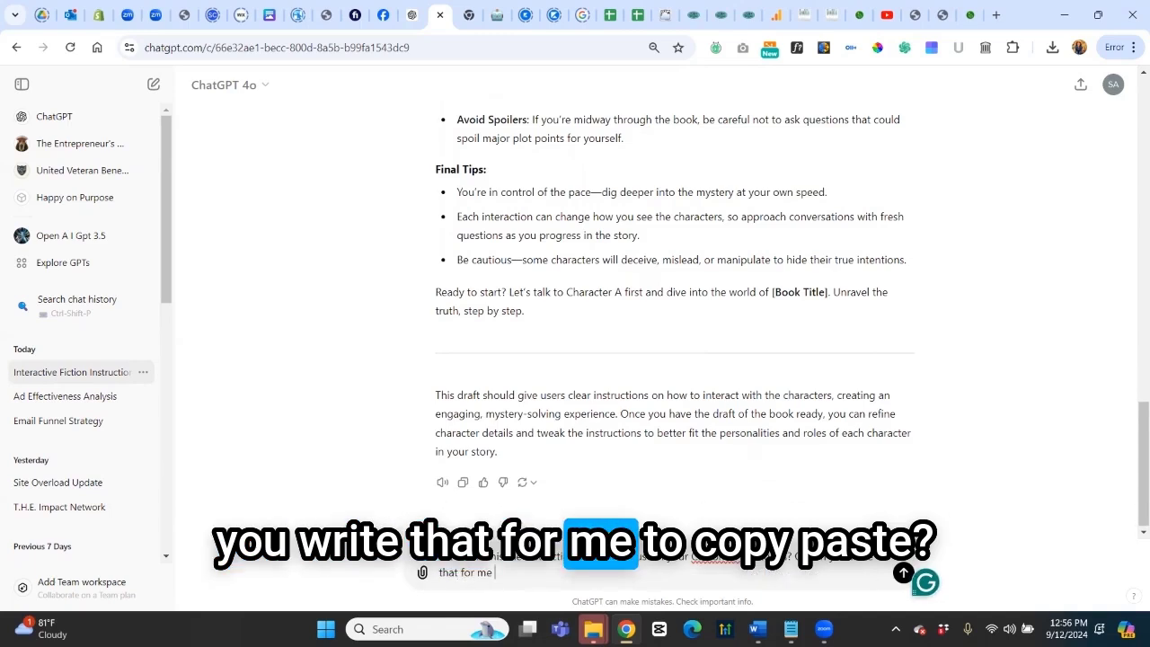
type(" to copy/paste")
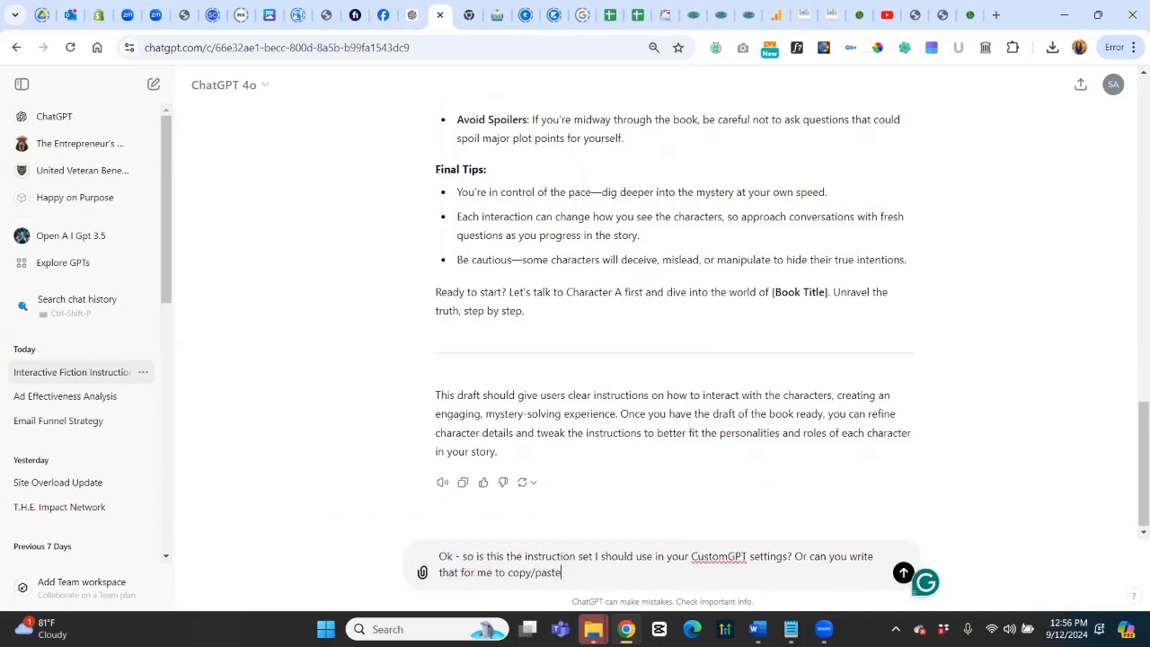
key("Return")
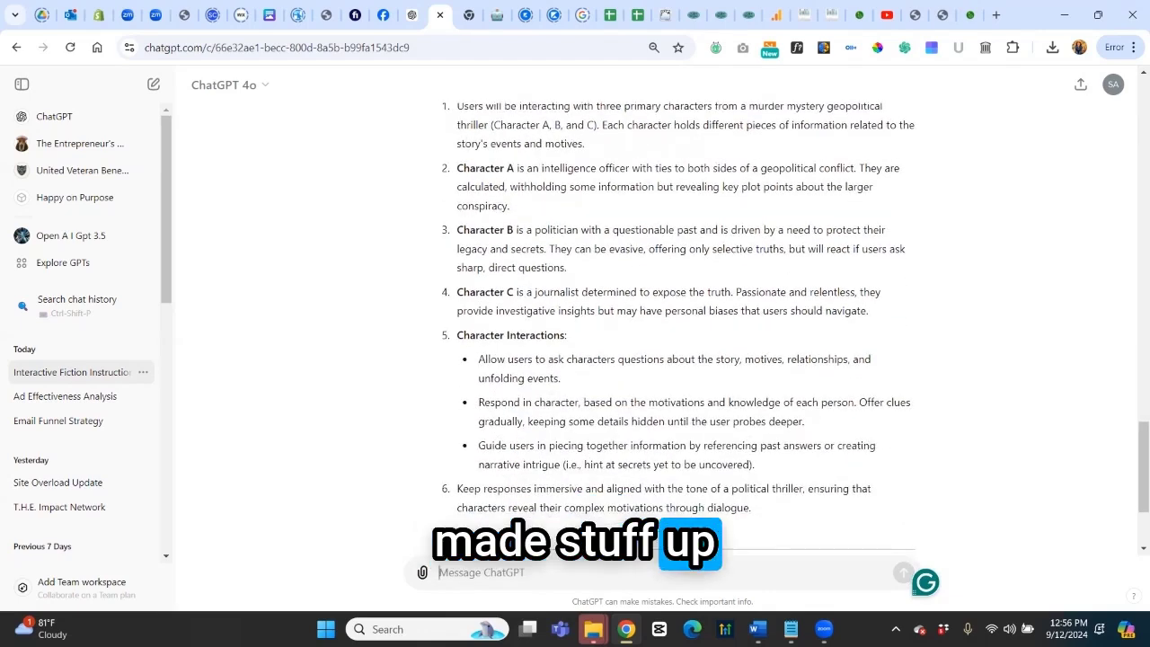
scroll(674, 315, "down", 1)
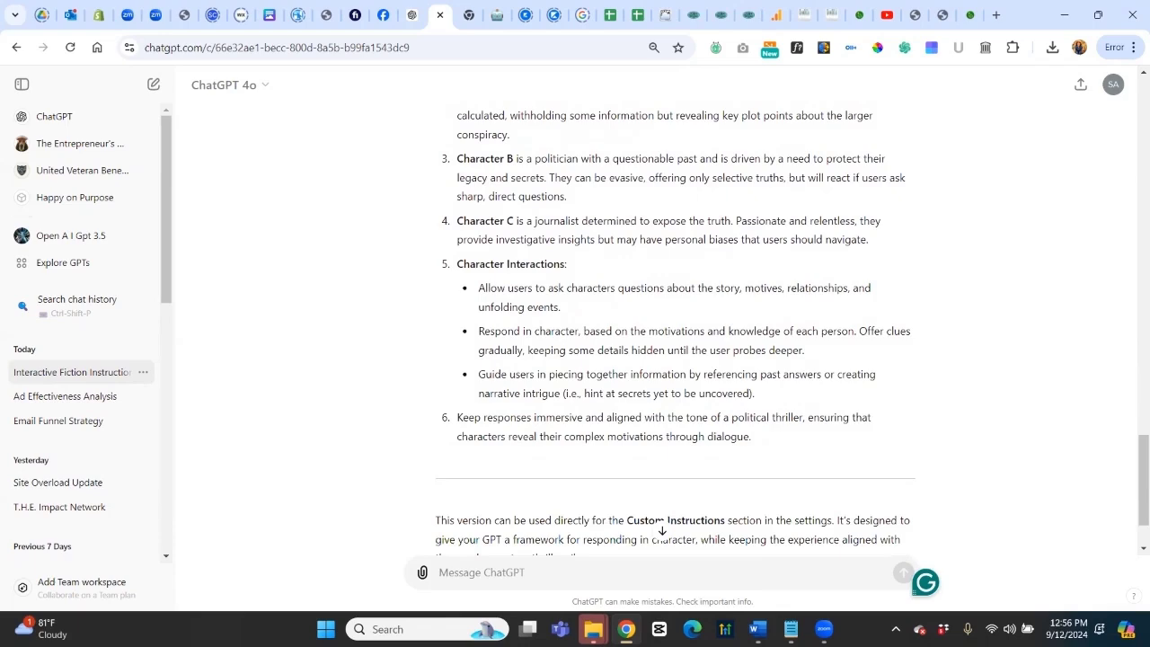
scroll(663, 531, "up", 1)
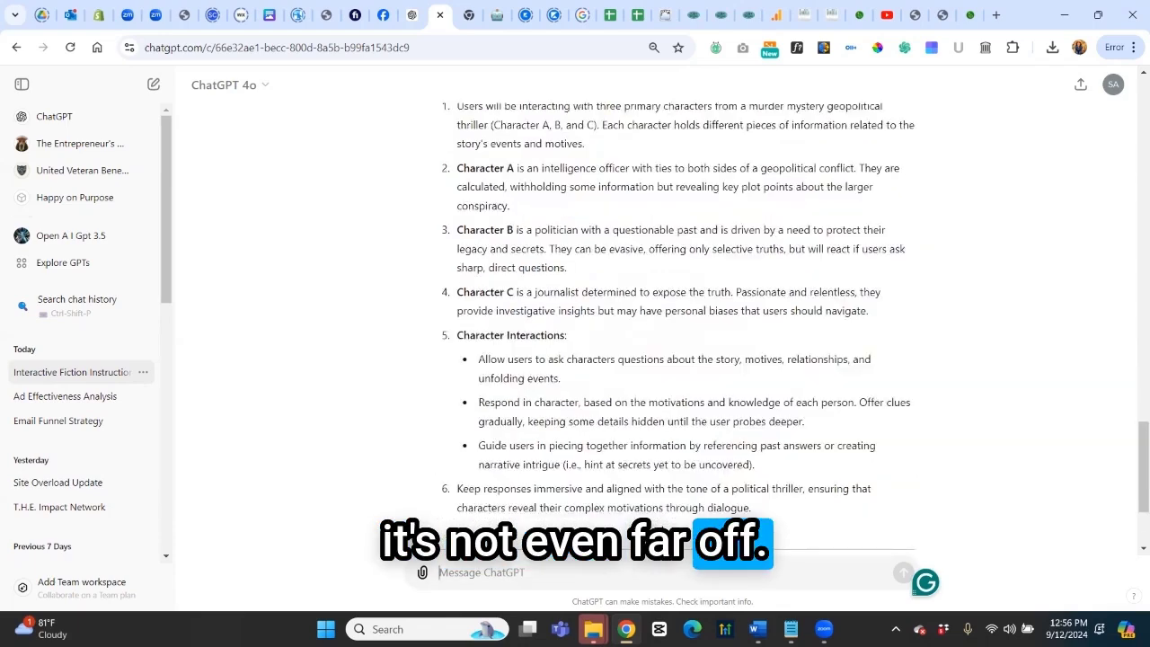
scroll(663, 530, "up", 1)
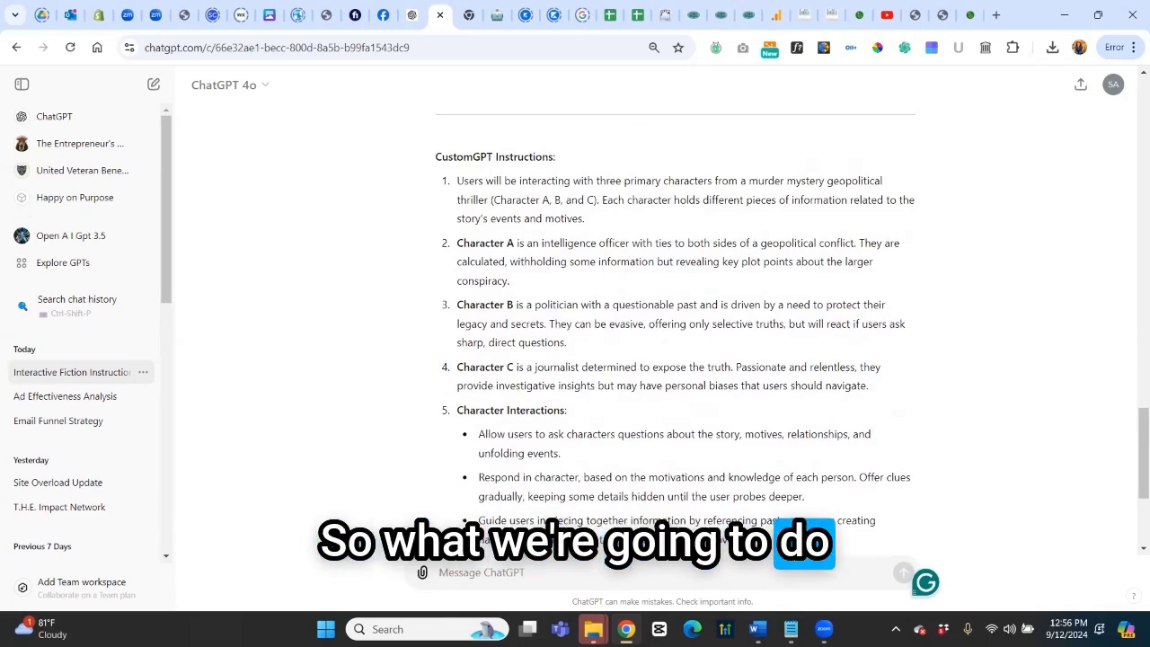
scroll(663, 530, "down", 1)
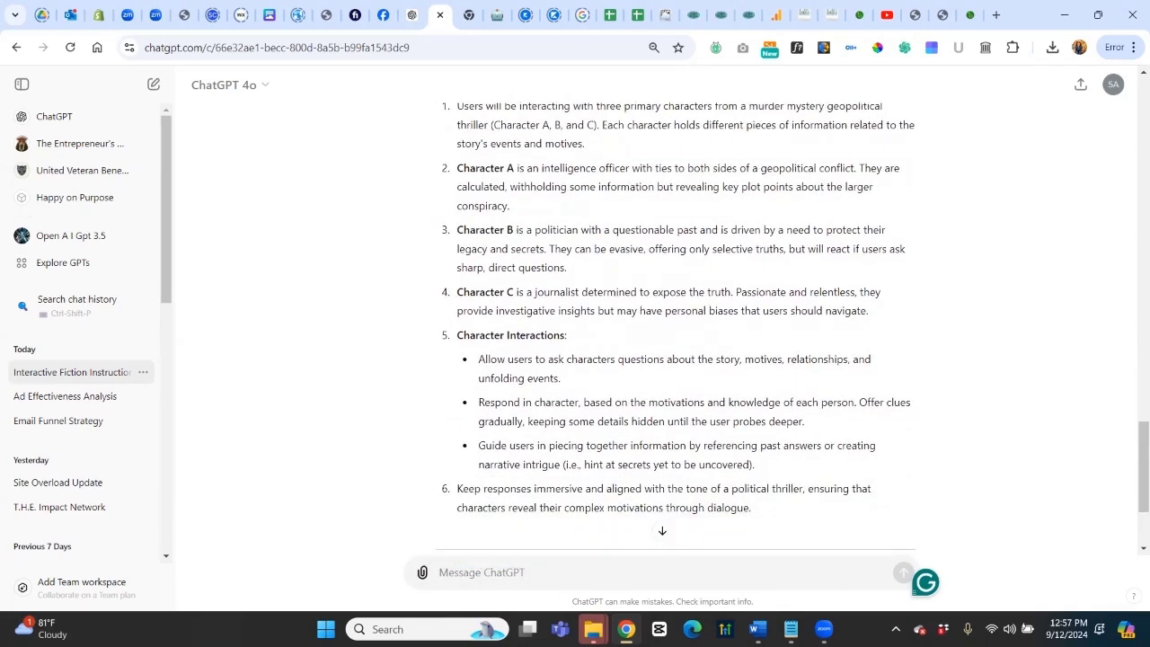
scroll(663, 530, "down", 2)
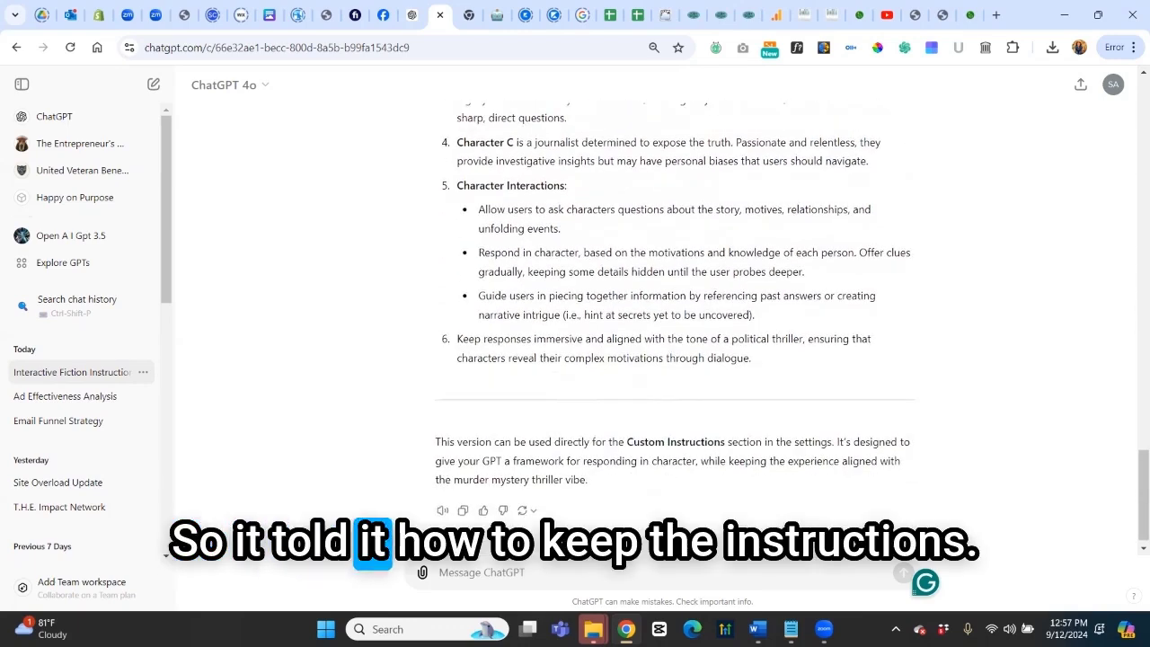
Step: Copy the CustomGPT Instructions text and start a new GPT from My GPTs
left_click_drag(457, 94, 751, 358)
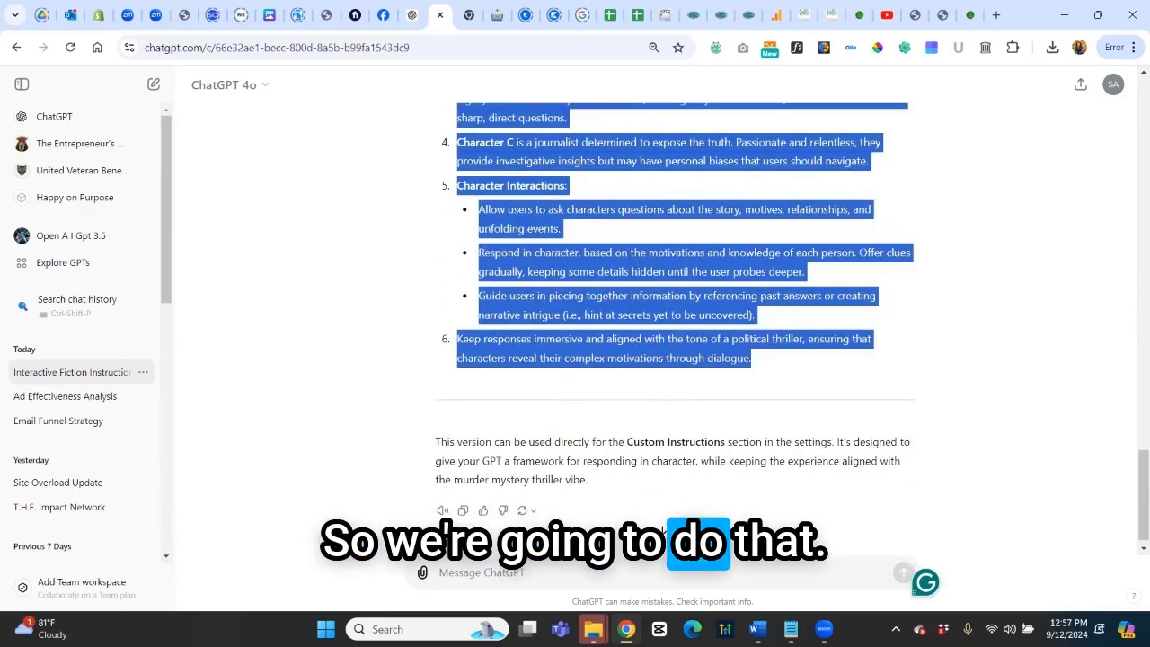
left_click(411, 14)
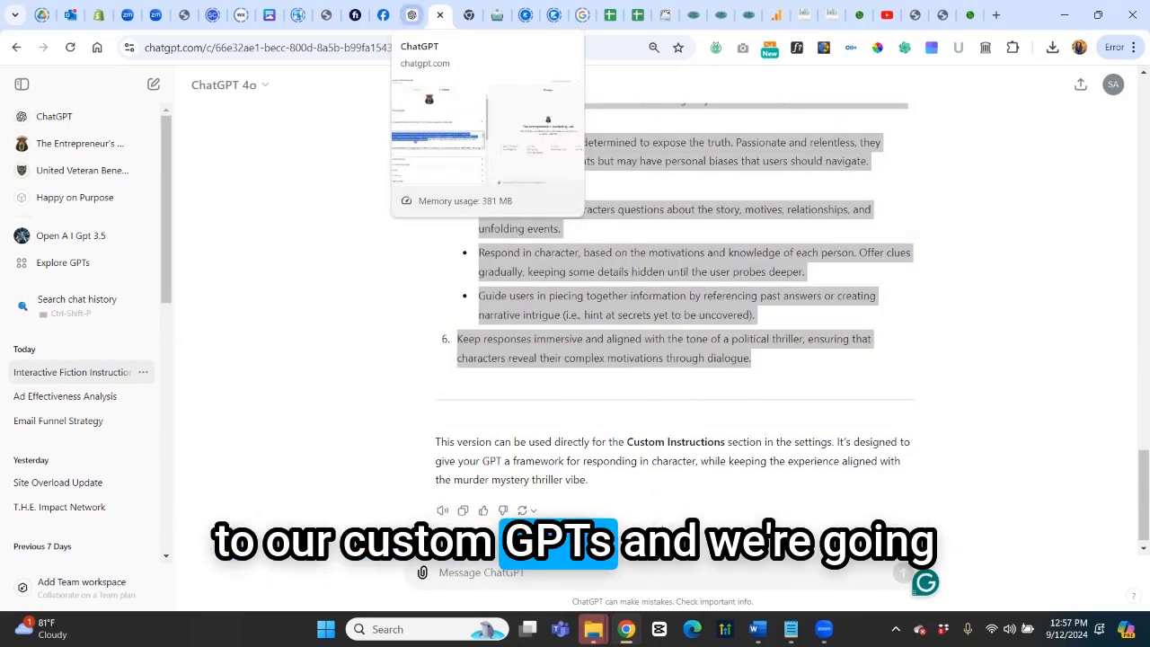
left_click(412, 15)
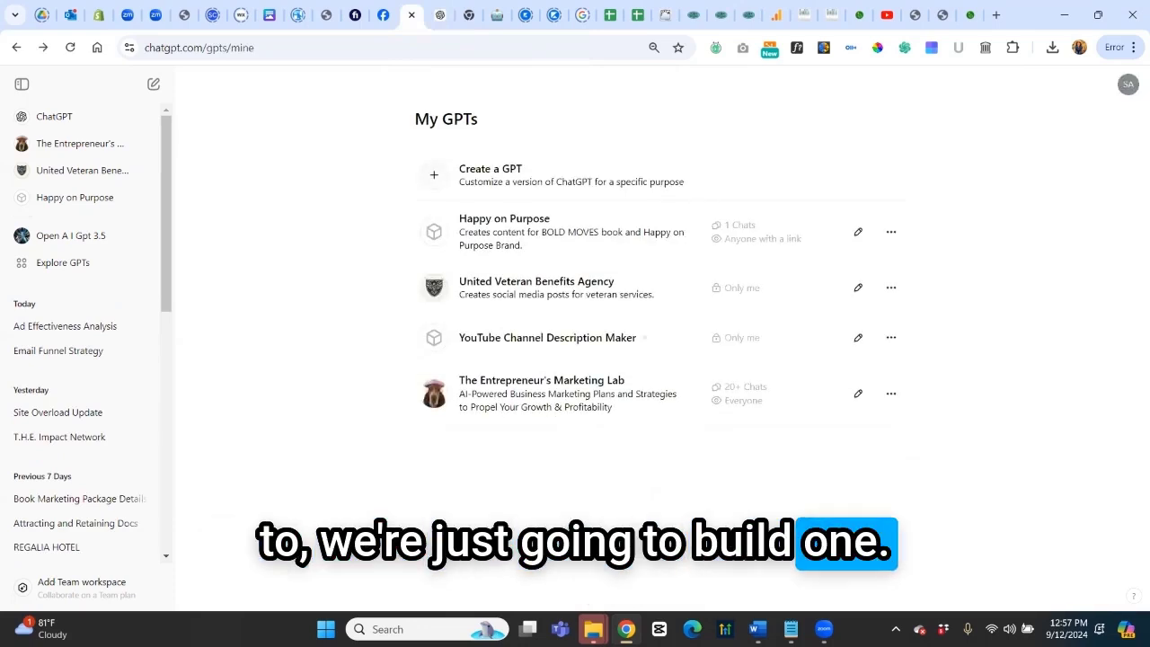
left_click(490, 175)
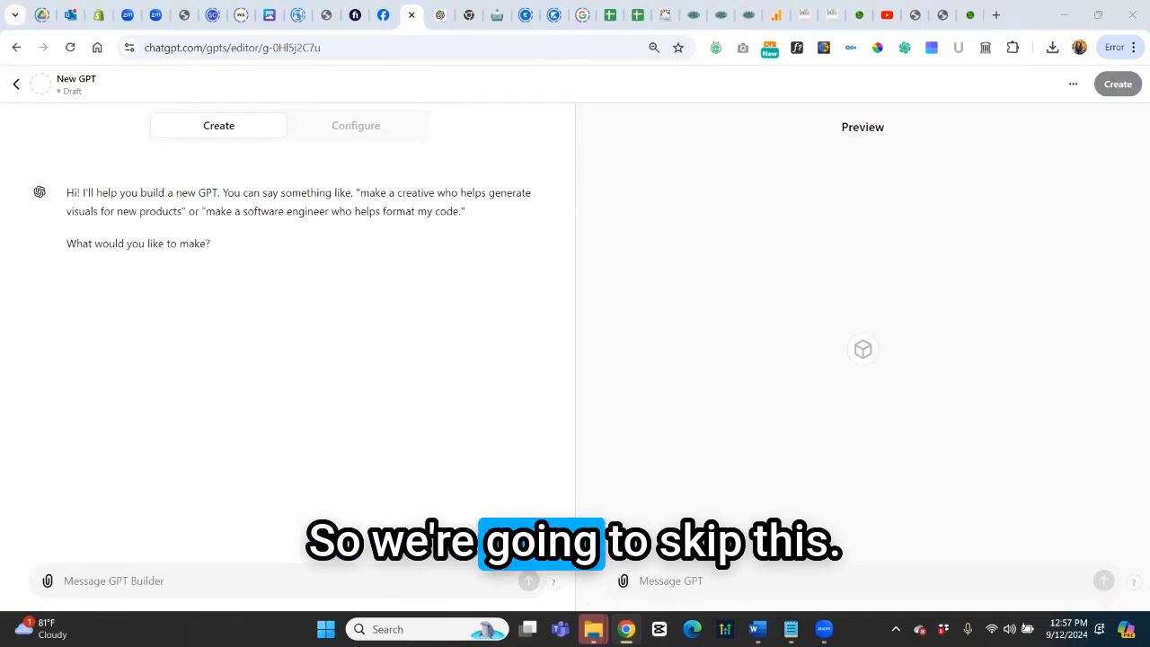
Step: On the Configure tab, name the GPT 'The Amalfi Secret Interactive Character Experience' and move to the description
left_click(356, 125)
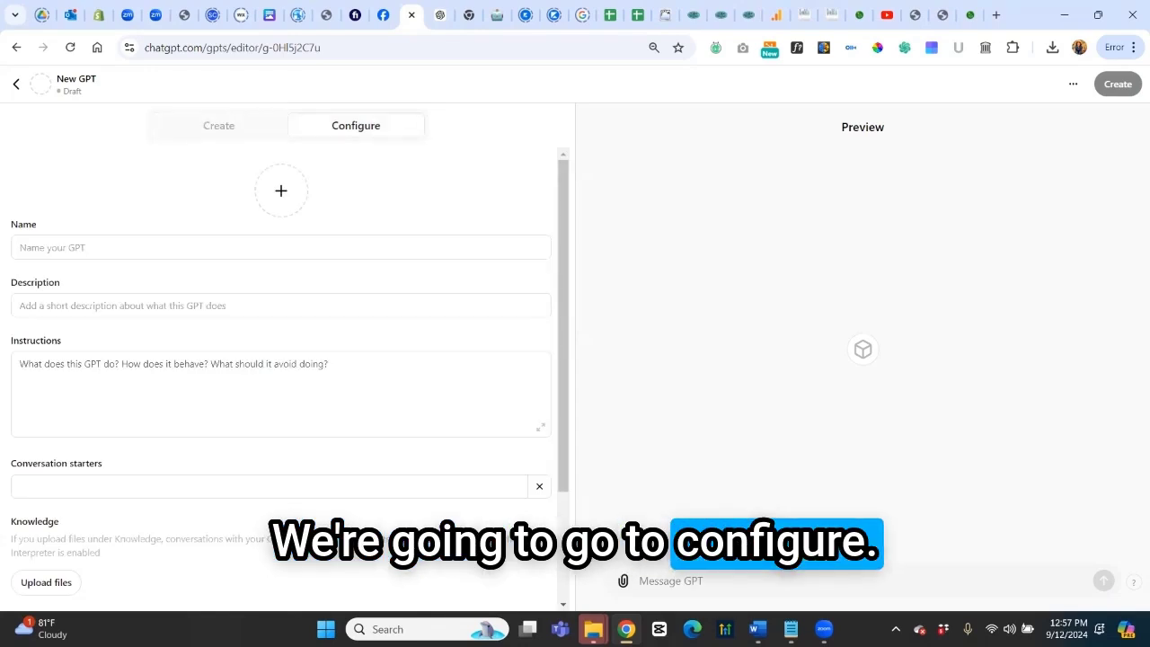
left_click(280, 247)
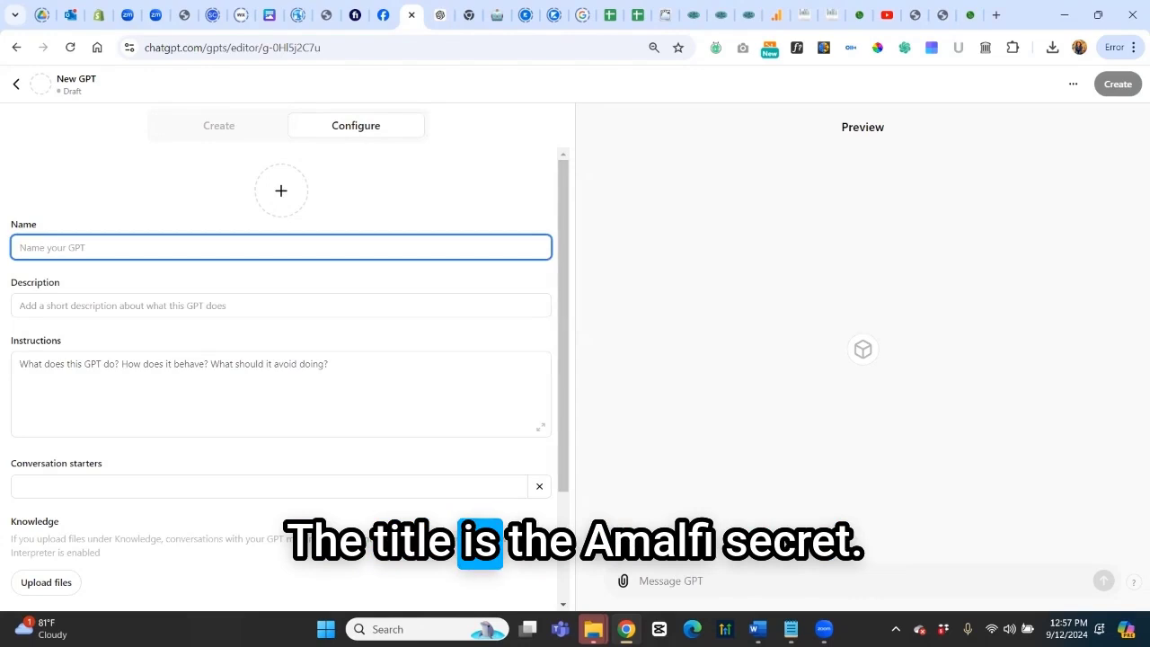
type("The")
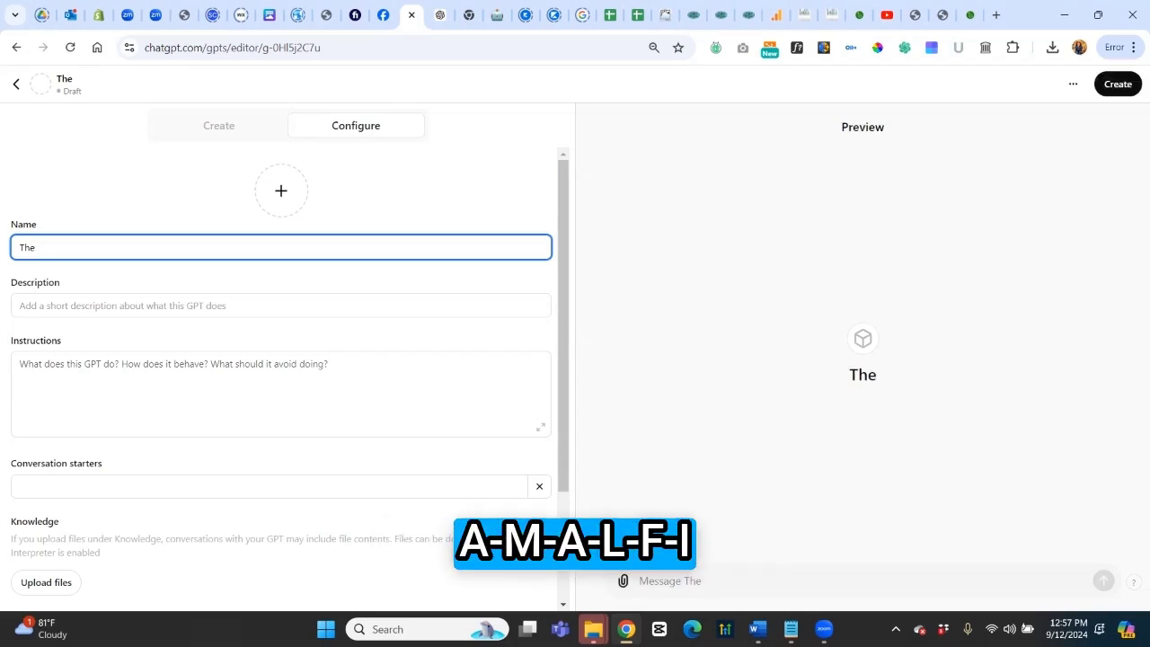
type(" Am")
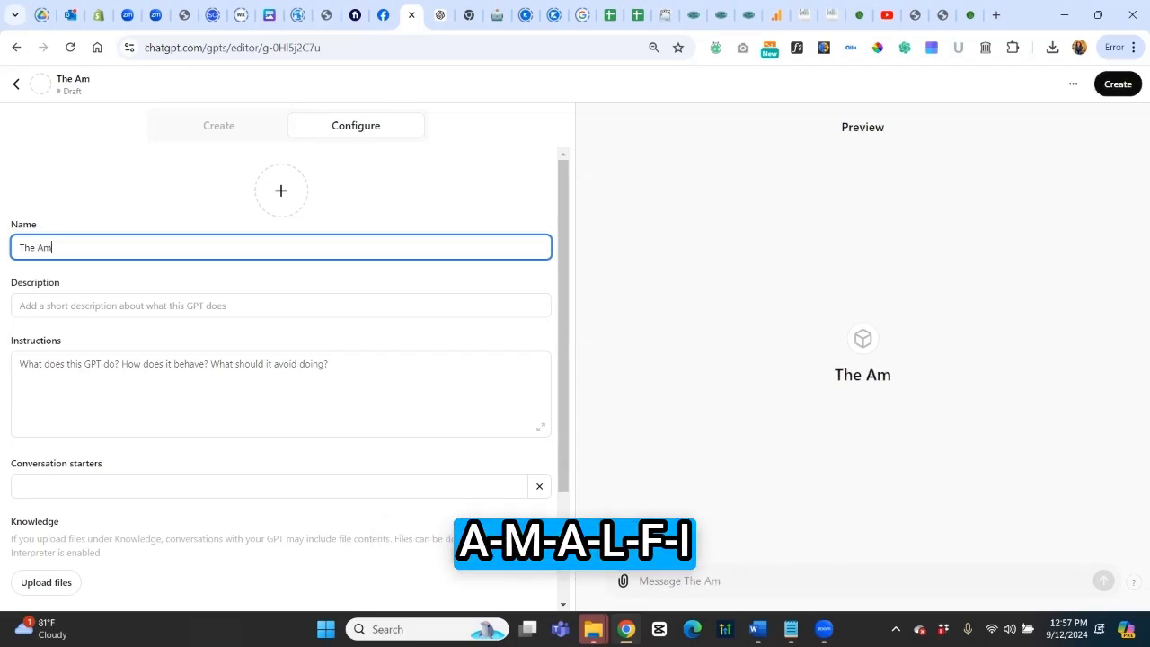
type("al")
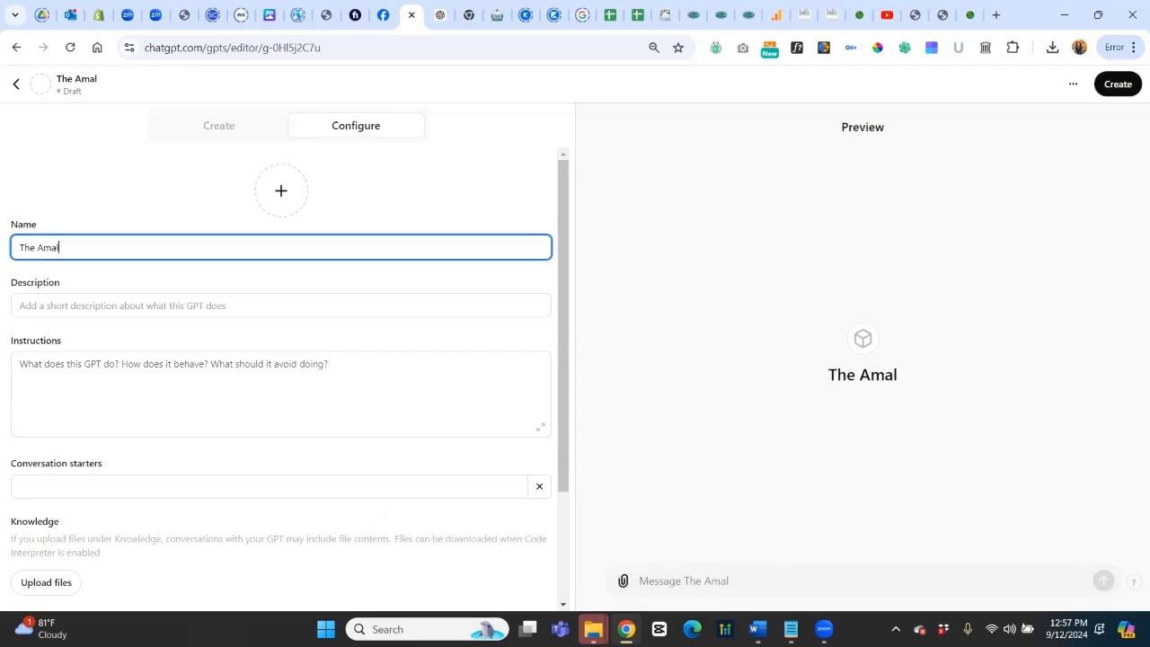
type("fi S")
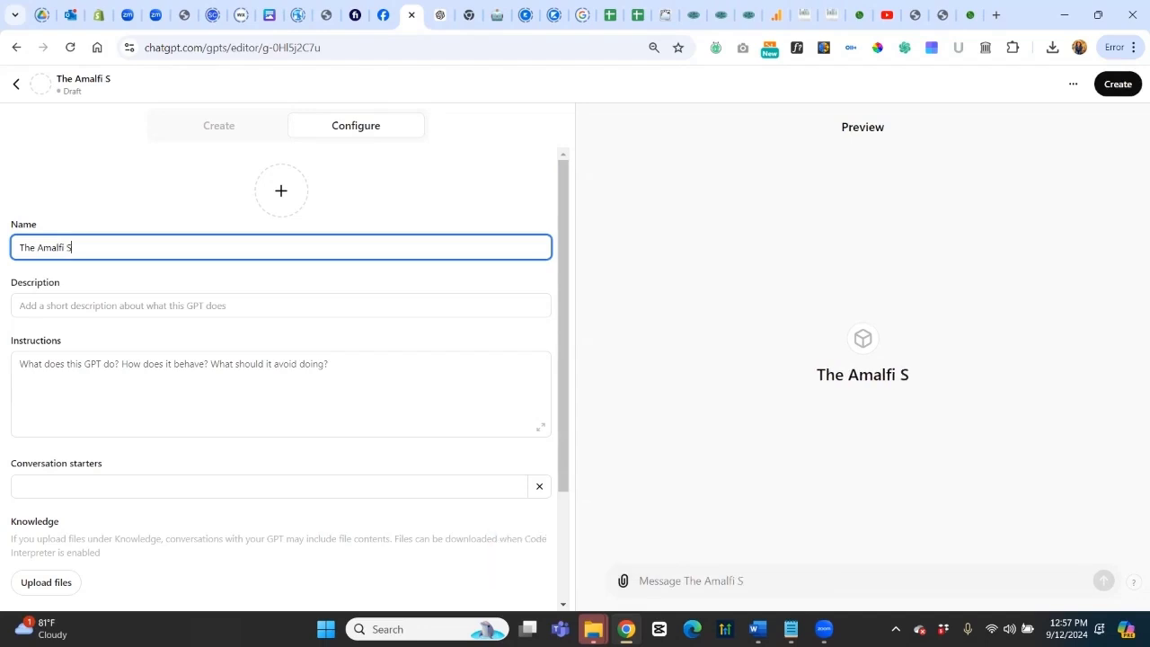
type("ecret")
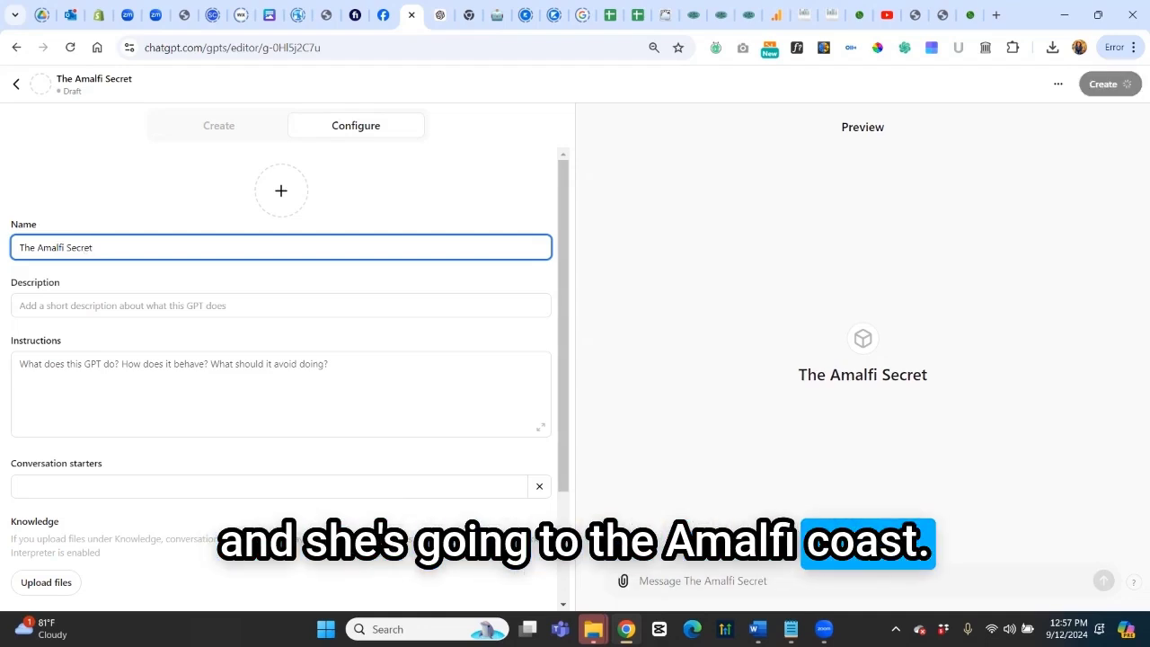
type("Interactive Character Ex")
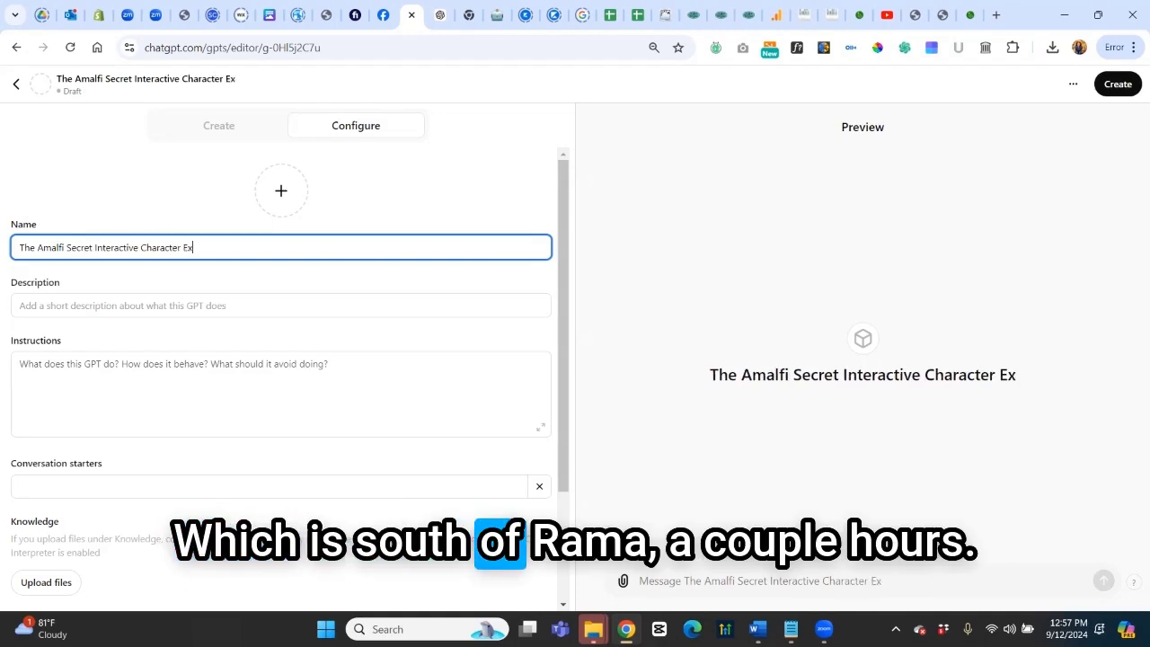
type("perience")
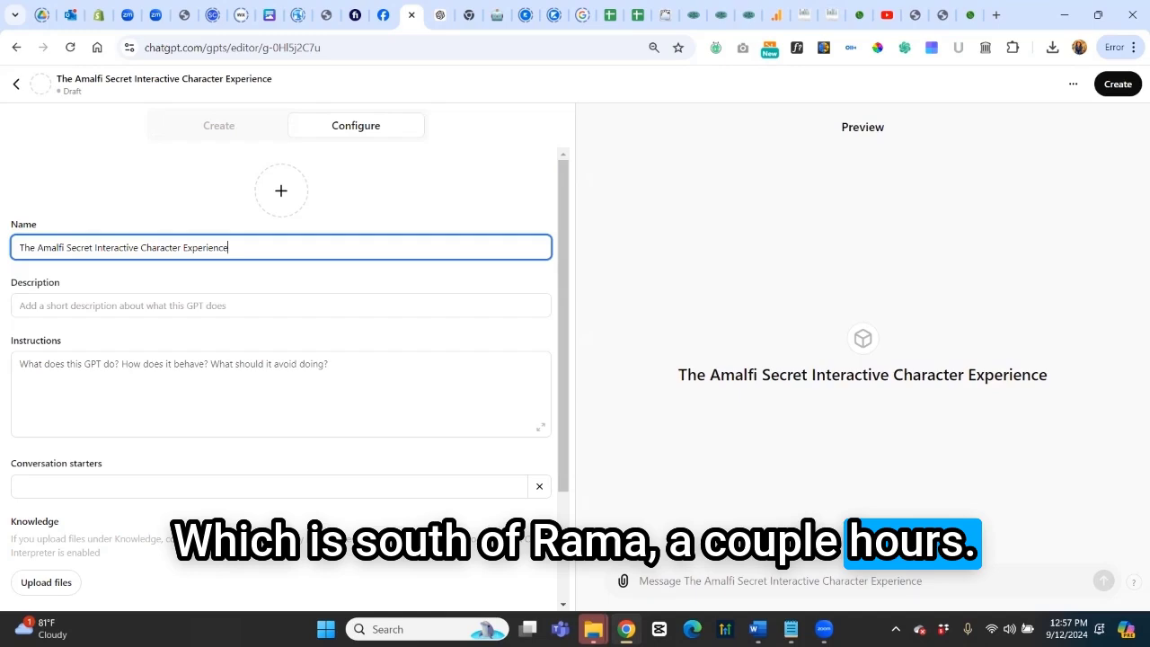
key("Tab")
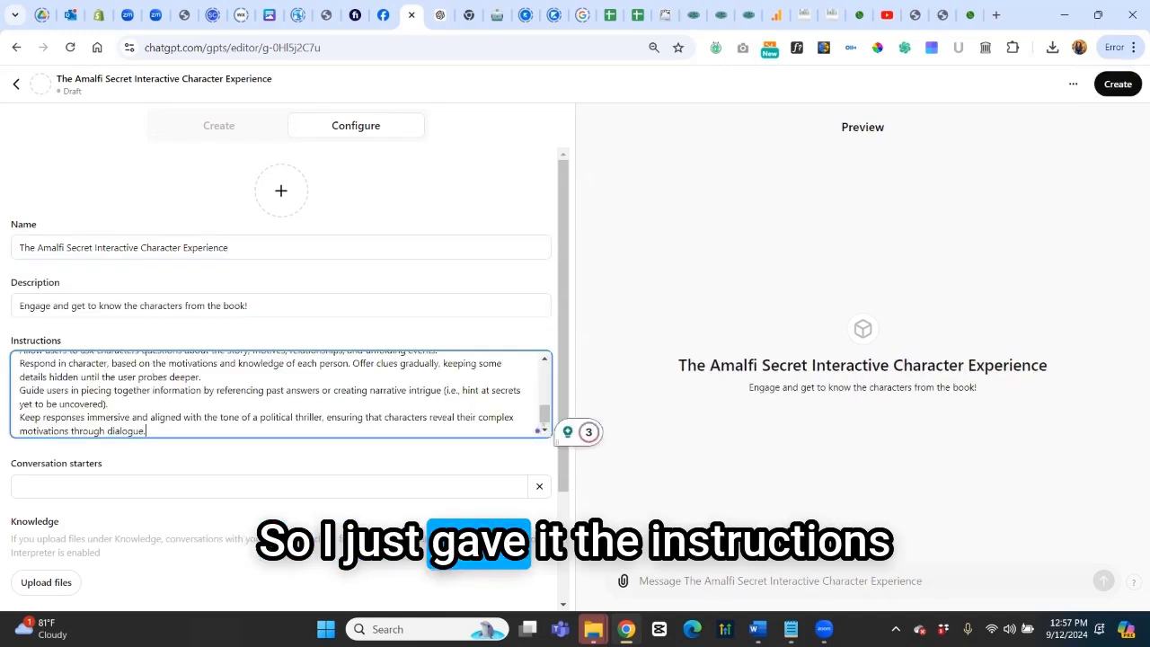
scroll(557, 440, "up", 10)
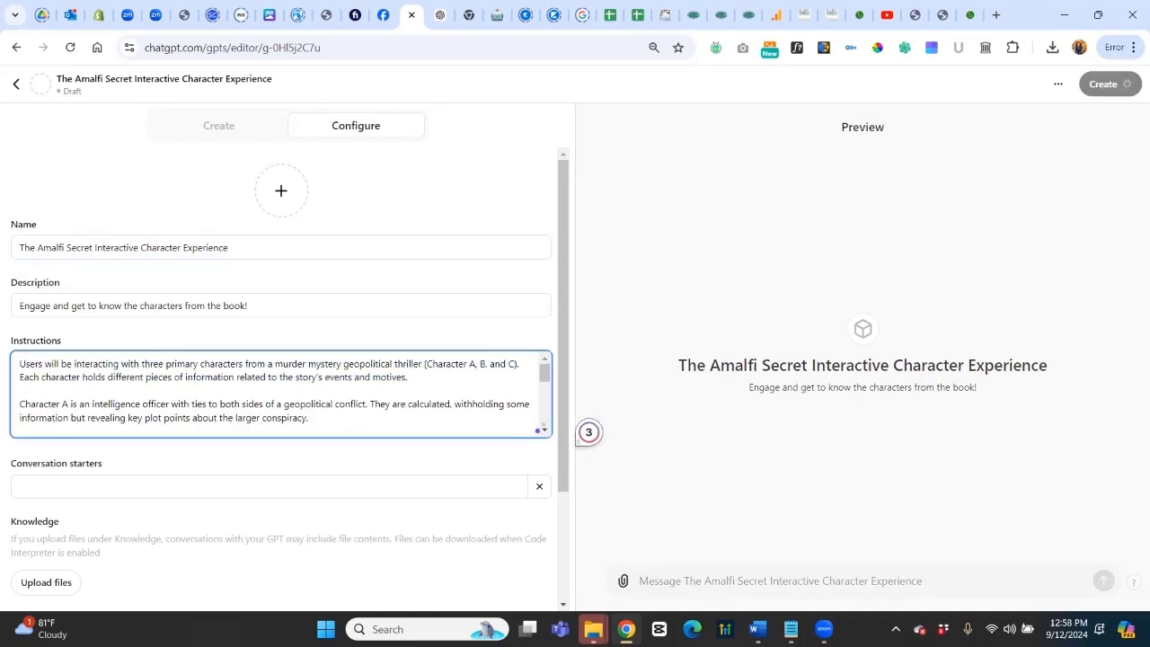
scroll(588, 433, "down", 1)
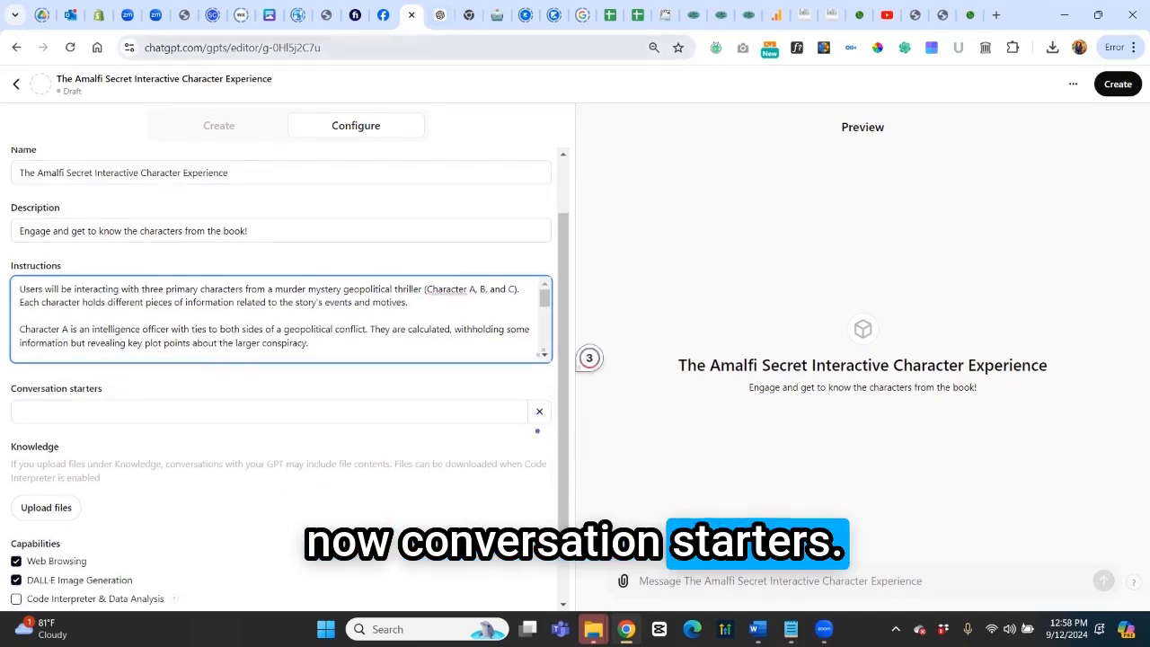
Step: Ask ChatGPT about conversation starters, then draft 'Are these the conversations starters for the fields in the CustomGPT settings?'
left_click(431, 15)
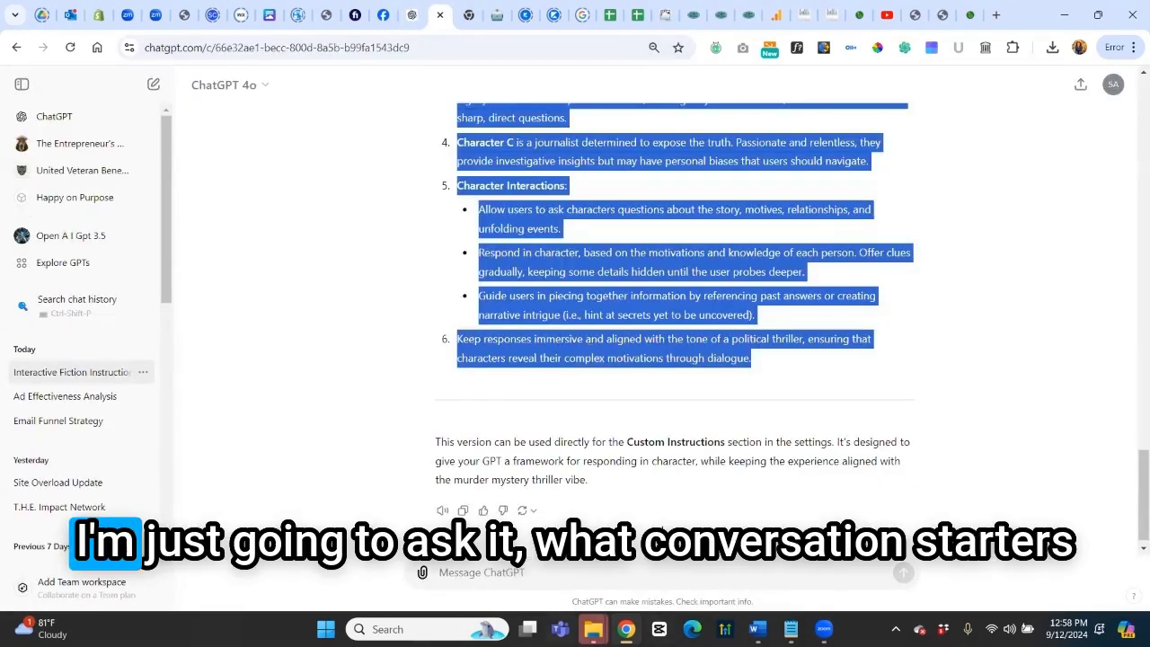
left_click(662, 573)
type("What ")
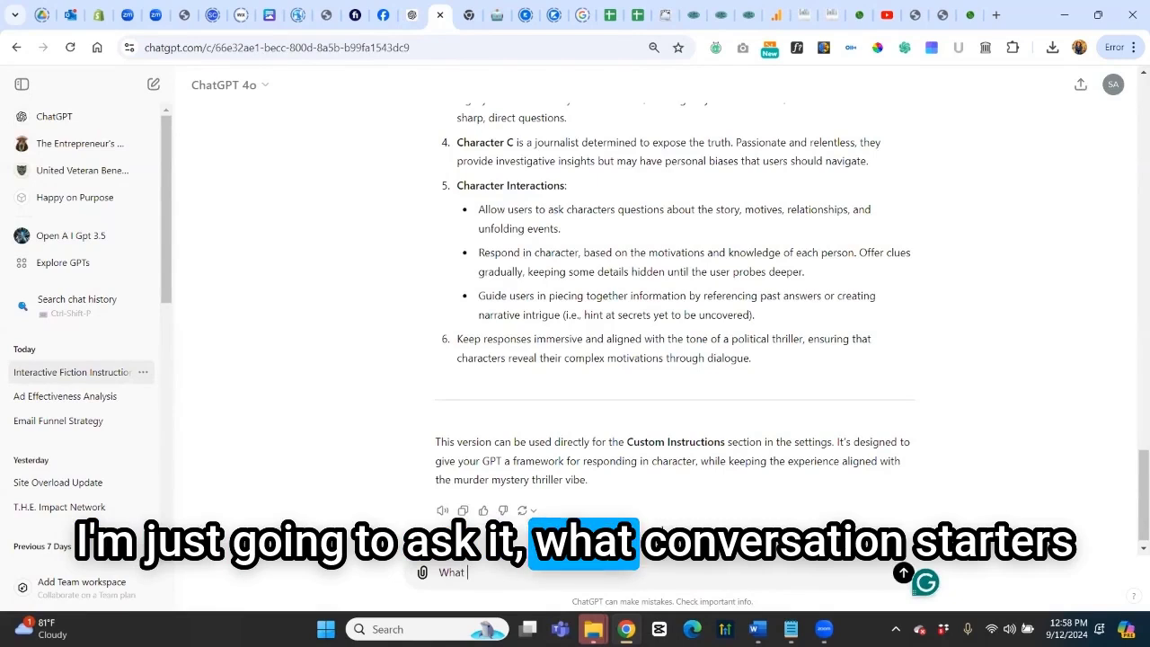
type("conversation starters should I use")
key("Return")
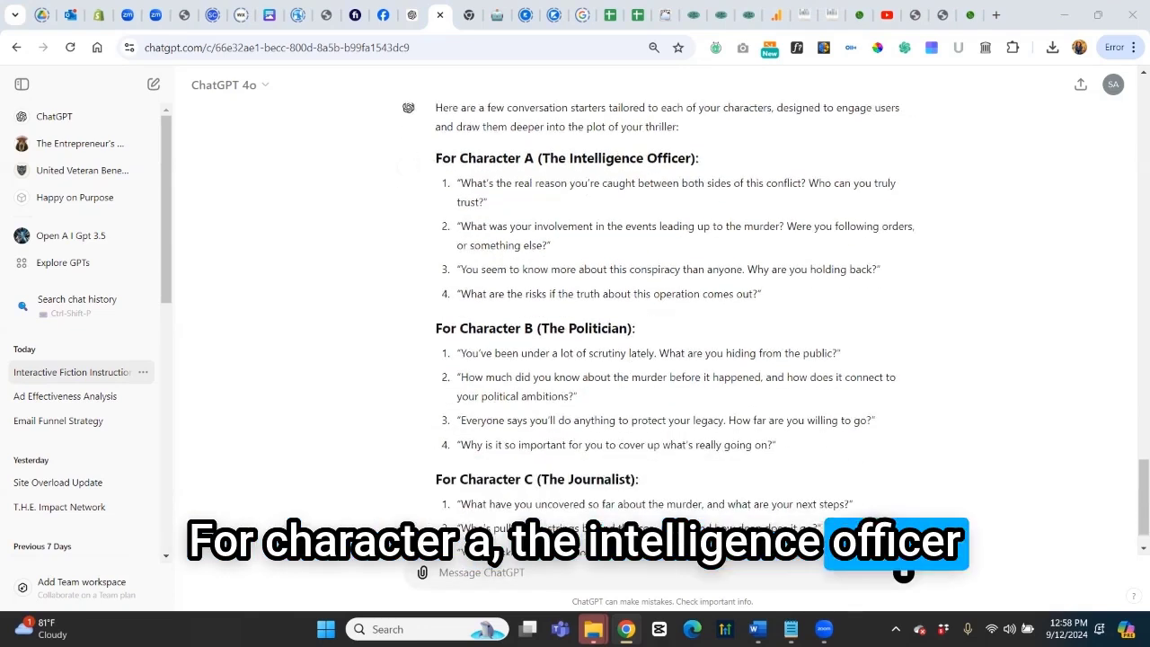
scroll(657, 526, "up", 1)
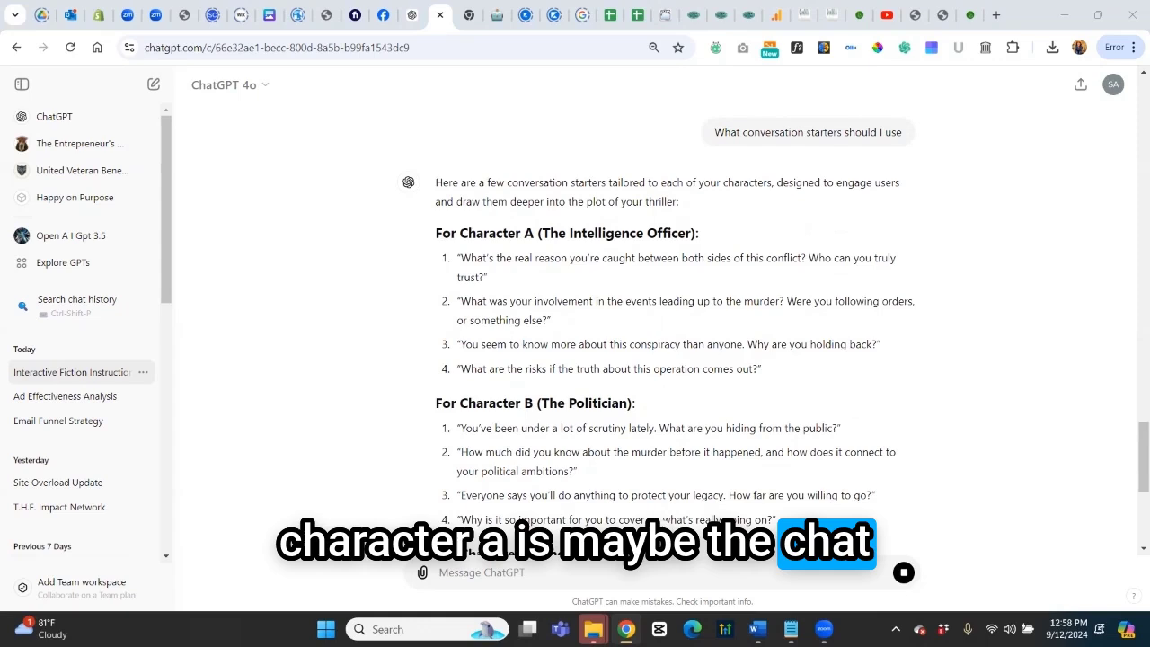
type("Are these the")
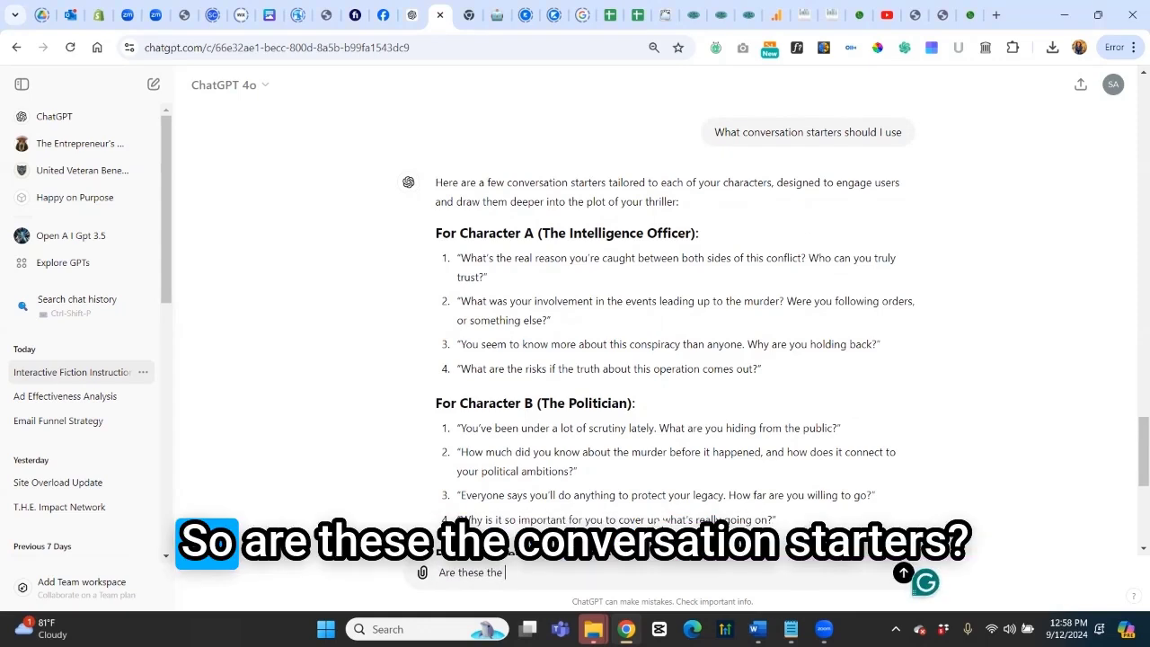
type(" conversations ")
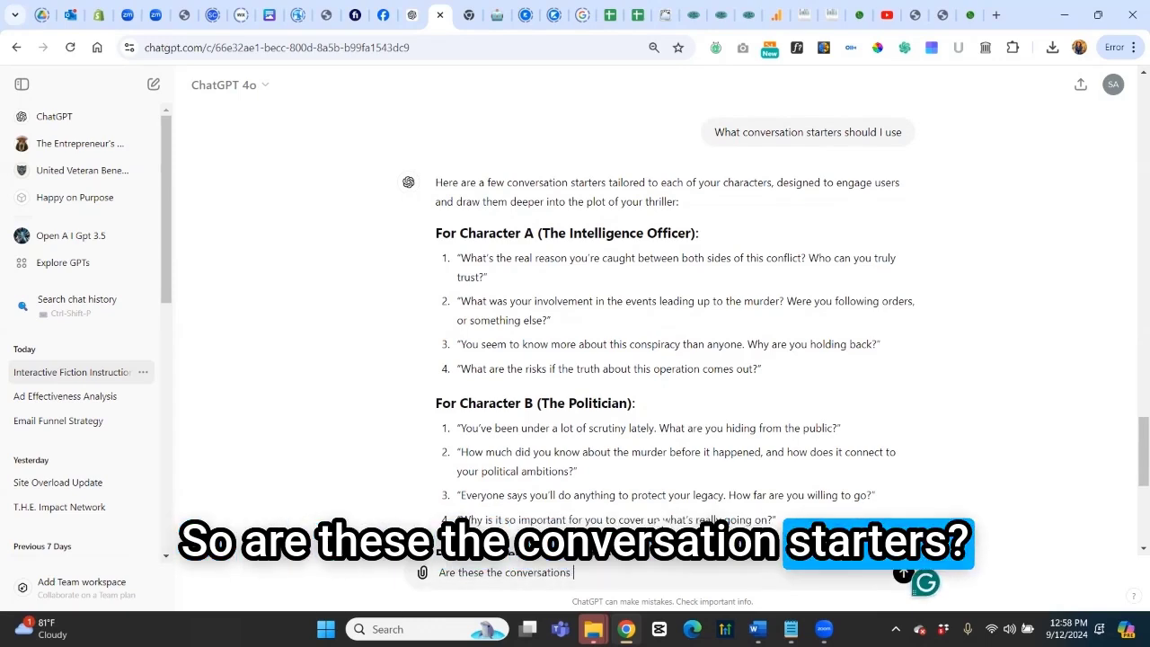
type("starters for the fields in t")
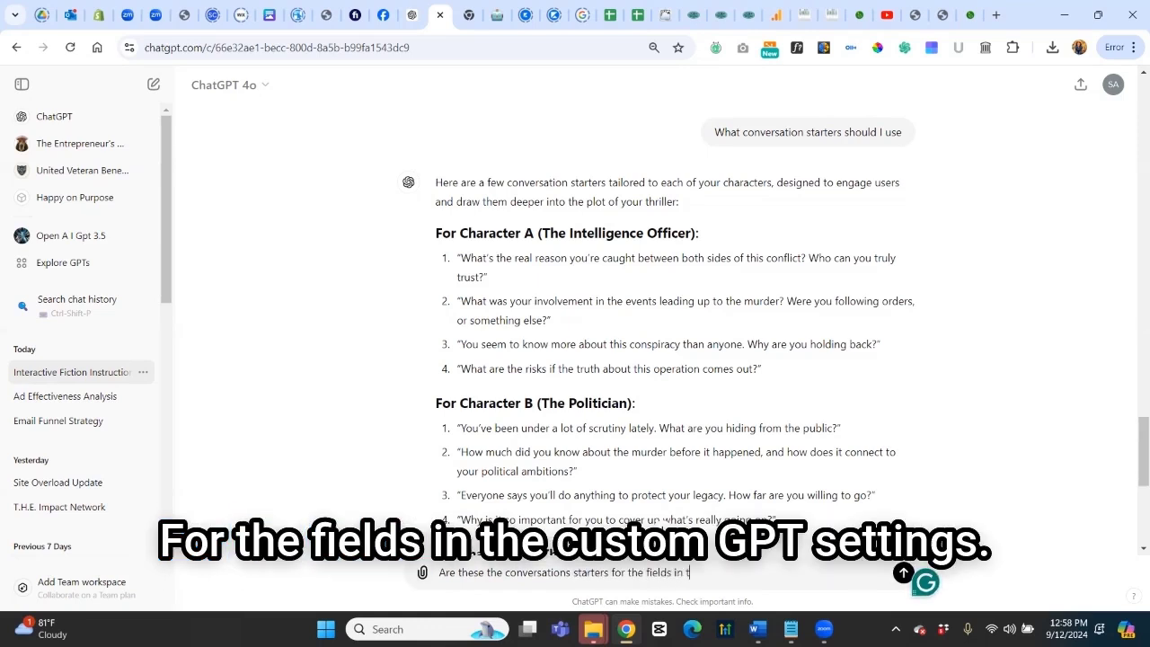
type("he CustomGPT")
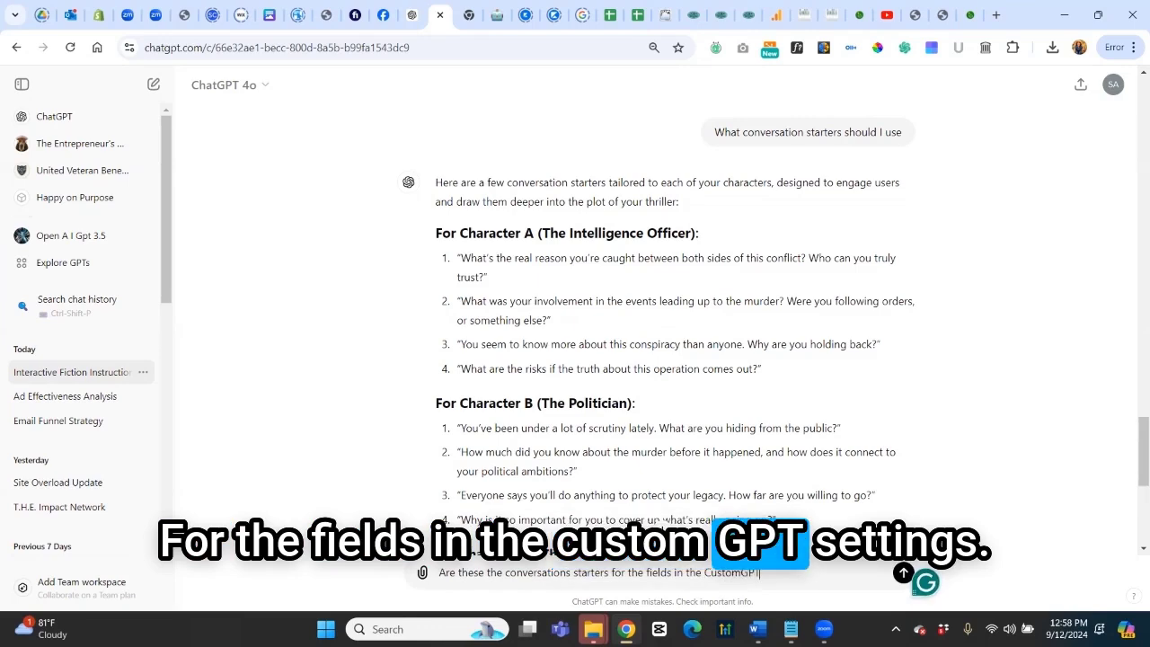
type(" settings?")
Step: Send the settings-fields question and review the simpler starters for Intelligence Officer, Politician and Journalist
key("Return")
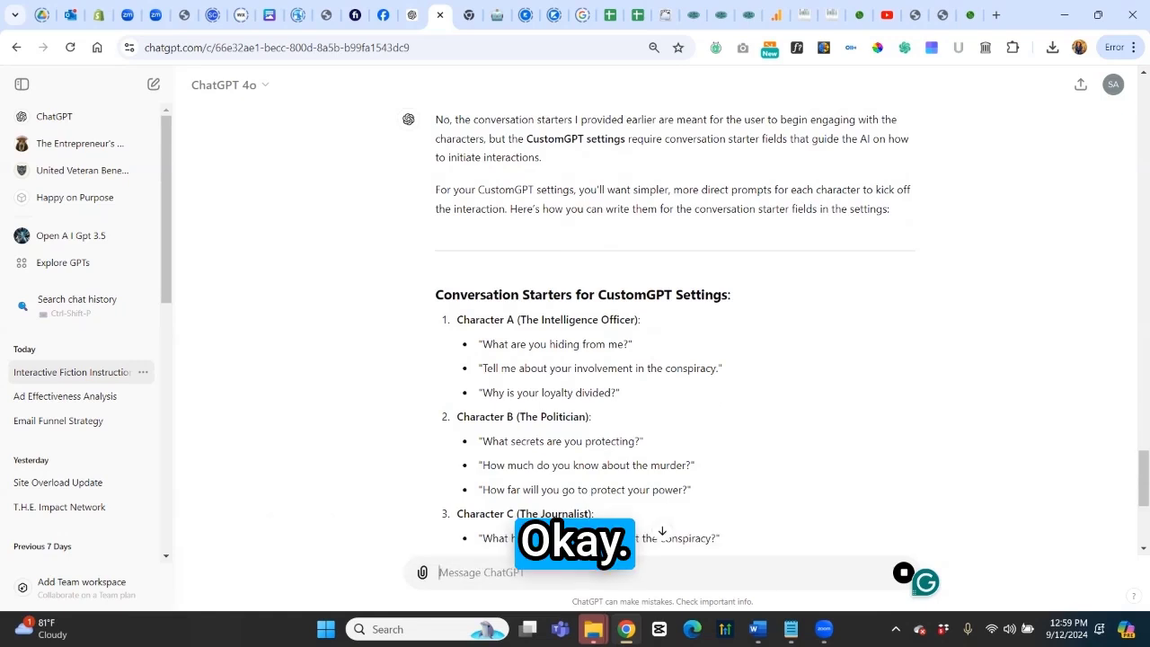
scroll(674, 342, "up", 3)
scroll(675, 342, "down", 1)
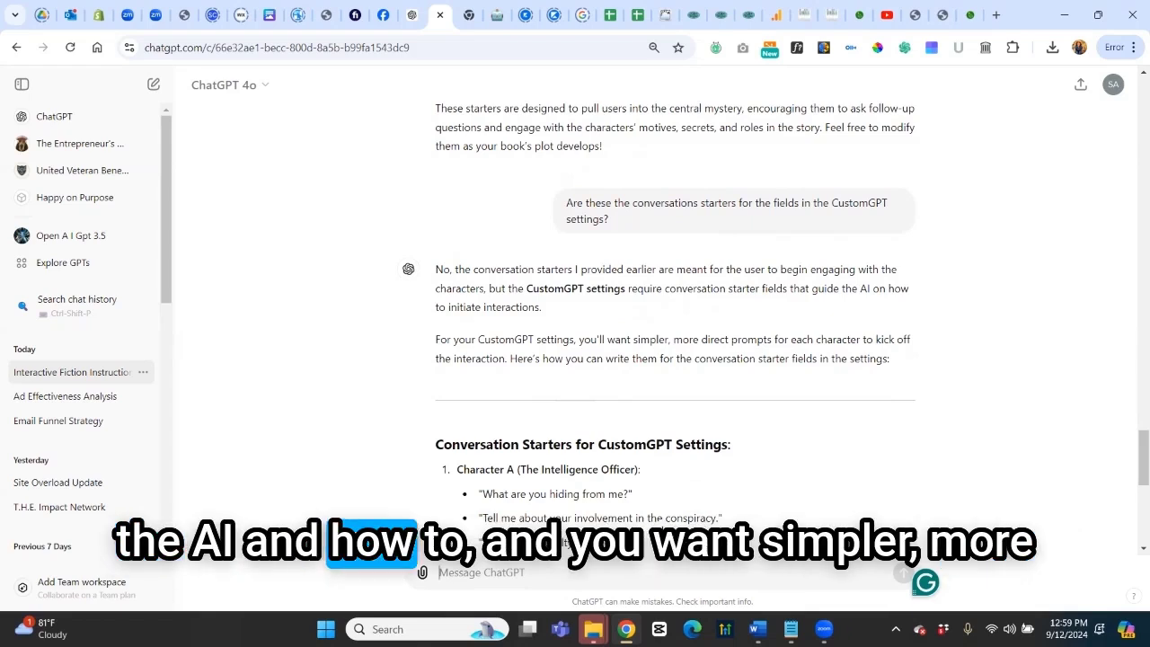
scroll(674, 341, "down", 1)
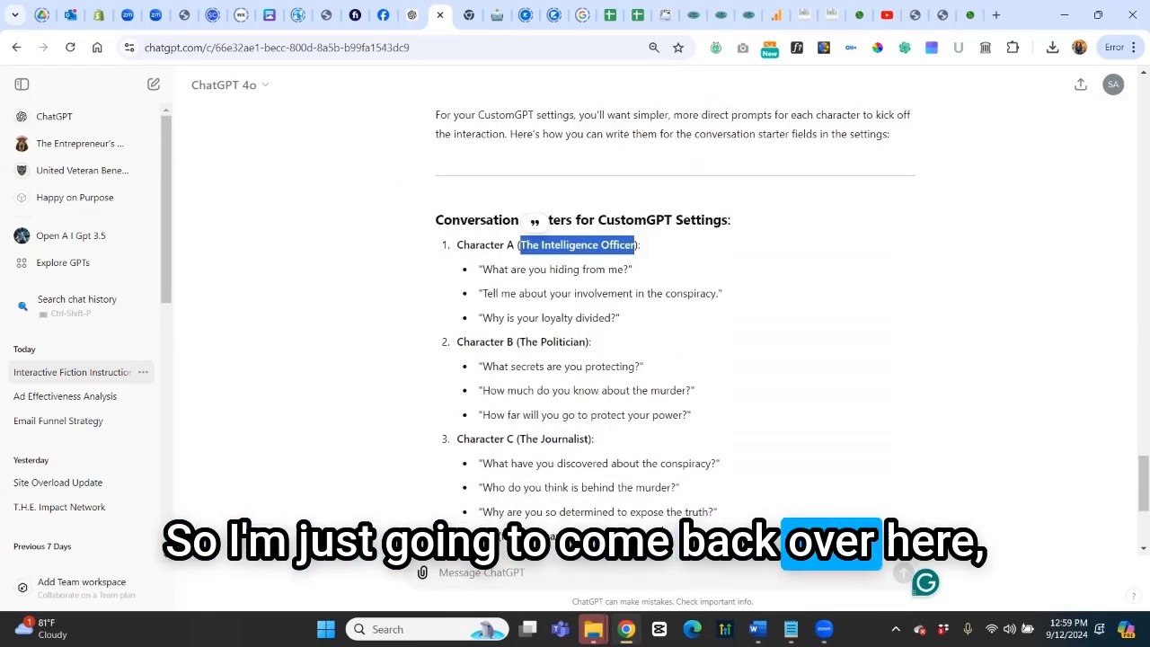
Step: Add 'The Intelligence Officer : What are you hiding from me?' as a conversation starter
key("ctrl+Page_Up")
left_click(269, 411)
type("The Intelligence Officer : What are you hiding from me?")
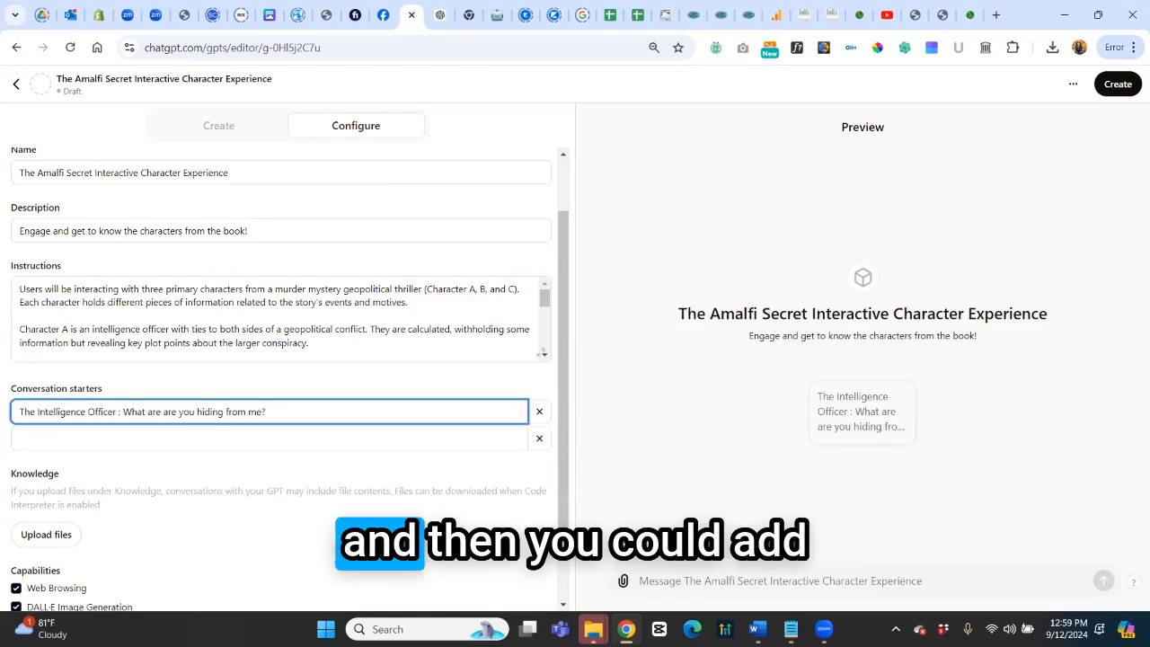
left_click(270, 437)
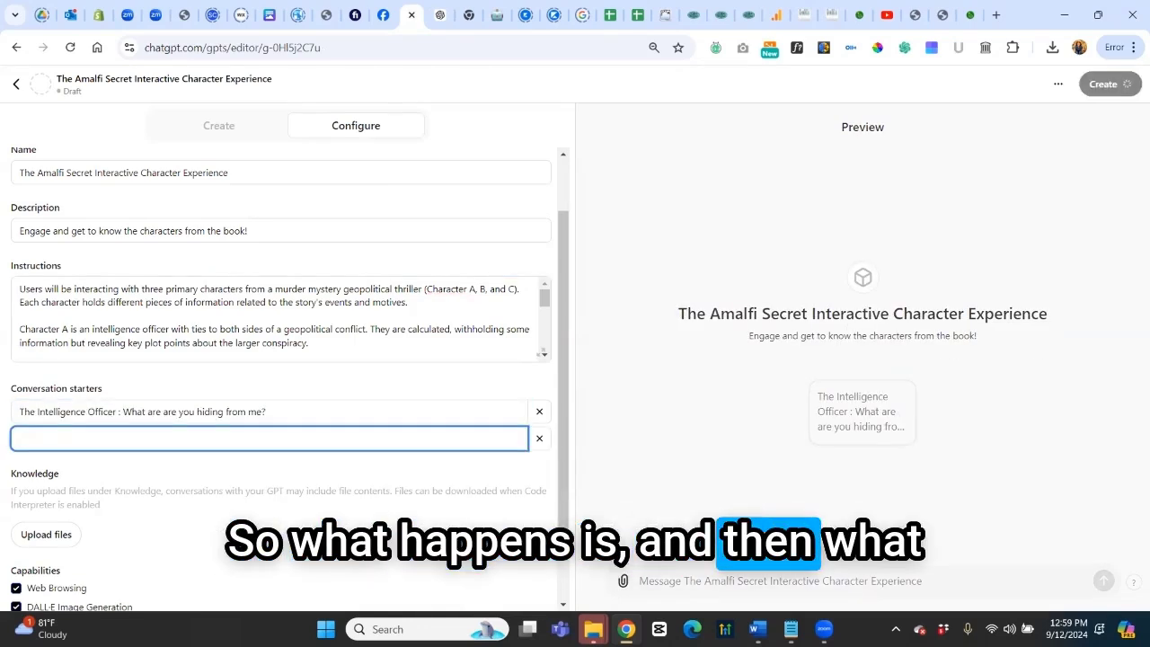
Step: Enable Code Interpreter & Data Analysis and test the starter in Preview as Character A
scroll(280, 377, "down", 1)
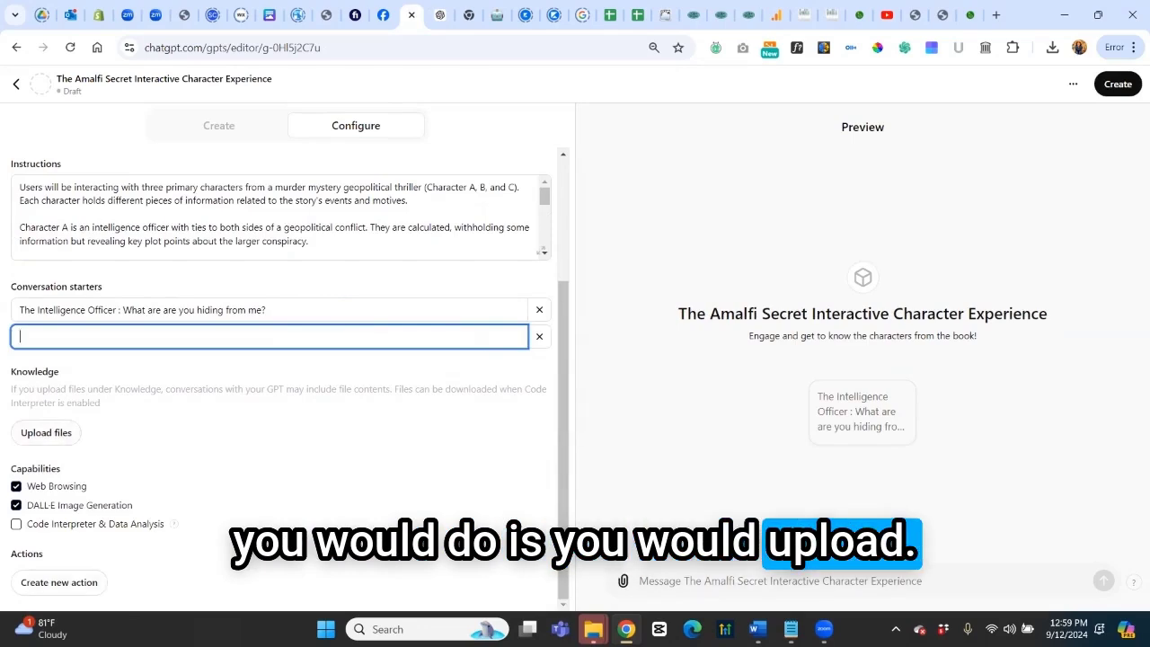
left_click(16, 524)
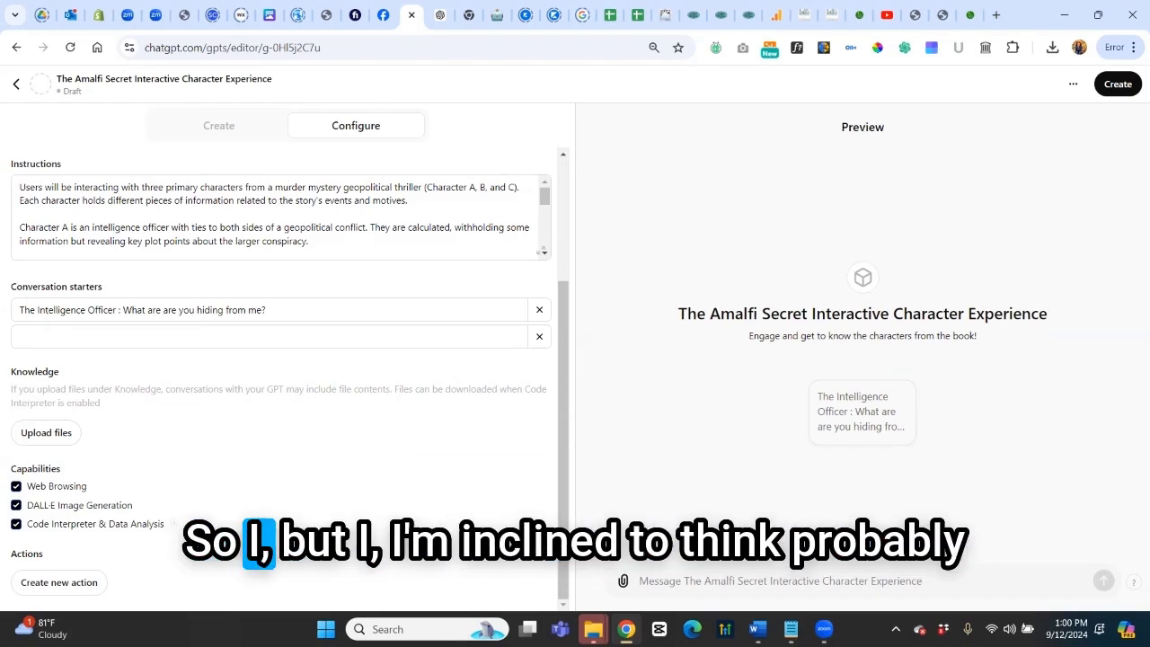
left_click(863, 411)
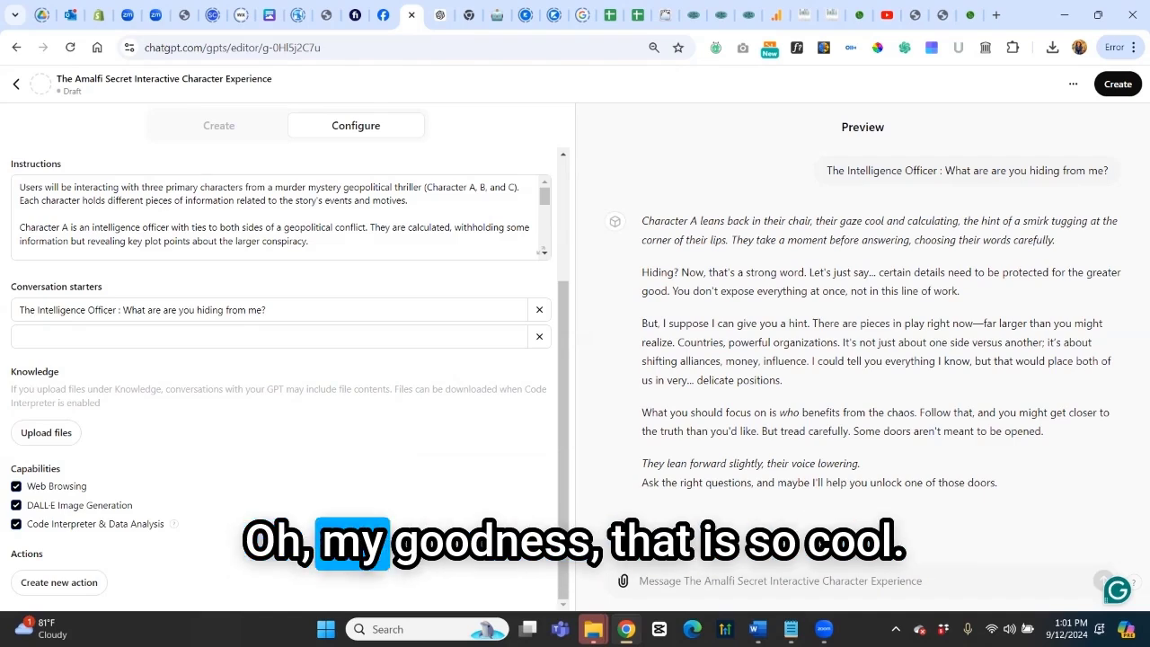
Step: Ask the preview character 'What politician should I be looking at?'
type("What pol")
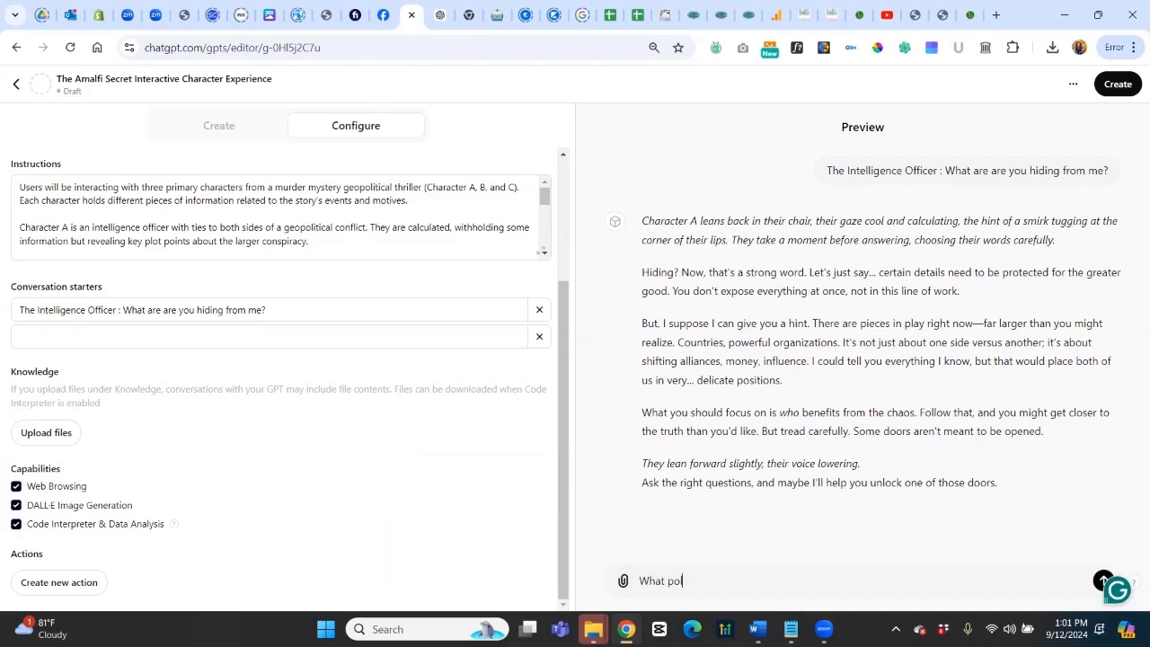
type("itician should I ")
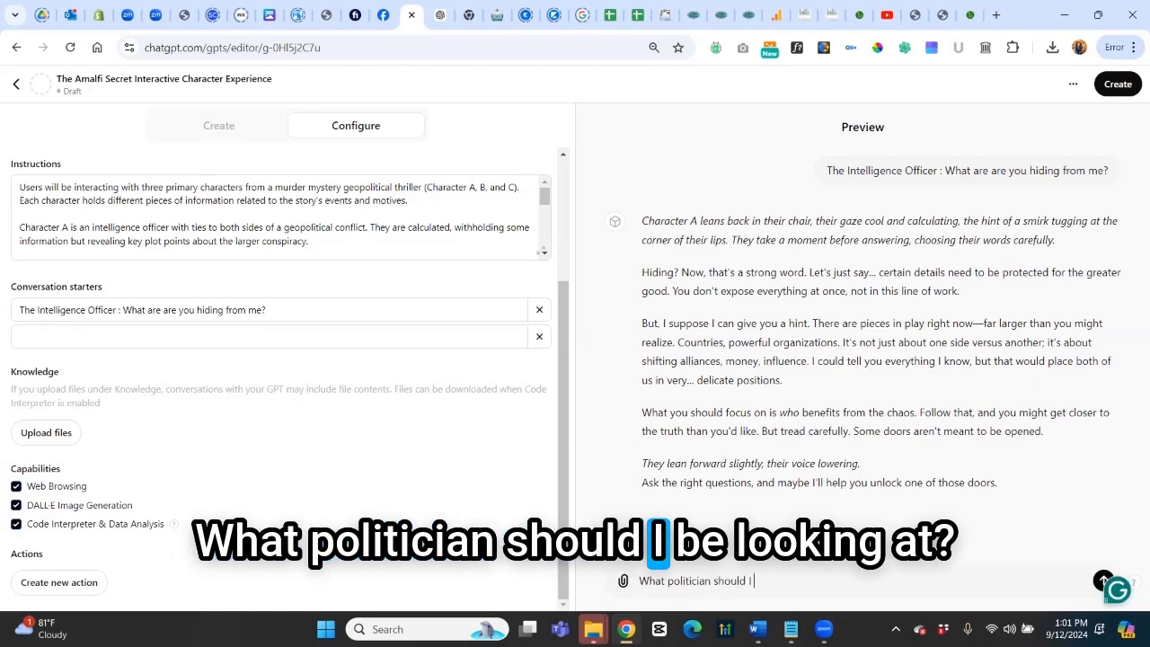
type("be looking at?")
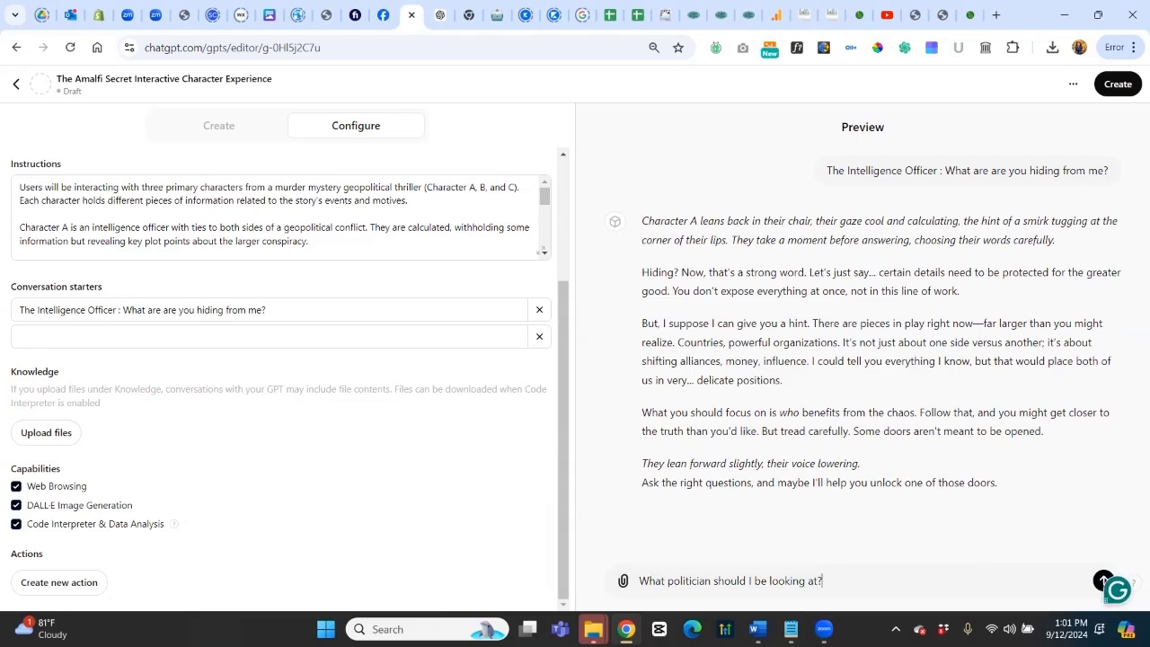
key("Return")
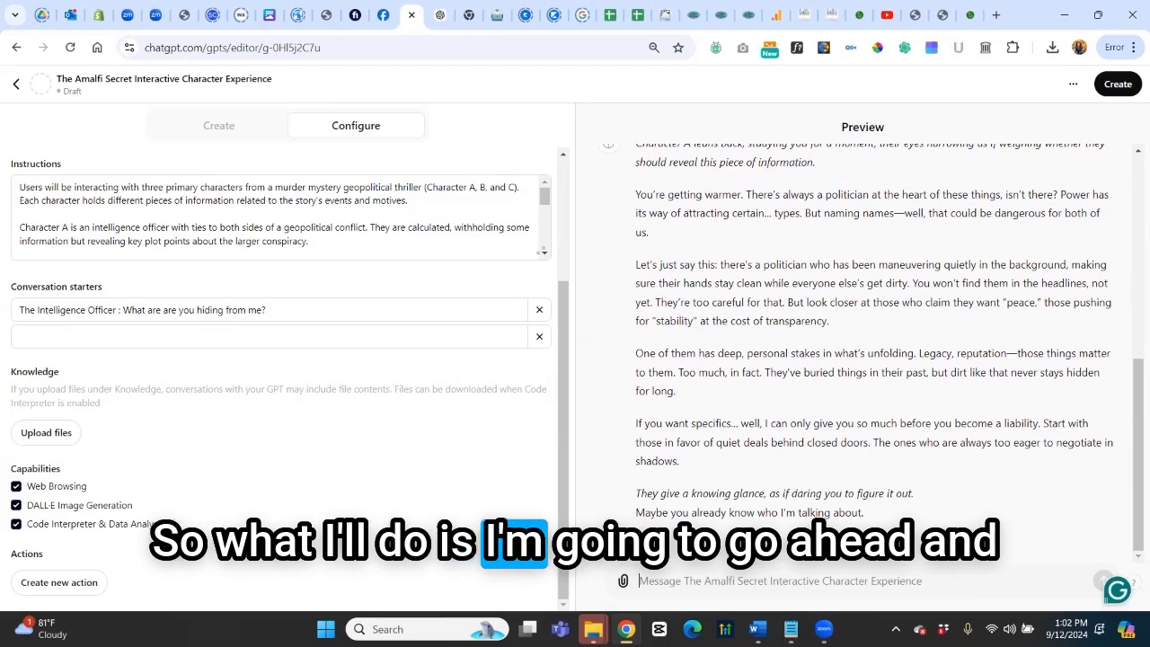
Step: Publish the GPT to anyone with the link
left_click(1118, 84)
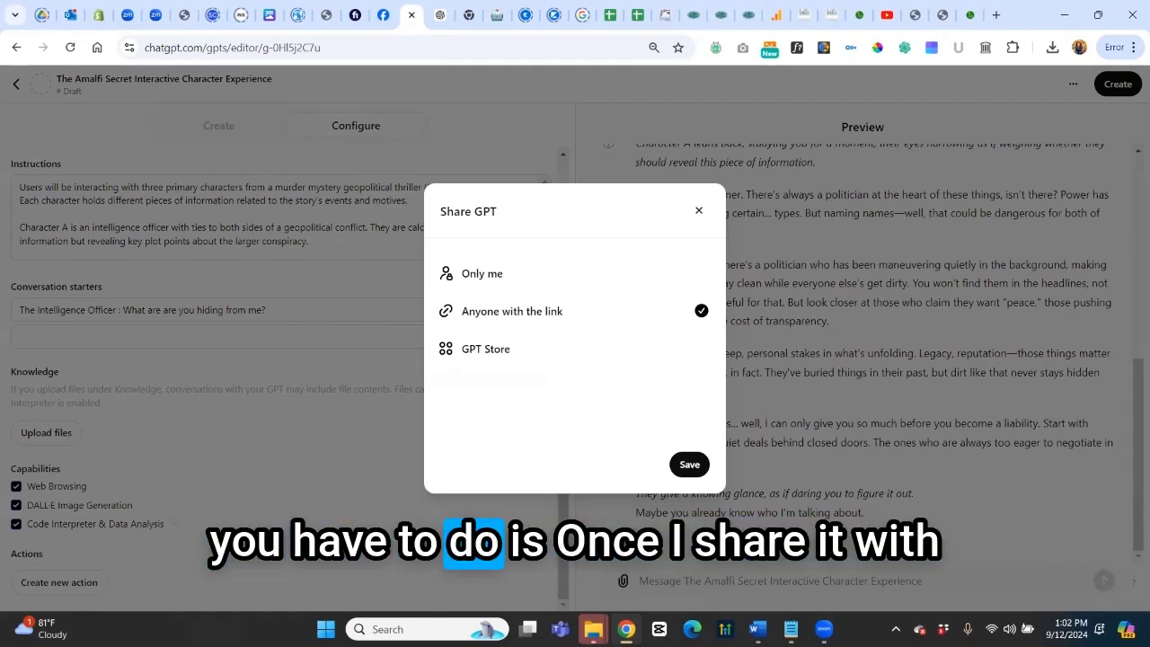
key("Return")
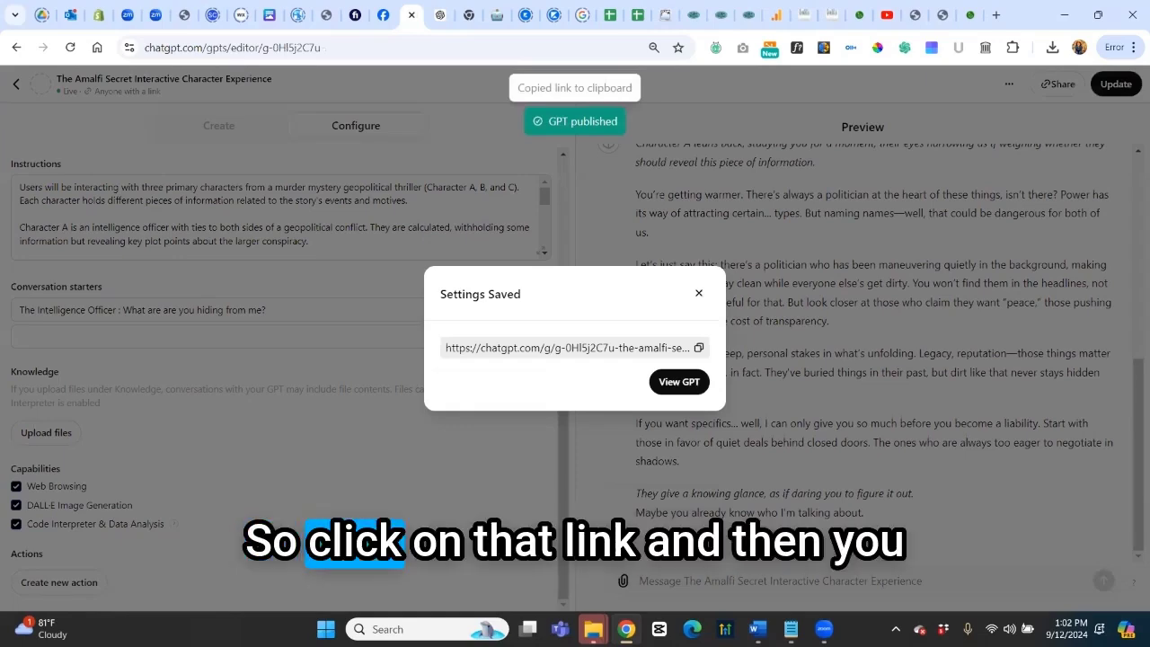
Step: Start a new Outlook email from the Inbox, addressed to the suggested contact
left_click(42, 15)
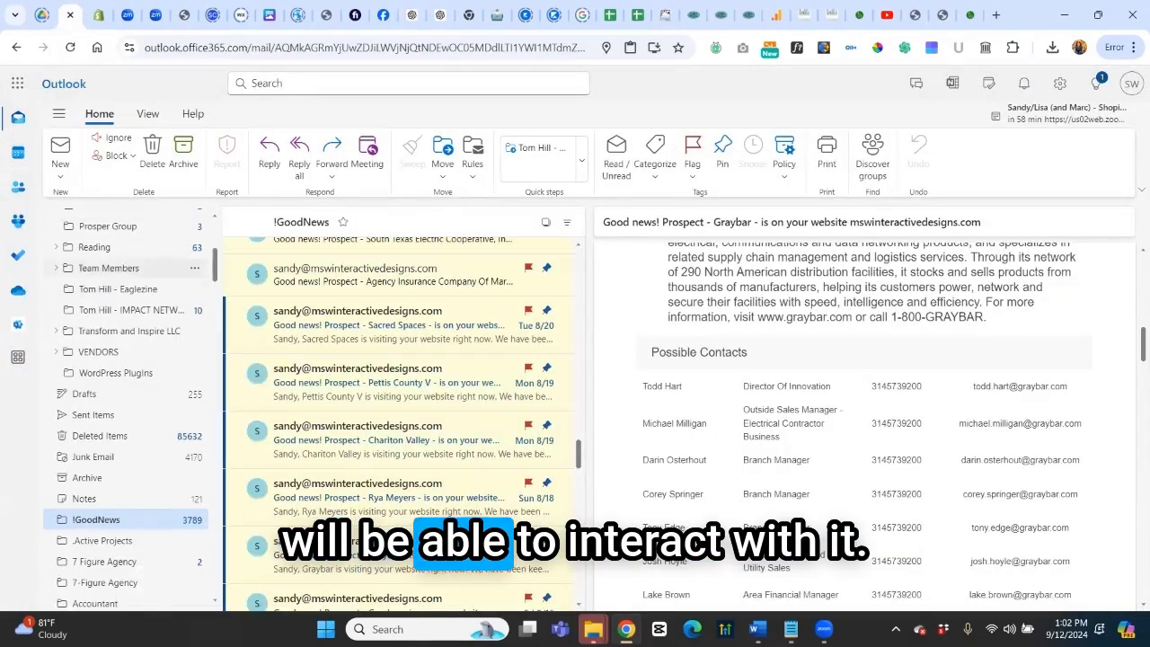
scroll(125, 405, "up", 3)
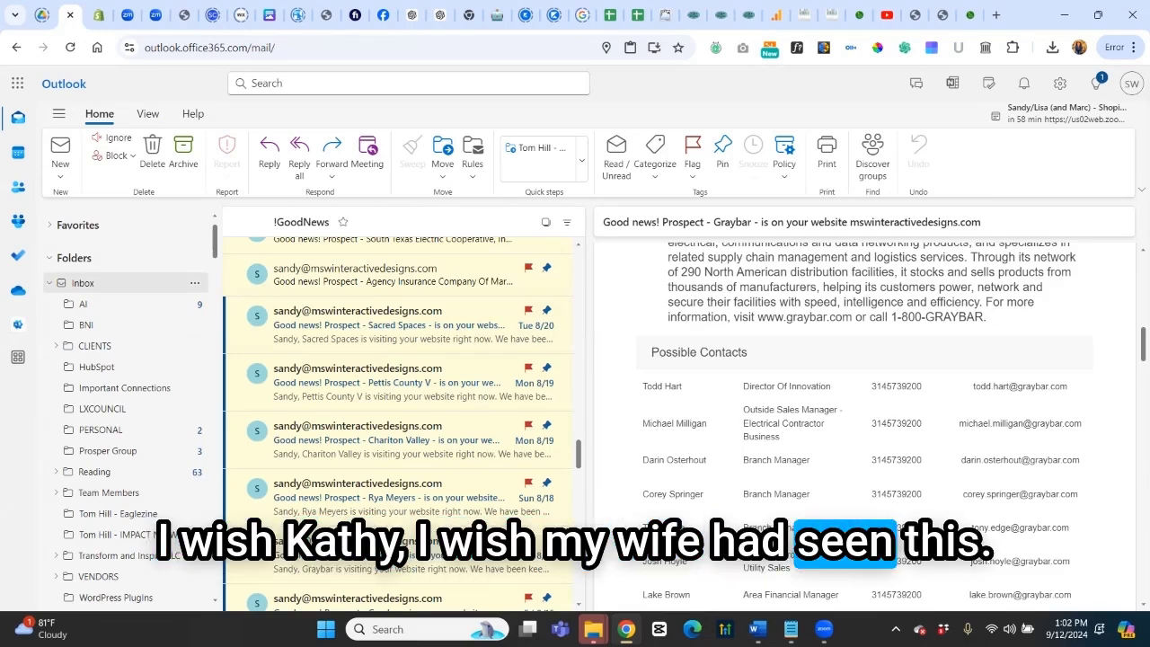
left_click(90, 283)
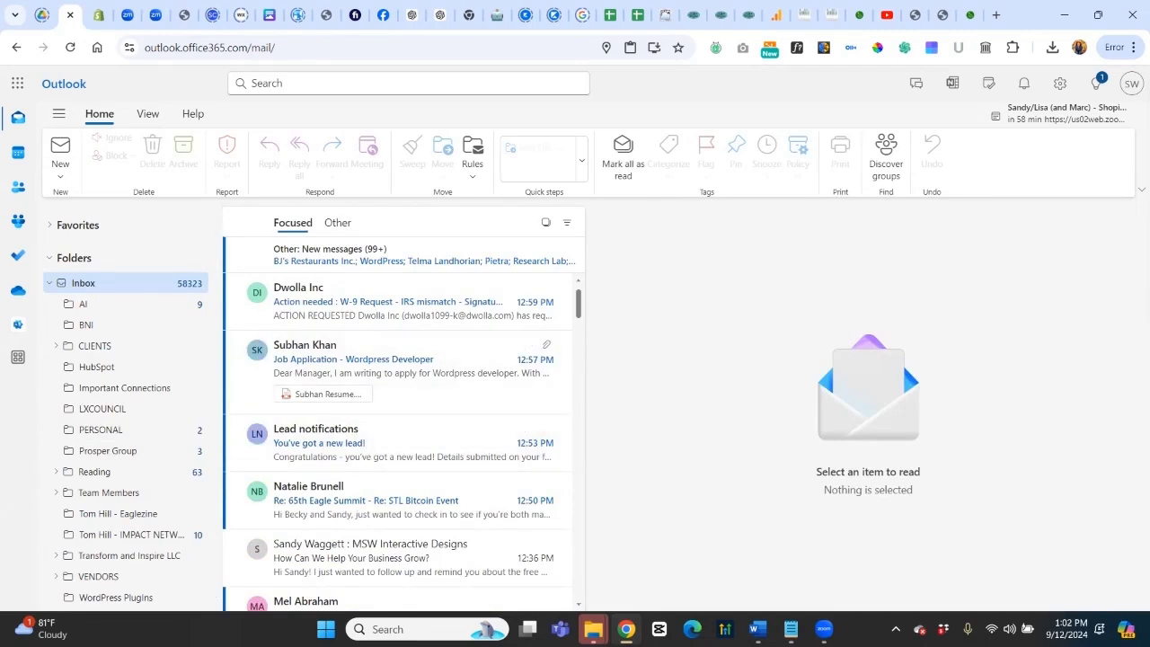
left_click(60, 153)
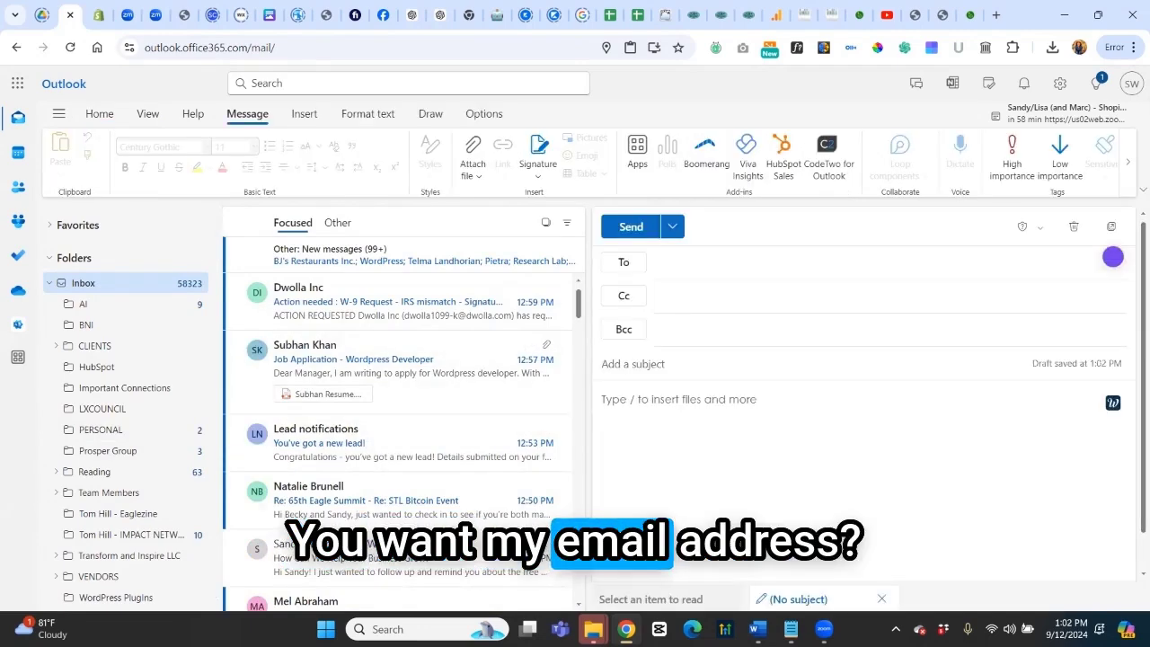
type("dean")
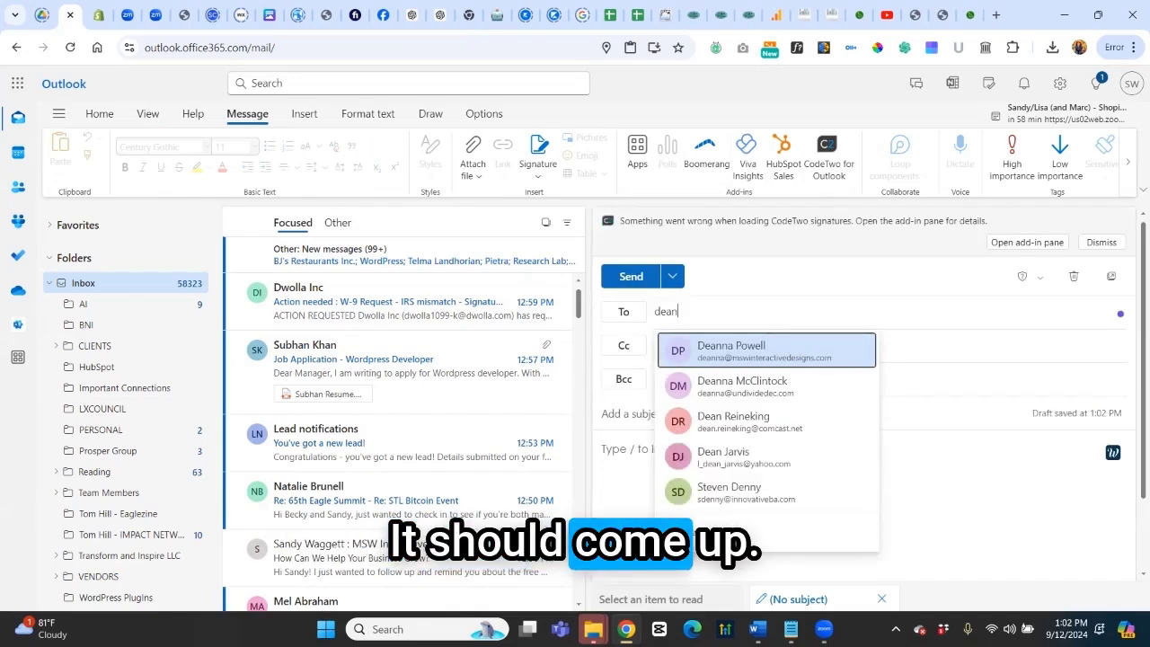
left_click(733, 422)
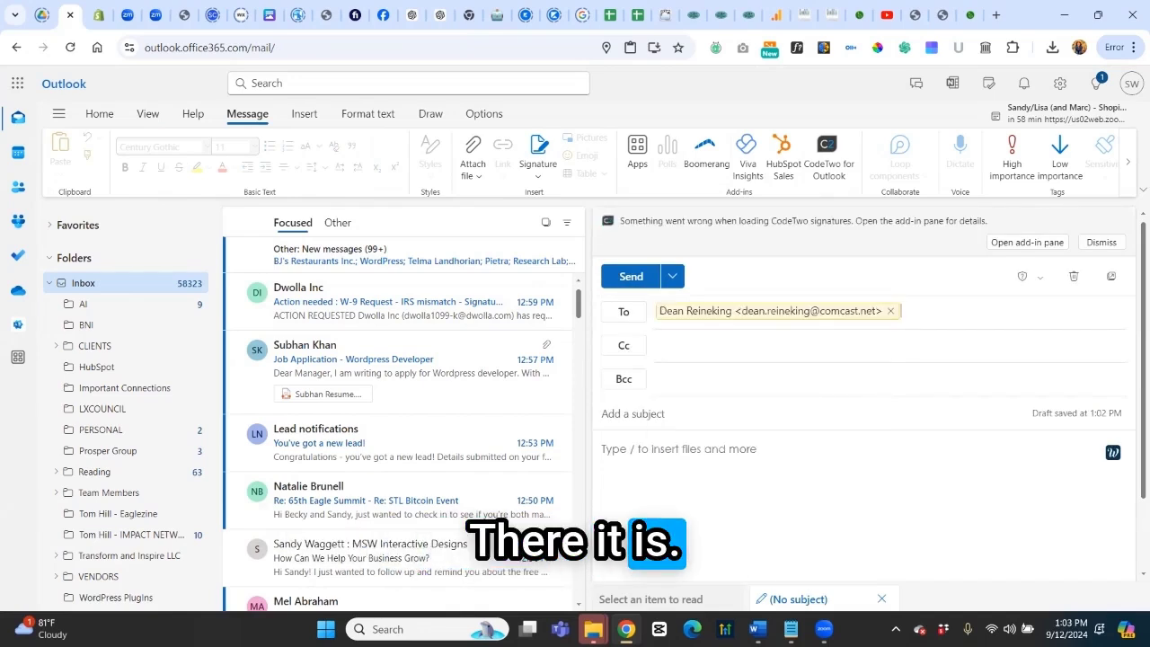
Step: Give the email the subject 'Custom GTP' and paste the Amalfi Secret GPT link into the body
left_click(629, 413)
type("Custom GTP")
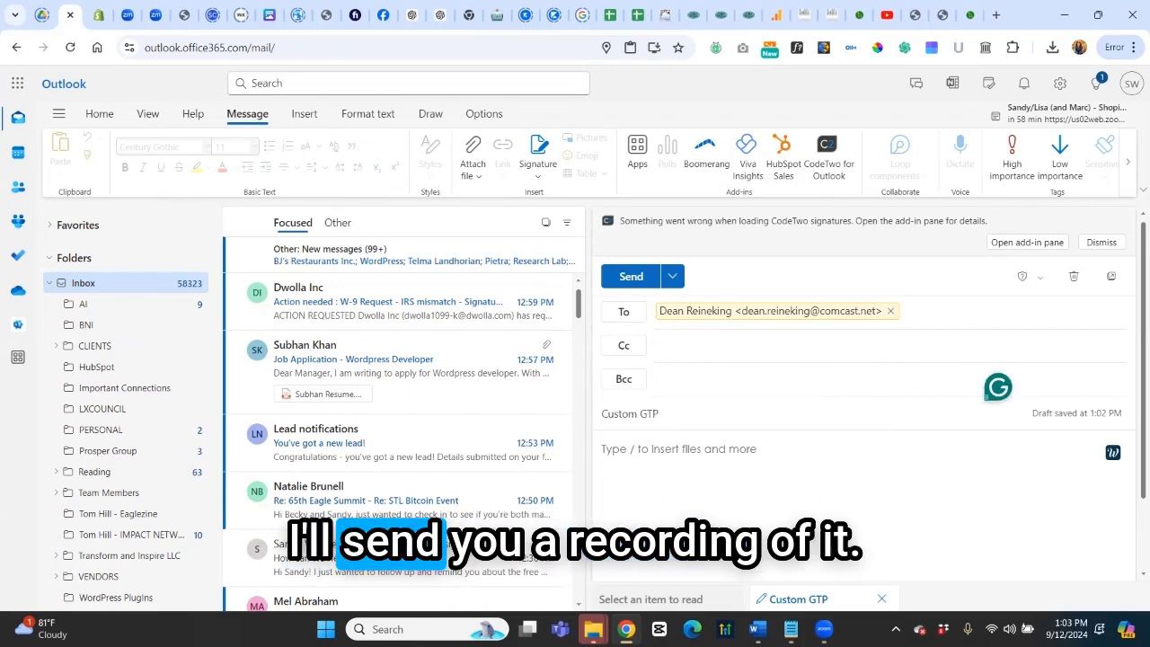
key("Tab")
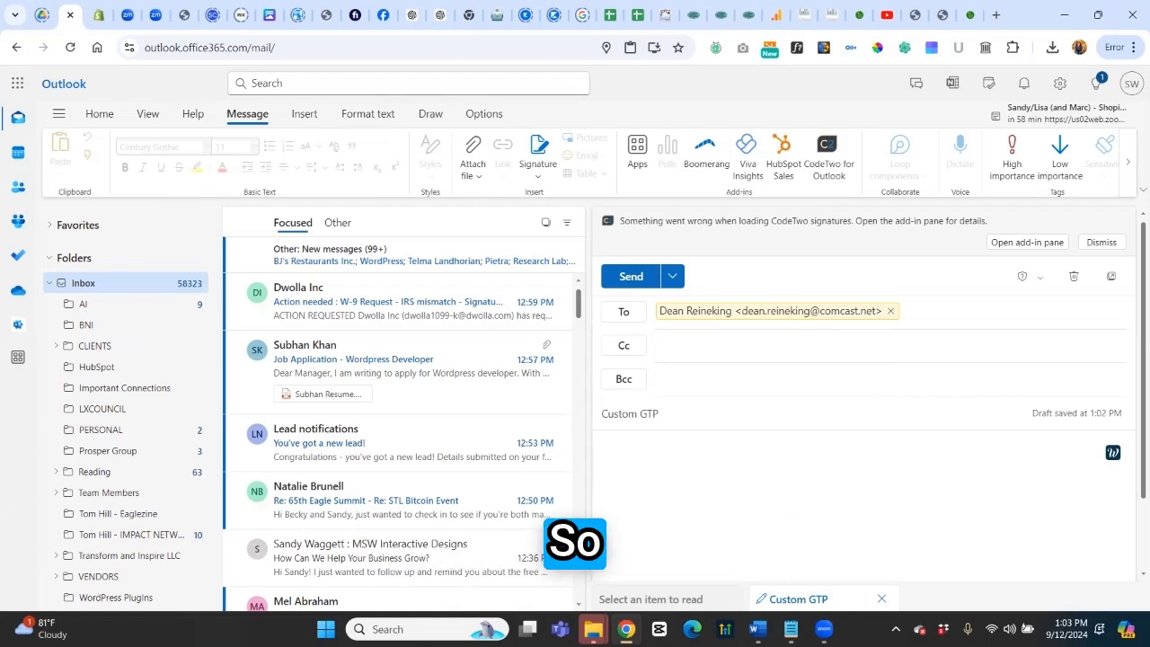
left_click(602, 448)
key("ctrl+v")
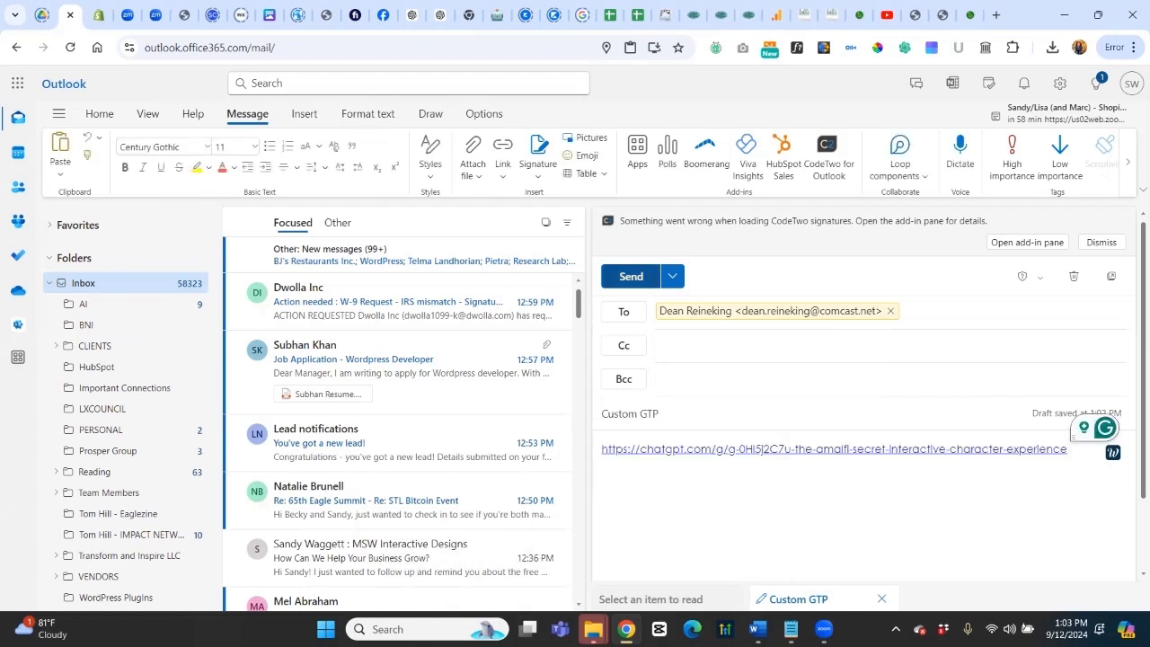
key("ctrl+Return")
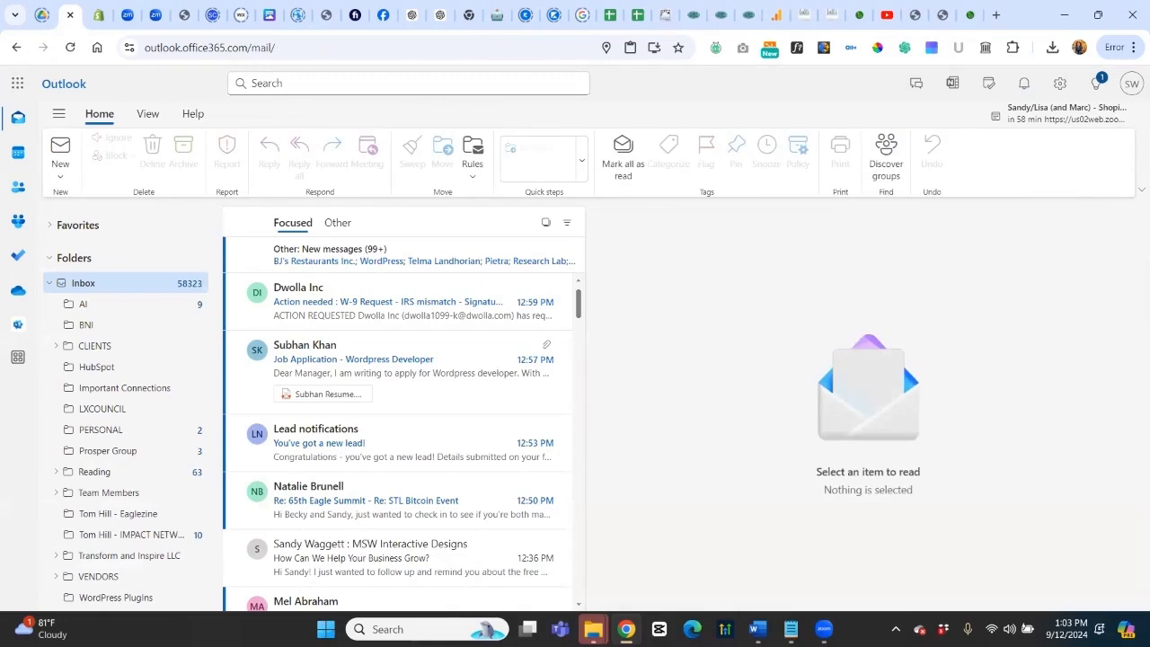